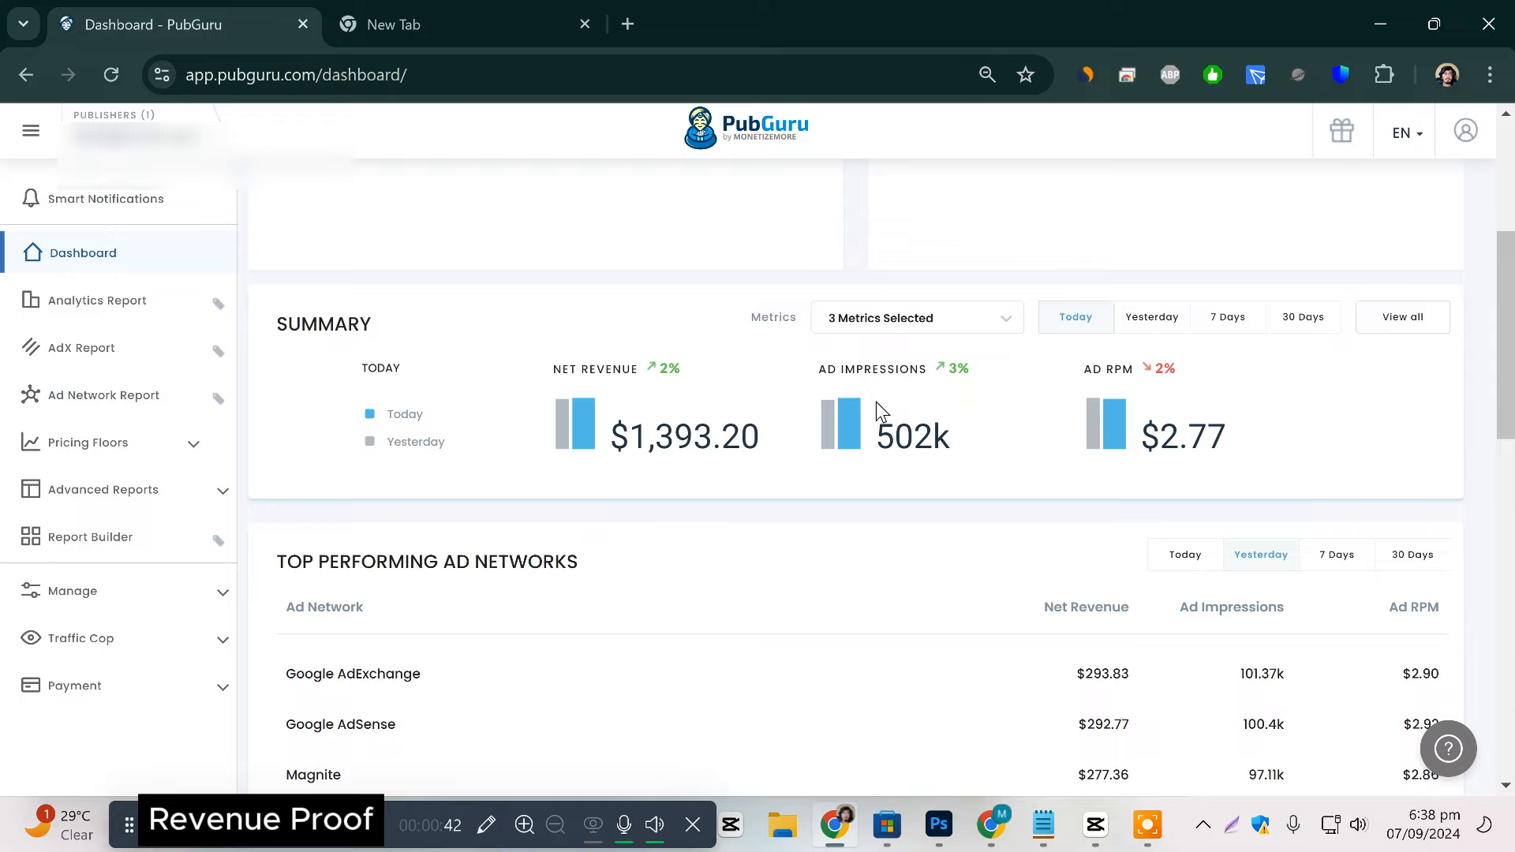
Review the summary's net revenue, ad impressions and ad RPM for Yesterday, 7 Days and 30 Days, and look at the top performing ad networks.
click(1176, 320)
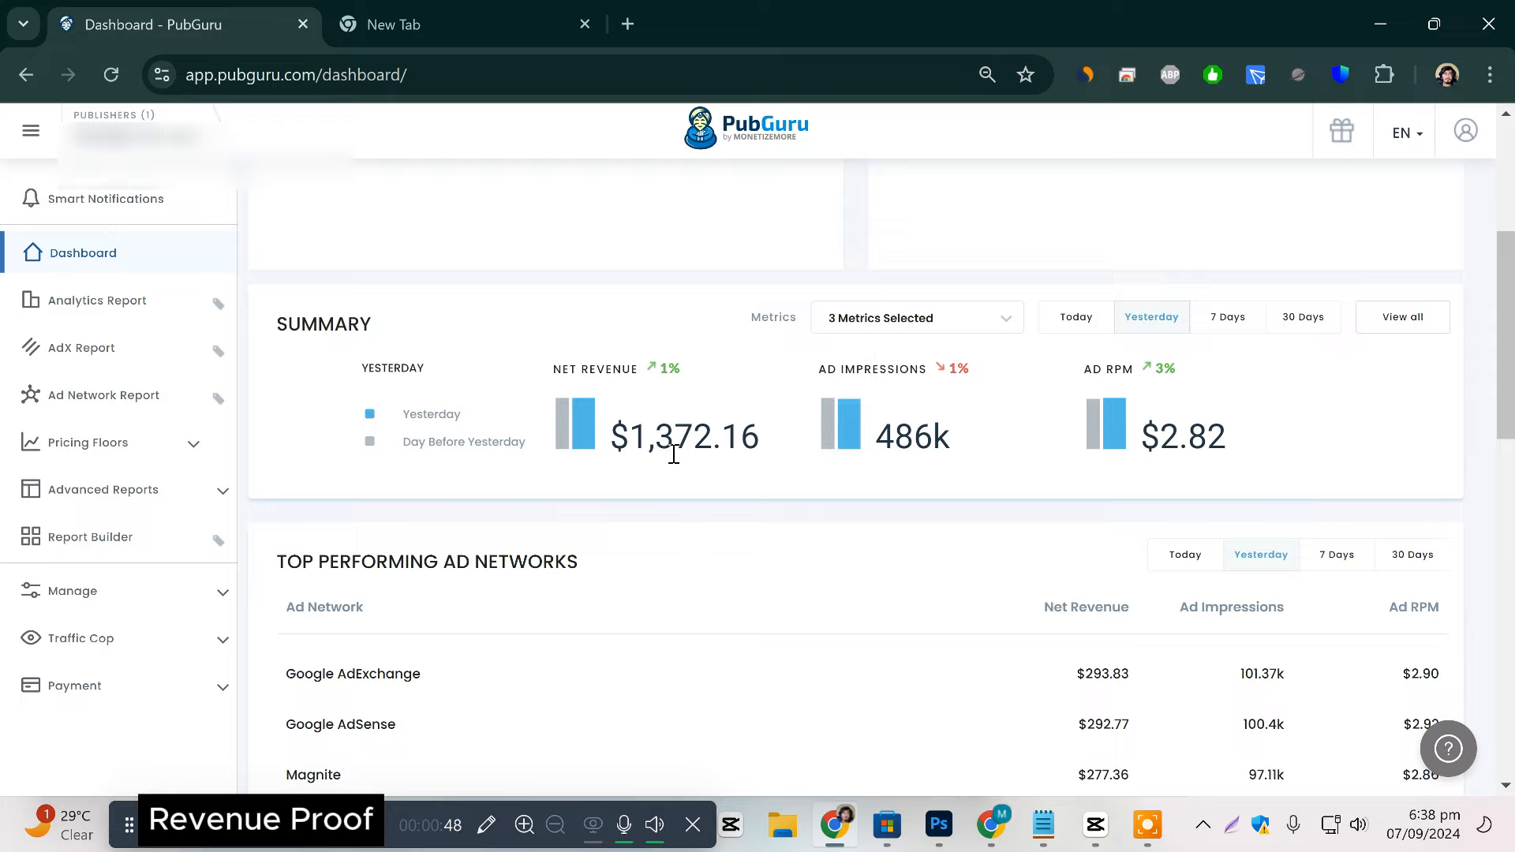
click(1228, 320)
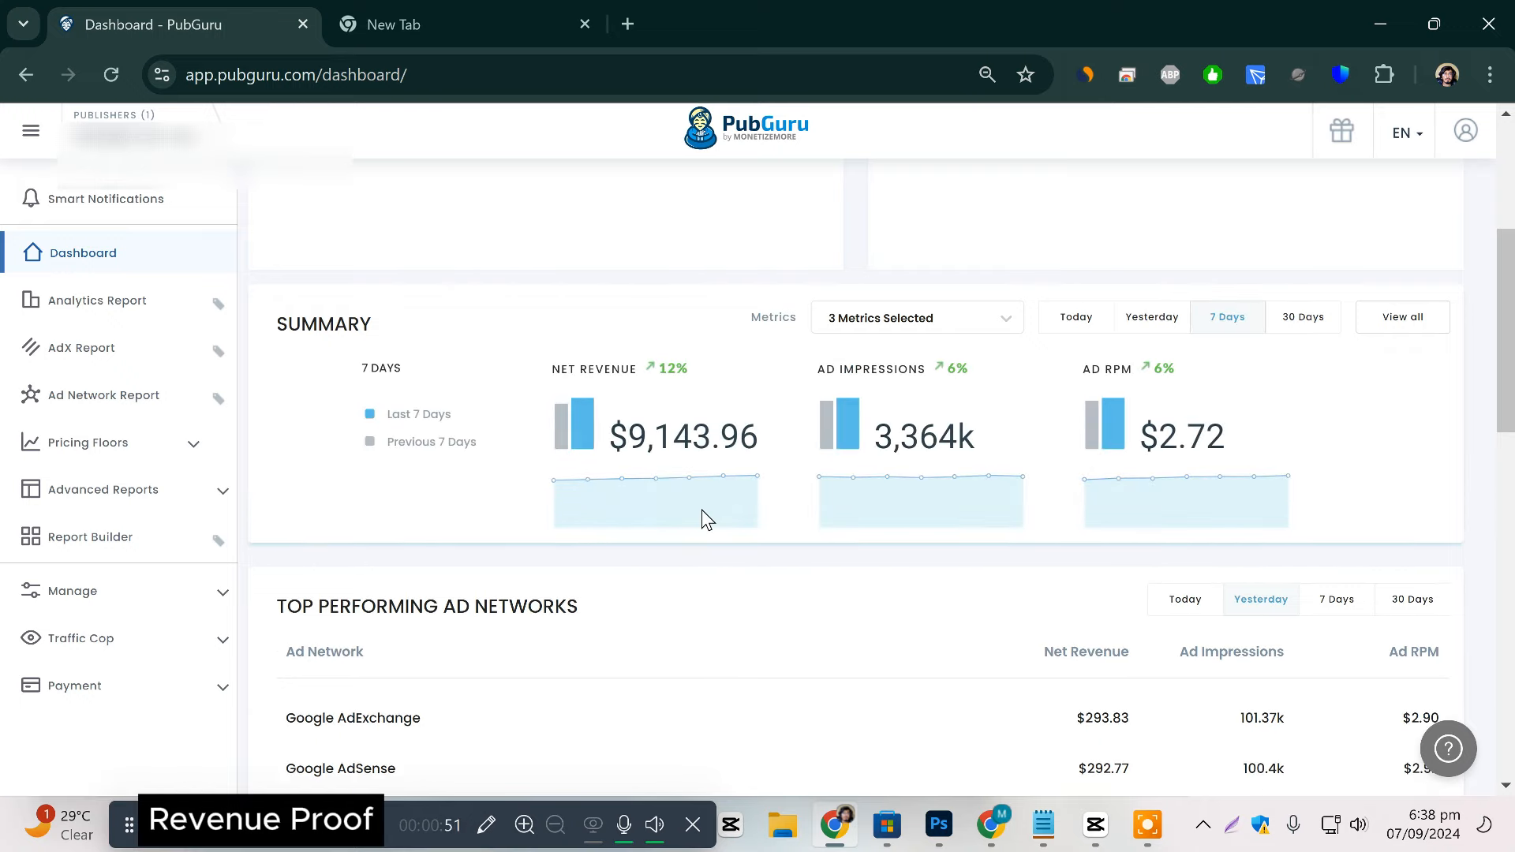
mouse_move(843, 453)
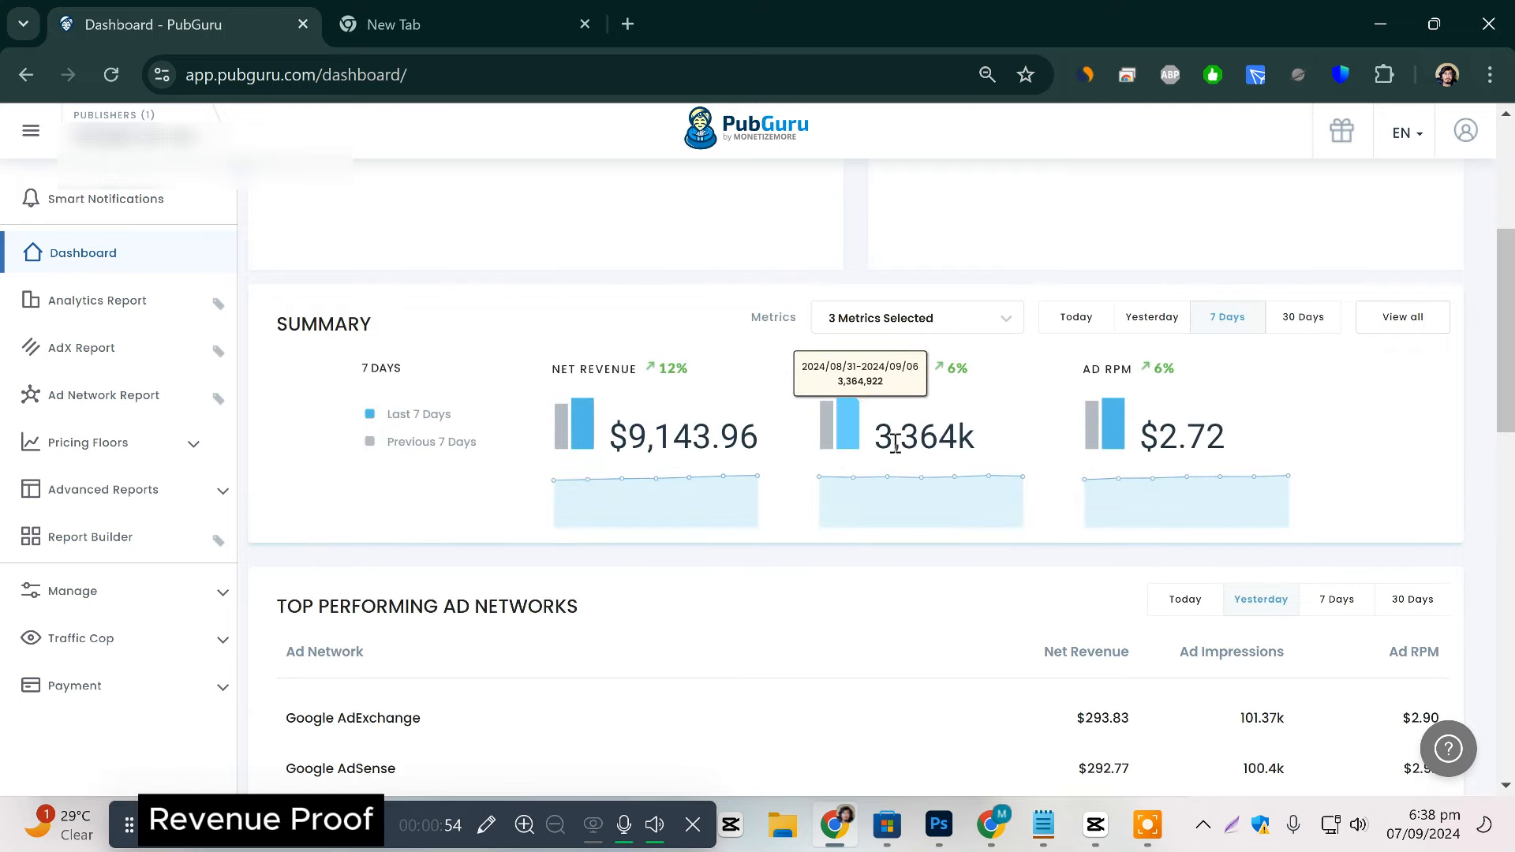
click(1303, 316)
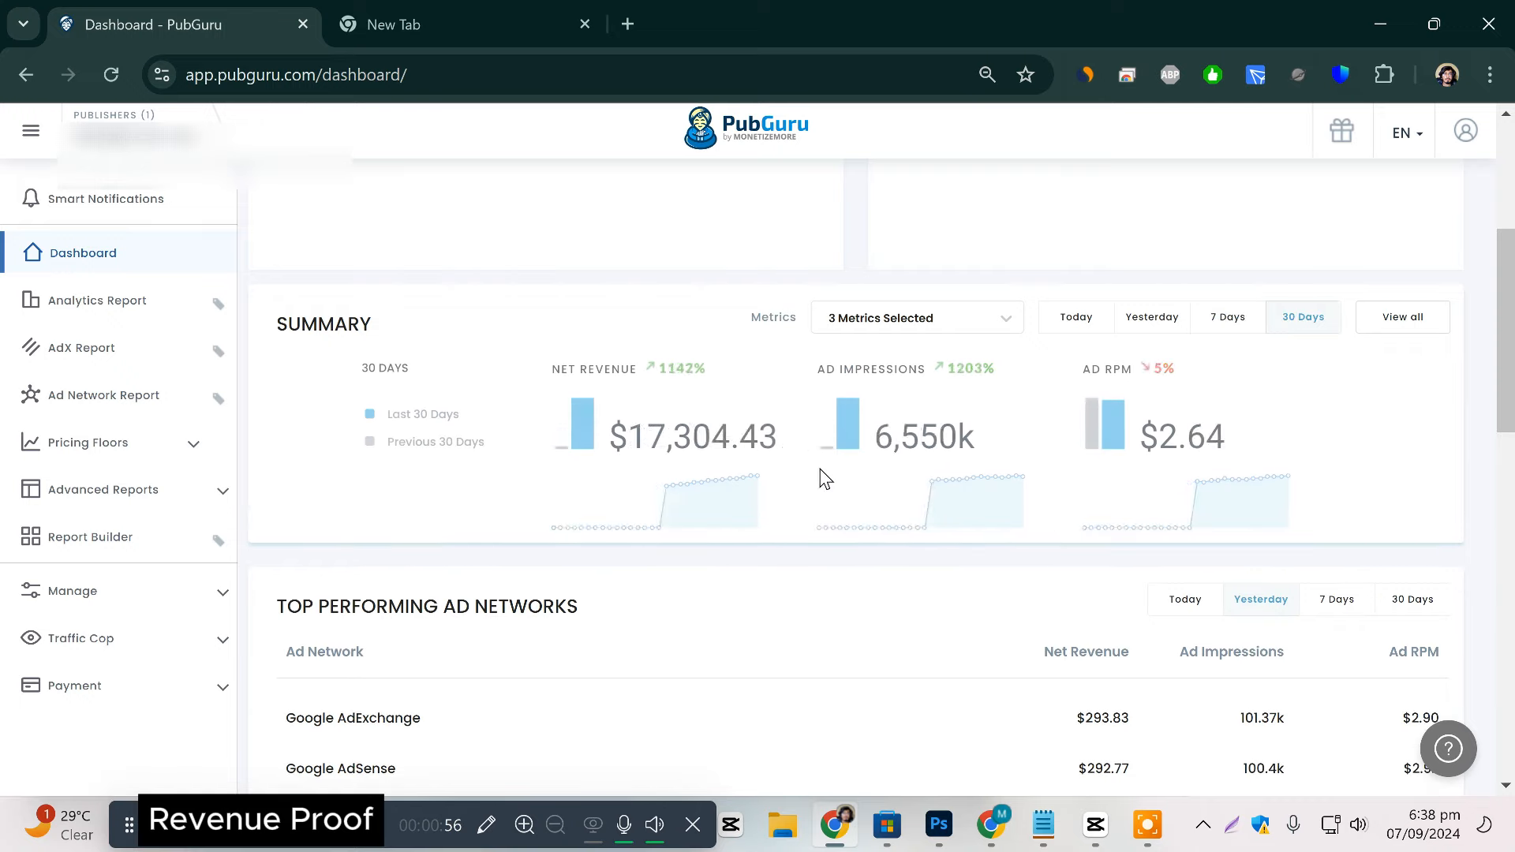
mouse_move(683, 491)
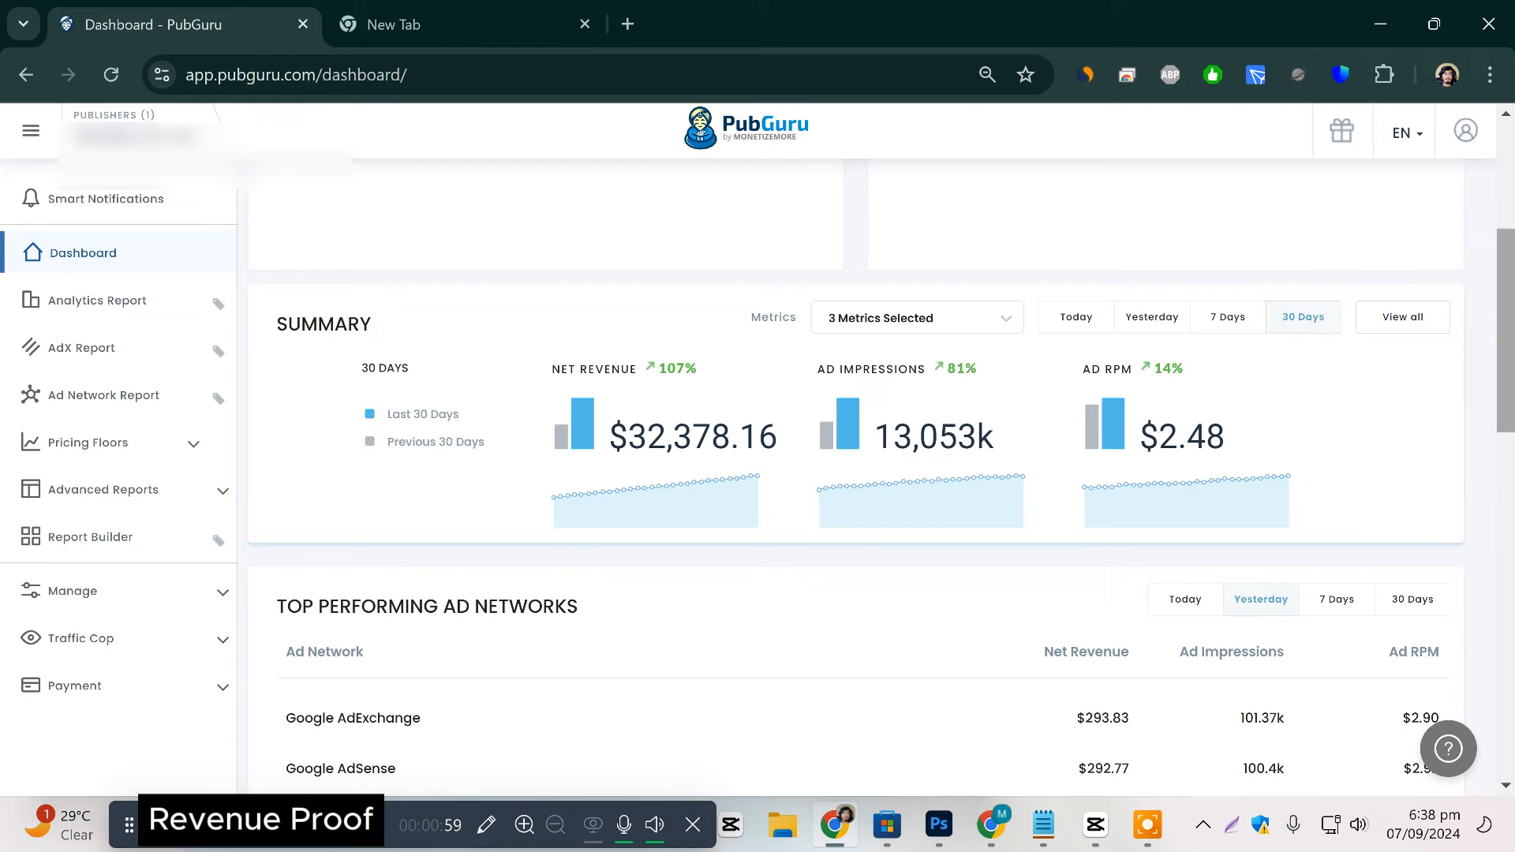
drag(1503, 410, 1503, 476)
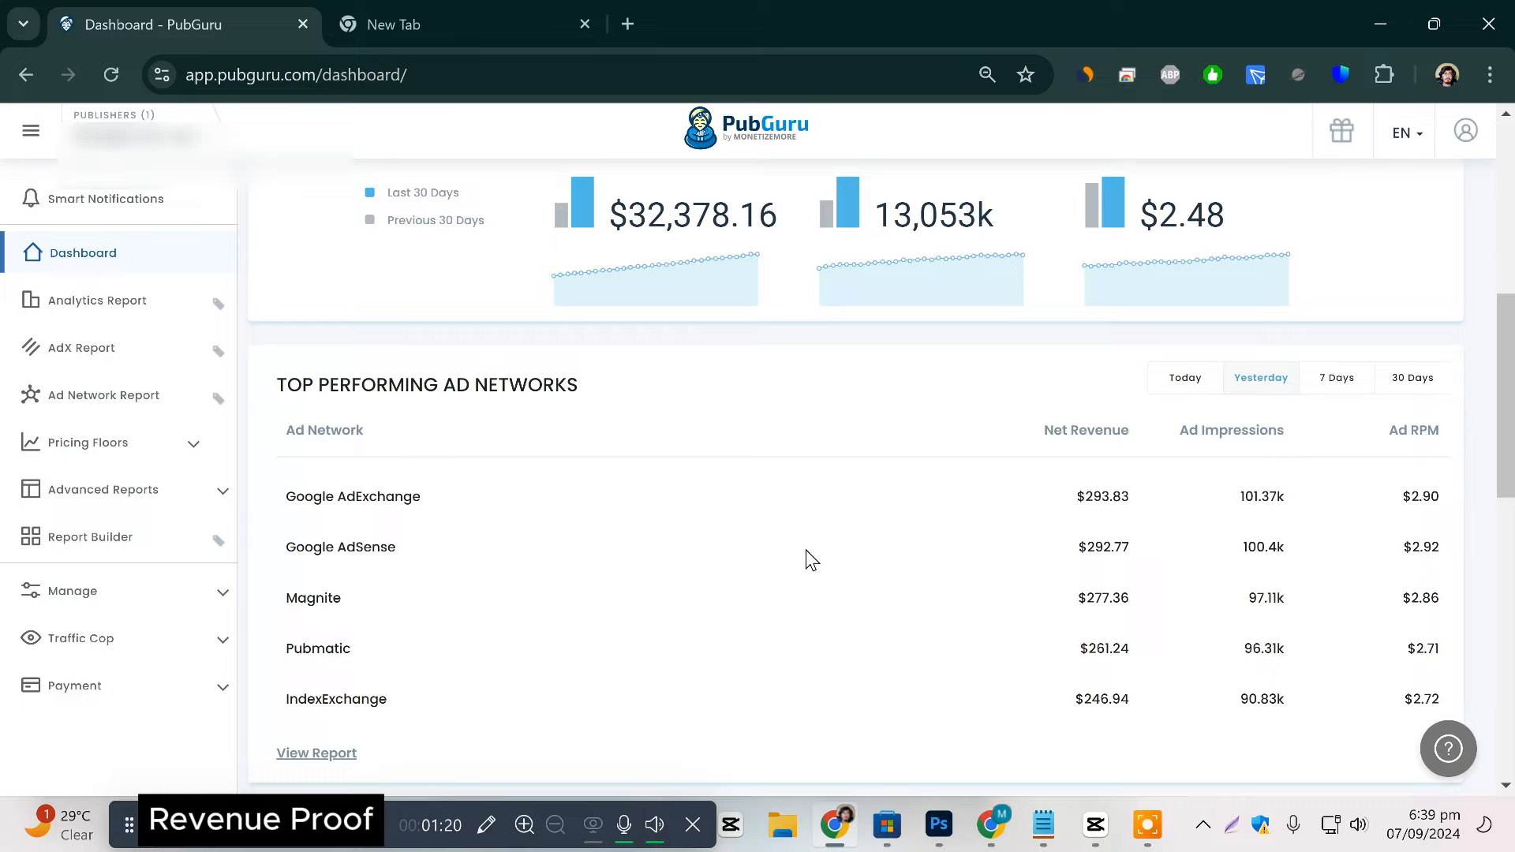
Reload the dashboard and show the summary metrics for the last 30 days again.
click(111, 74)
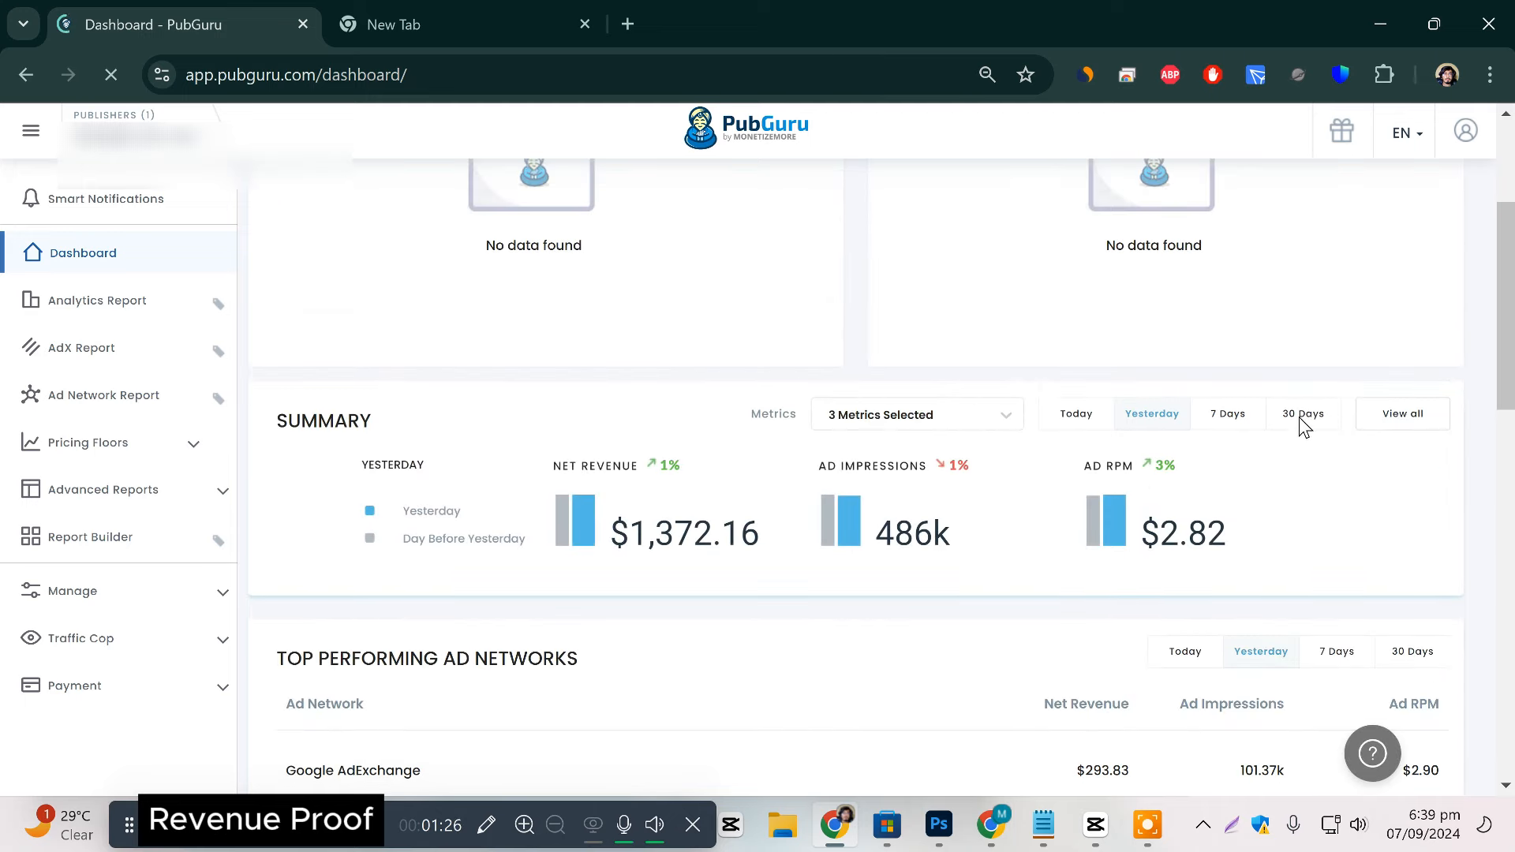
click(1302, 419)
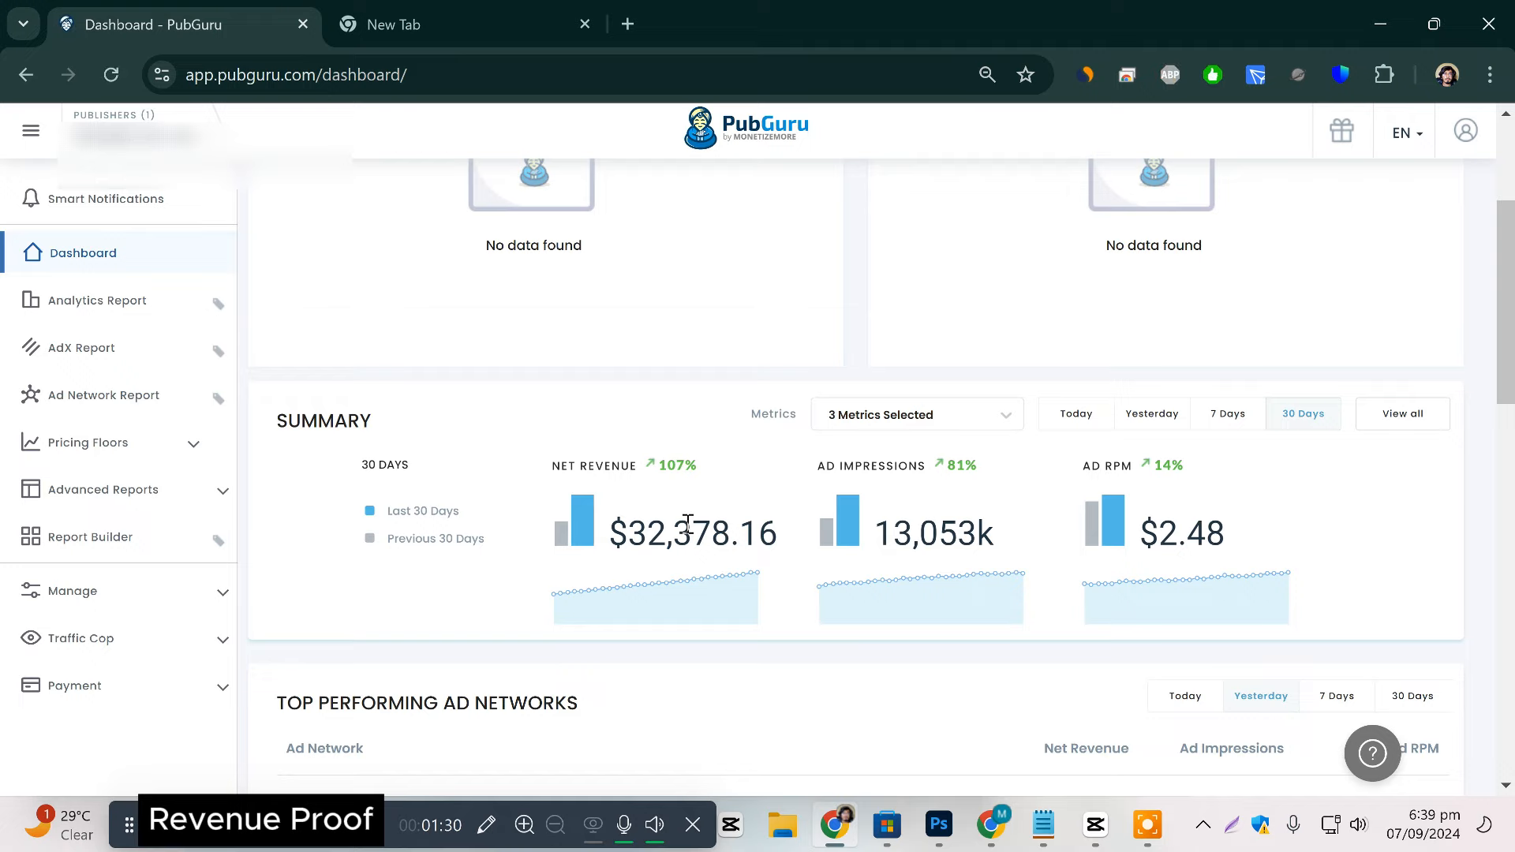
scroll(1500, 367, down, 1)
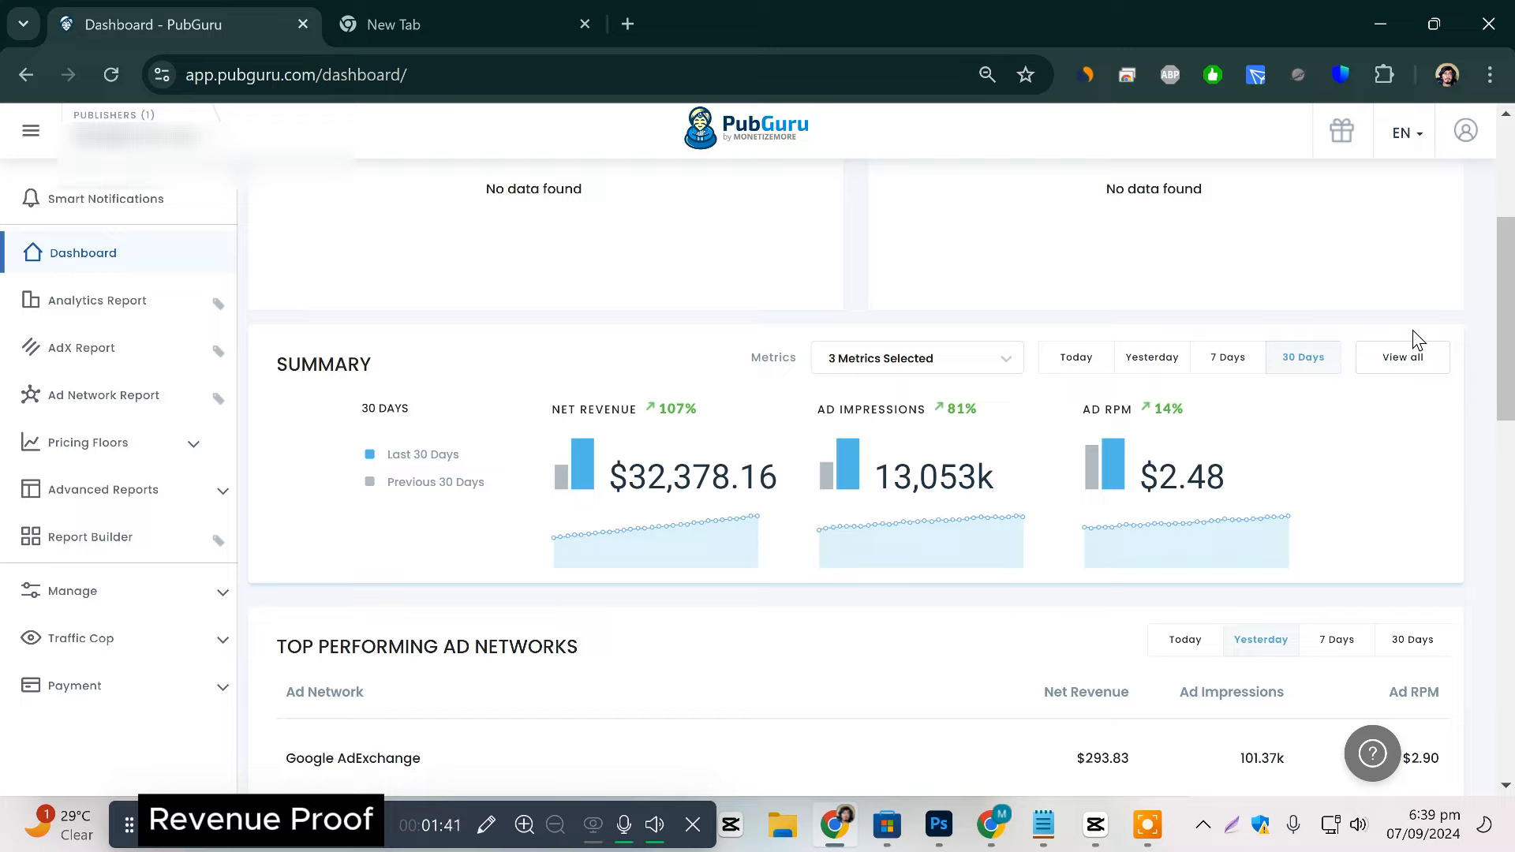
Log out of the current account and log in with the saved e-mail and password of another account.
click(1462, 142)
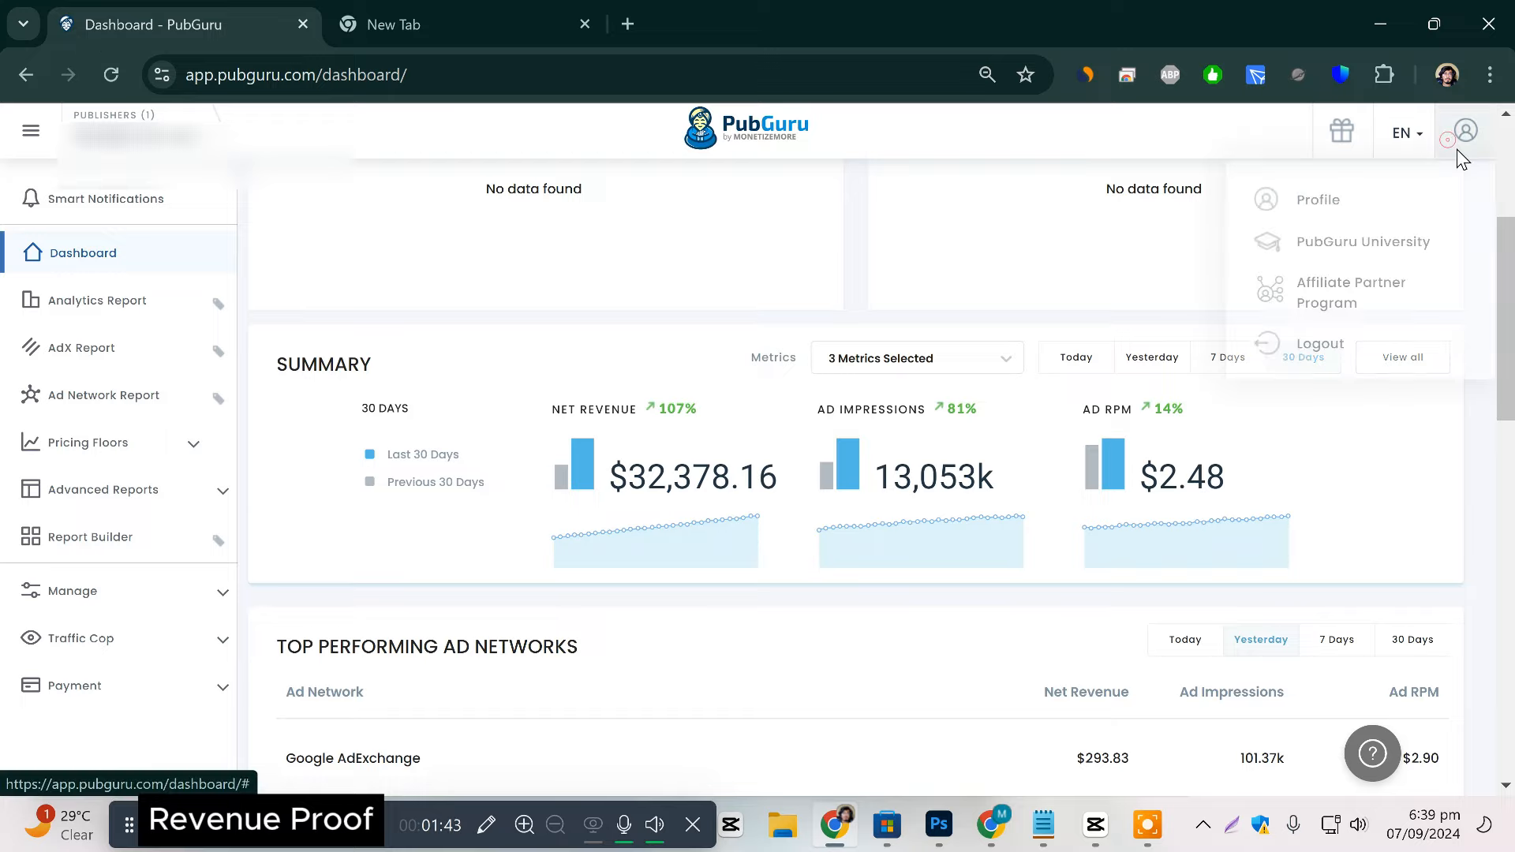
click(1322, 347)
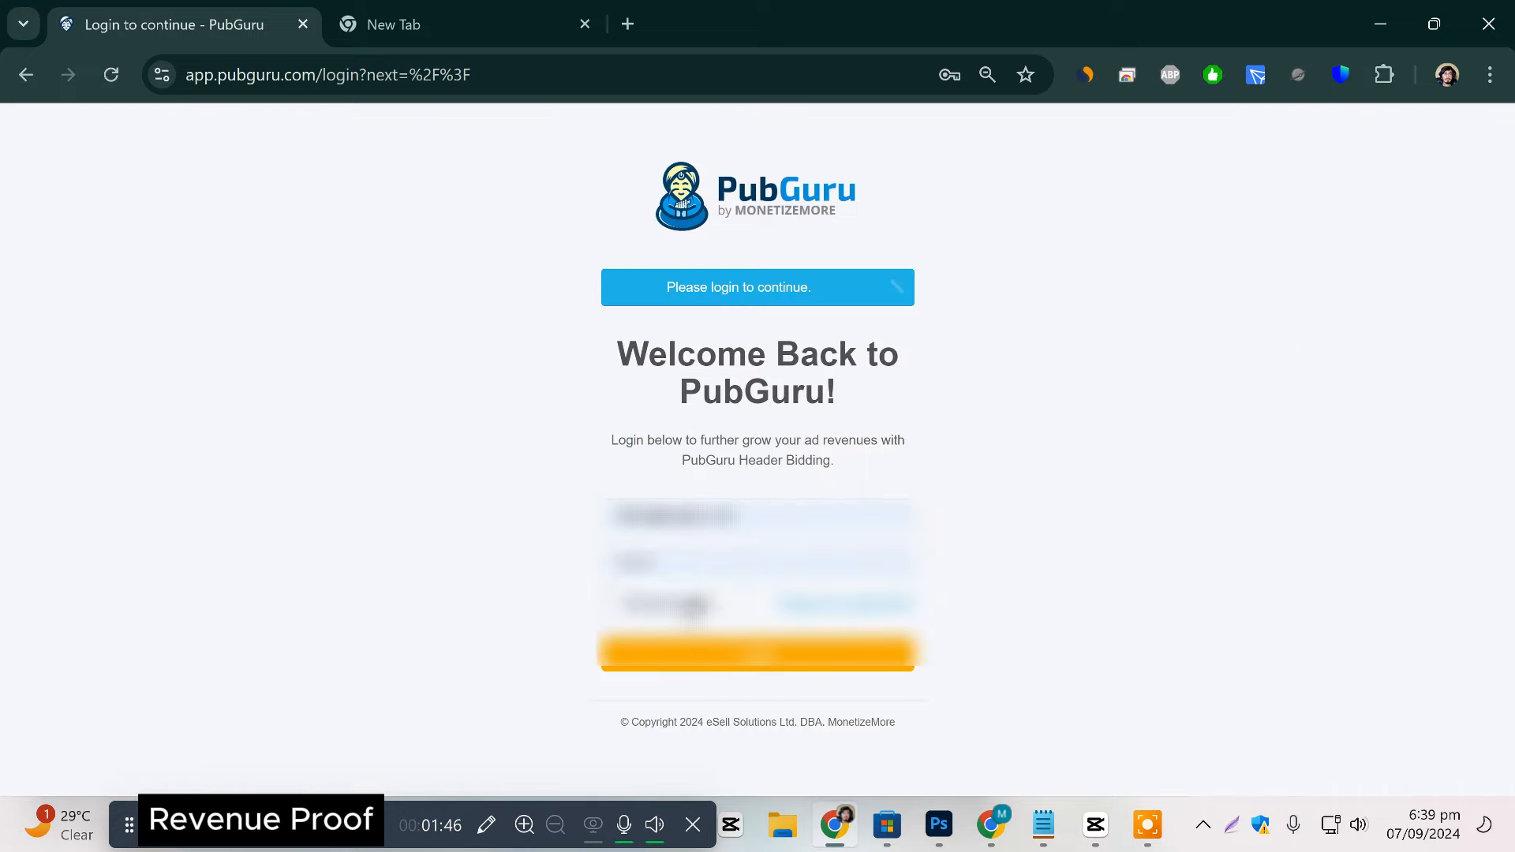
click(685, 524)
click(769, 663)
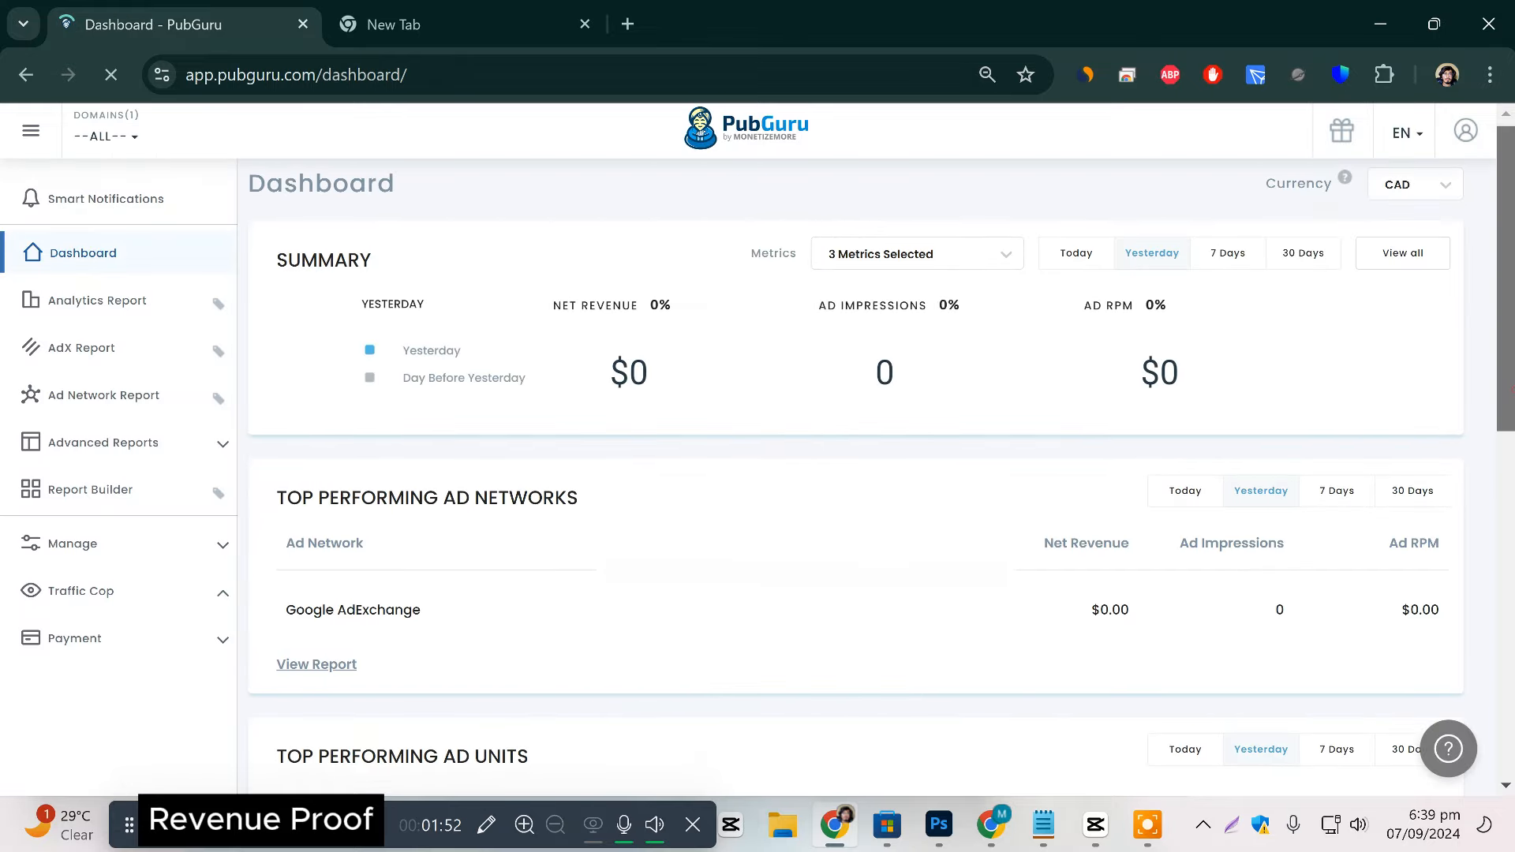
Look over the new account's dashboard and open its Payments History page.
scroll(1076, 467, down, 1)
click(172, 648)
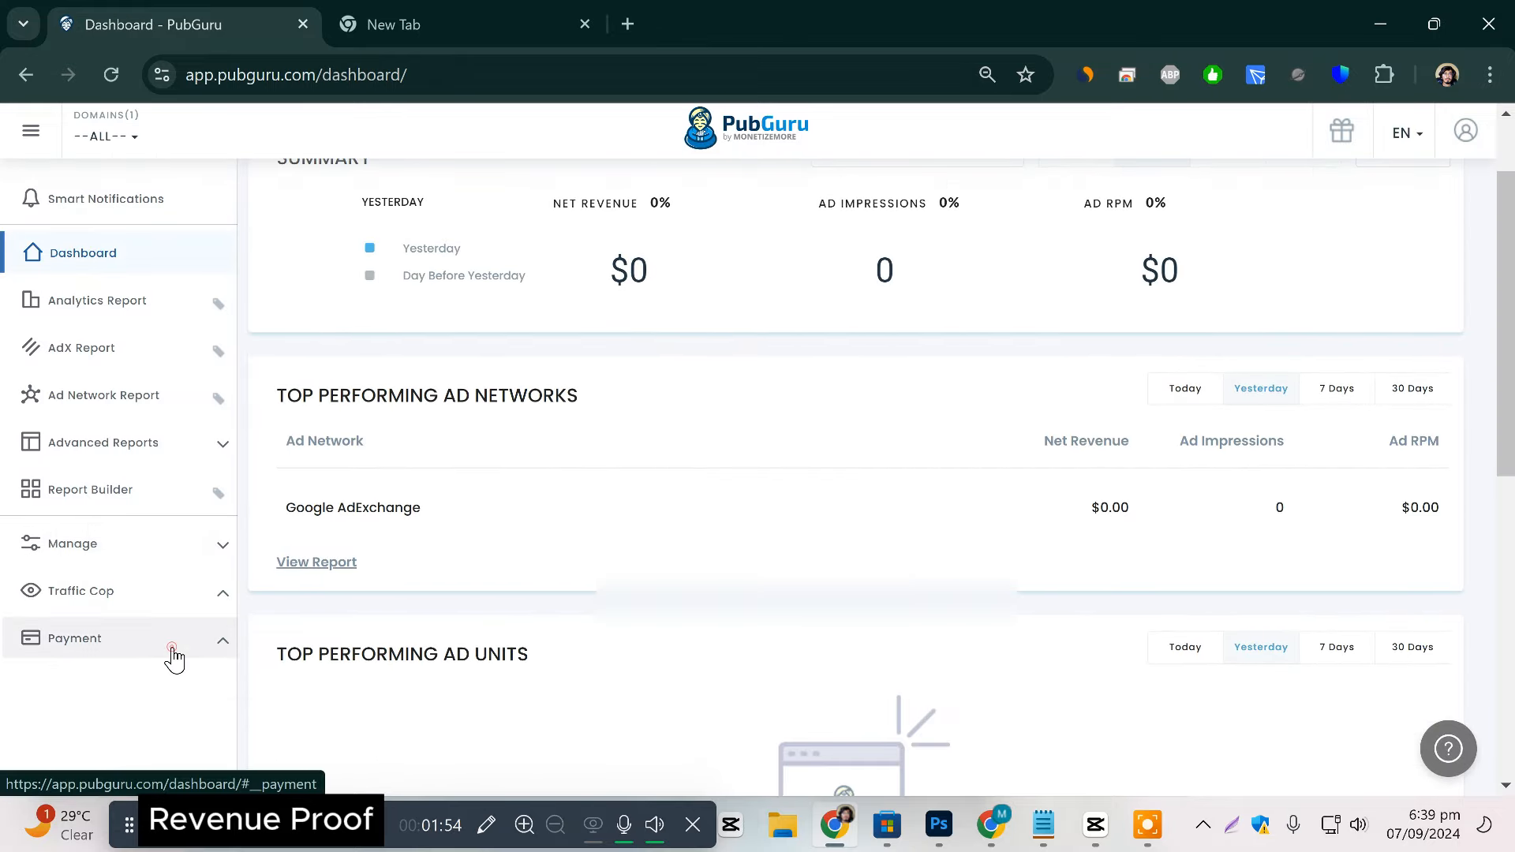
click(119, 719)
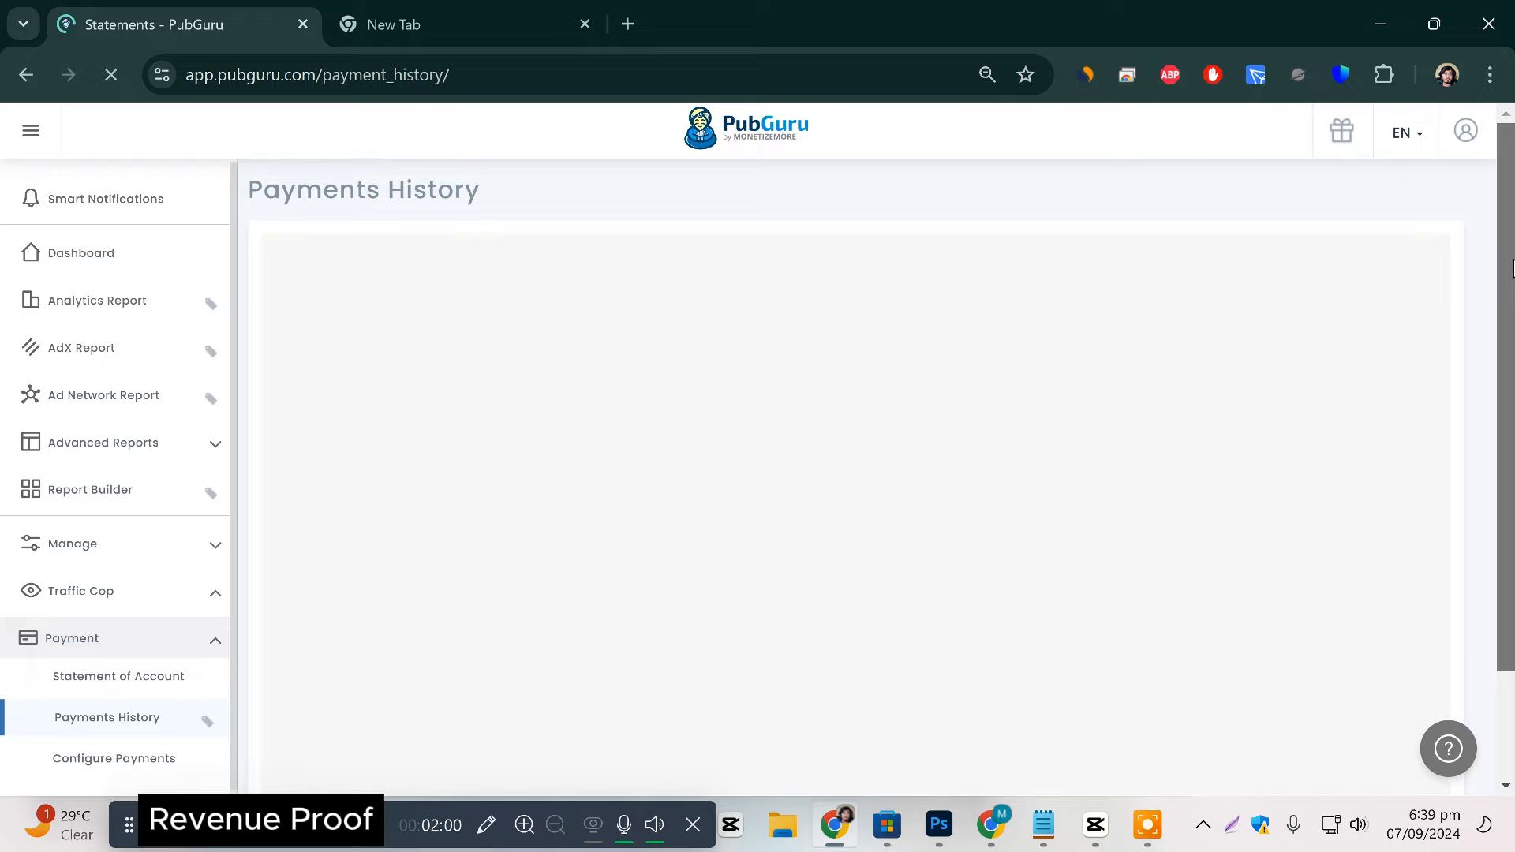
Open the Statement of Account and highlight the payout amounts for the April, March and February 2024 periods.
click(138, 677)
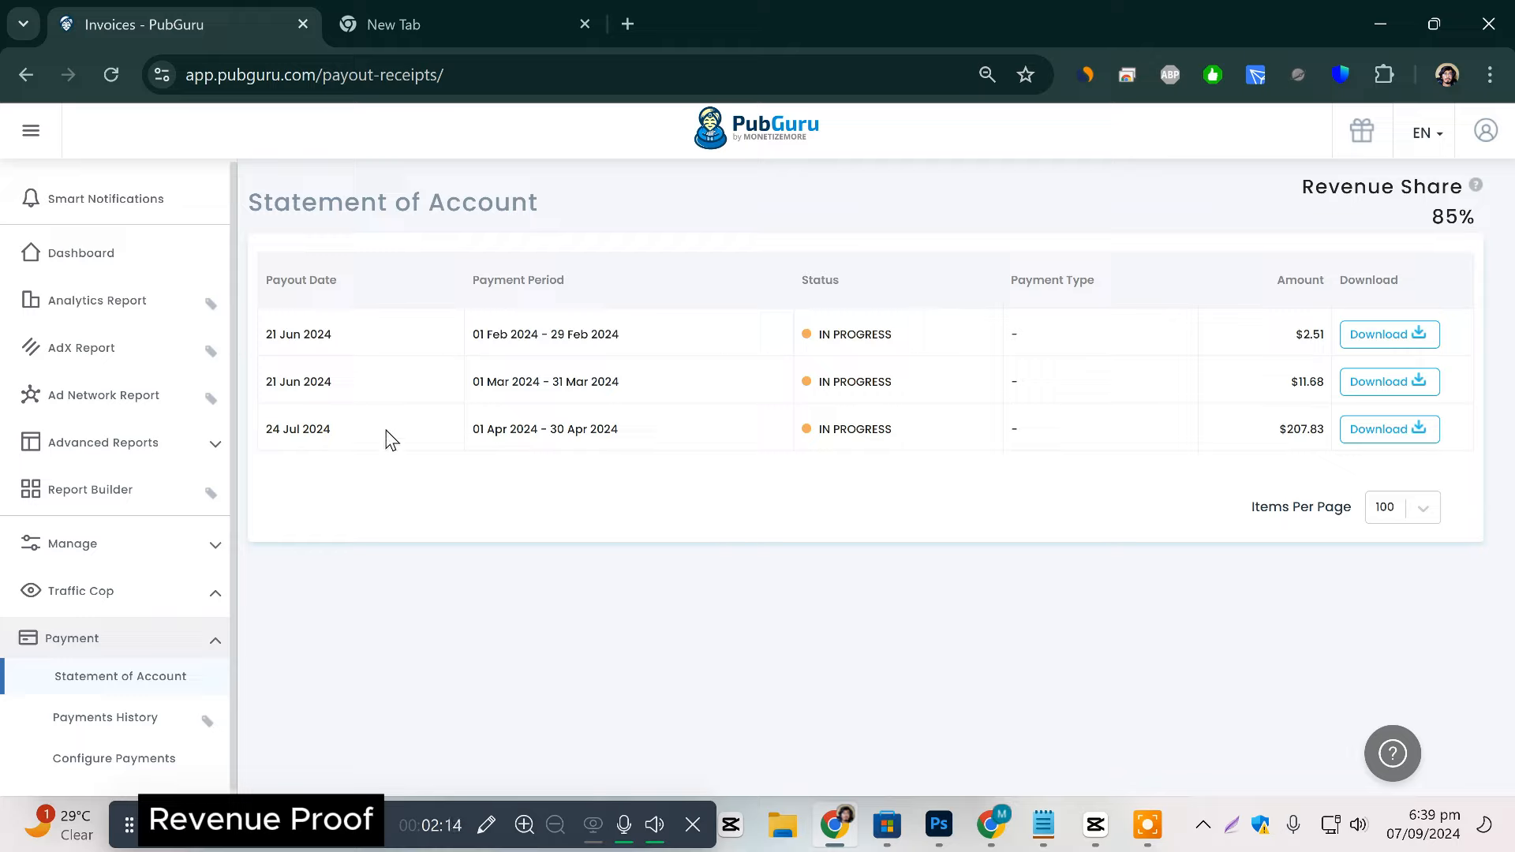
triple_click(1302, 429)
triple_click(1310, 381)
triple_click(1311, 336)
Open monetizemore.com in the other browser tab and go to its free trial sign-up form.
click(456, 9)
click(513, 70)
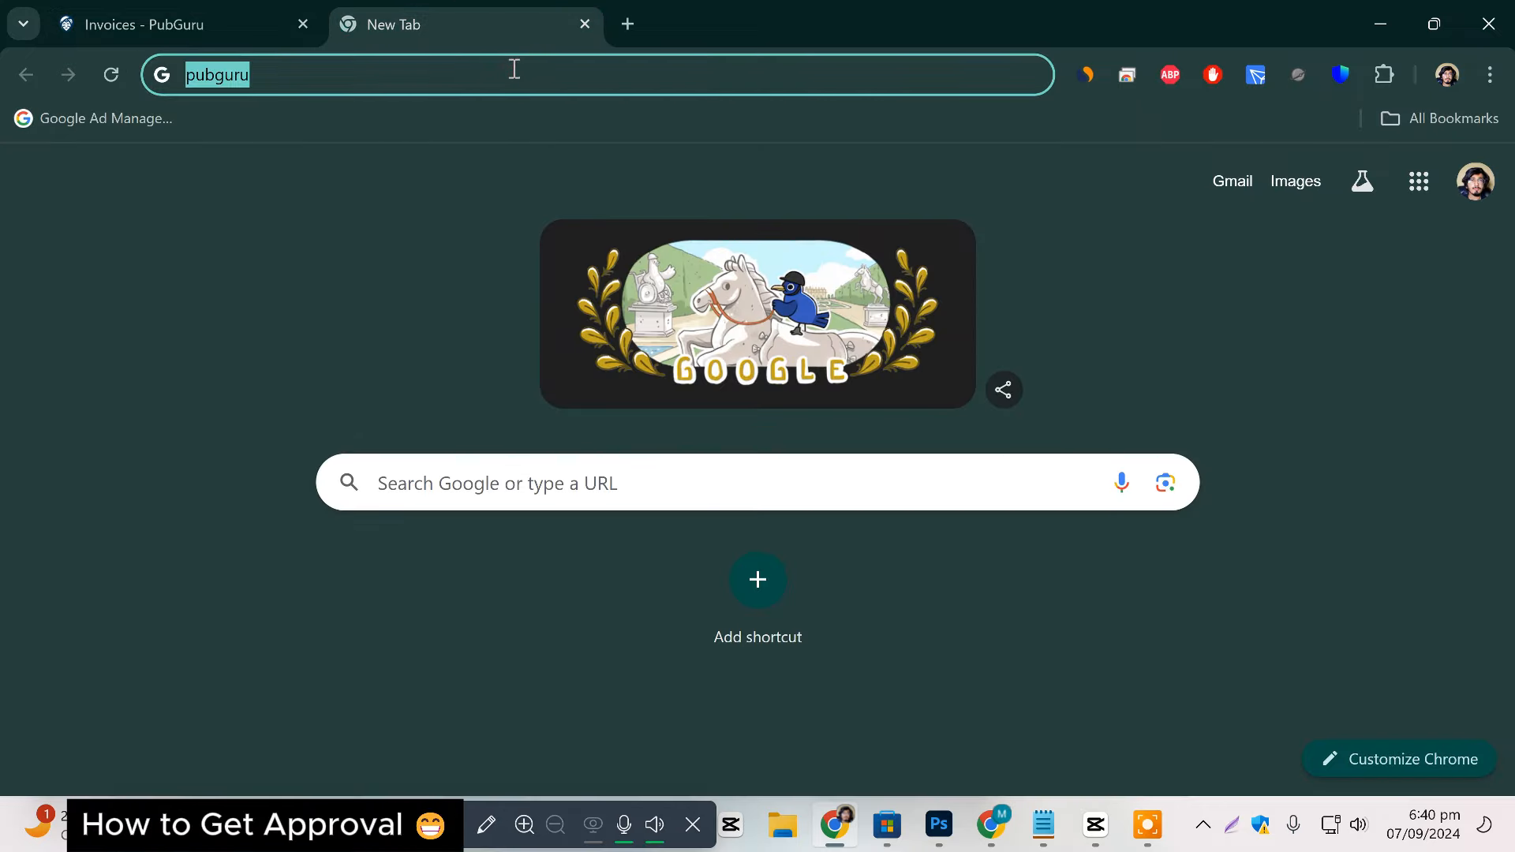
text(mone)
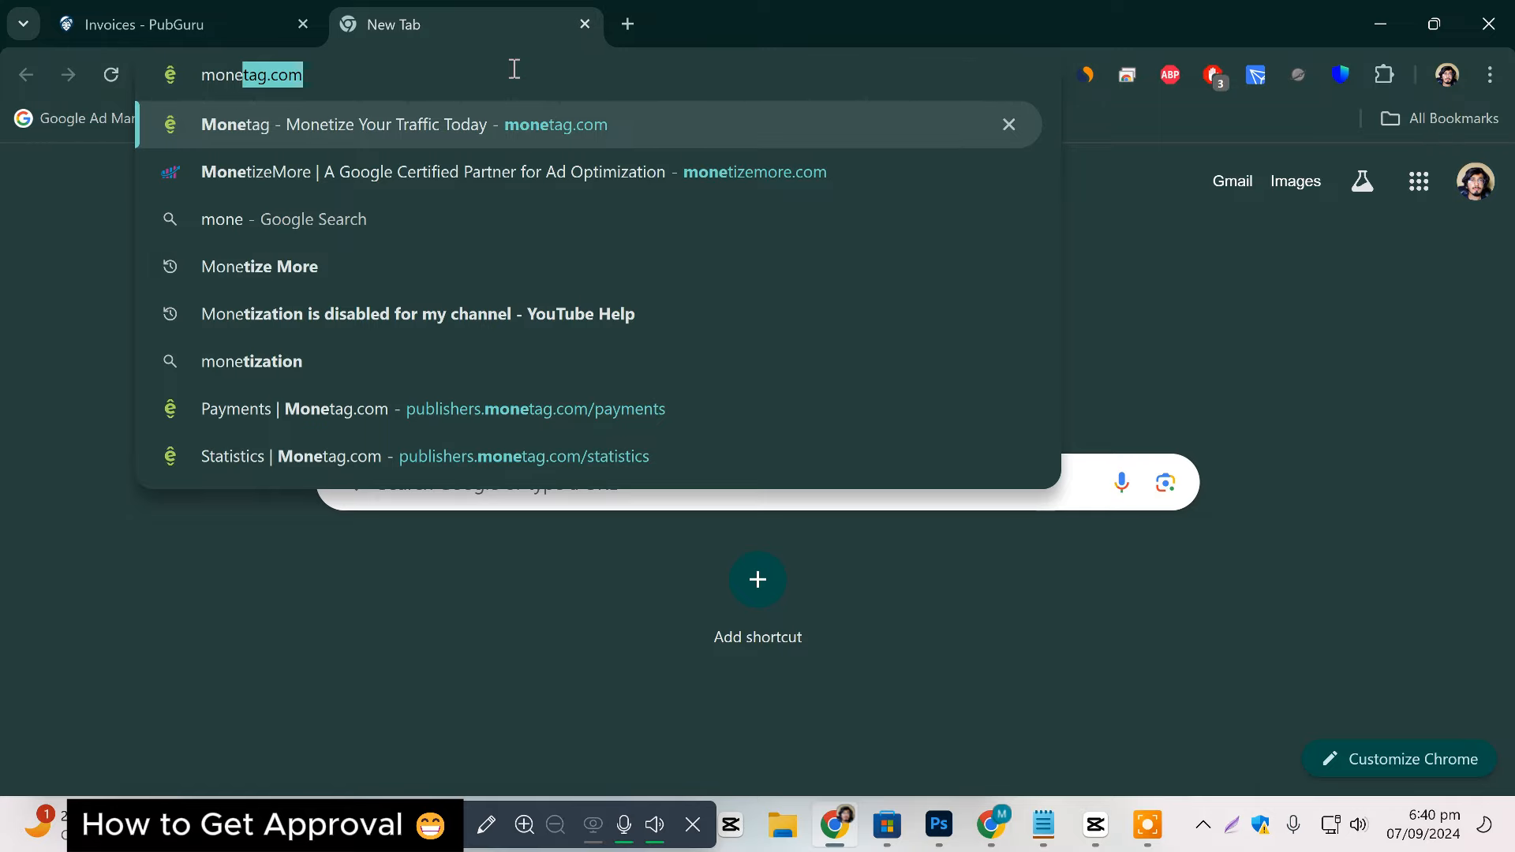
click(589, 163)
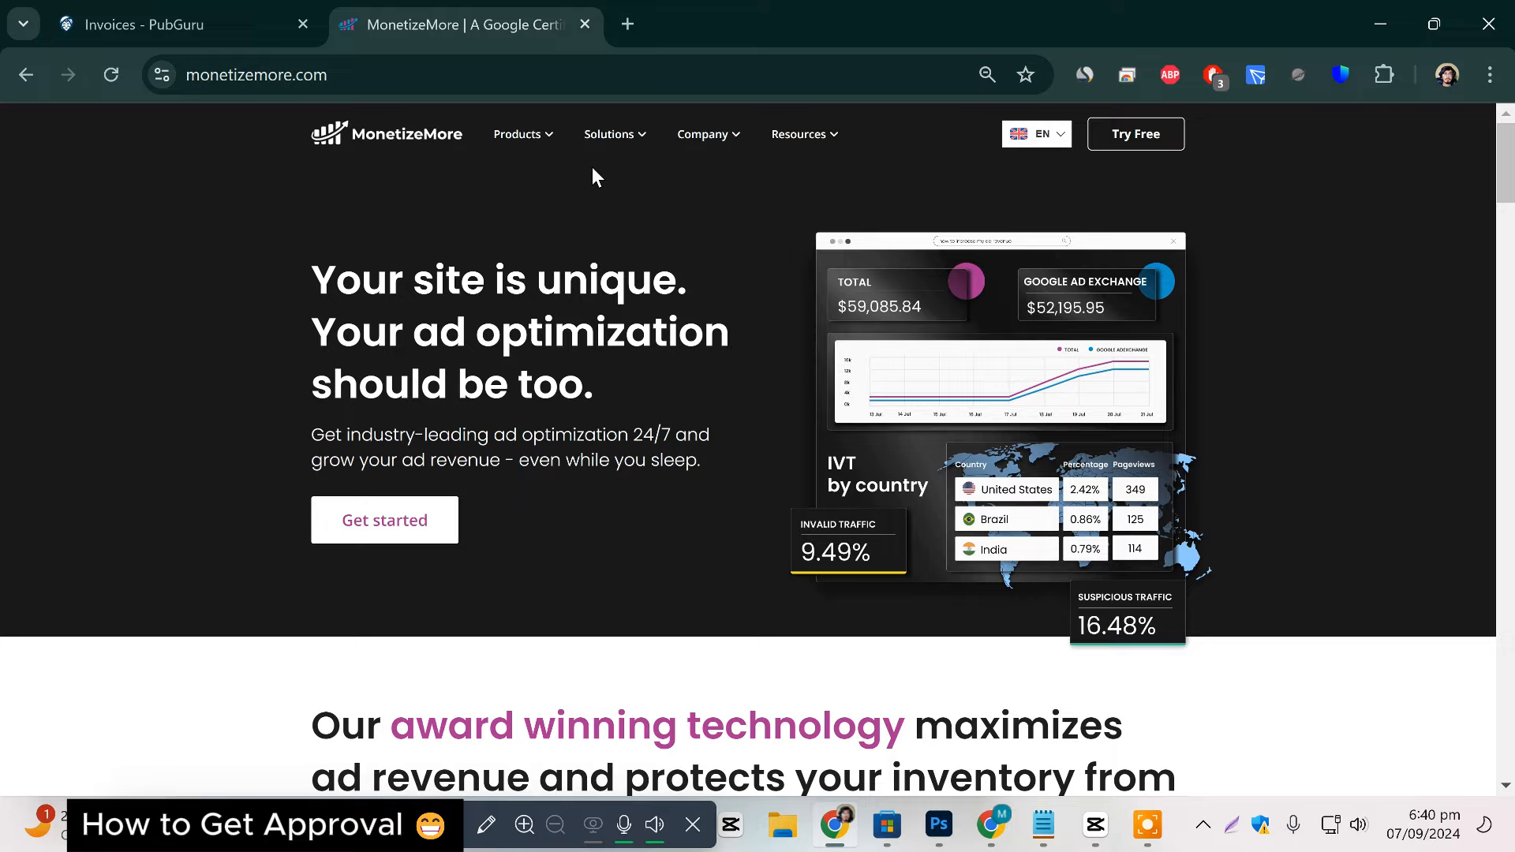
click(1140, 136)
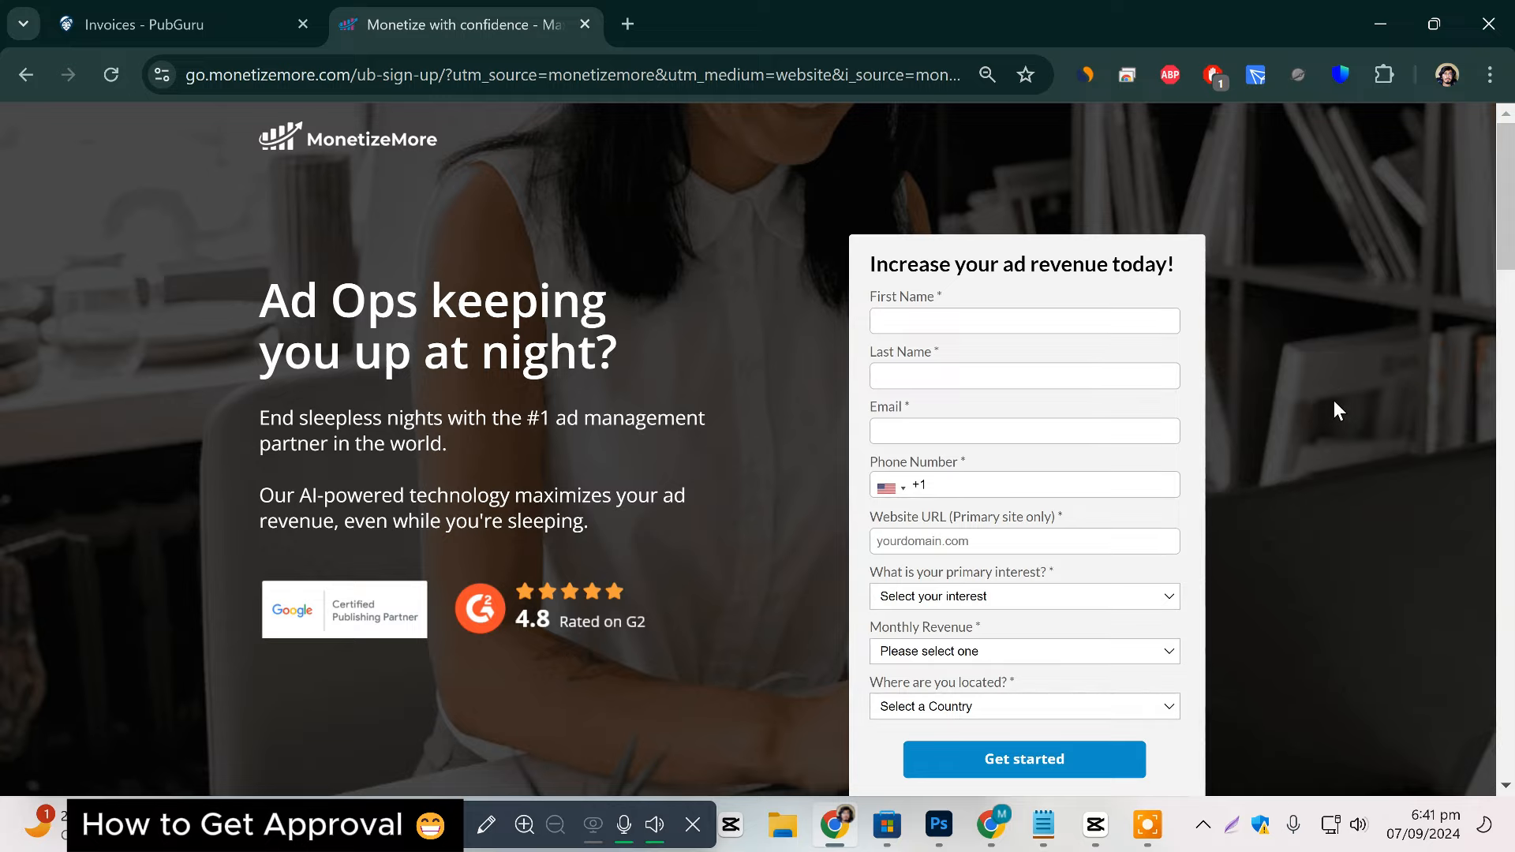
Set the primary interest to "PubGuru | Ad revenue optimization" and monthly revenue to "Less than $1,000 per month", and view the country options without choosing one.
scroll(1284, 276, down, 1)
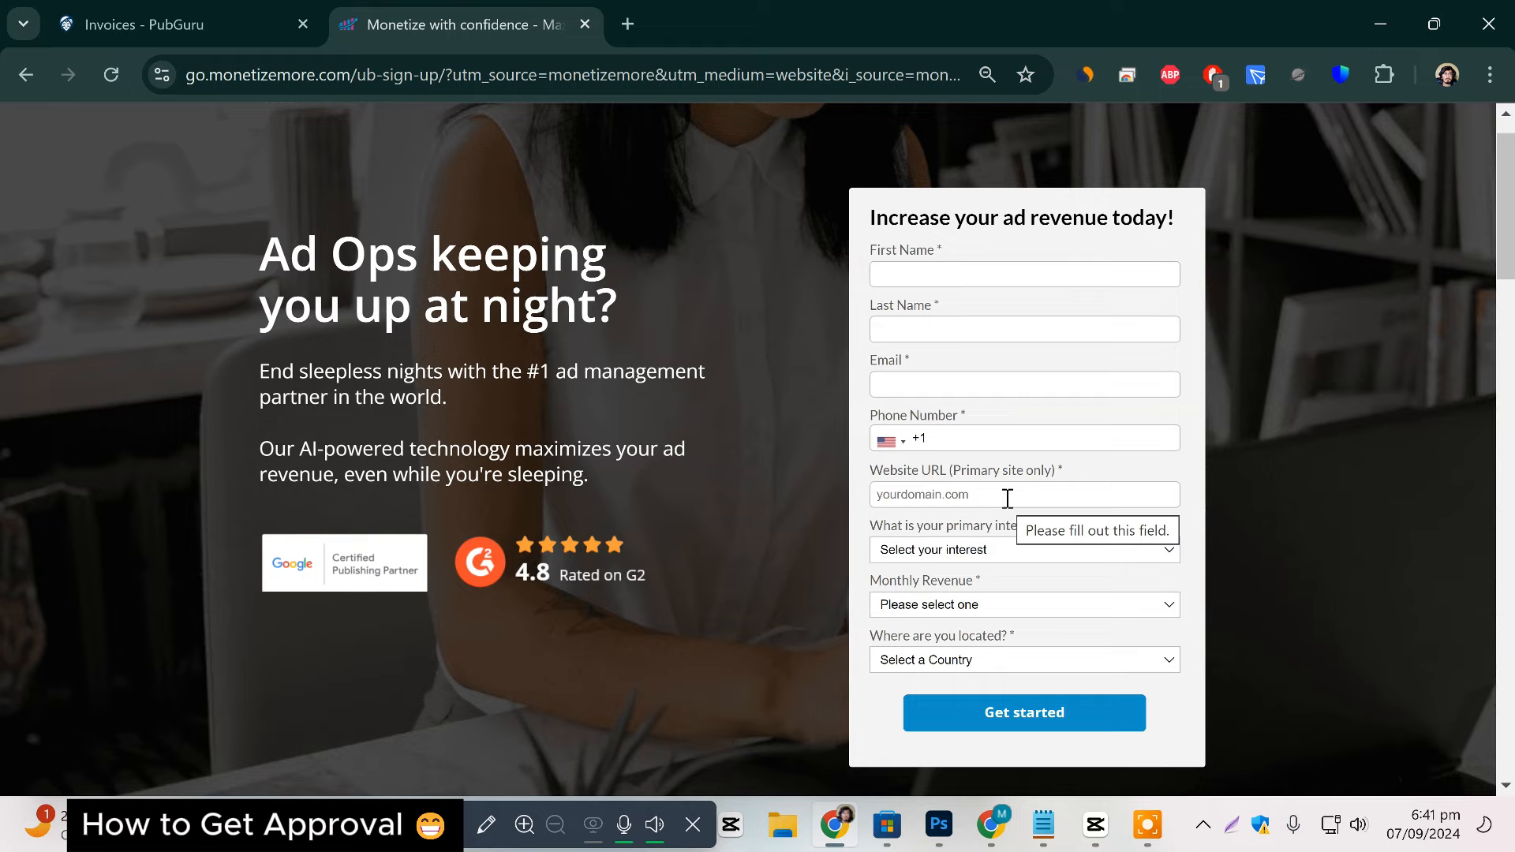
click(1004, 550)
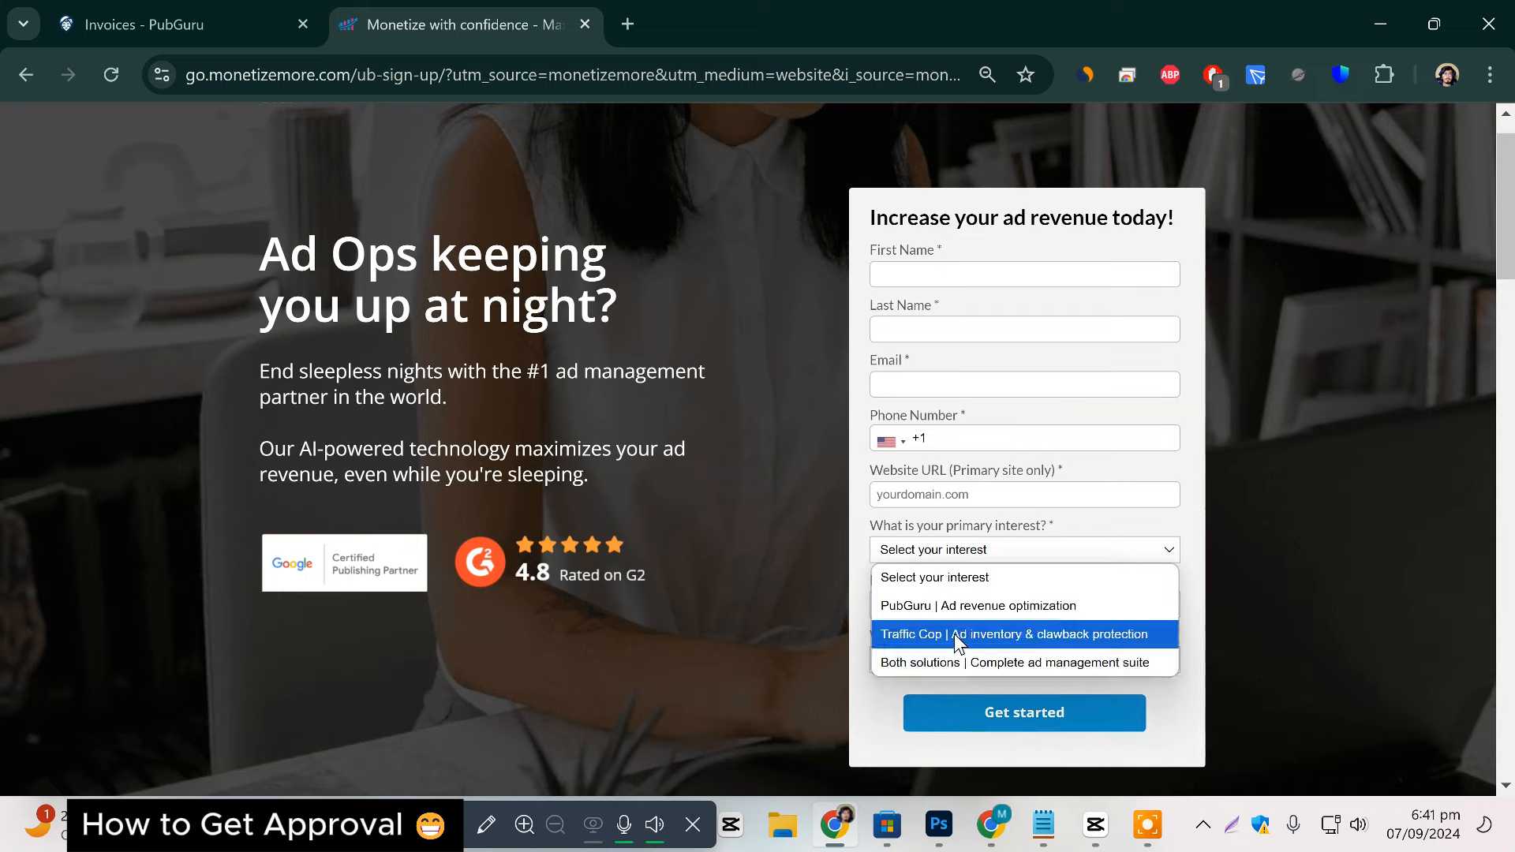
click(983, 607)
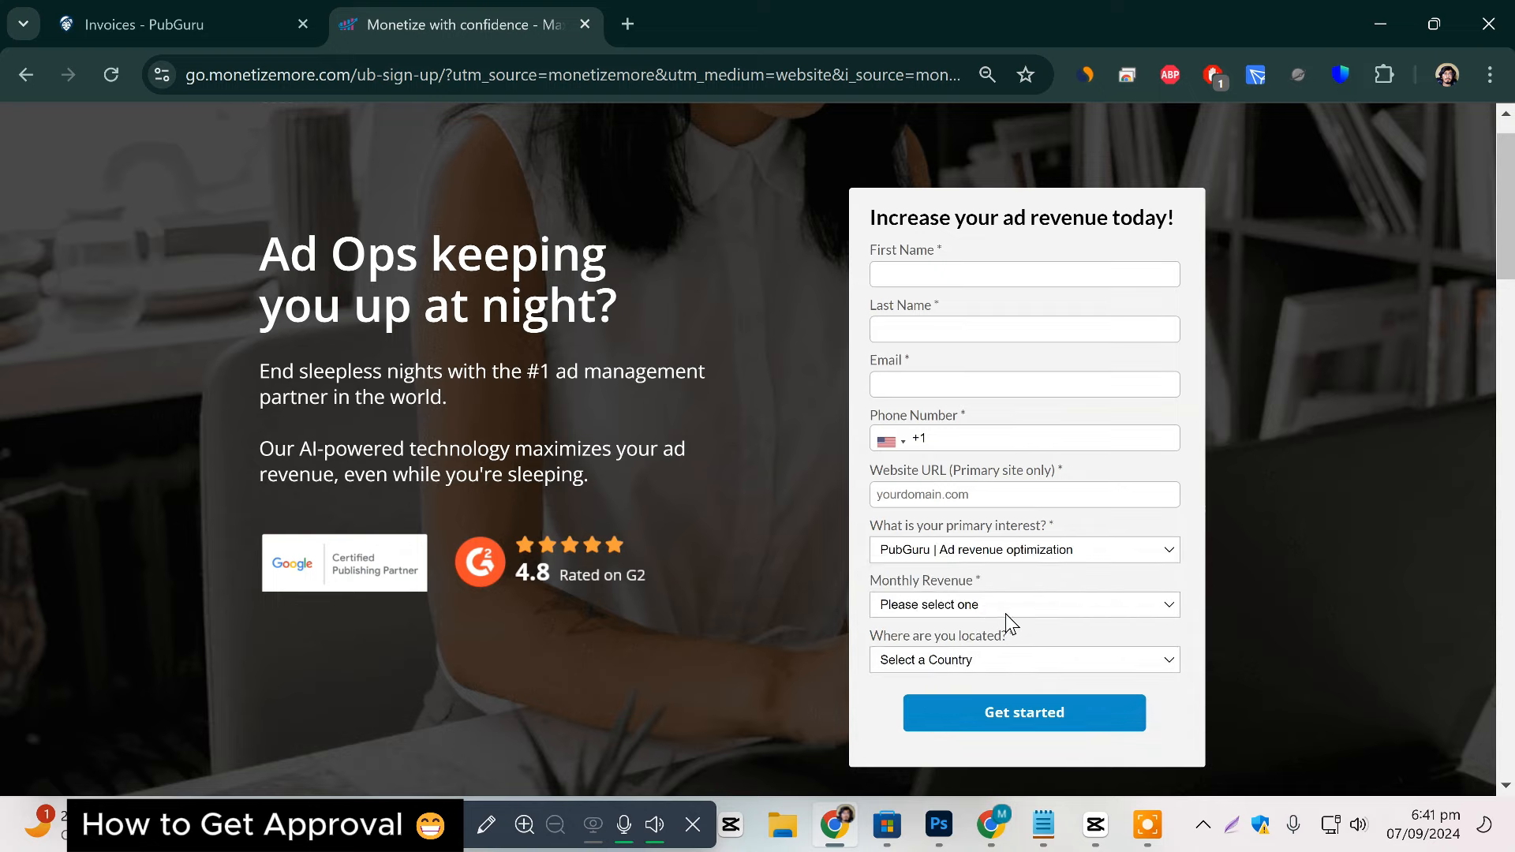
click(983, 614)
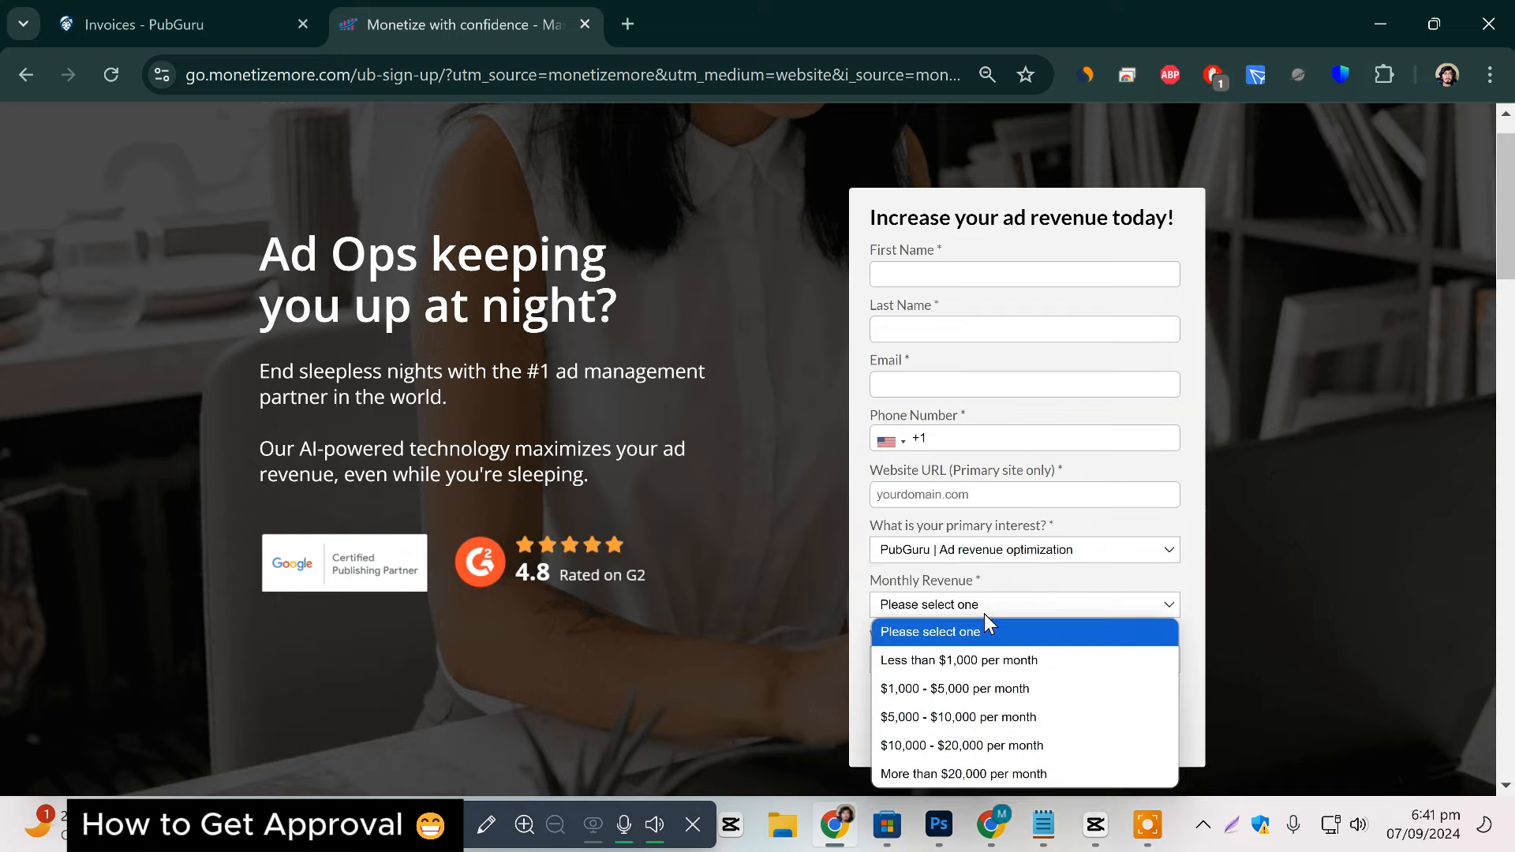
click(992, 666)
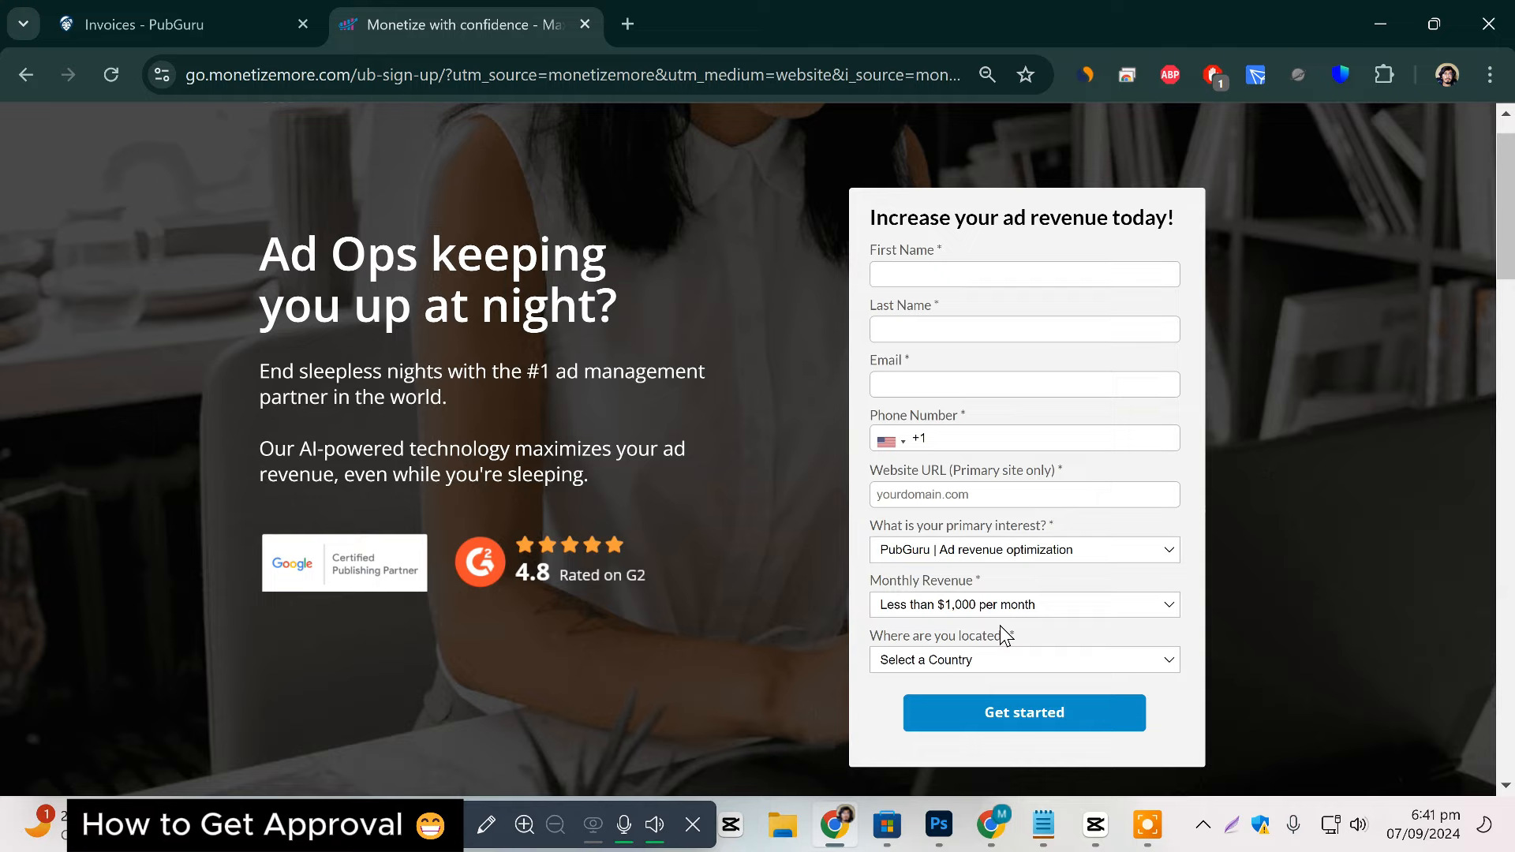
click(1008, 660)
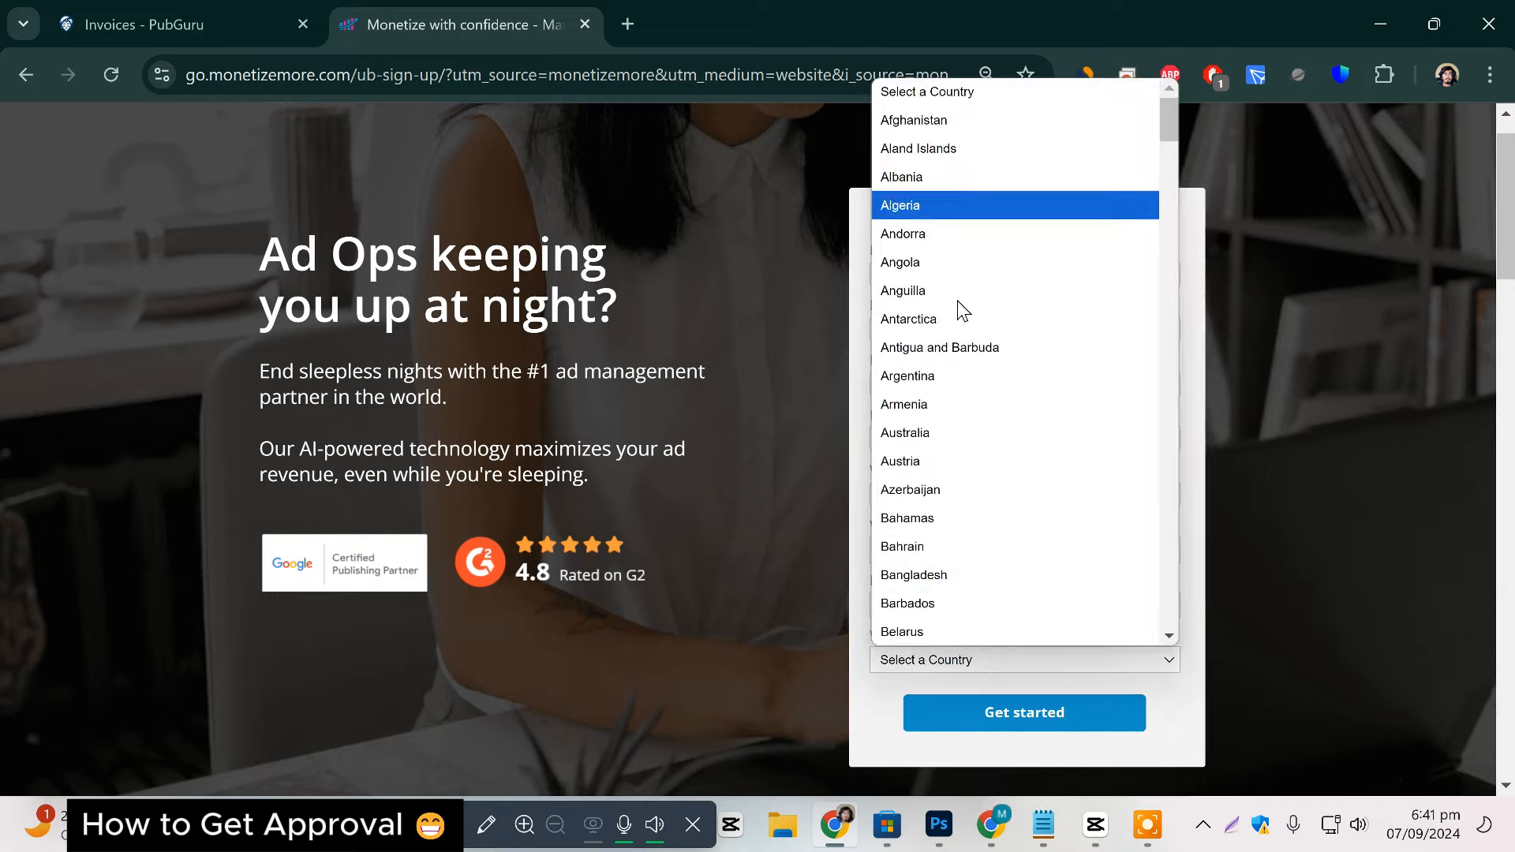
click(1192, 676)
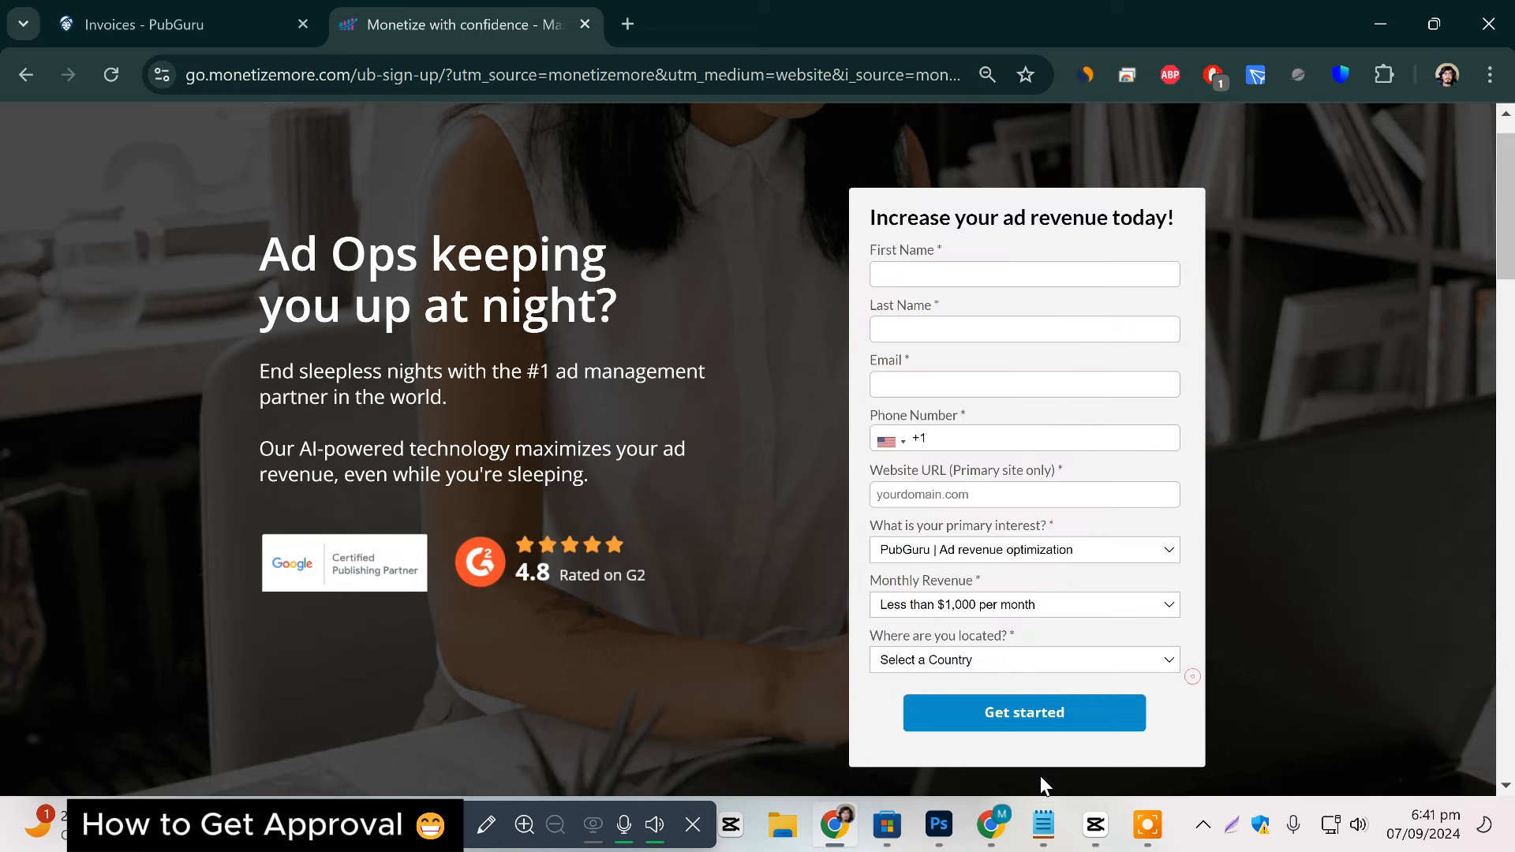
Look over the sign-up form and the "What's next?" section below it, and return to the MonetizeMore homepage.
scroll(745, 622, down, 2)
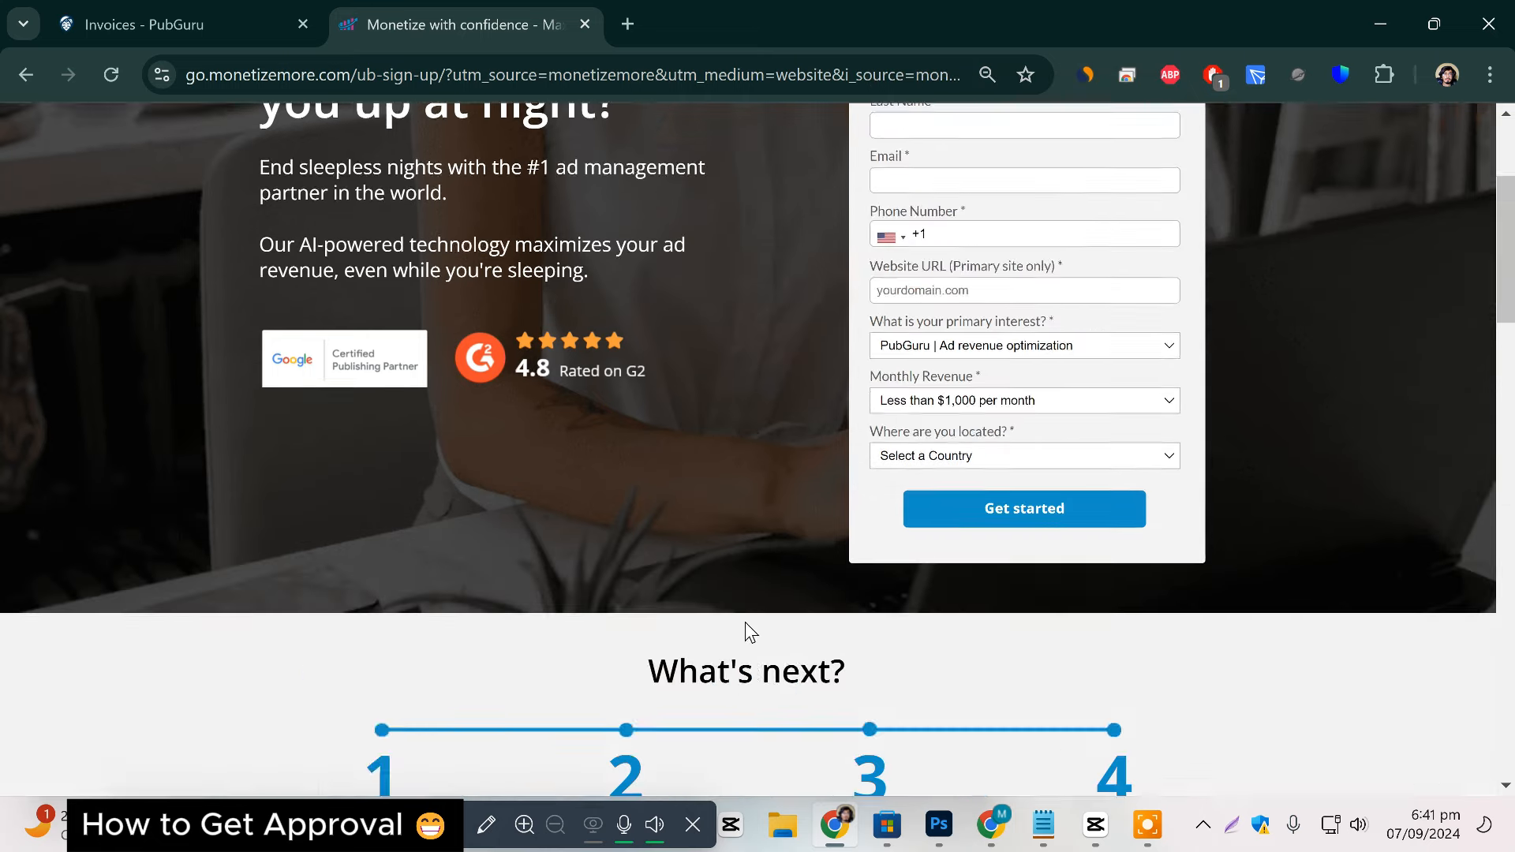
scroll(771, 605, up, 3)
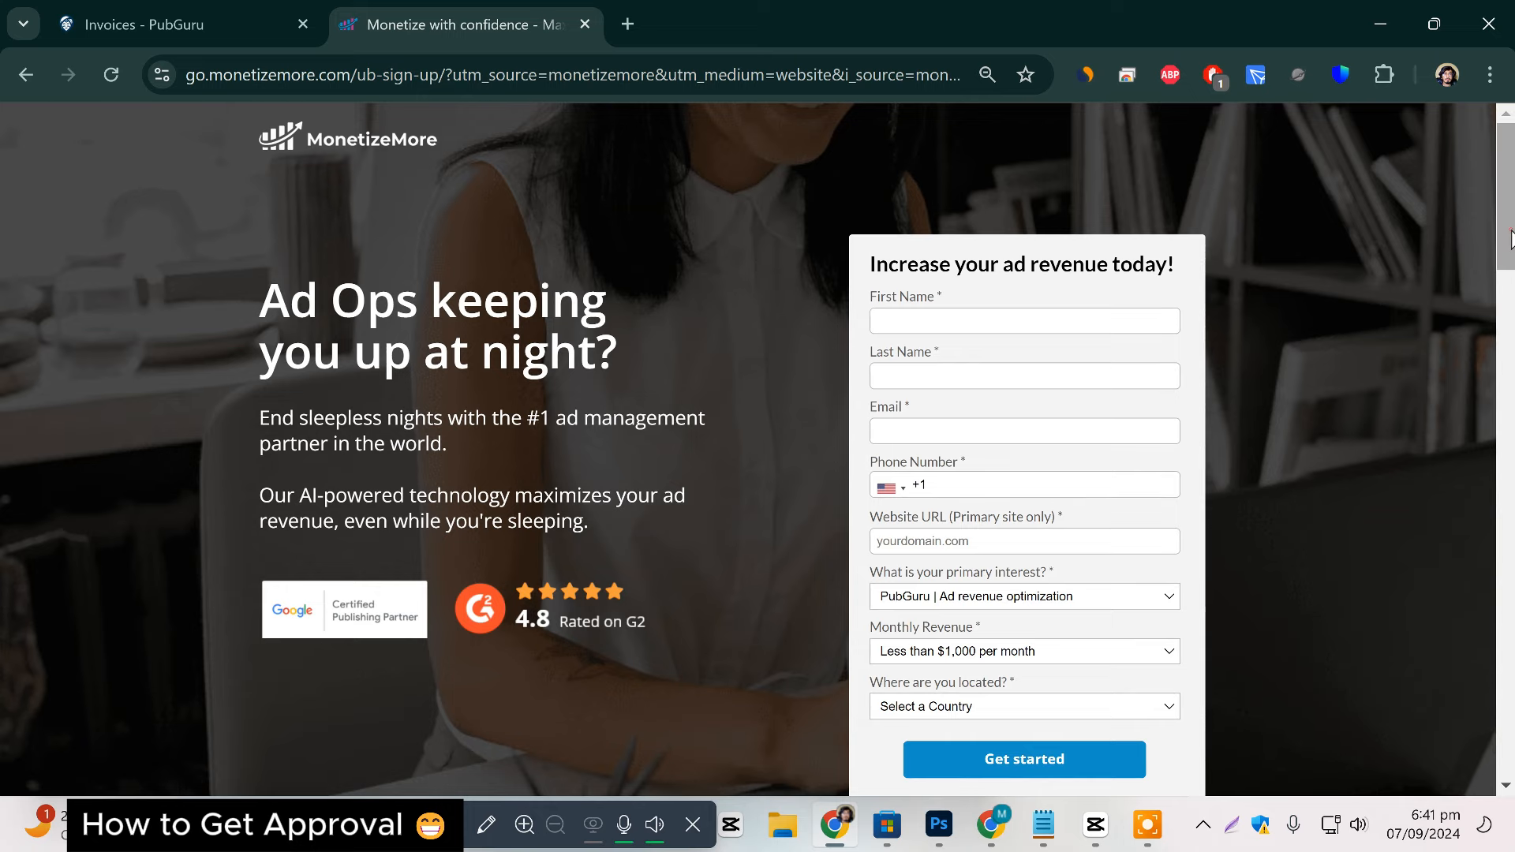
scroll(1509, 236, down, 1)
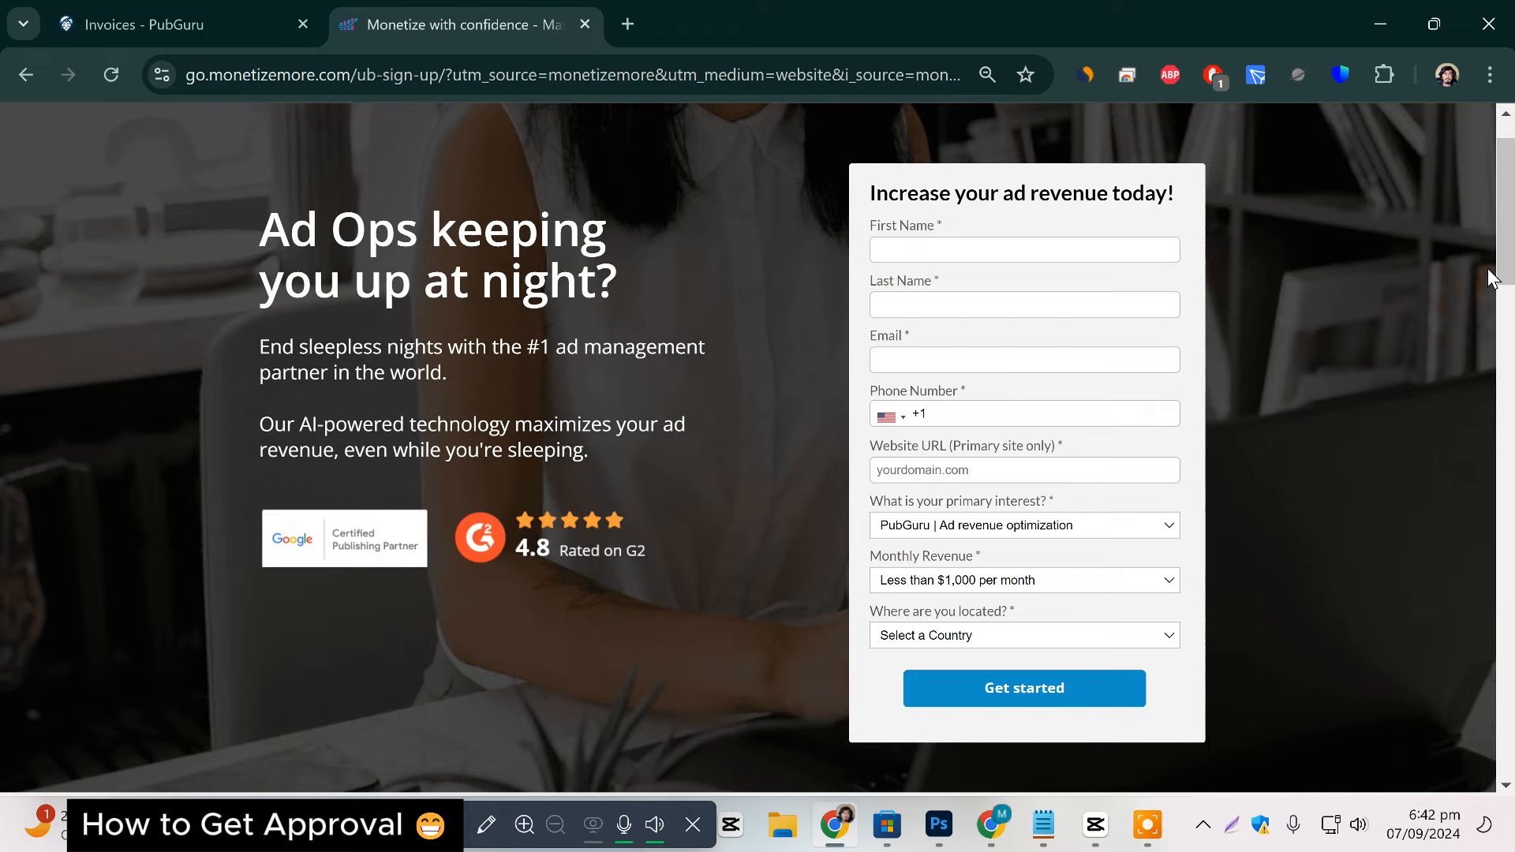
key(alt+Left)
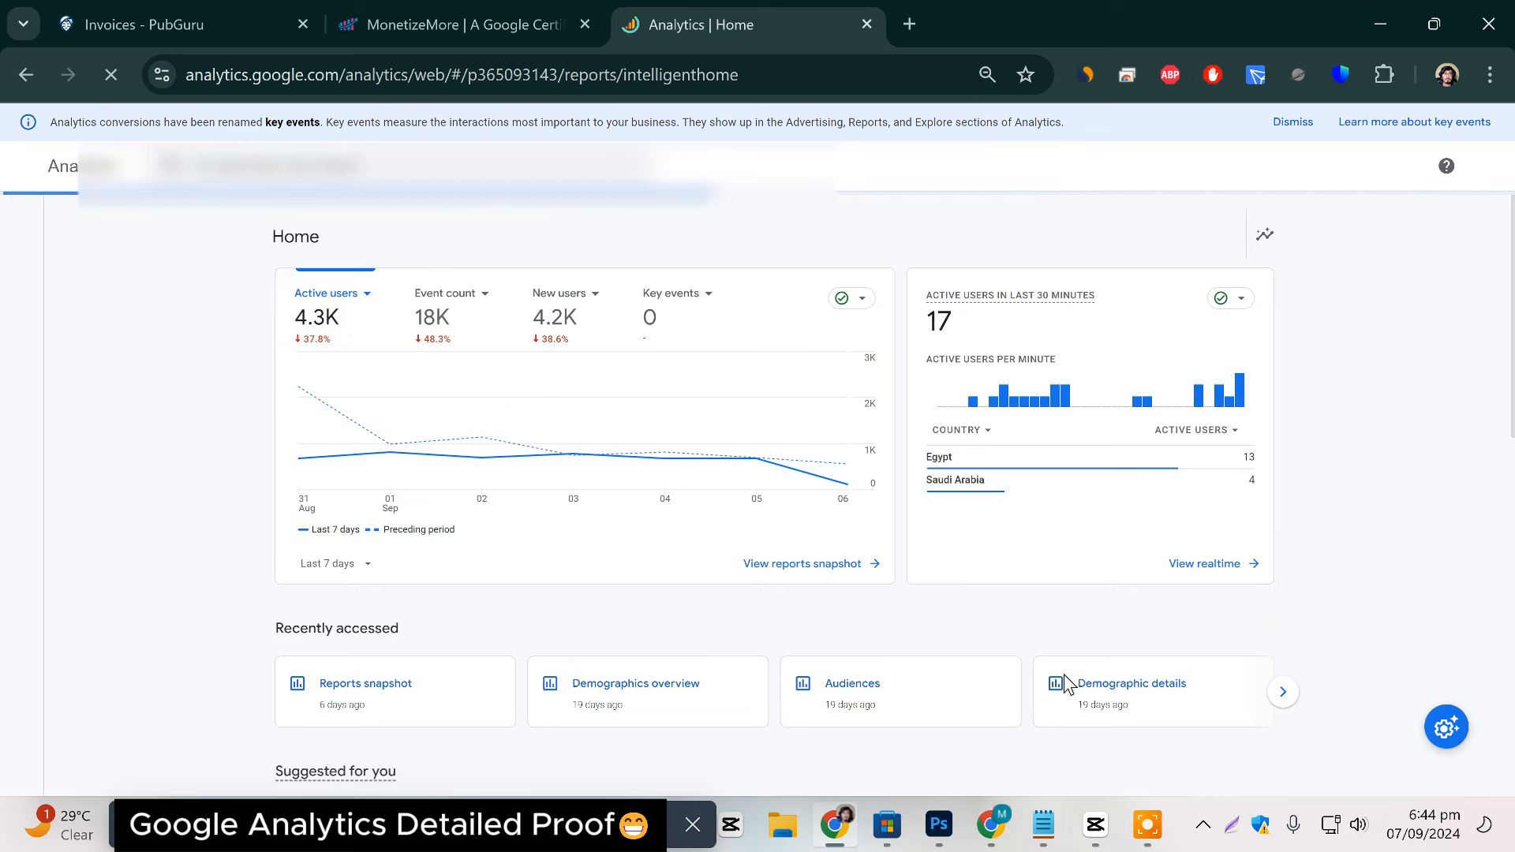
Open the Demographic details report in Google Analytics and examine the active users by country.
click(1090, 685)
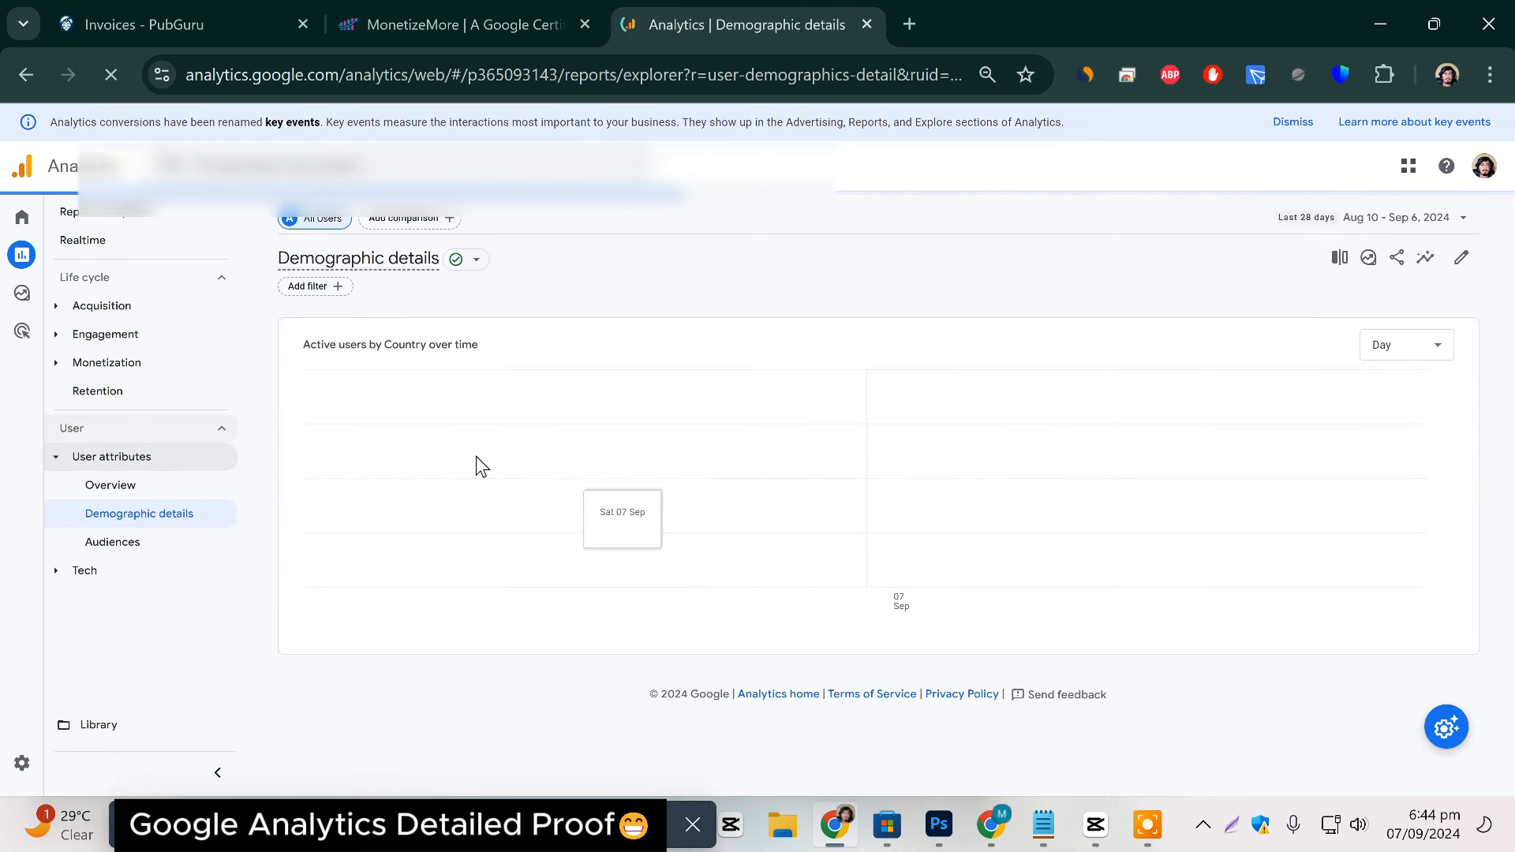
scroll(489, 599, down, 3)
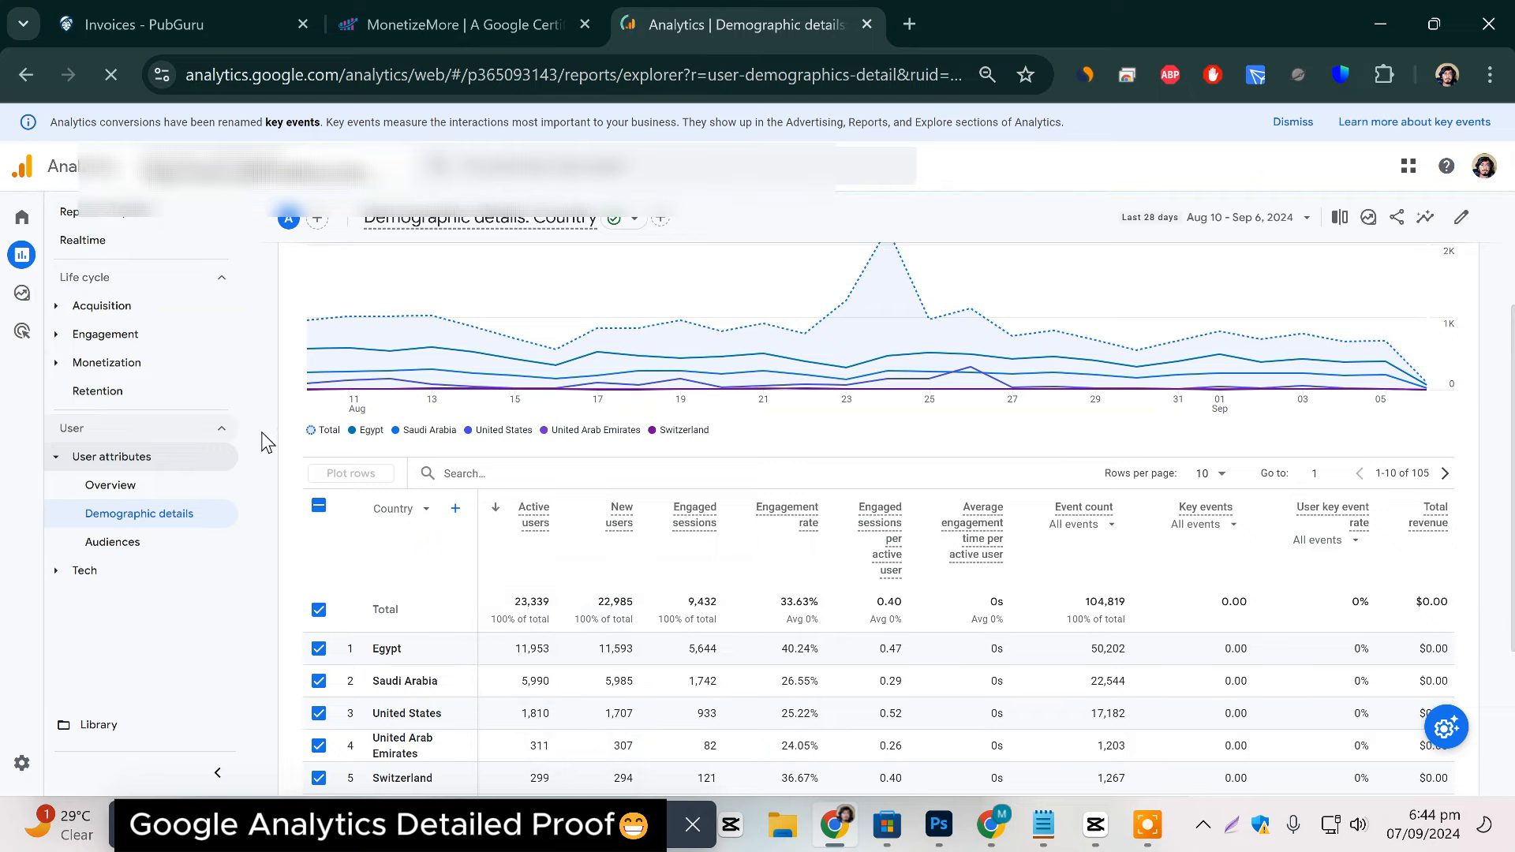
Open the Acquisition overview report and examine the sessions by primary channel group, including Organic Search.
click(118, 308)
click(118, 339)
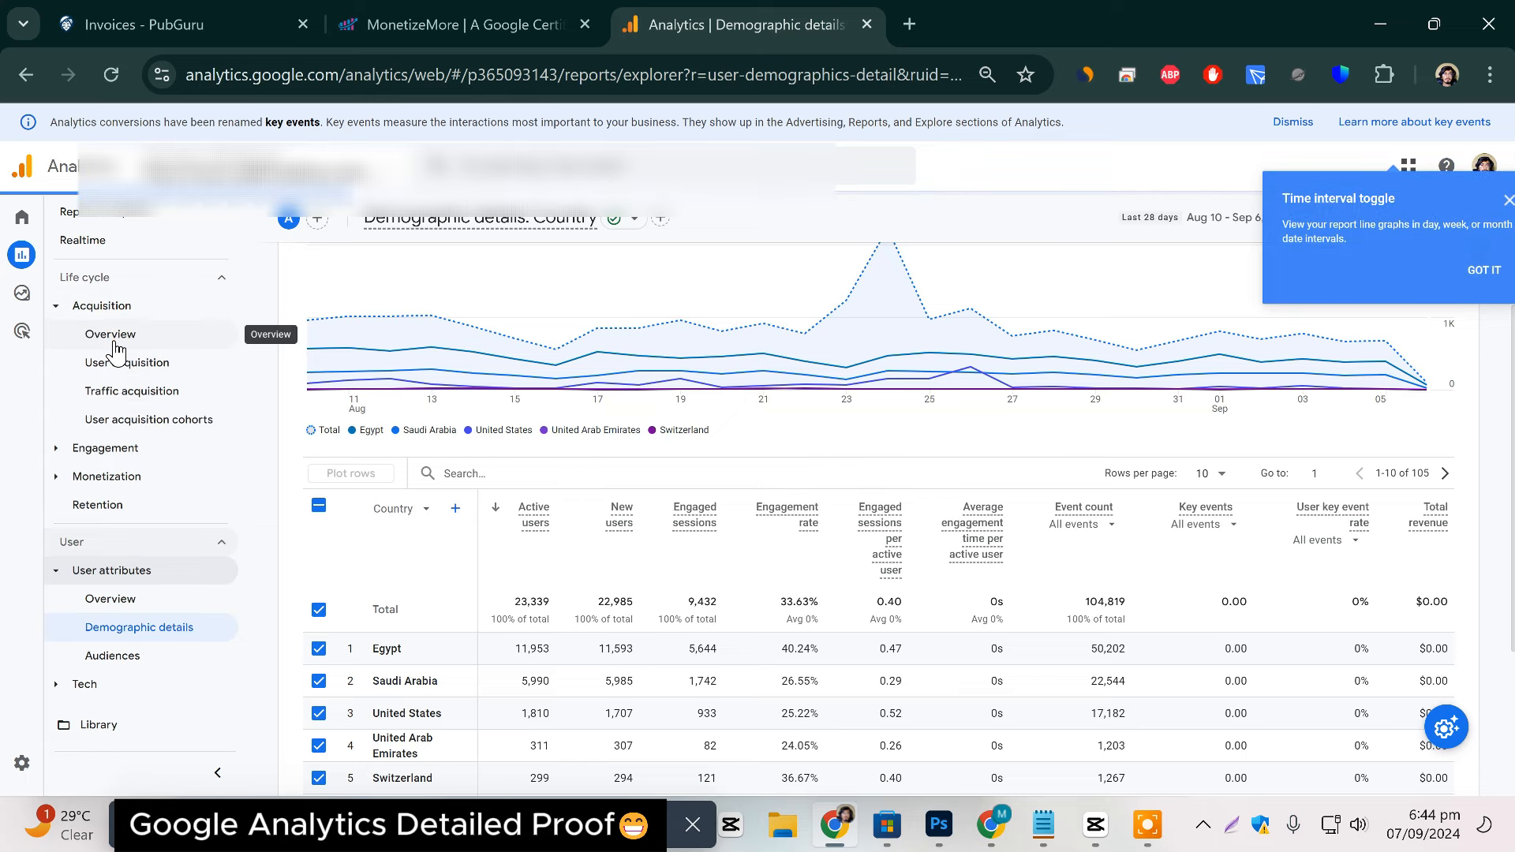
scroll(588, 567, down, 3)
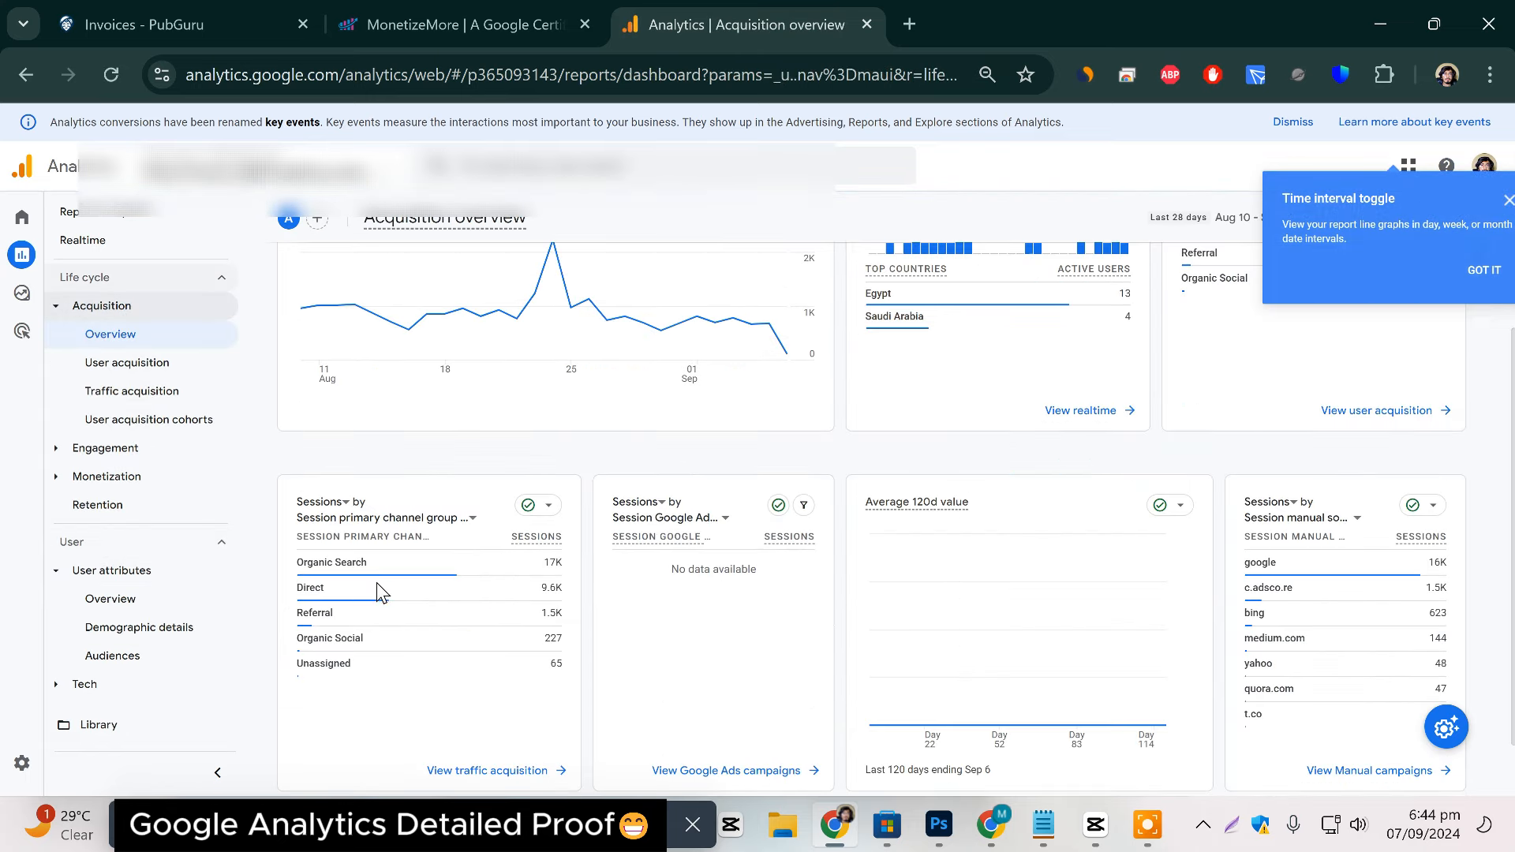
mouse_move(426, 581)
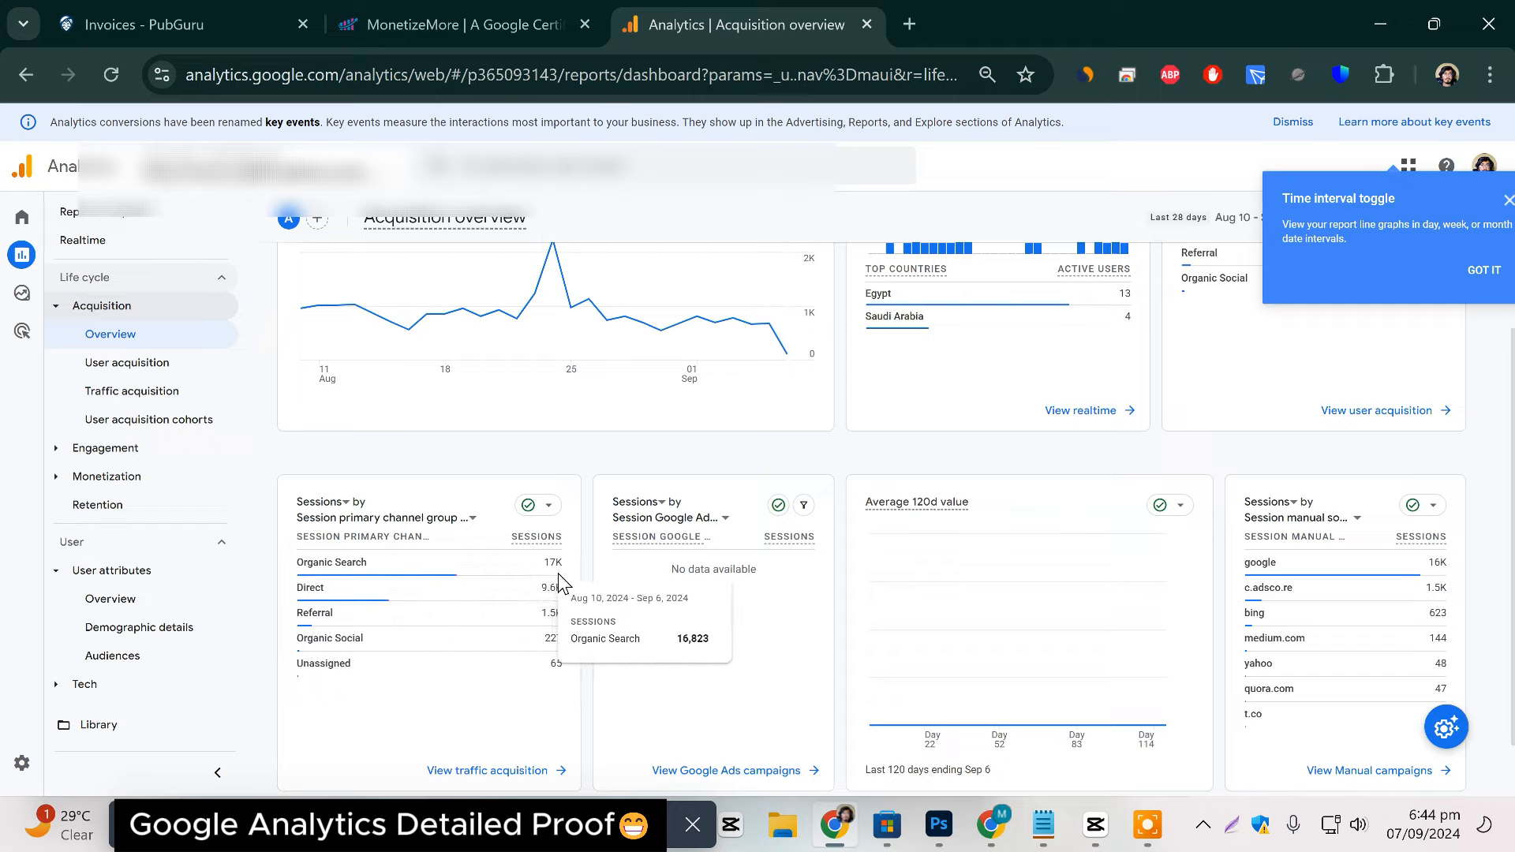
Dismiss the time interval toggle tip in the Acquisition overview report.
click(1509, 200)
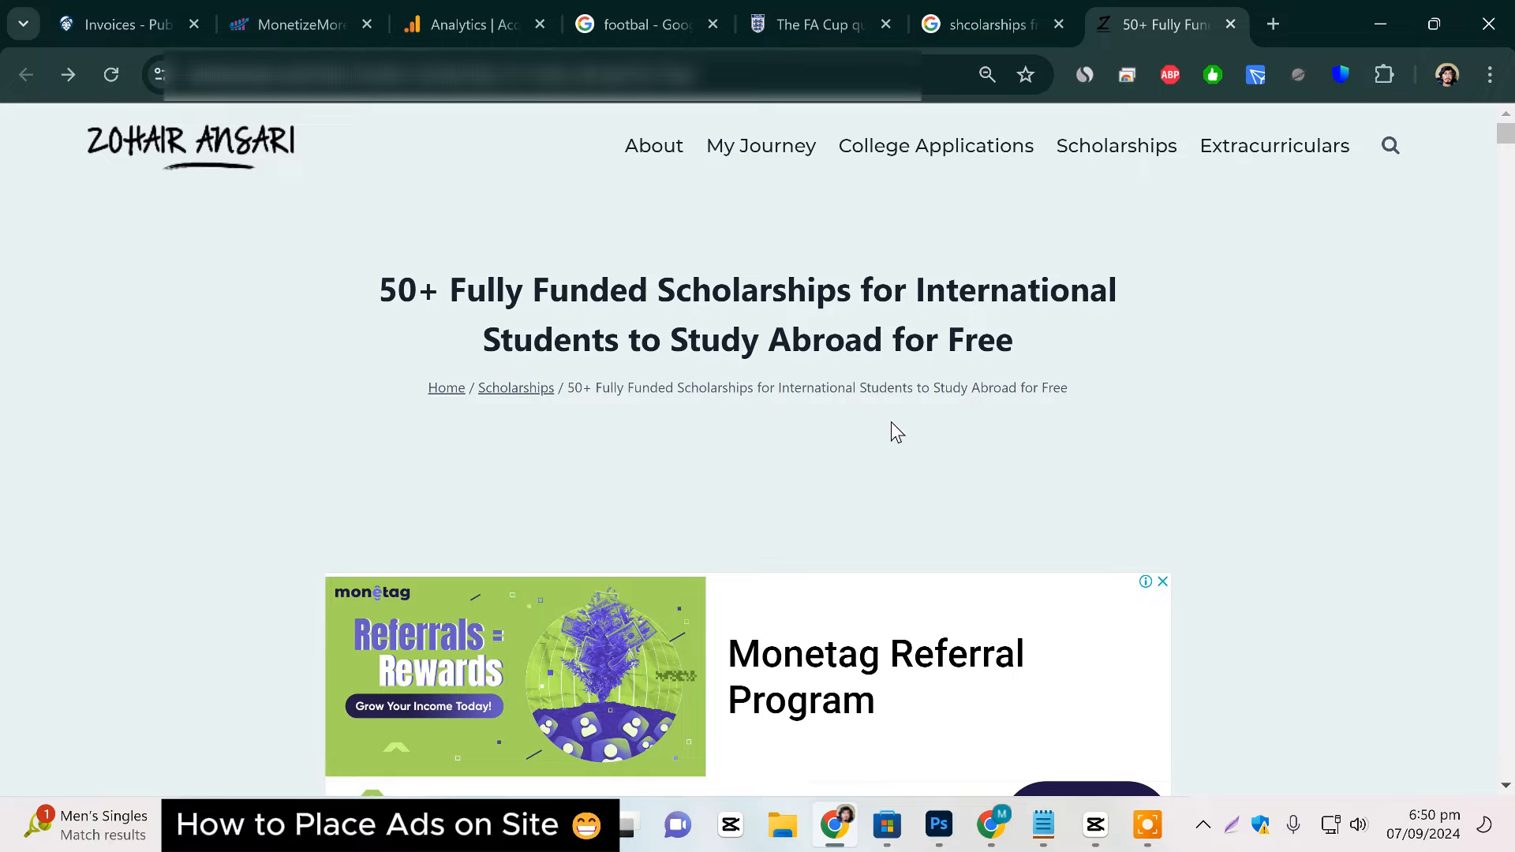
Examine where ads are placed around the title, header image and content of the fully funded scholarships article.
scroll(868, 552, down, 10)
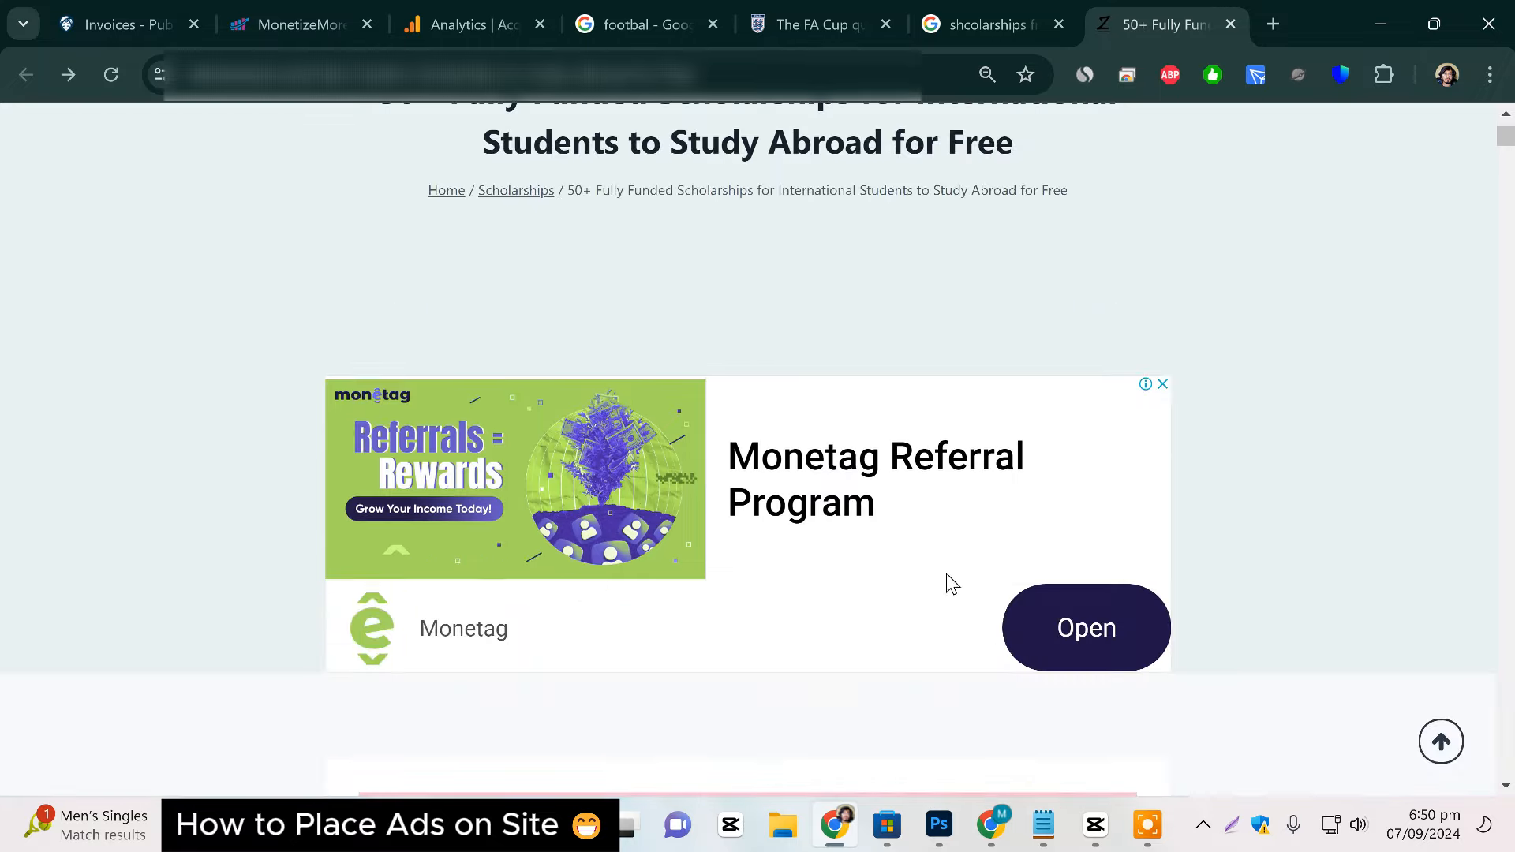
scroll(770, 517, down, 20)
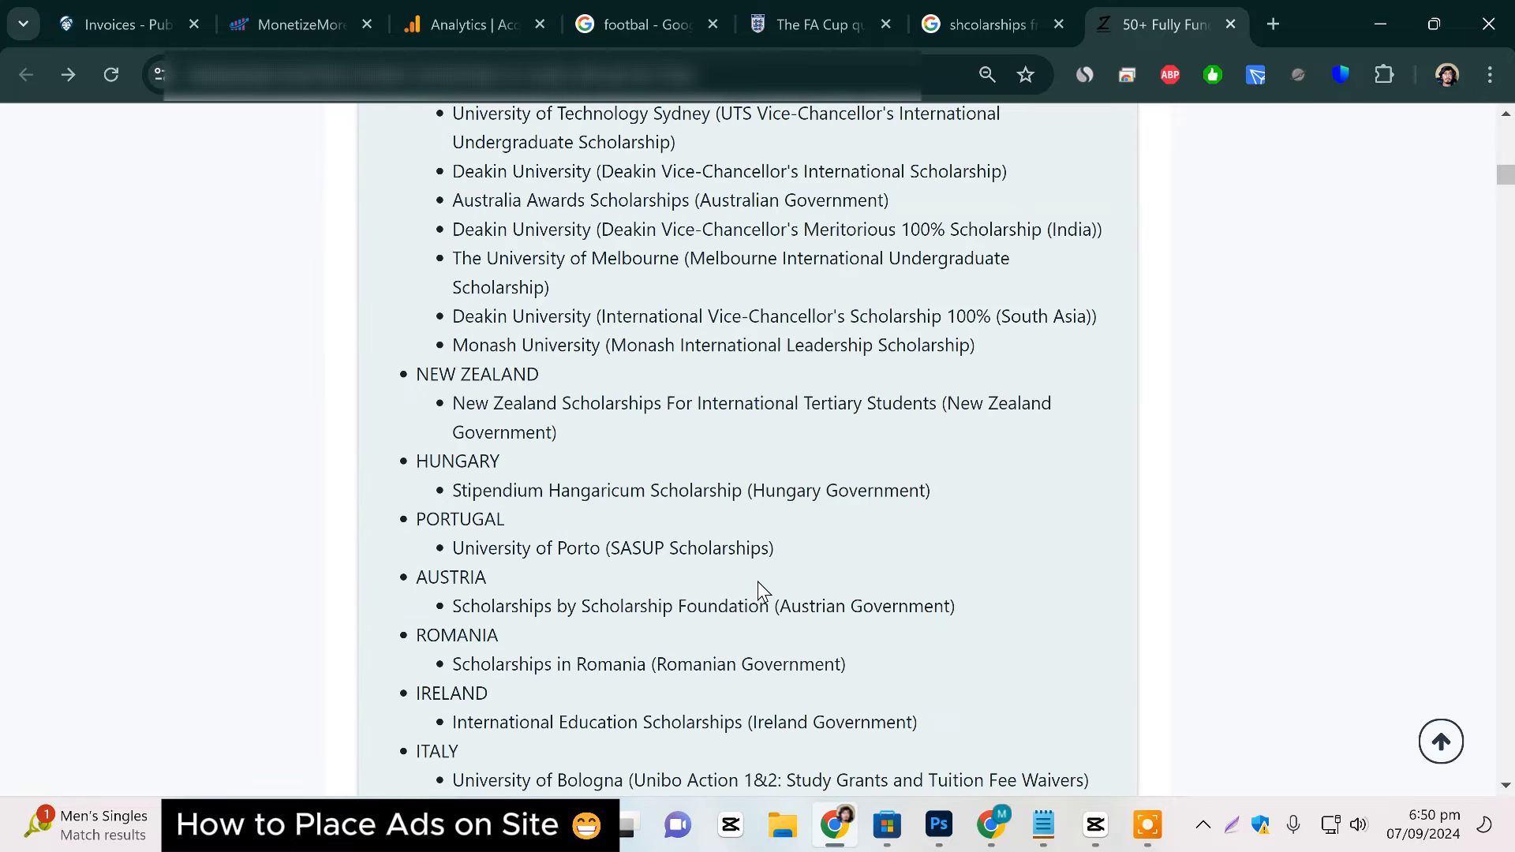
scroll(757, 581, up, 9)
scroll(762, 586, up, 10)
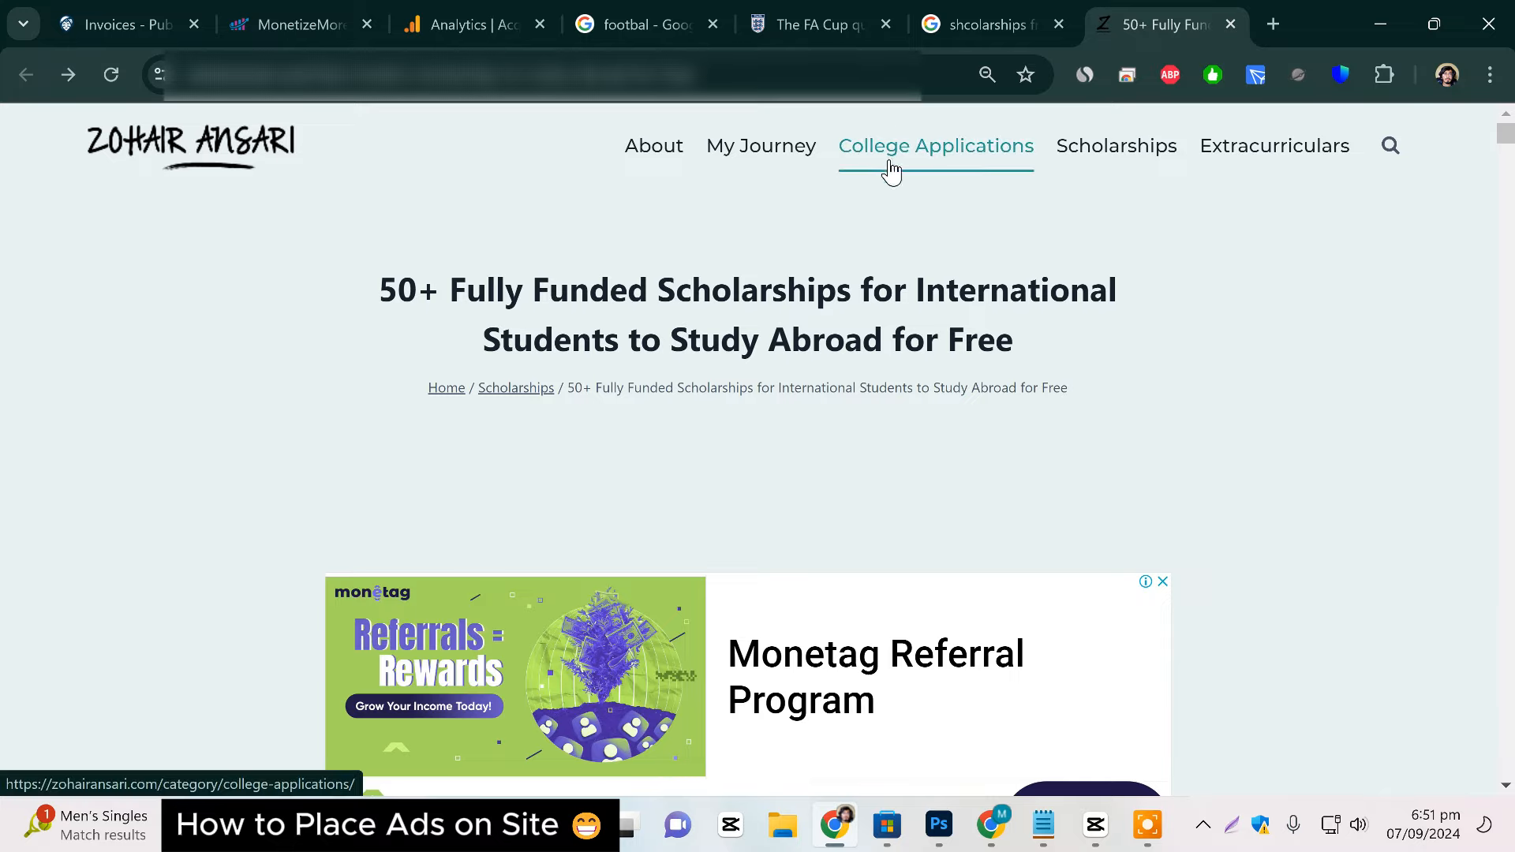
scroll(679, 379, down, 2)
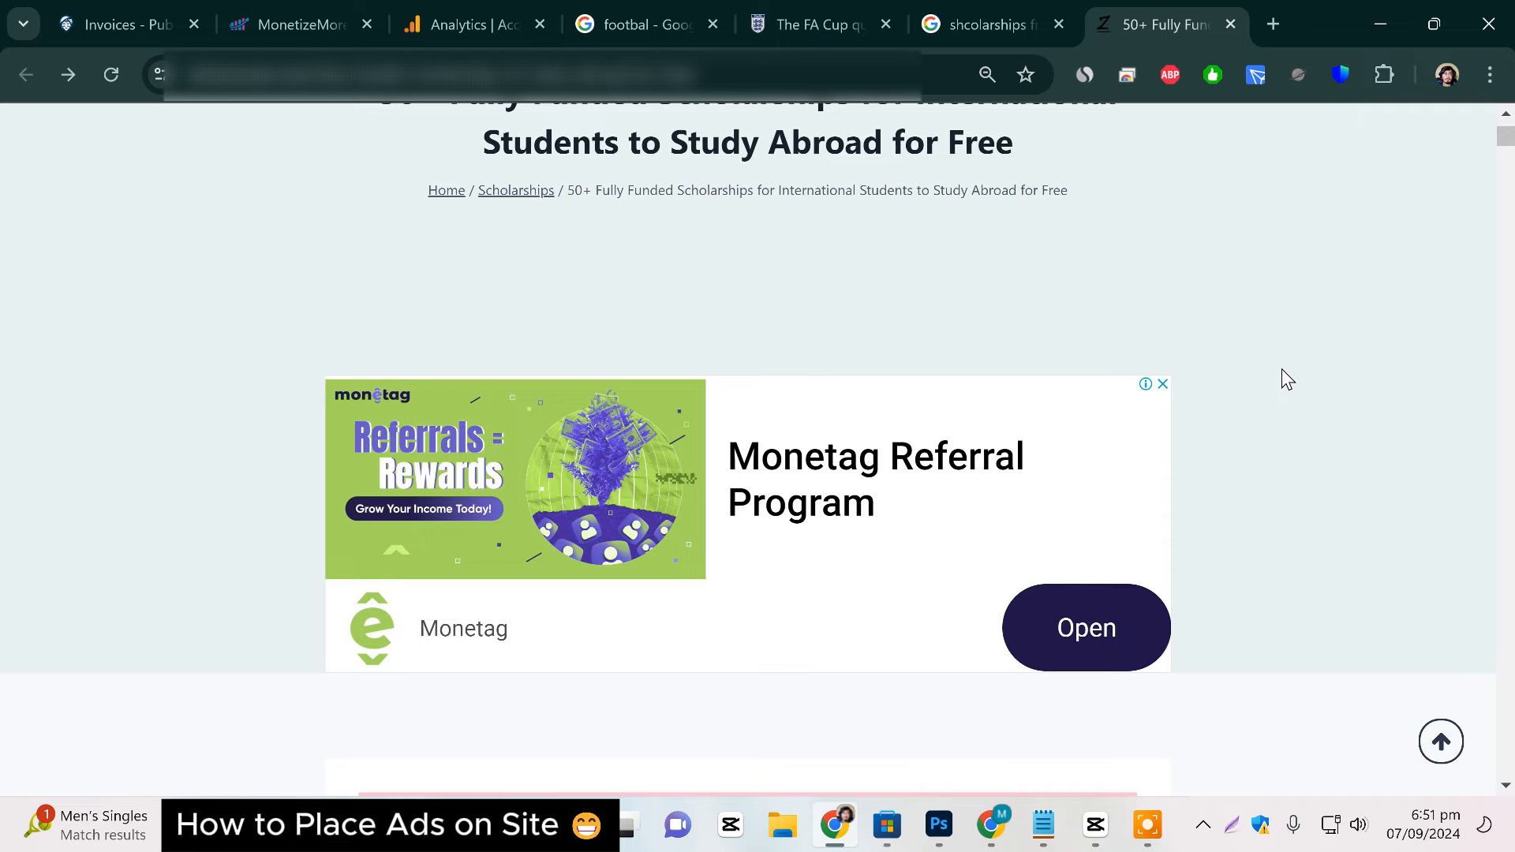
scroll(1026, 300, up, 2)
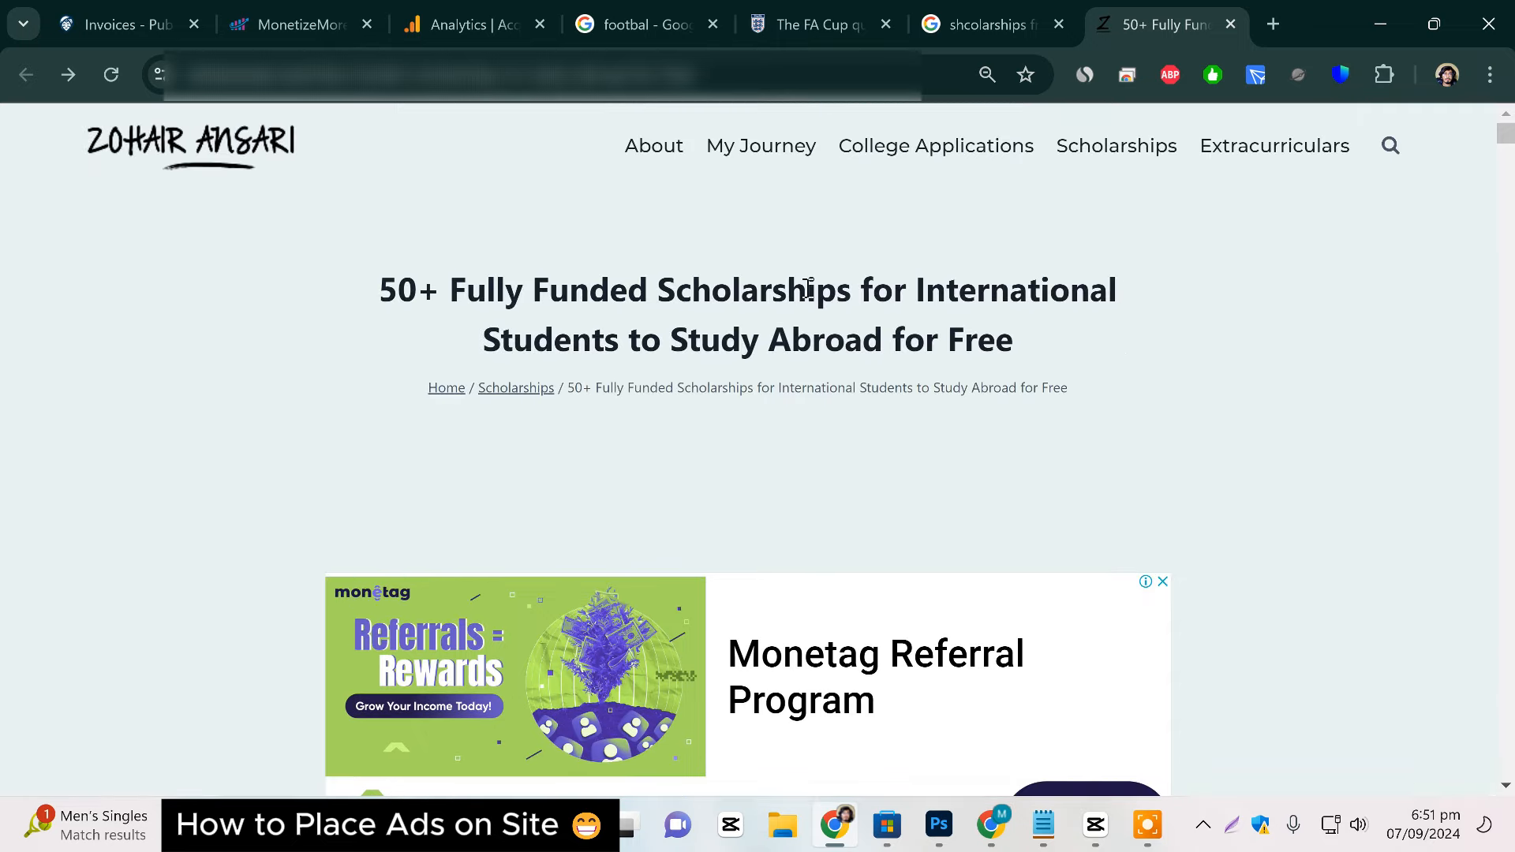
scroll(711, 666, down, 2)
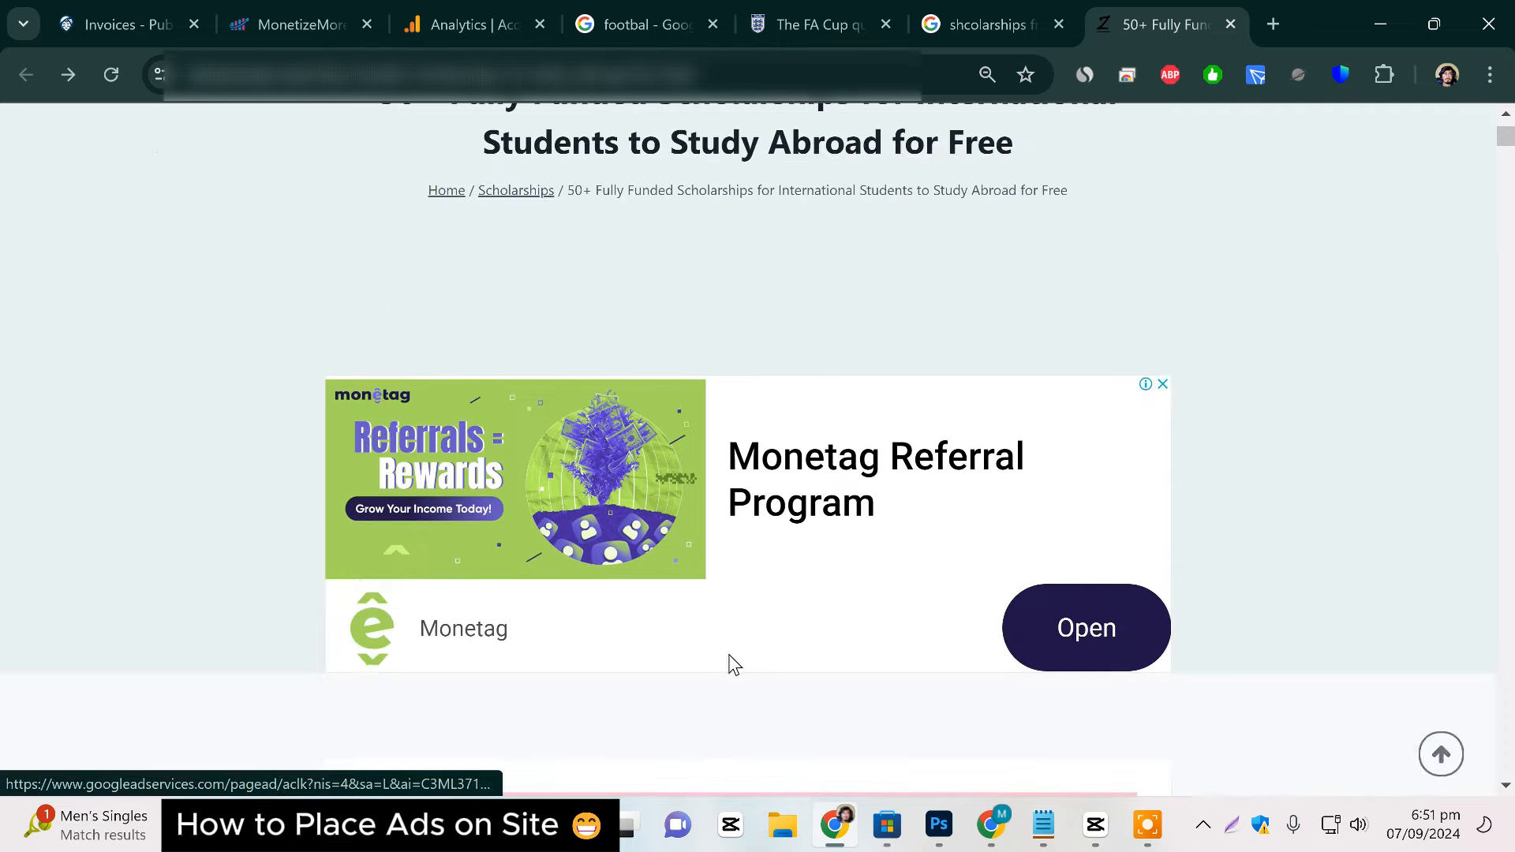
scroll(840, 537, up, 2)
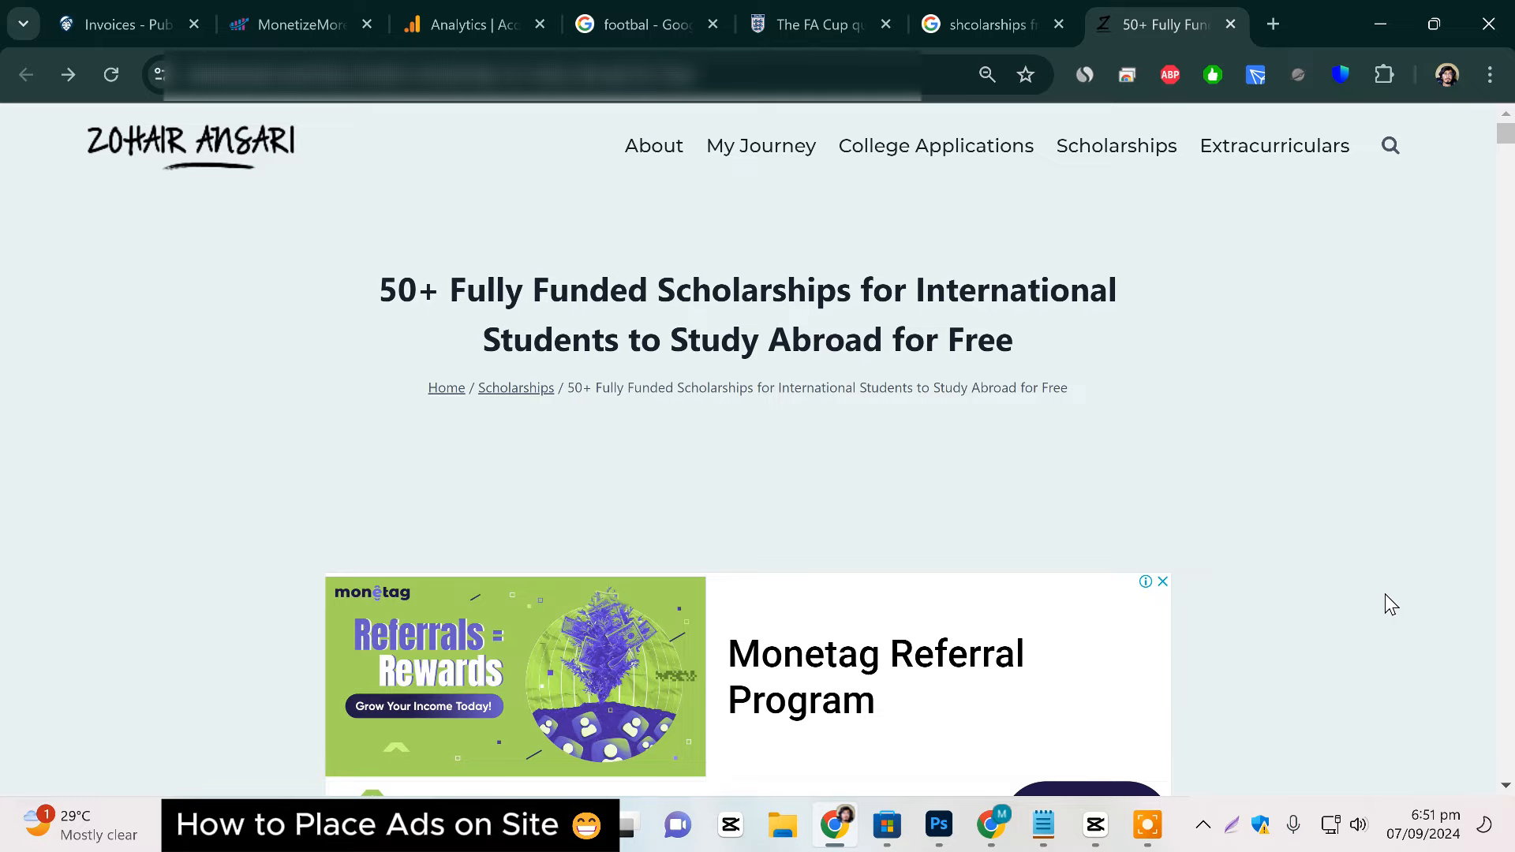
scroll(1106, 585, down, 2)
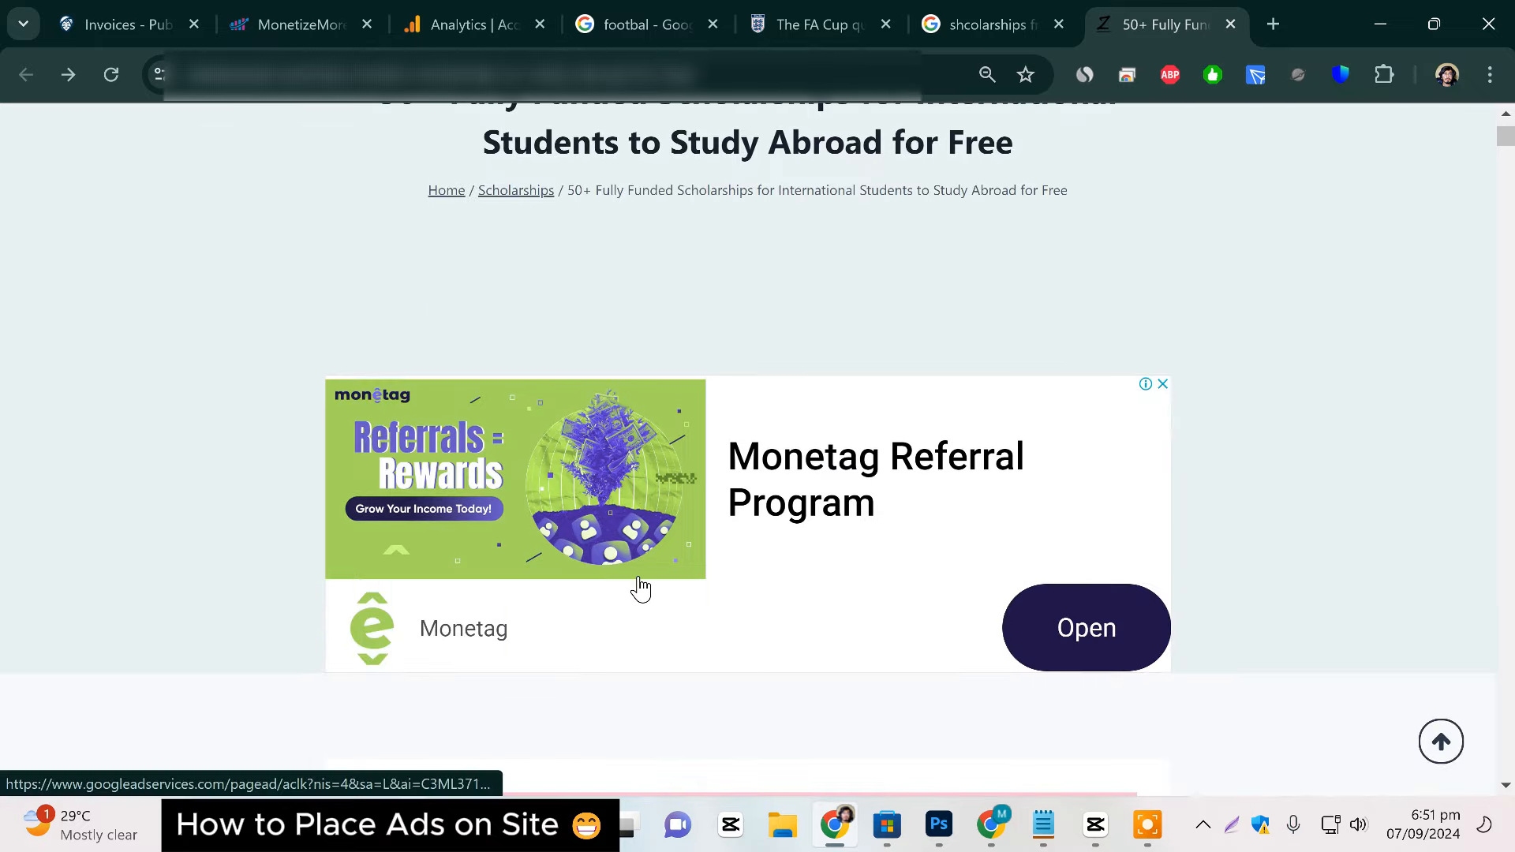
scroll(1271, 510, down, 10)
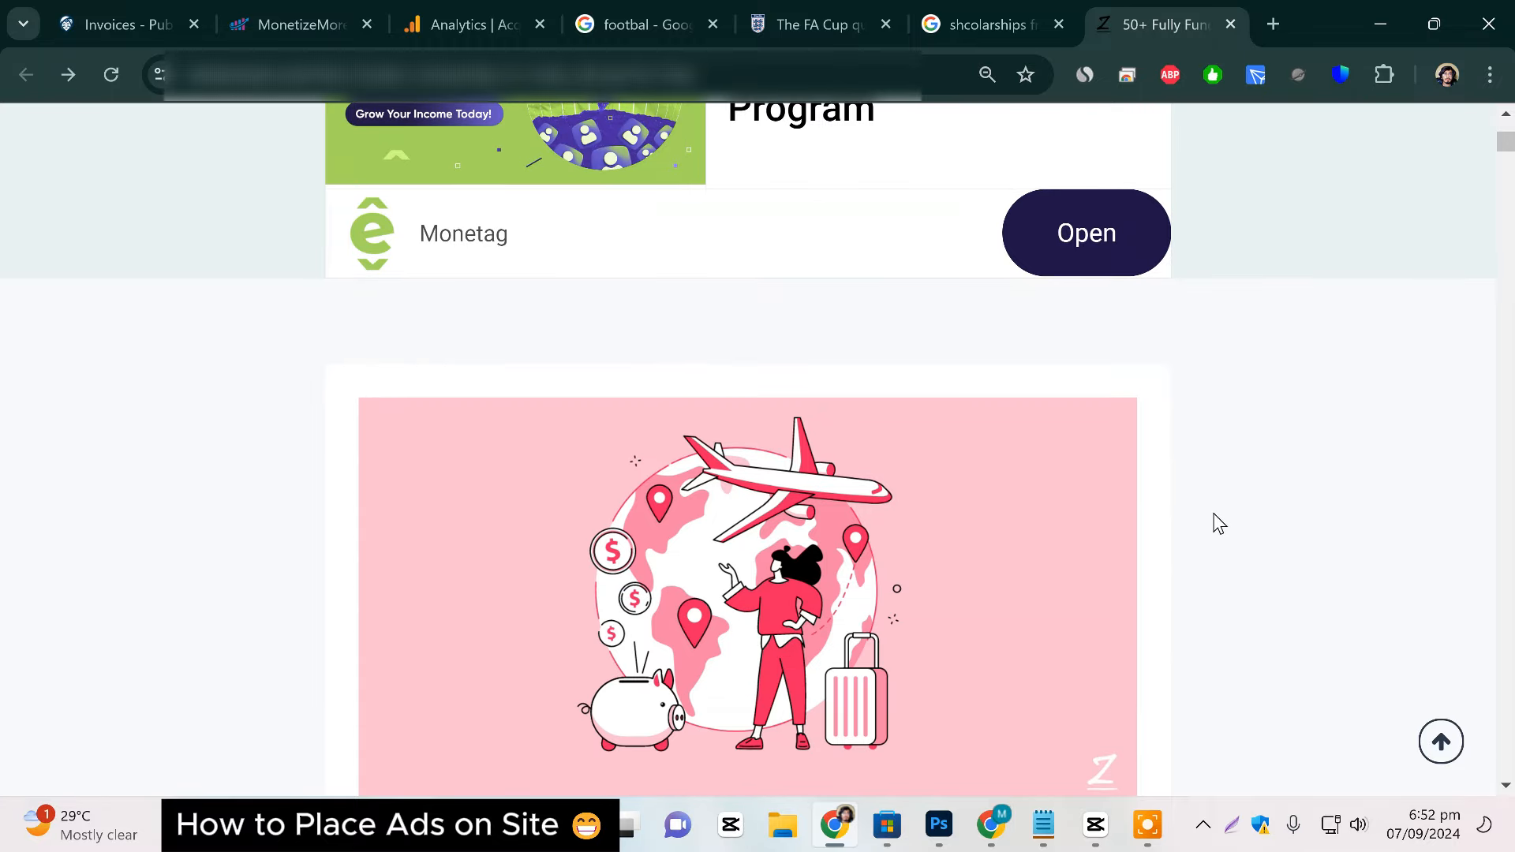
scroll(1329, 460, down, 15)
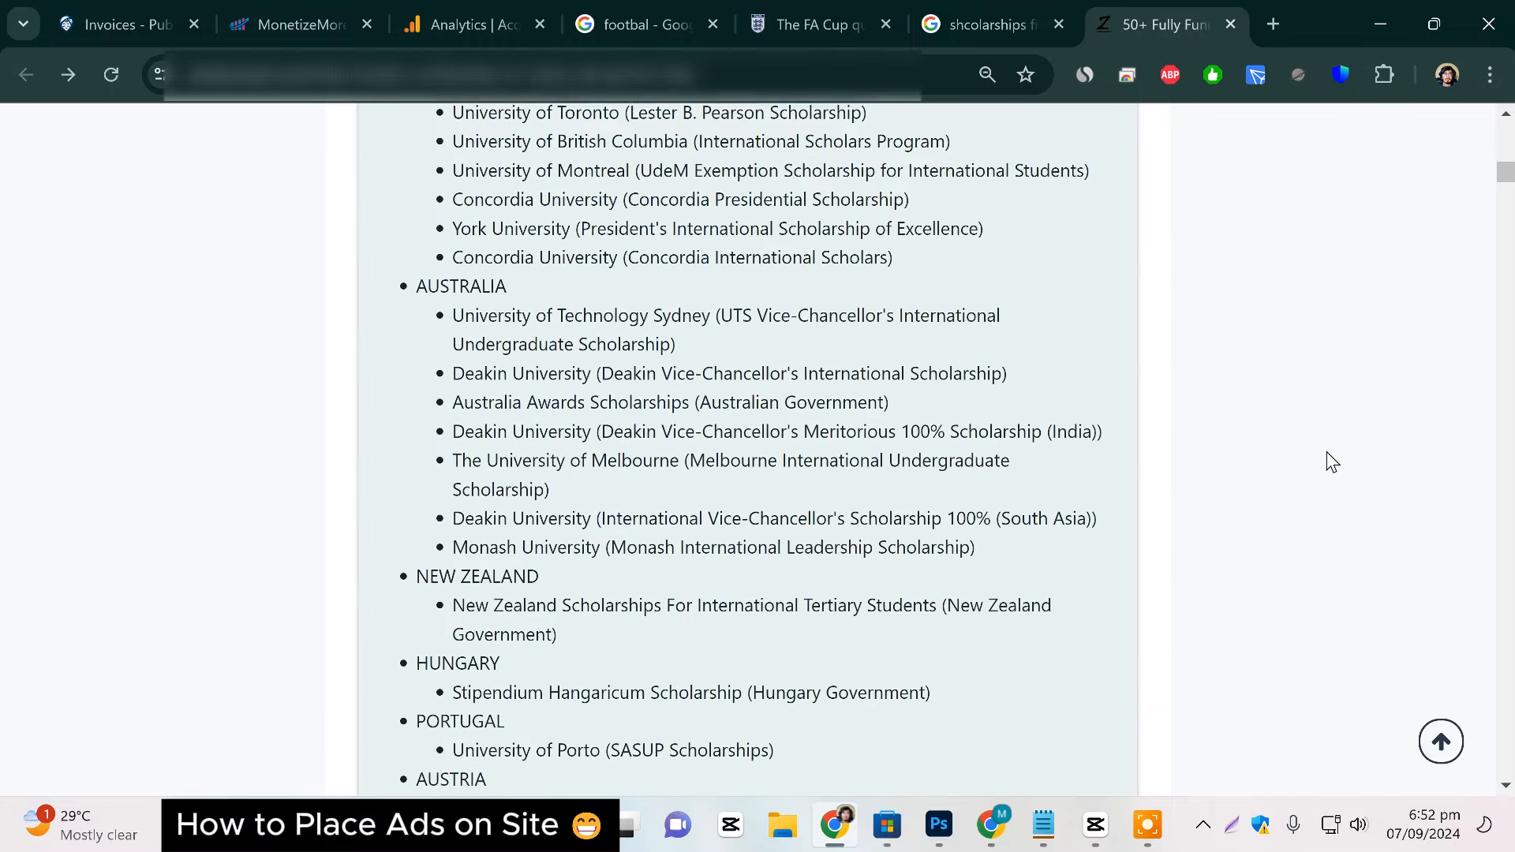
scroll(1329, 460, up, 8)
scroll(1235, 456, up, 15)
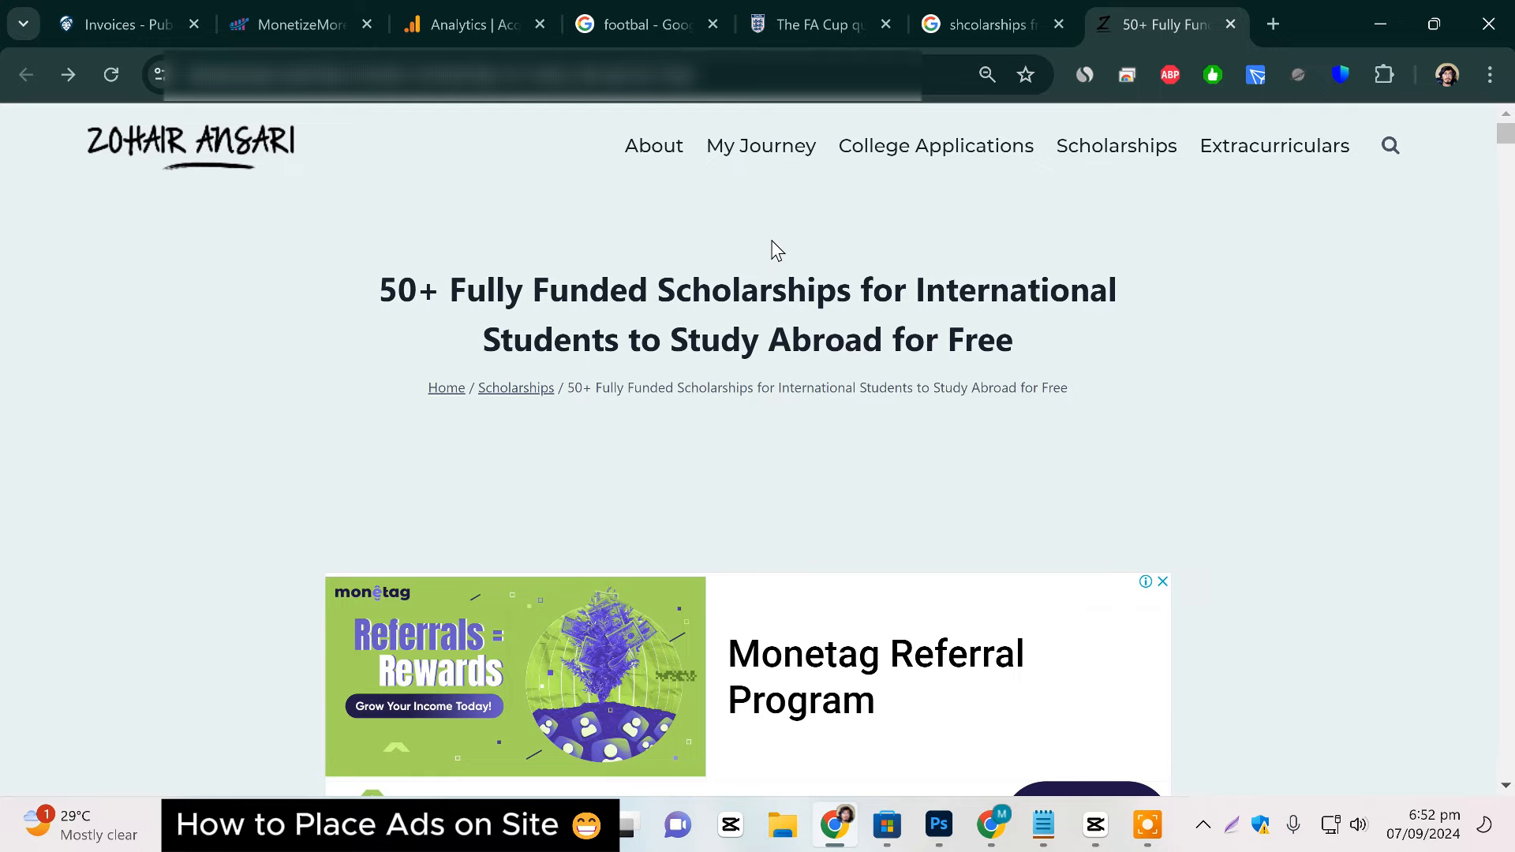
scroll(1276, 365, down, 2)
scroll(1417, 389, up, 2)
scroll(1412, 432, down, 2)
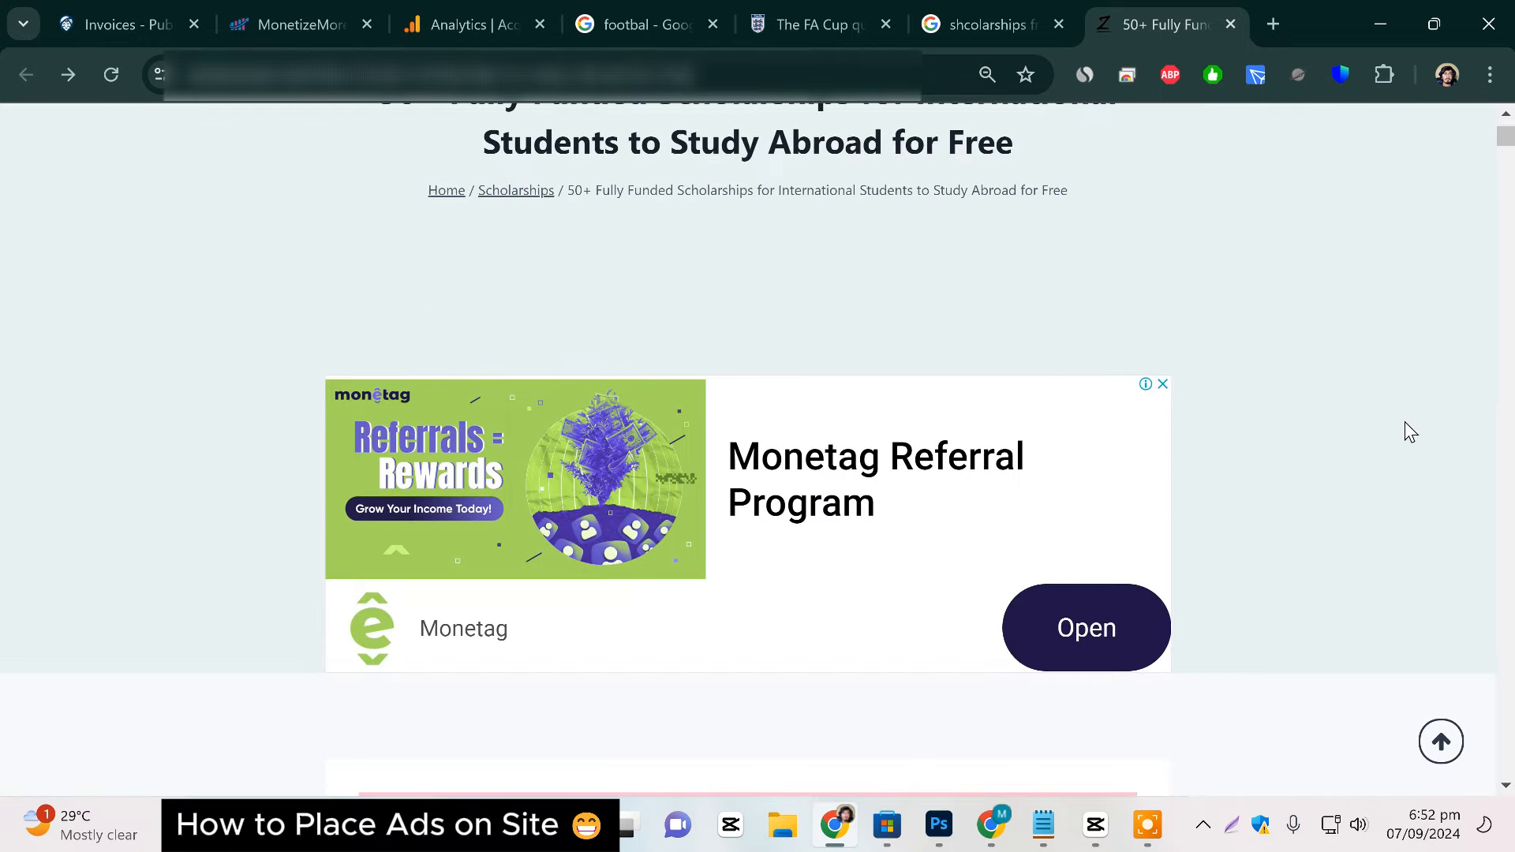
scroll(513, 406, up, 2)
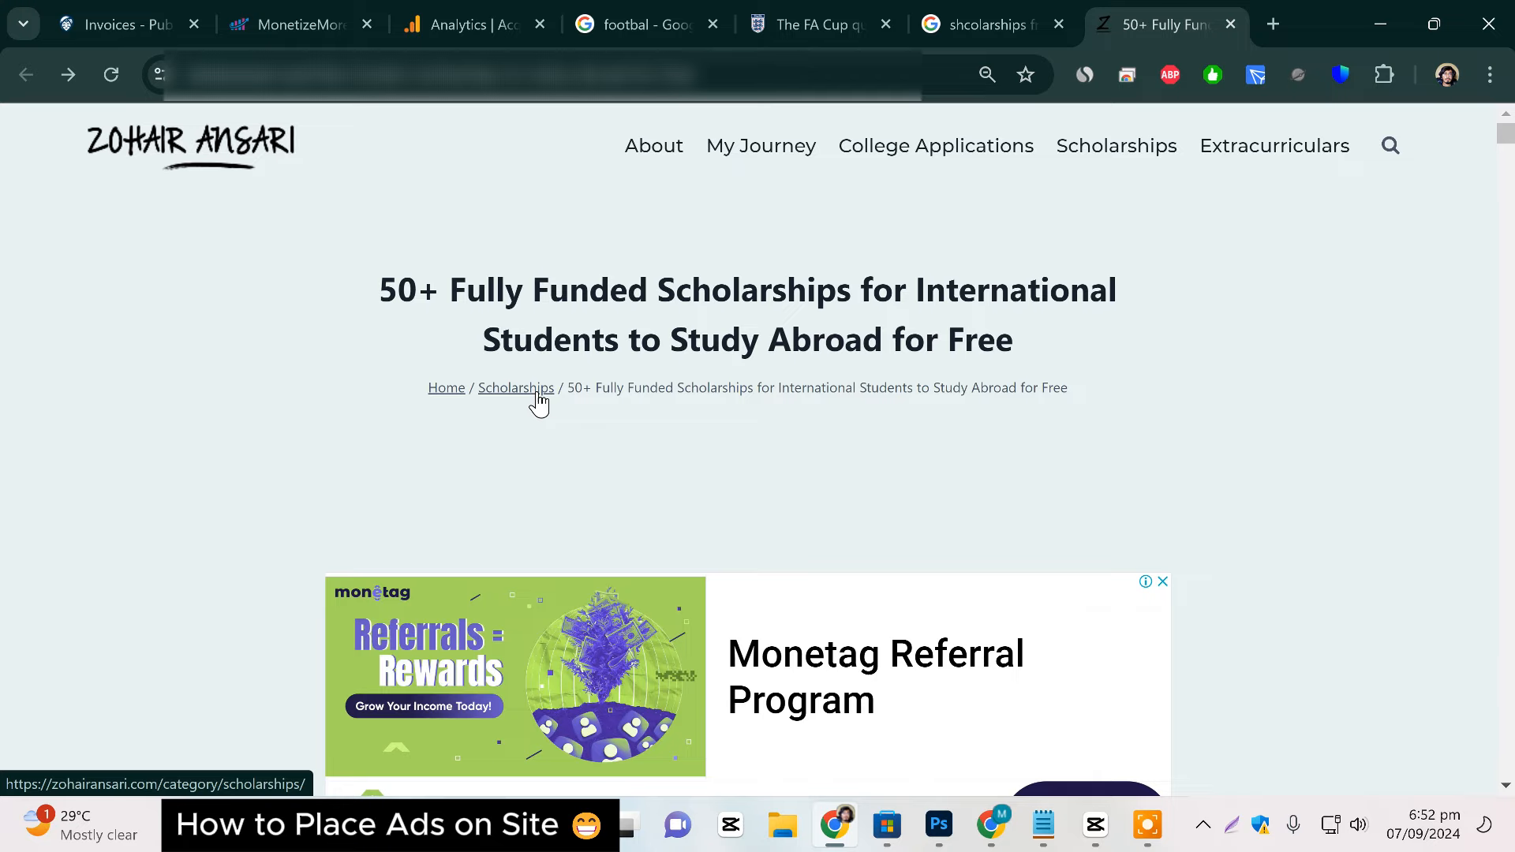
Search Google for "facebook ads" in a new browser tab and open Ads Manager through Meta's ad creation page.
click(1274, 24)
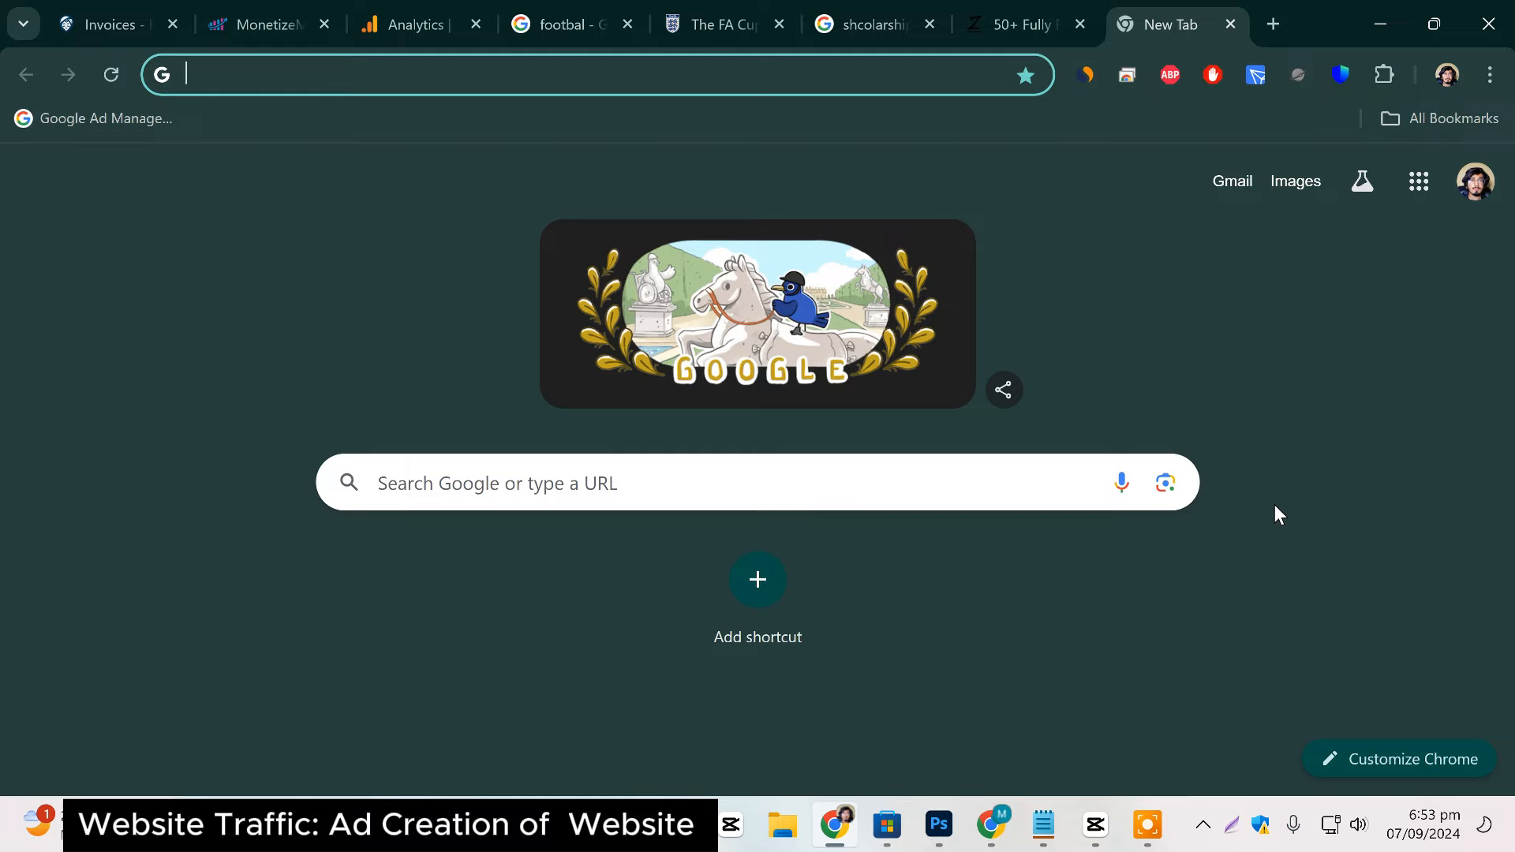
text(fact)
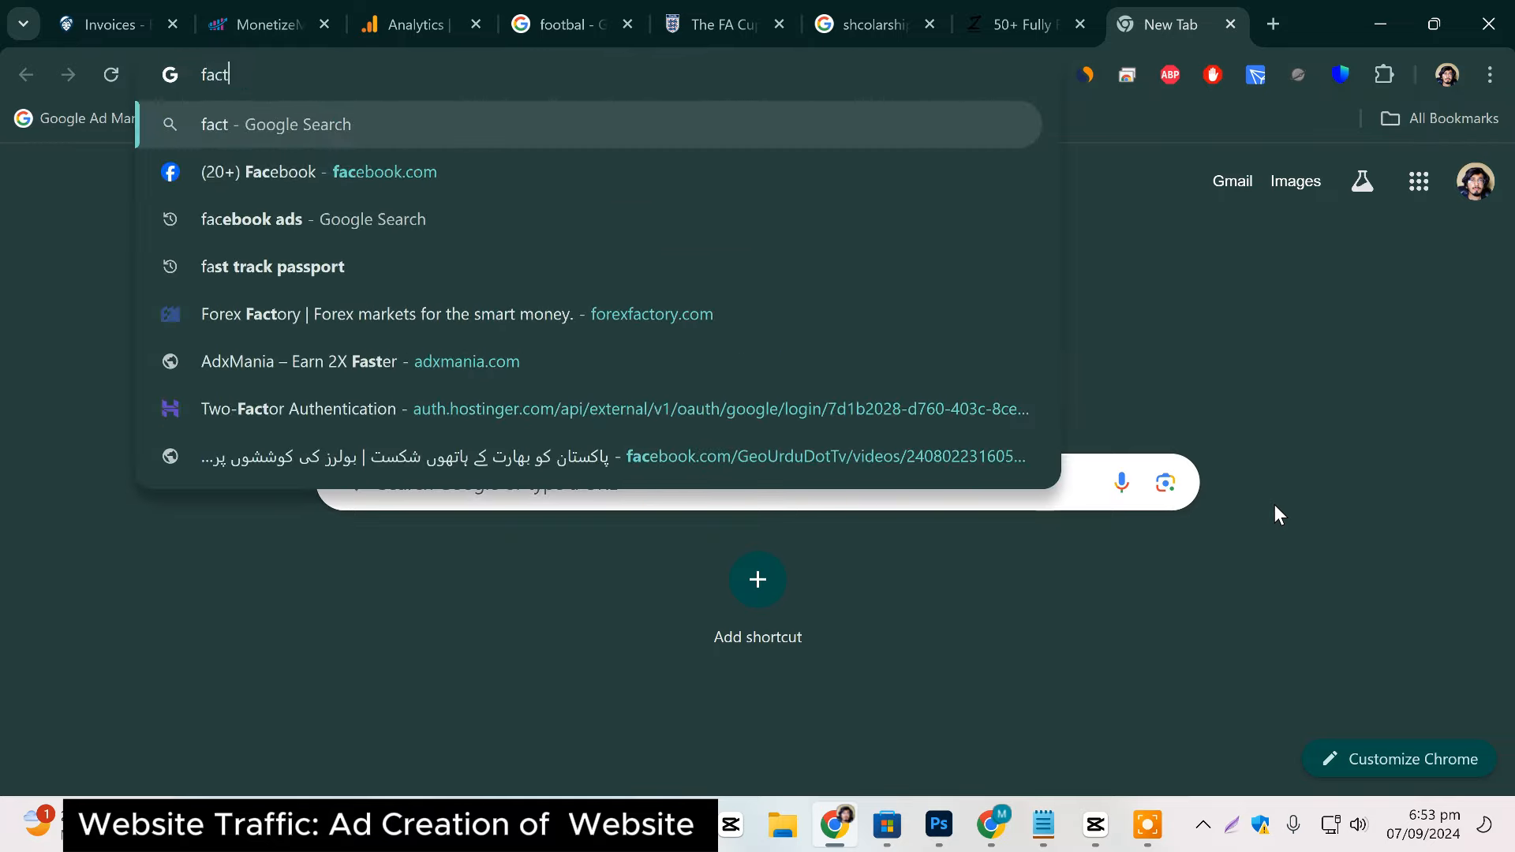
key(Down)
key(Down)
key(Return)
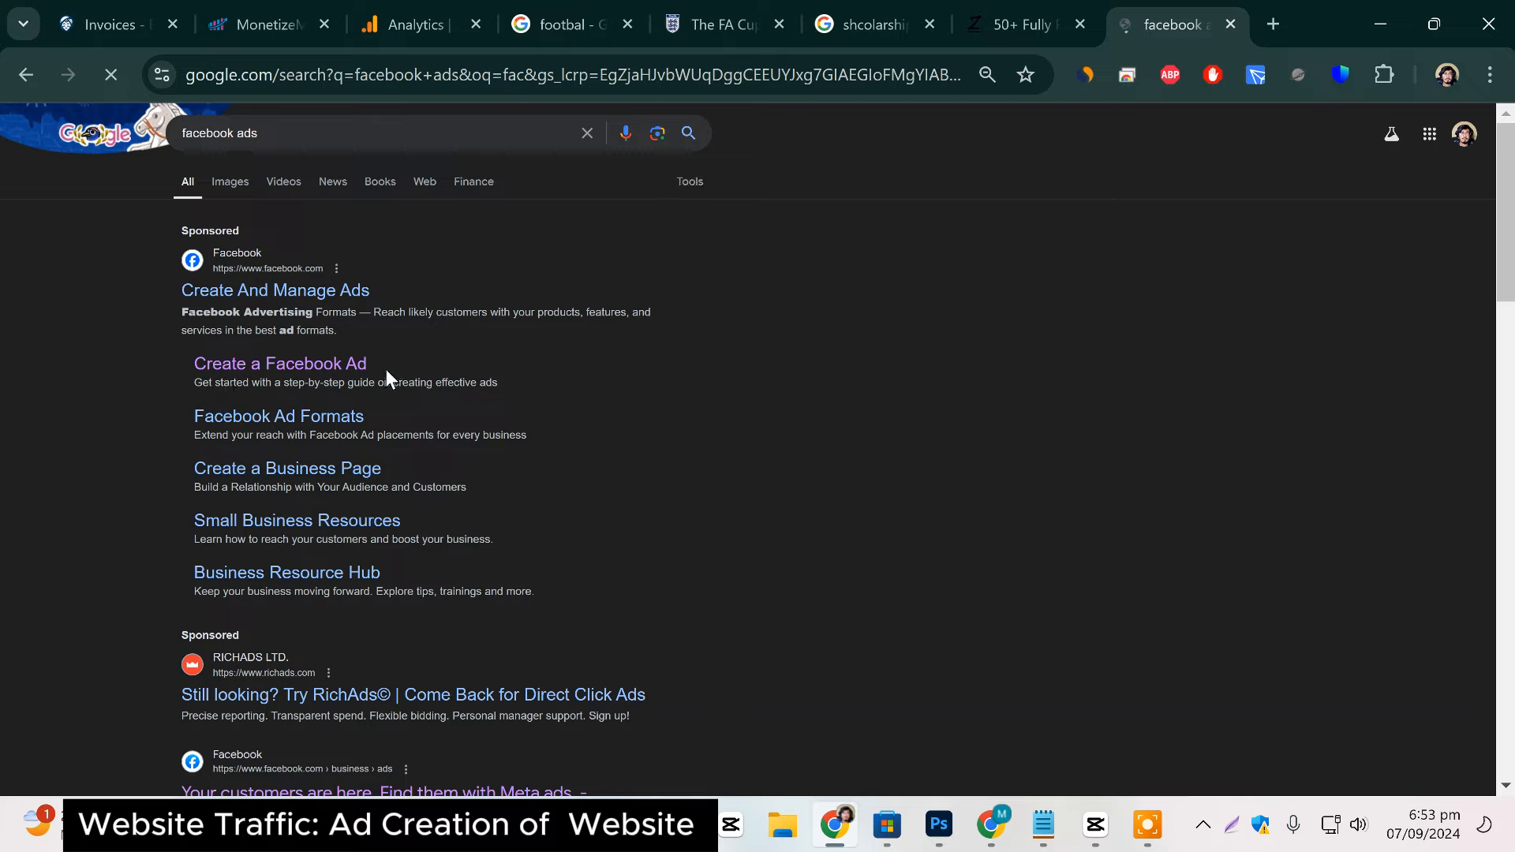
click(273, 377)
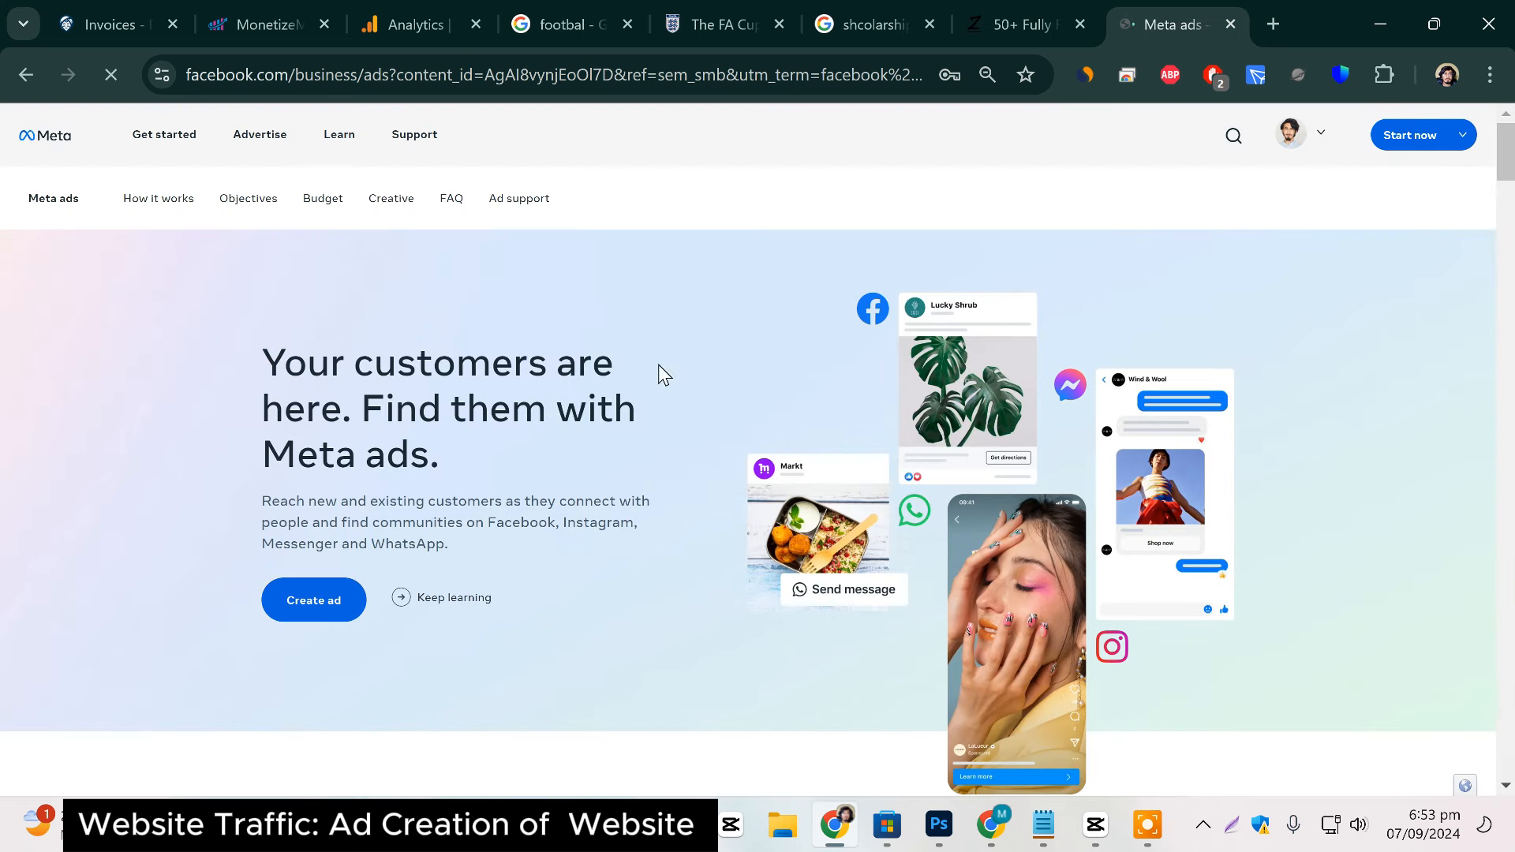
click(1435, 149)
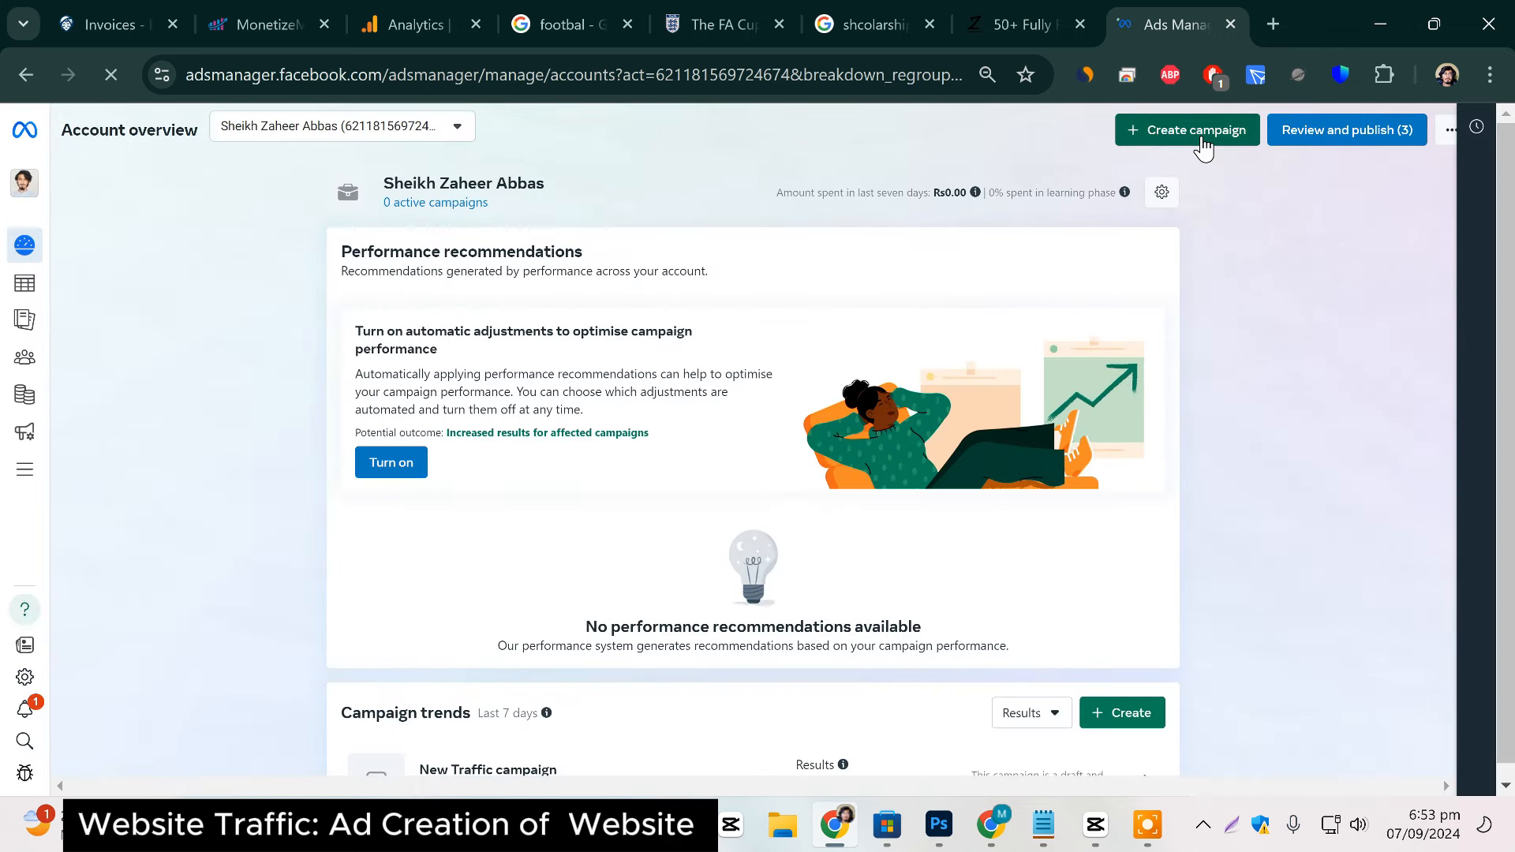
Create a new Auction campaign with the Traffic objective, using the Manual traffic campaign setup.
click(1200, 136)
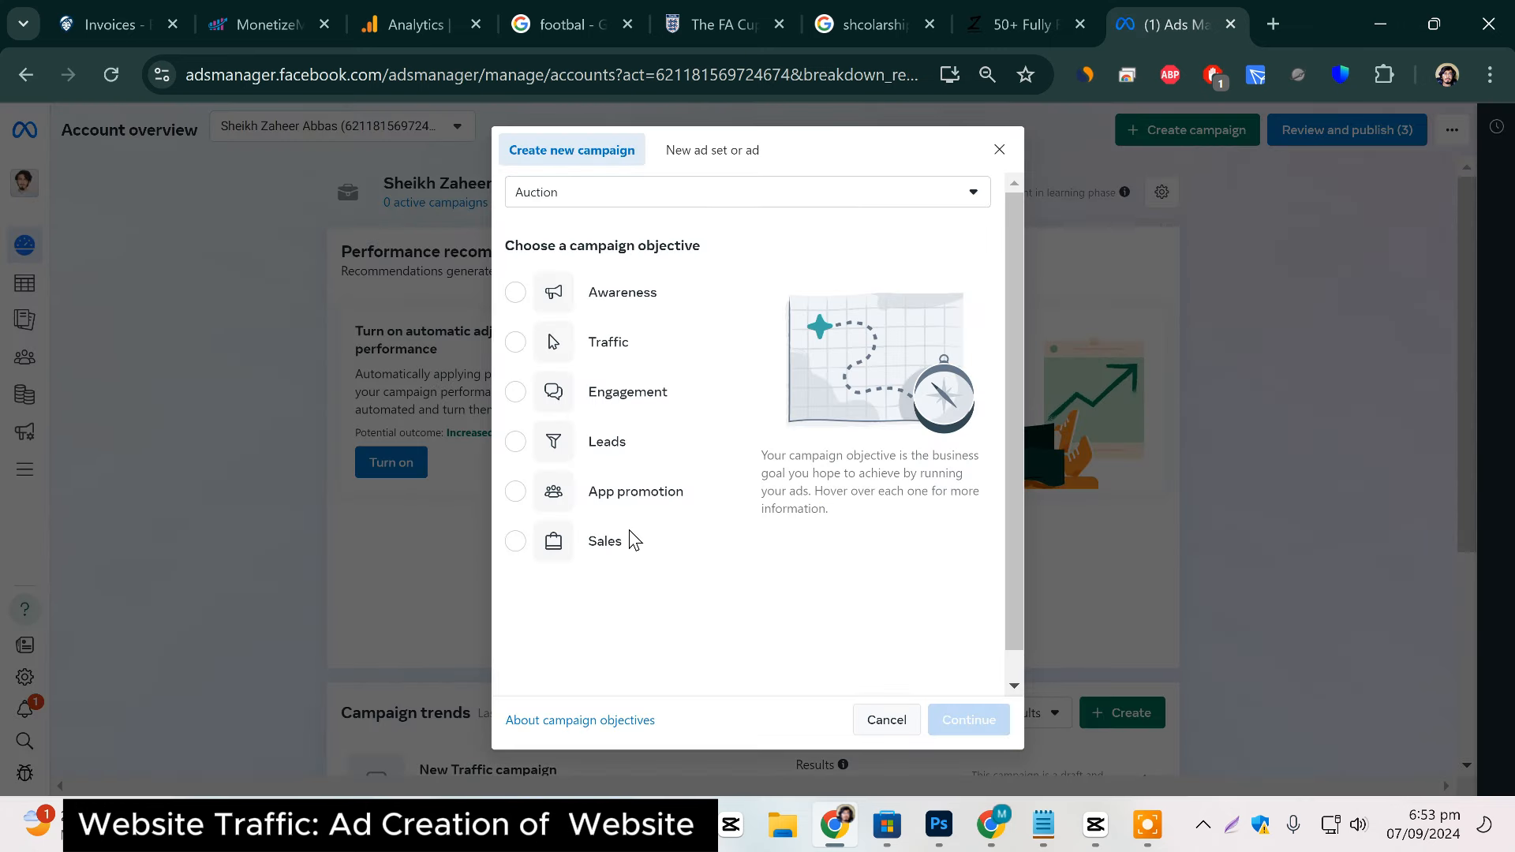
click(615, 347)
click(968, 720)
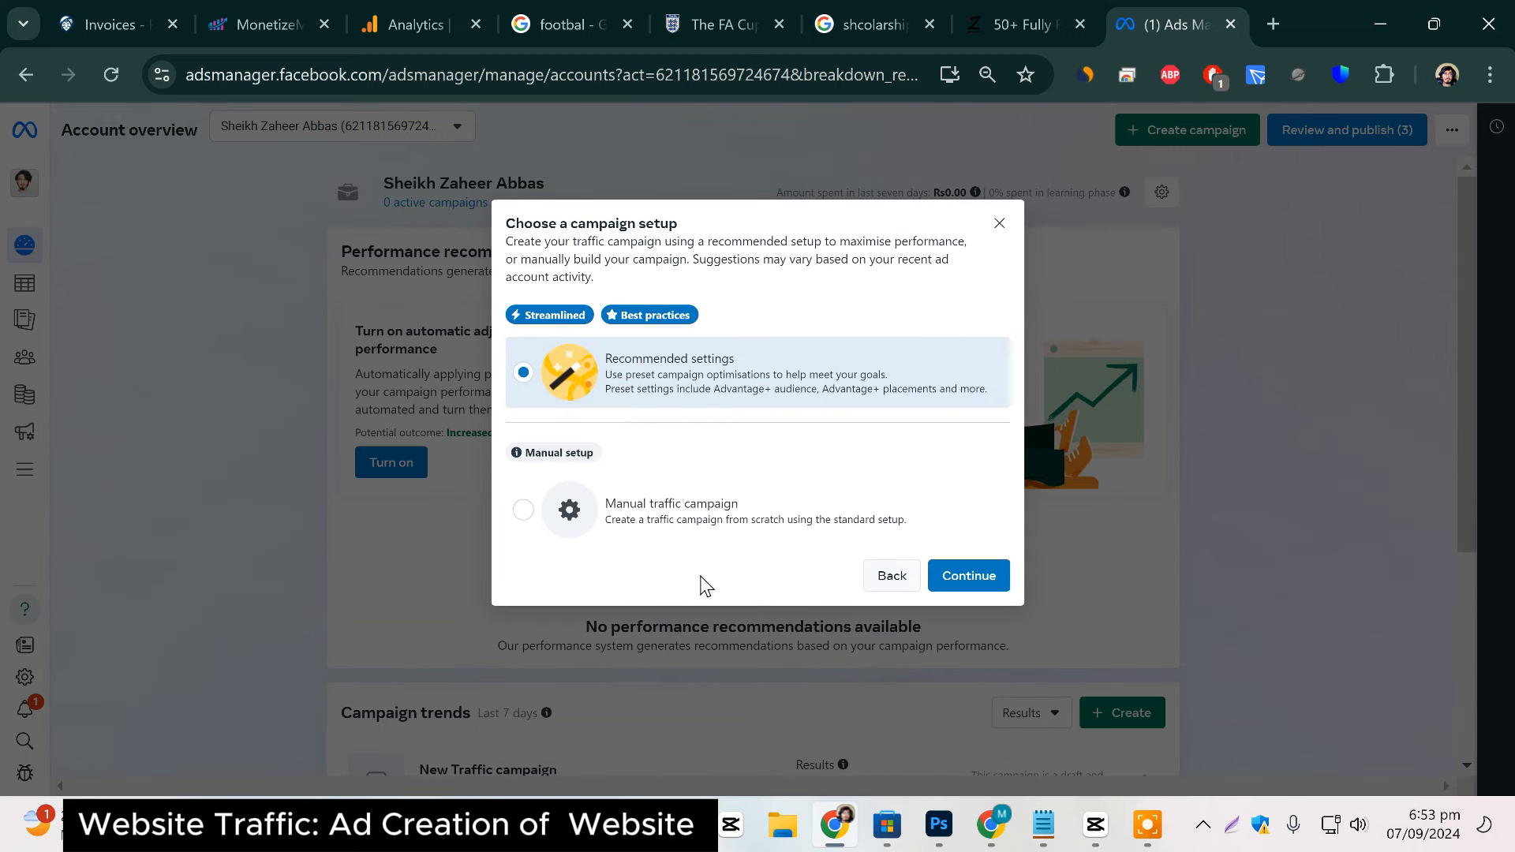
click(644, 529)
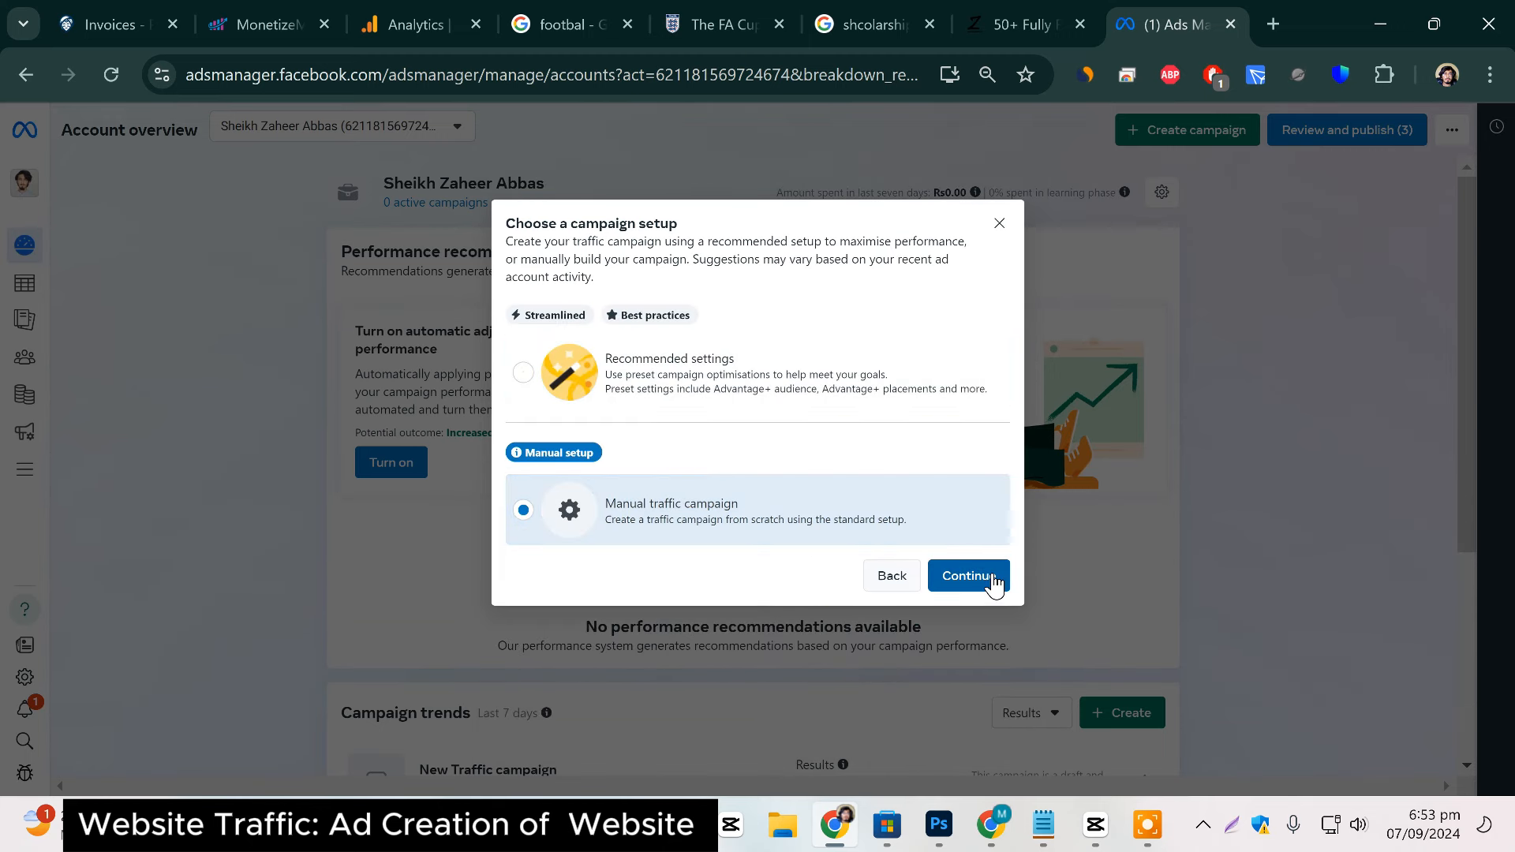
click(969, 577)
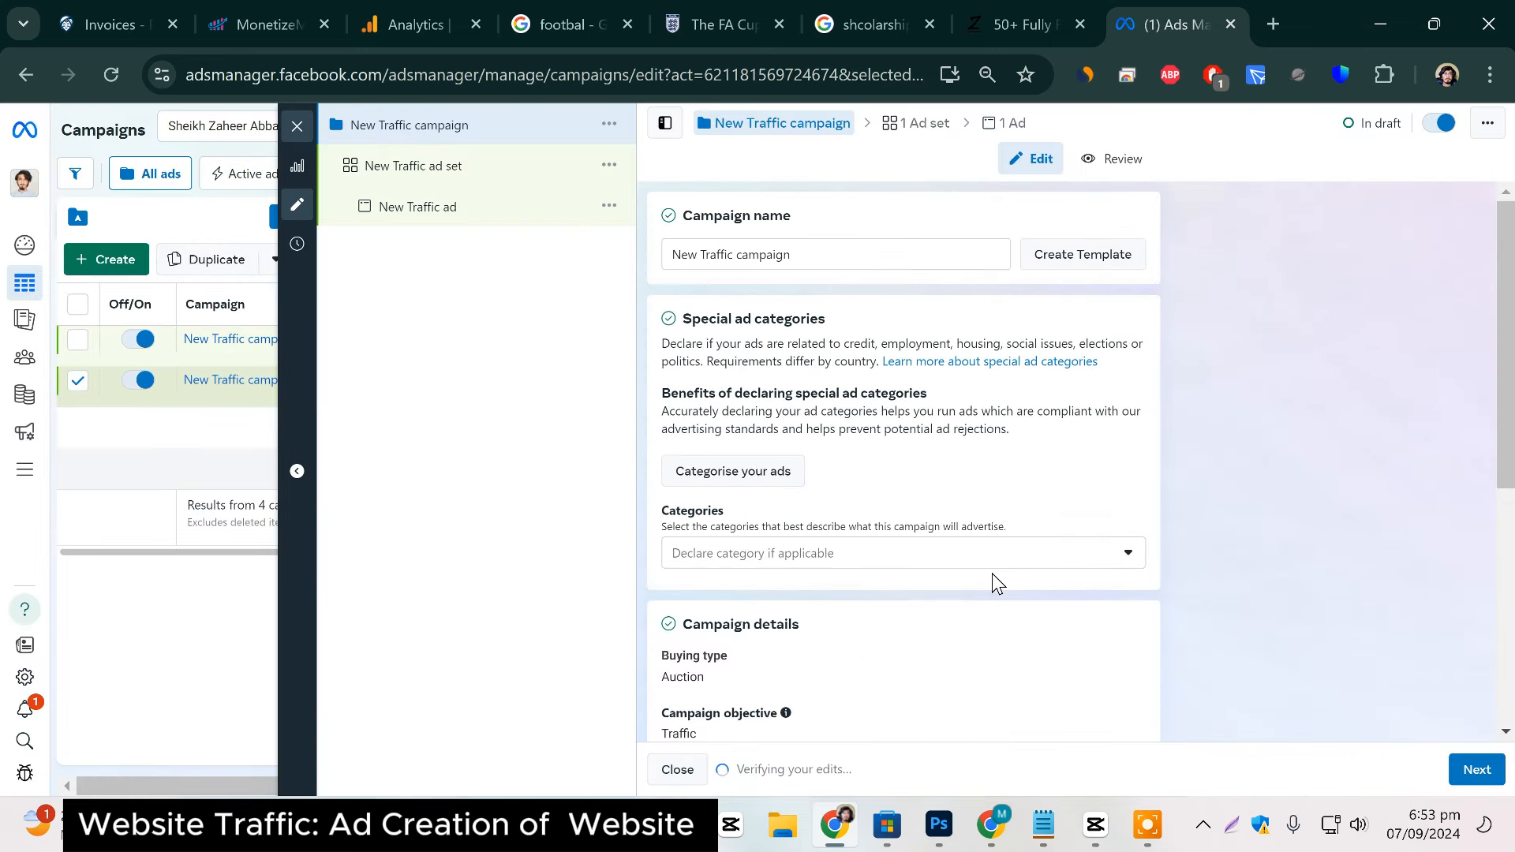
Examine the new traffic campaign's name, special ad categories, campaign details and budget settings, dismissing the tip about table views.
scroll(1295, 402, down, 5)
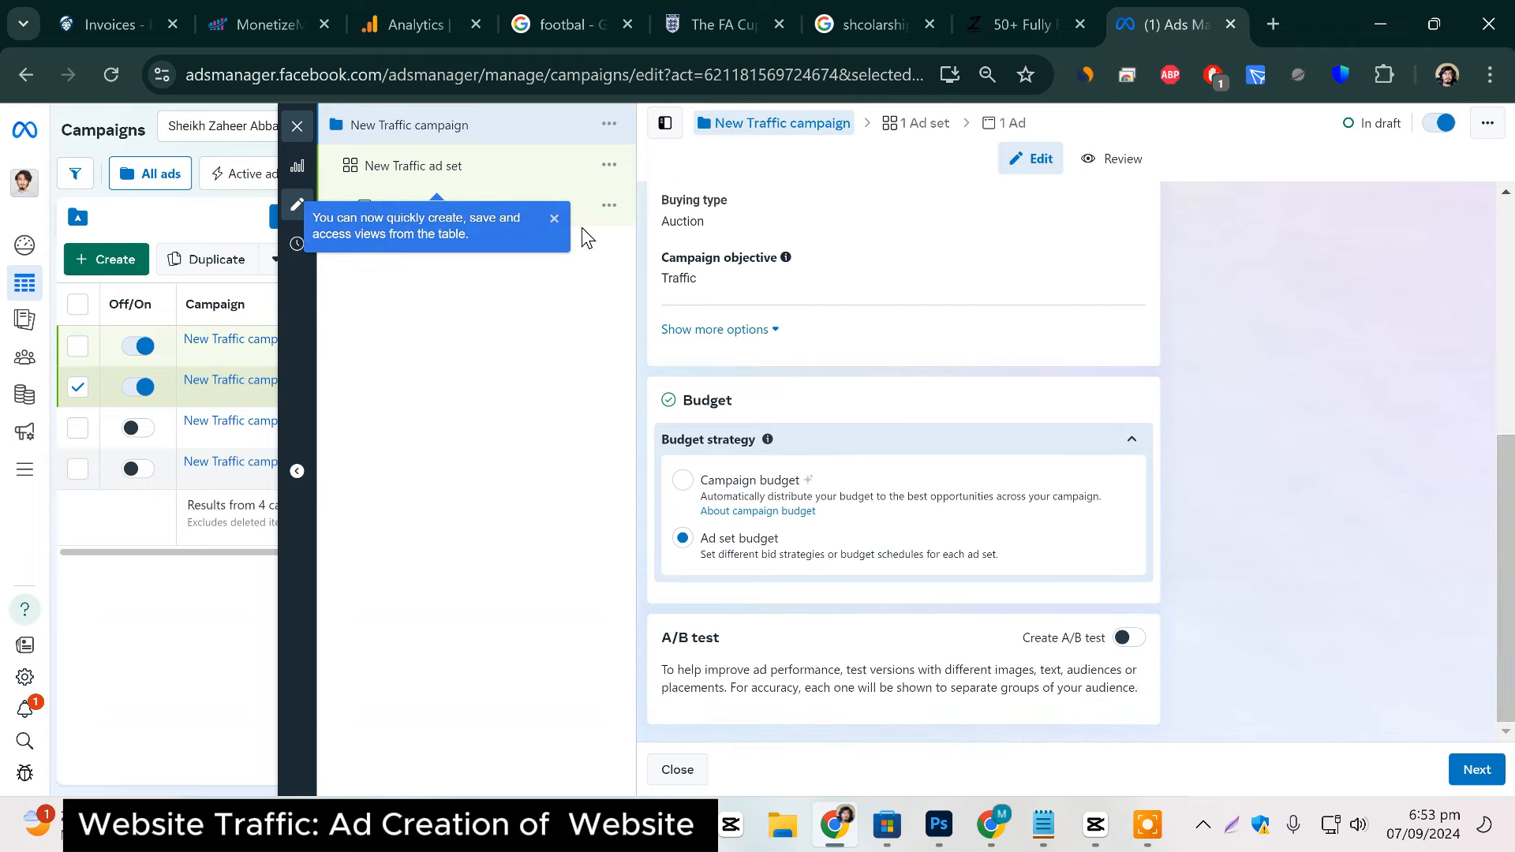
click(554, 219)
scroll(1138, 430, up, 5)
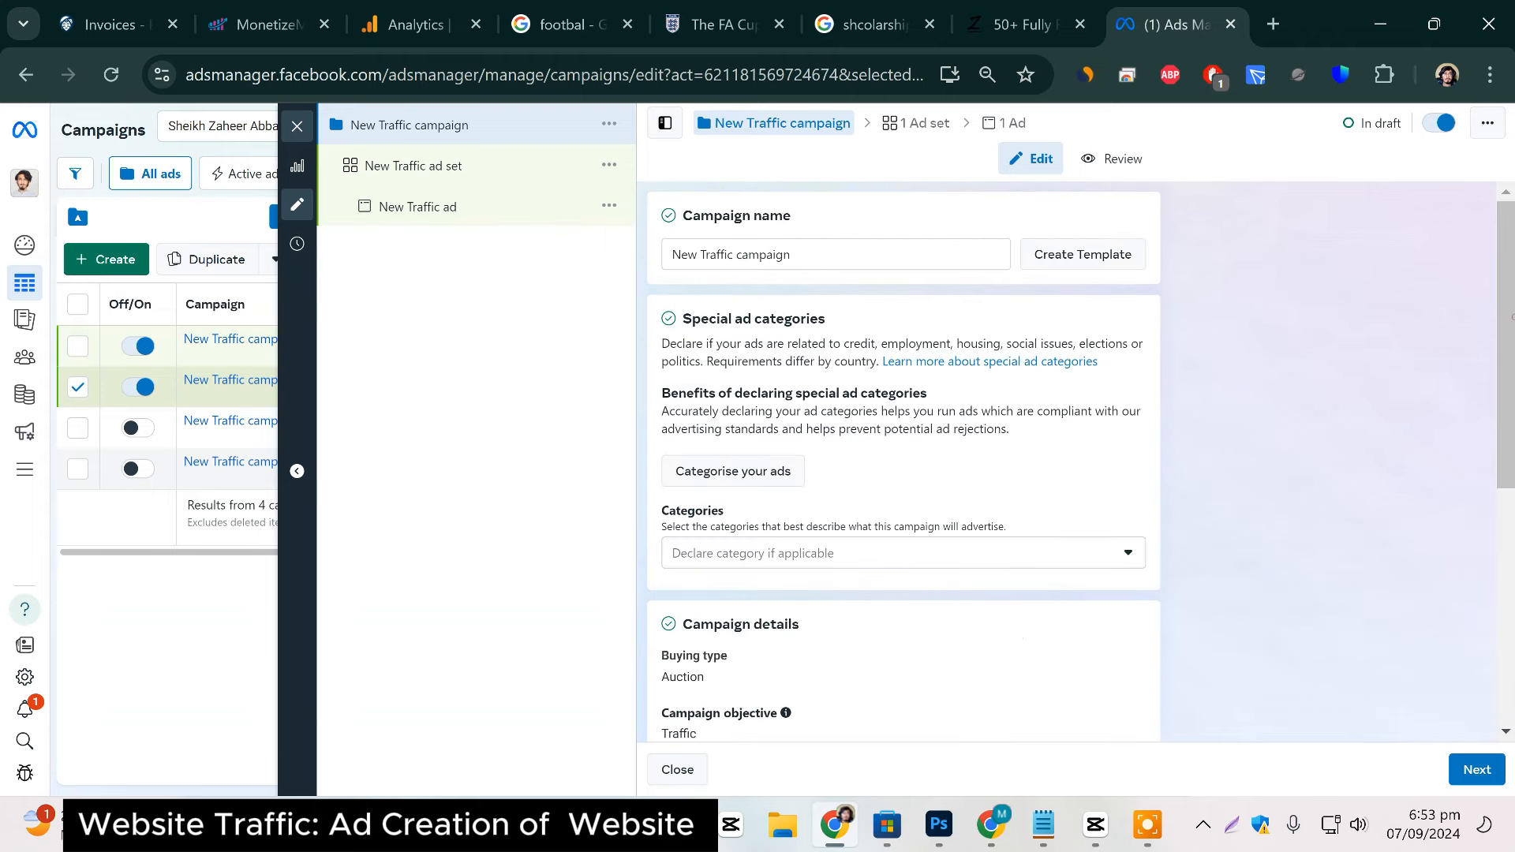
scroll(872, 477, down, 5)
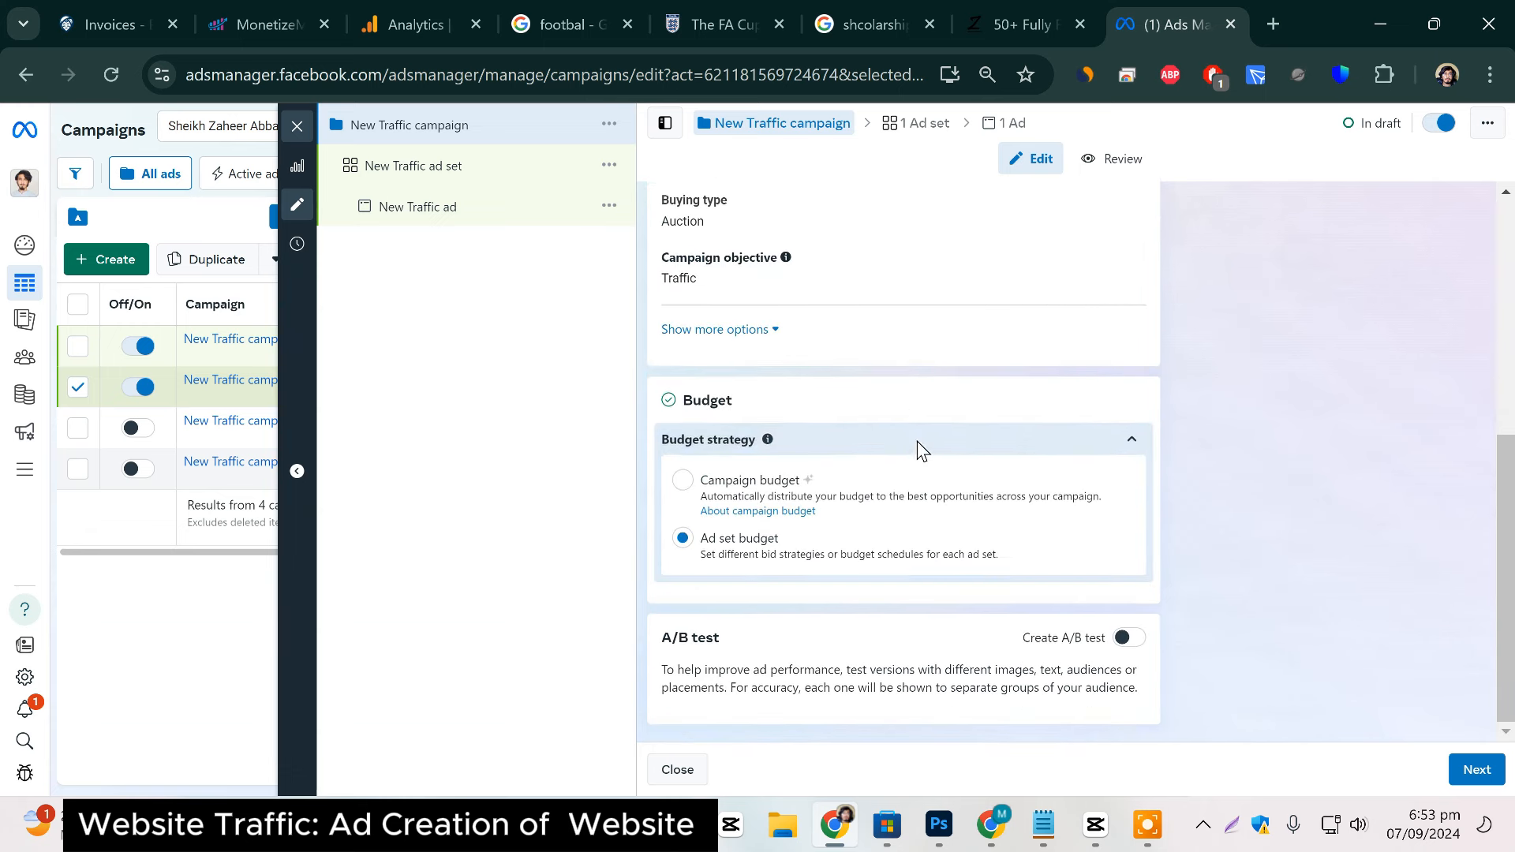
scroll(687, 518, up, 5)
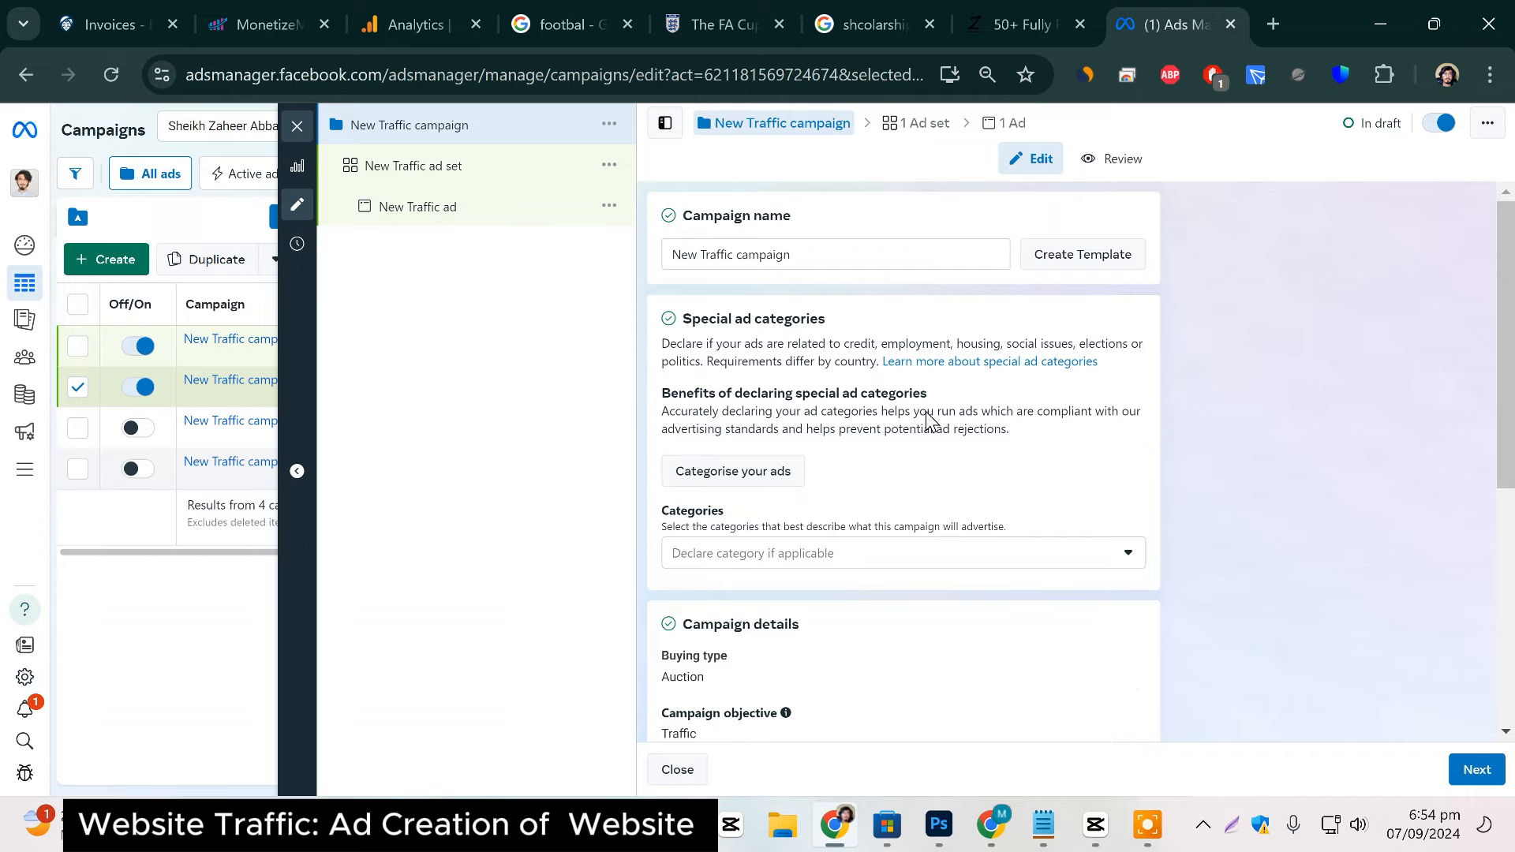
scroll(825, 422, down, 3)
scroll(821, 428, up, 2)
scroll(819, 464, down, 5)
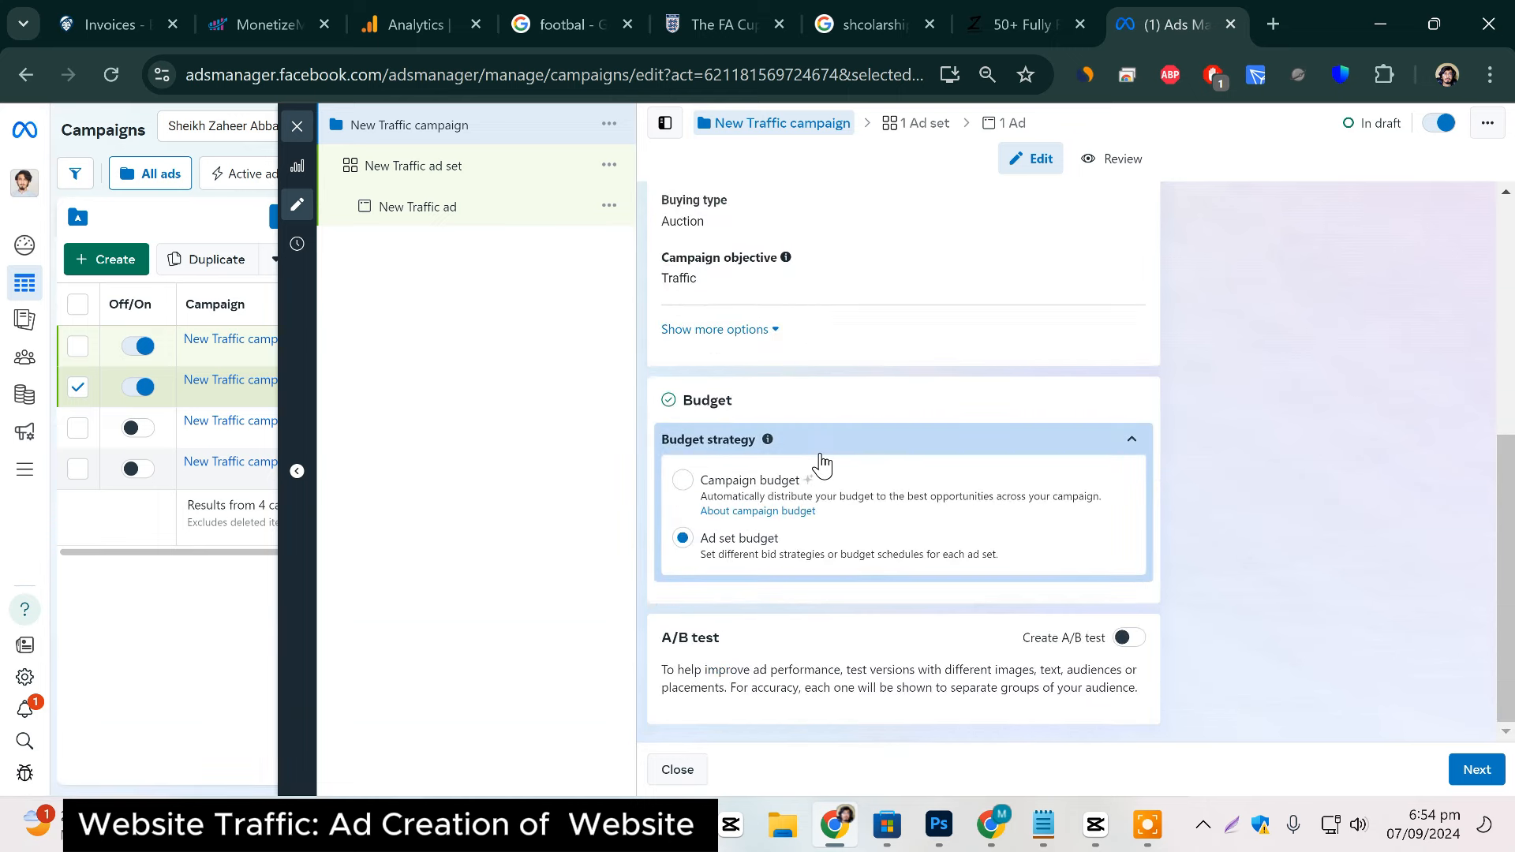
Switch the campaign's budget strategy to Campaign budget and turn on the A/B test.
click(695, 503)
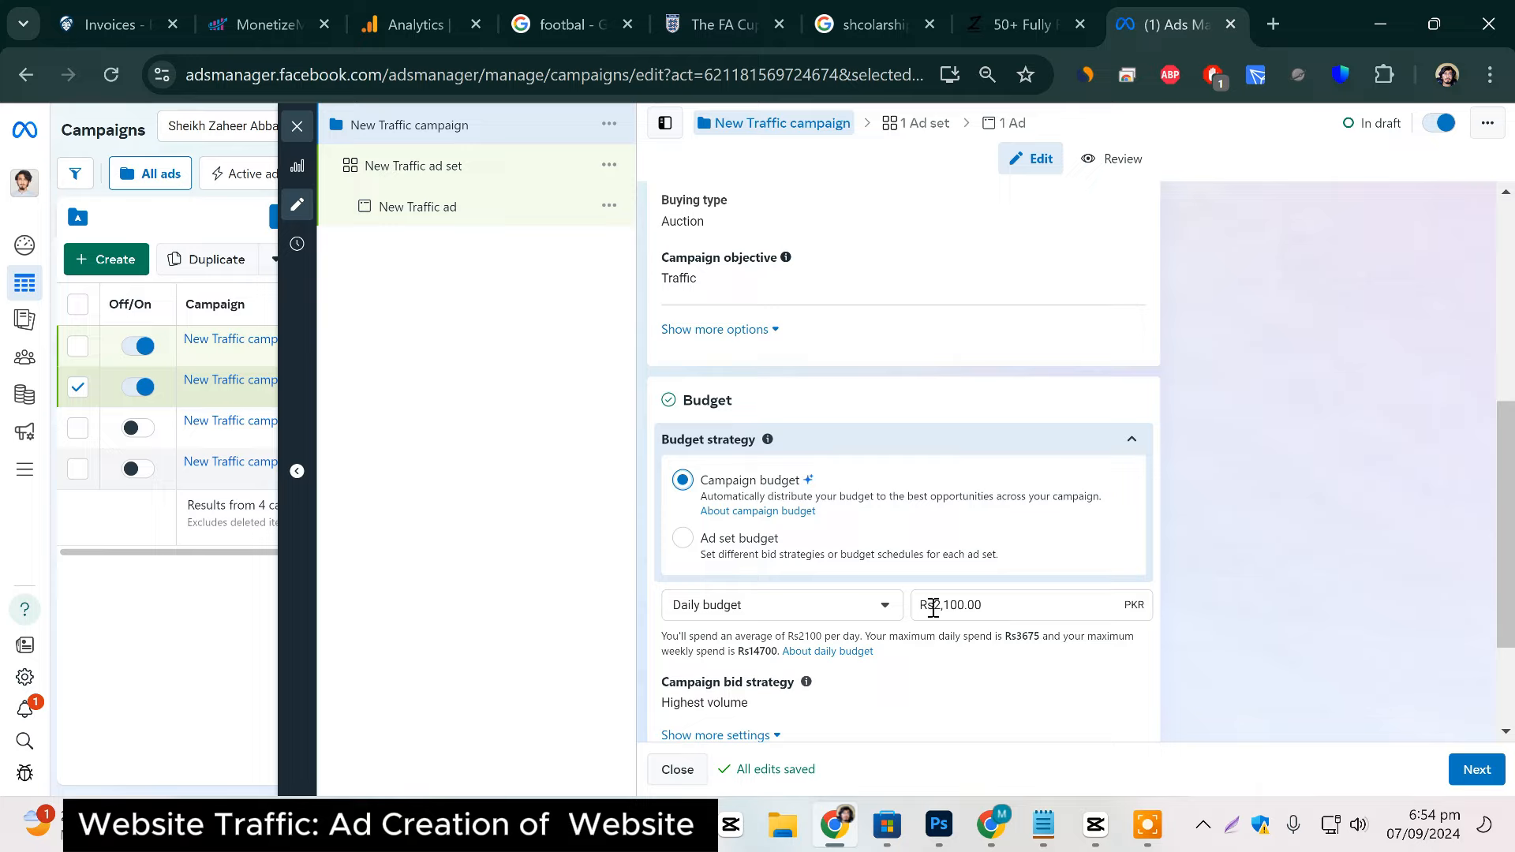
double_click(976, 608)
click(1322, 615)
scroll(1266, 630, down, 1)
scroll(1266, 630, down, 2)
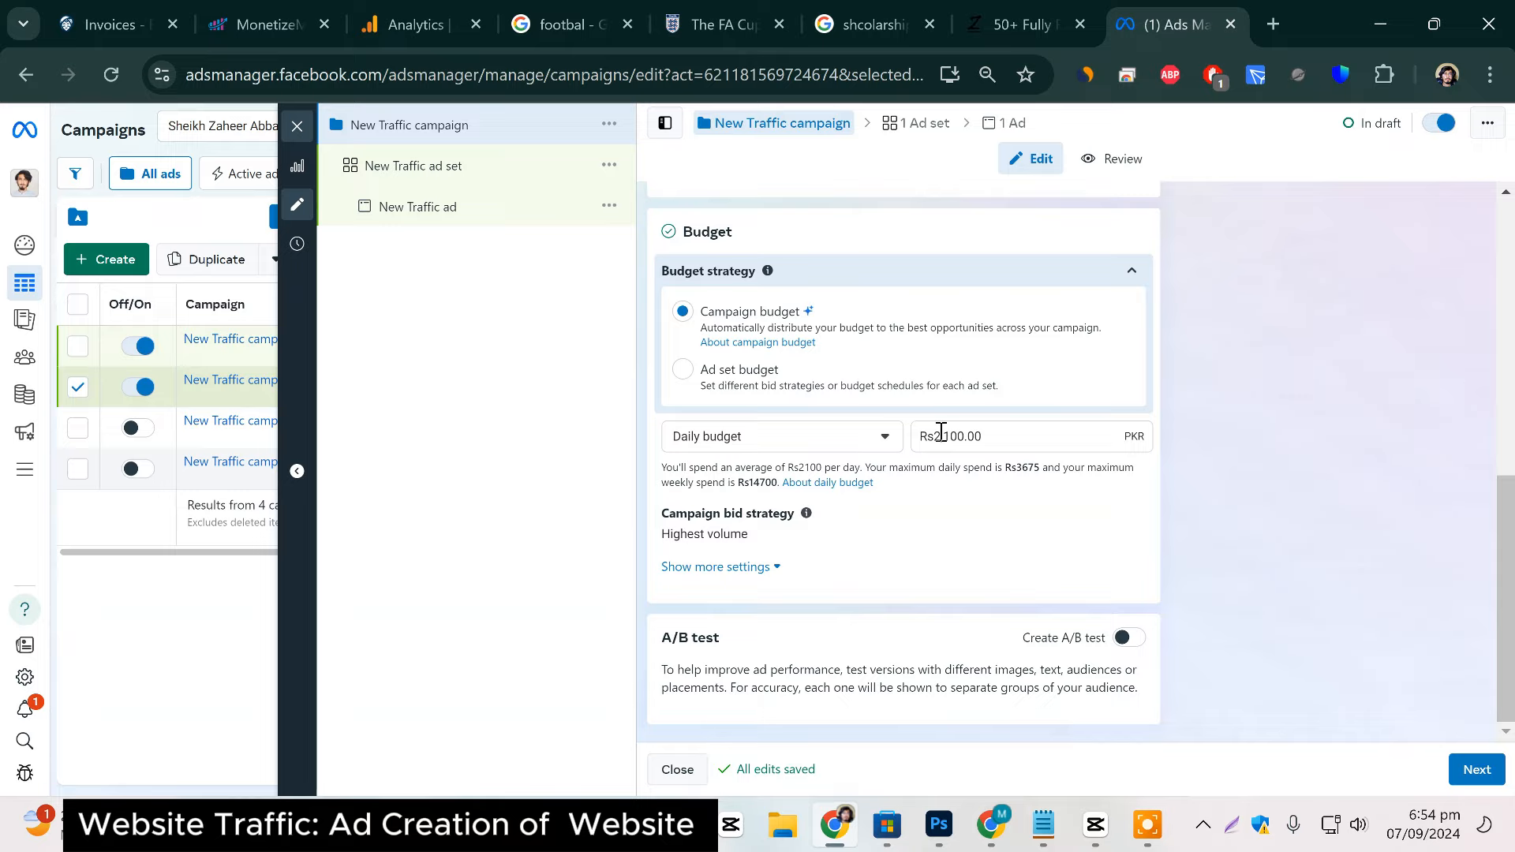
click(1121, 644)
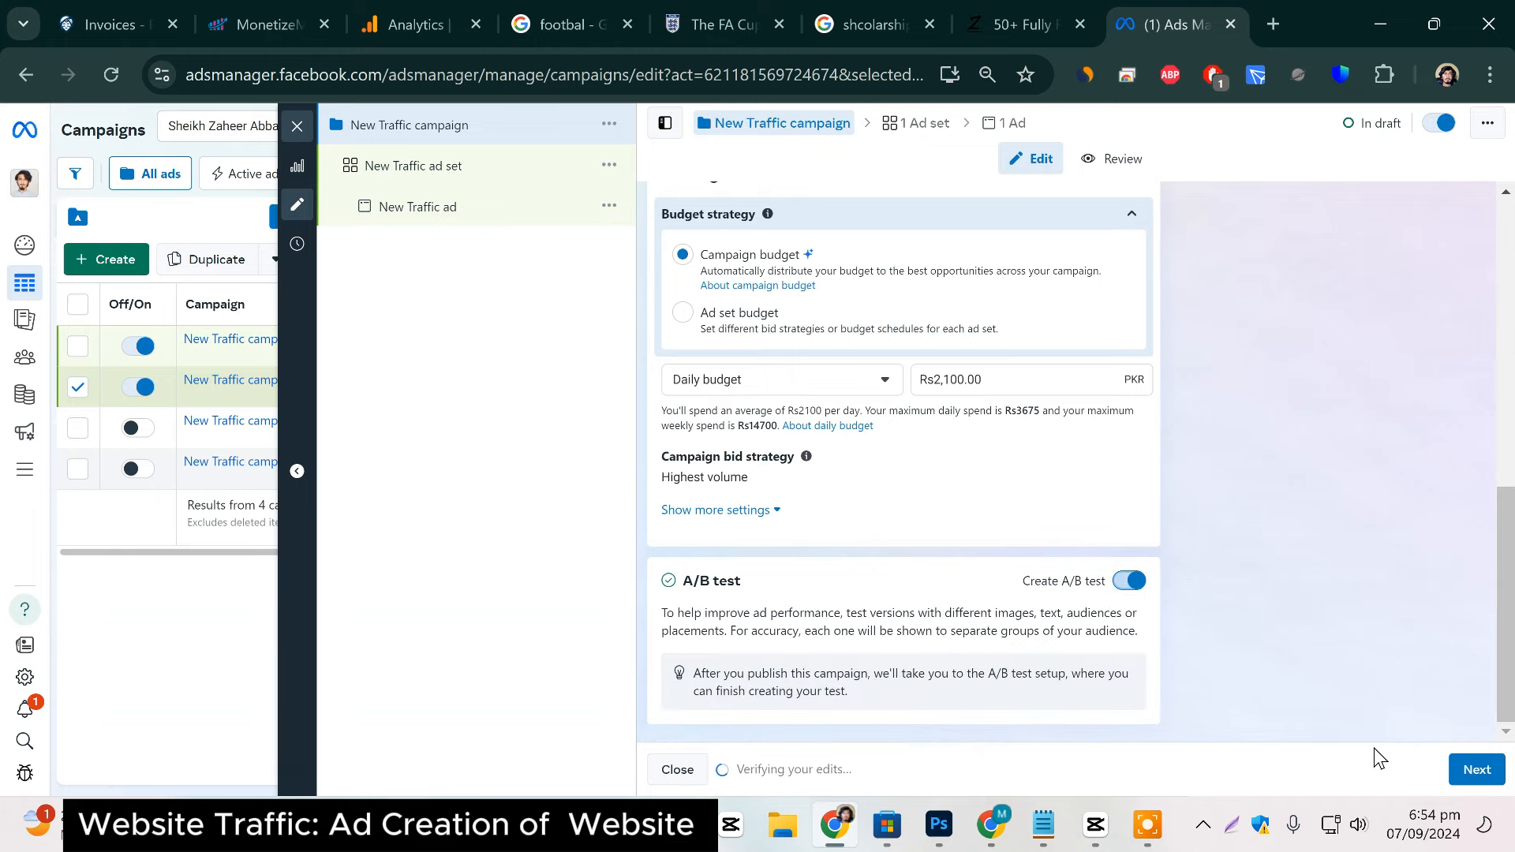
Continue to the New Traffic ad set and view its conversion settings and performance goal options.
click(1454, 773)
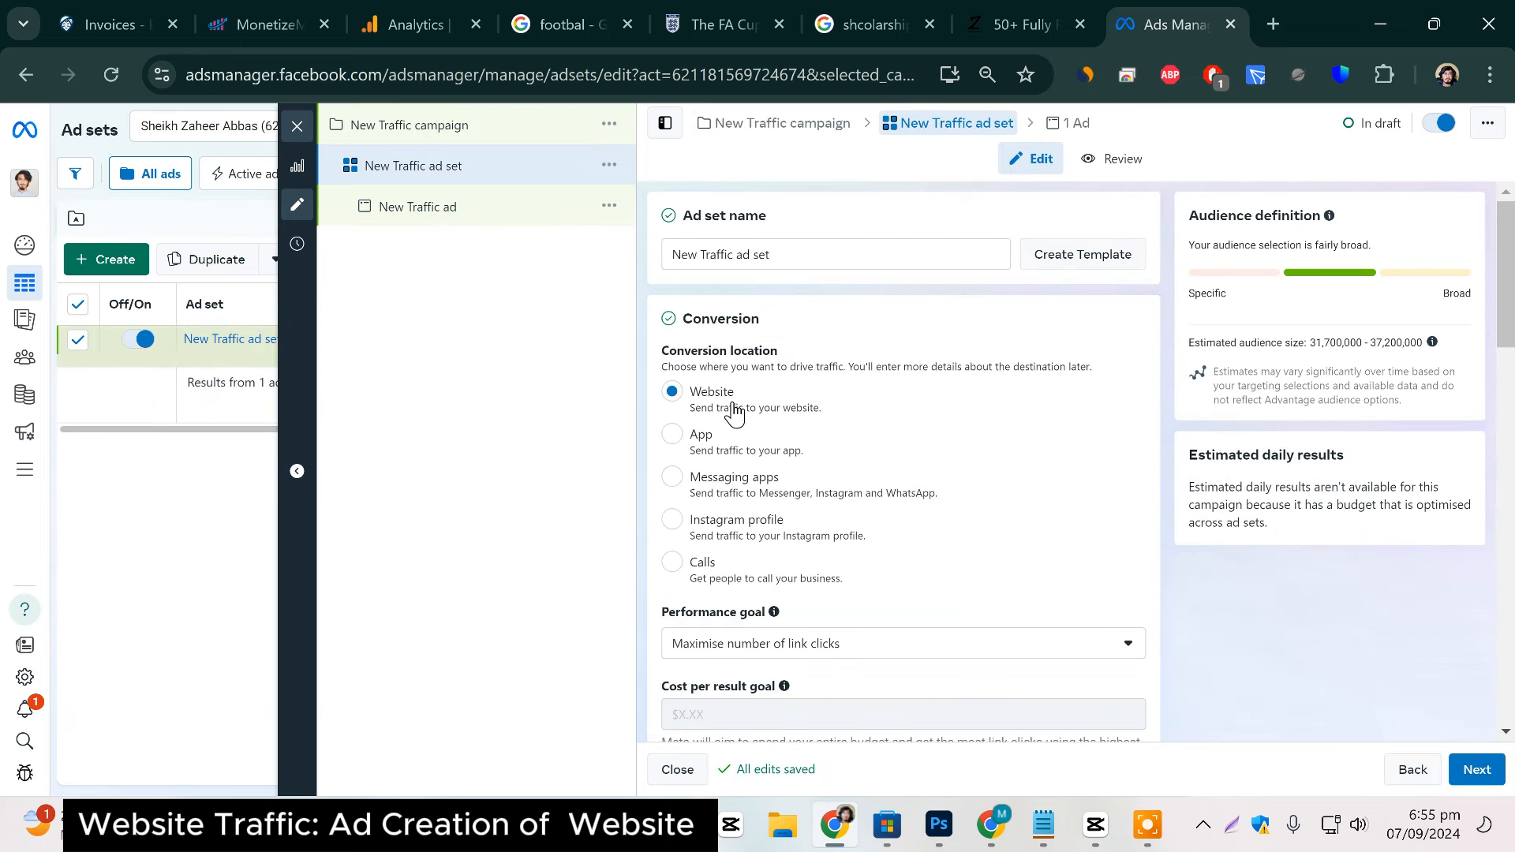
scroll(801, 639, down, 3)
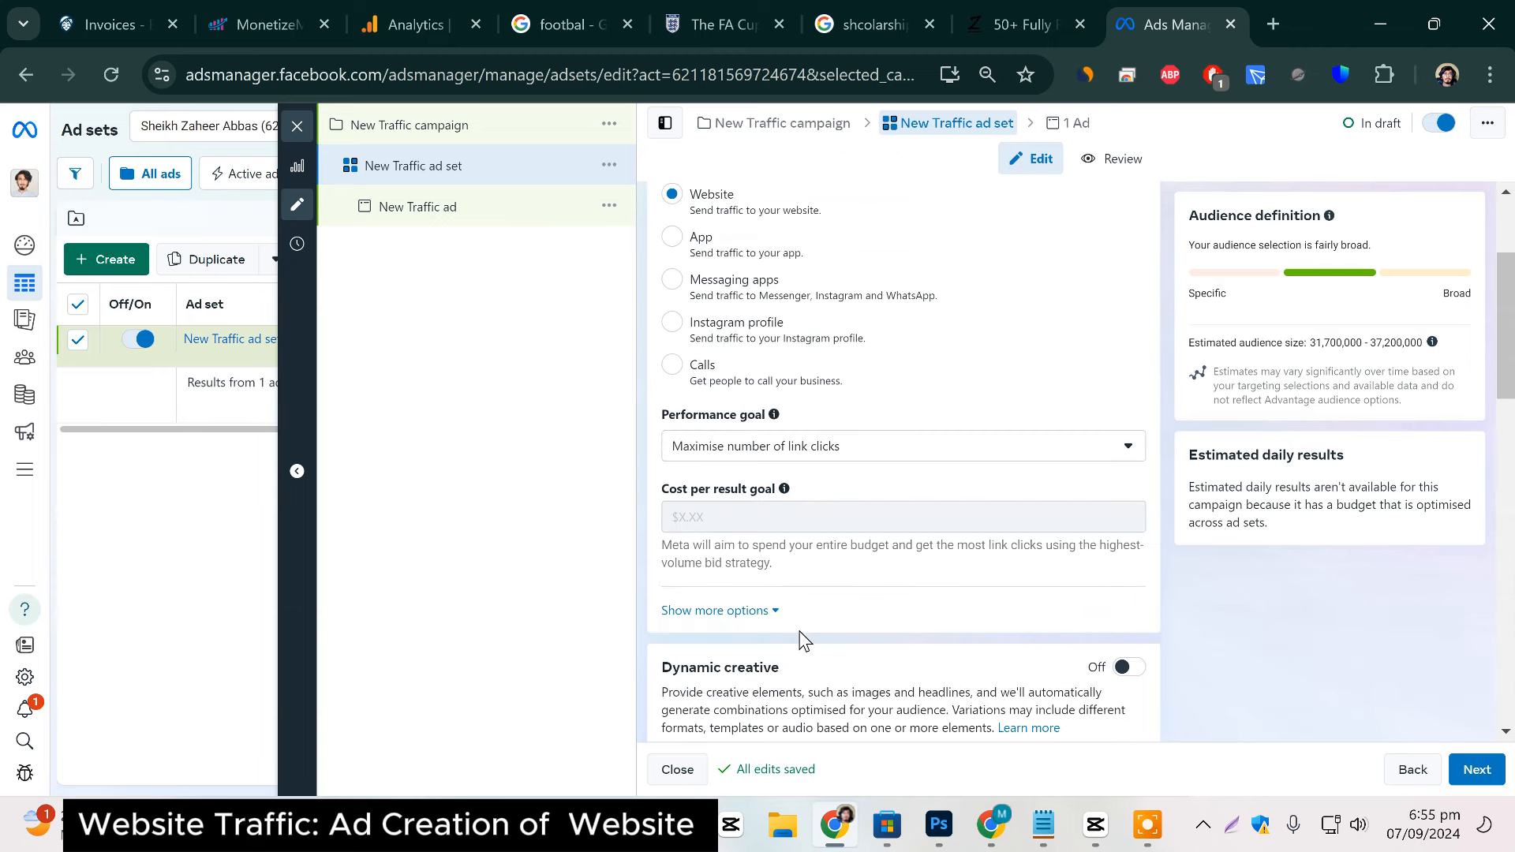
click(823, 462)
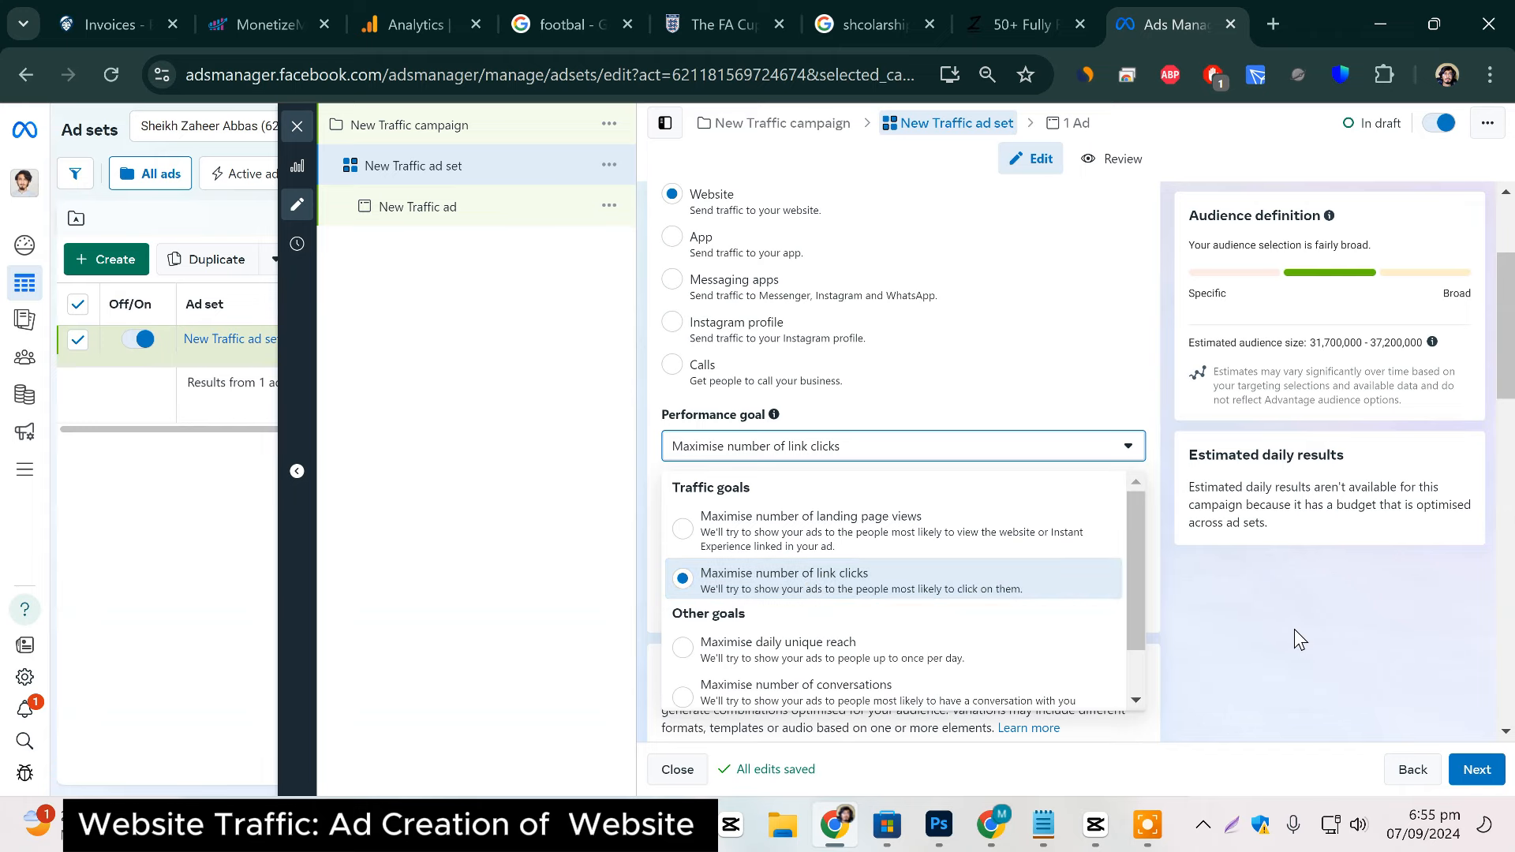
click(1271, 638)
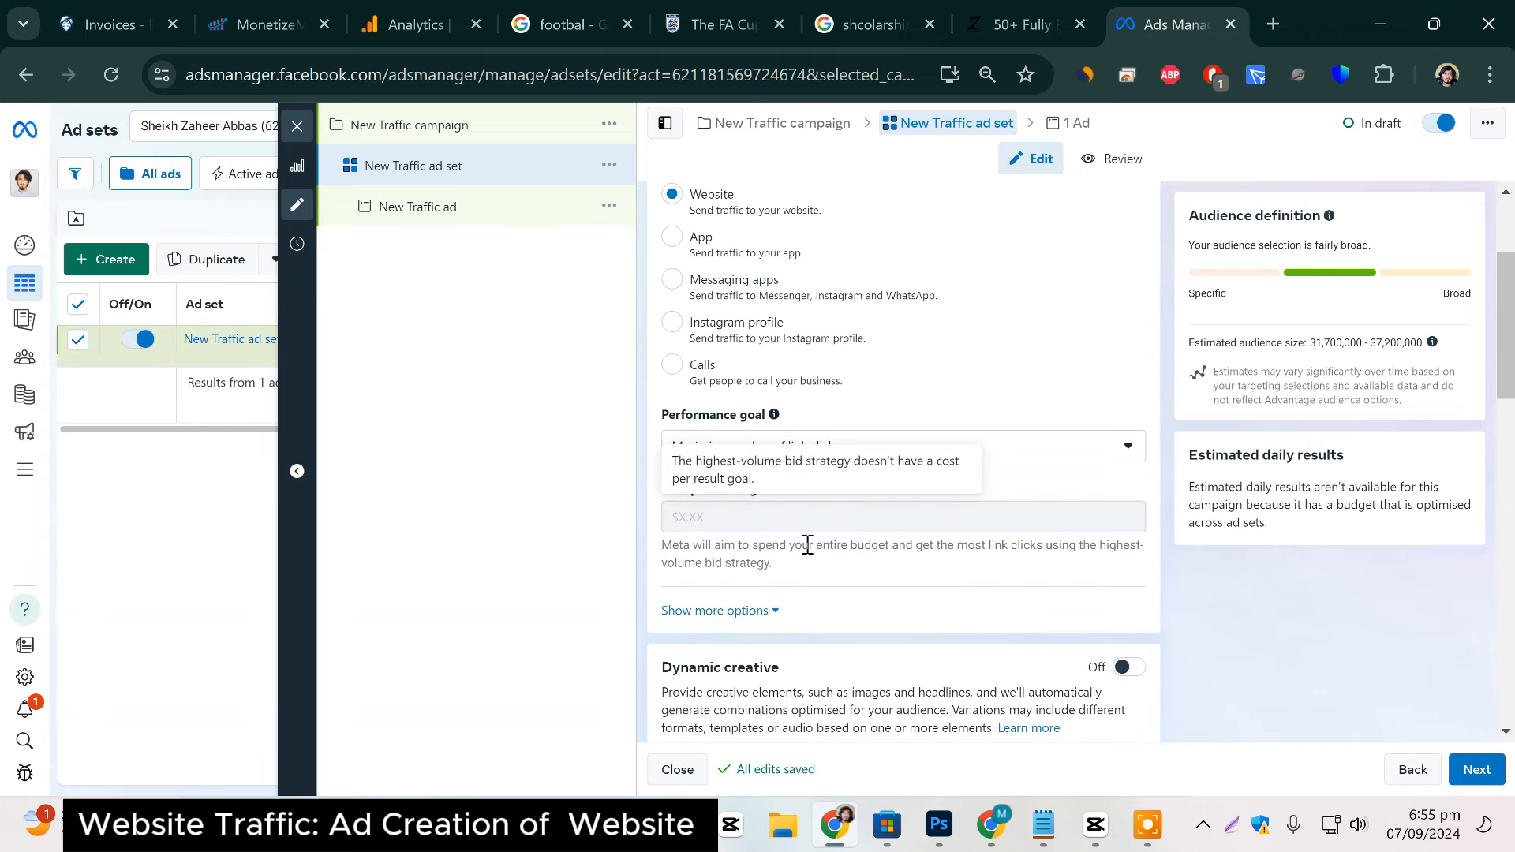
Review the ad set's conversion settings and the available options for when charges apply, keeping Impression.
scroll(783, 622, down, 2)
scroll(868, 576, up, 4)
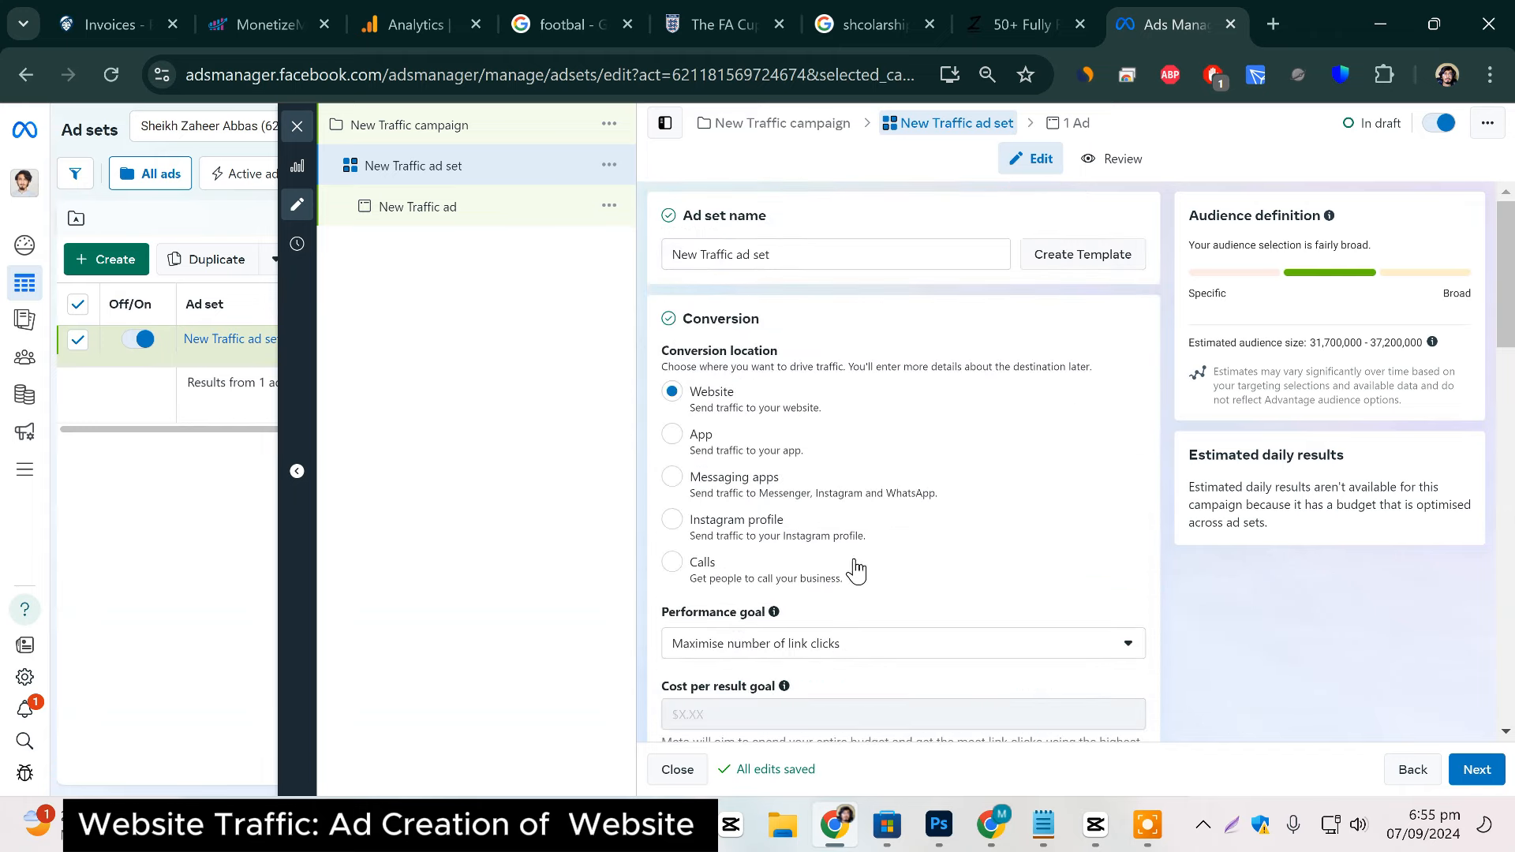
scroll(805, 616, down, 6)
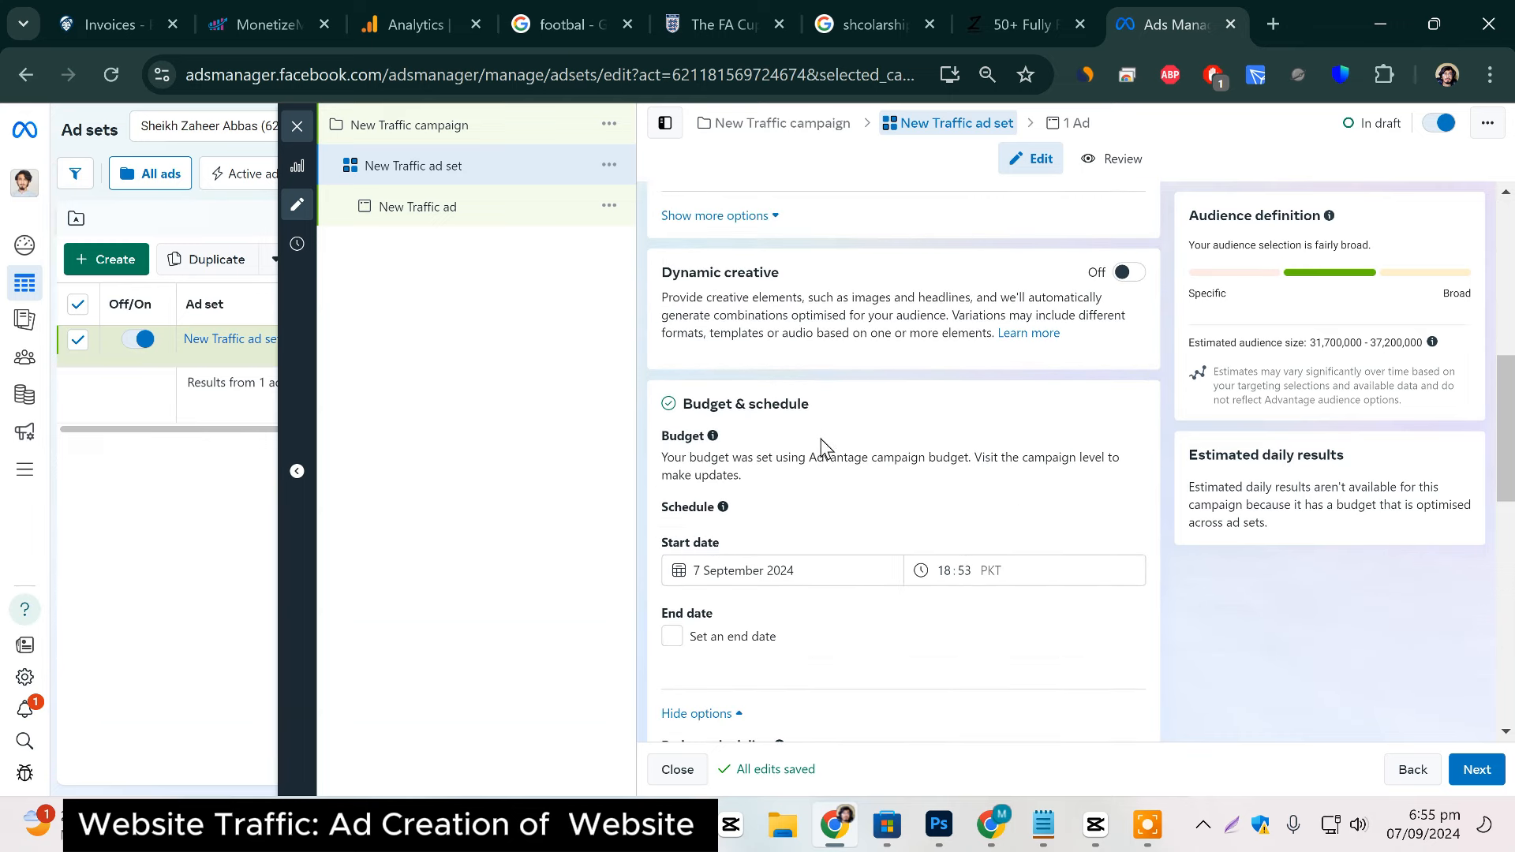
scroll(789, 482, up, 5)
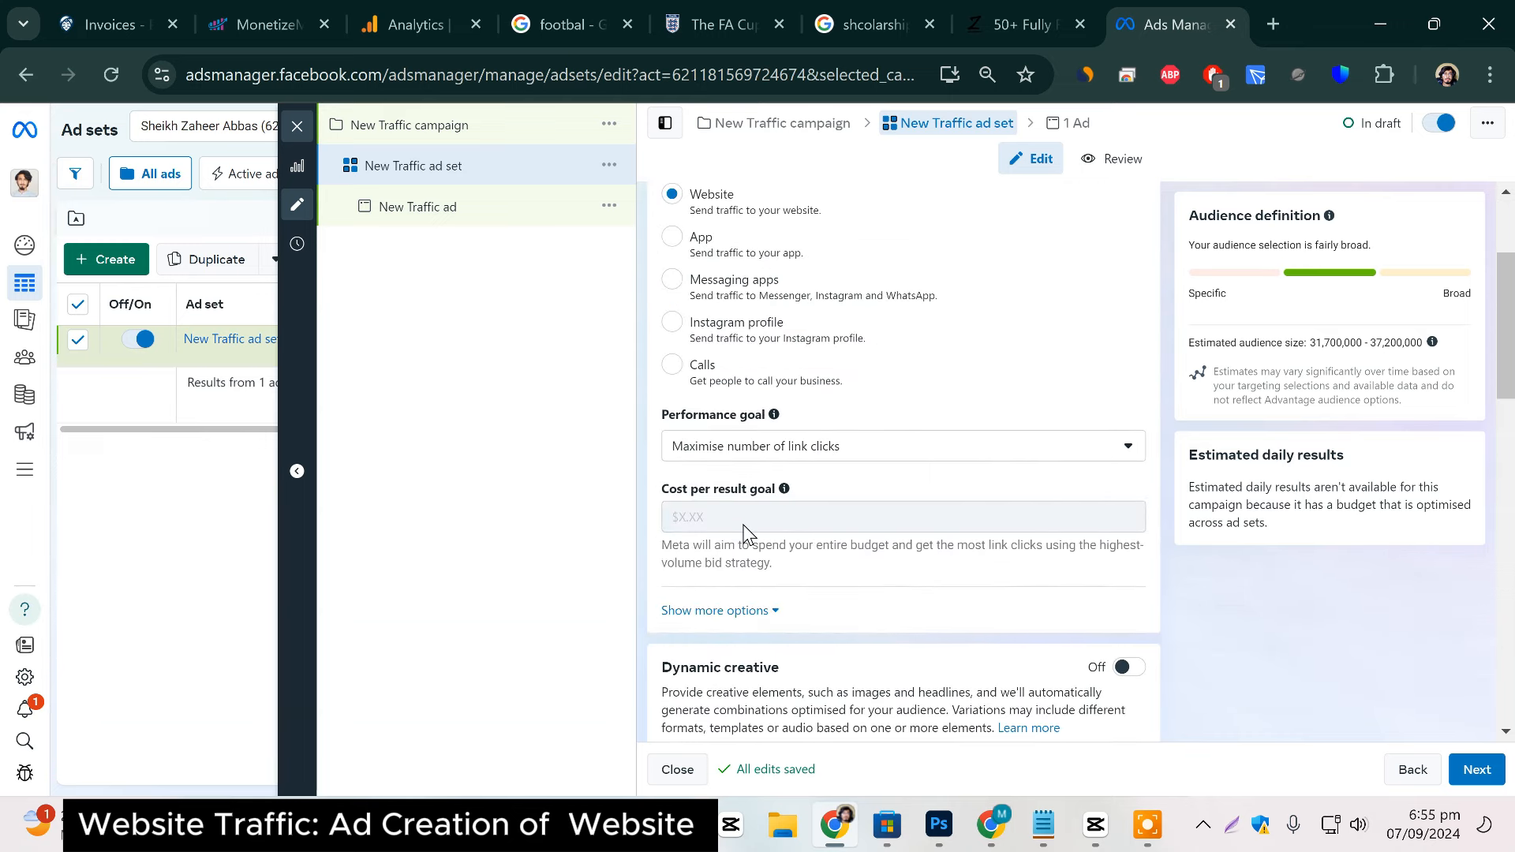
click(771, 612)
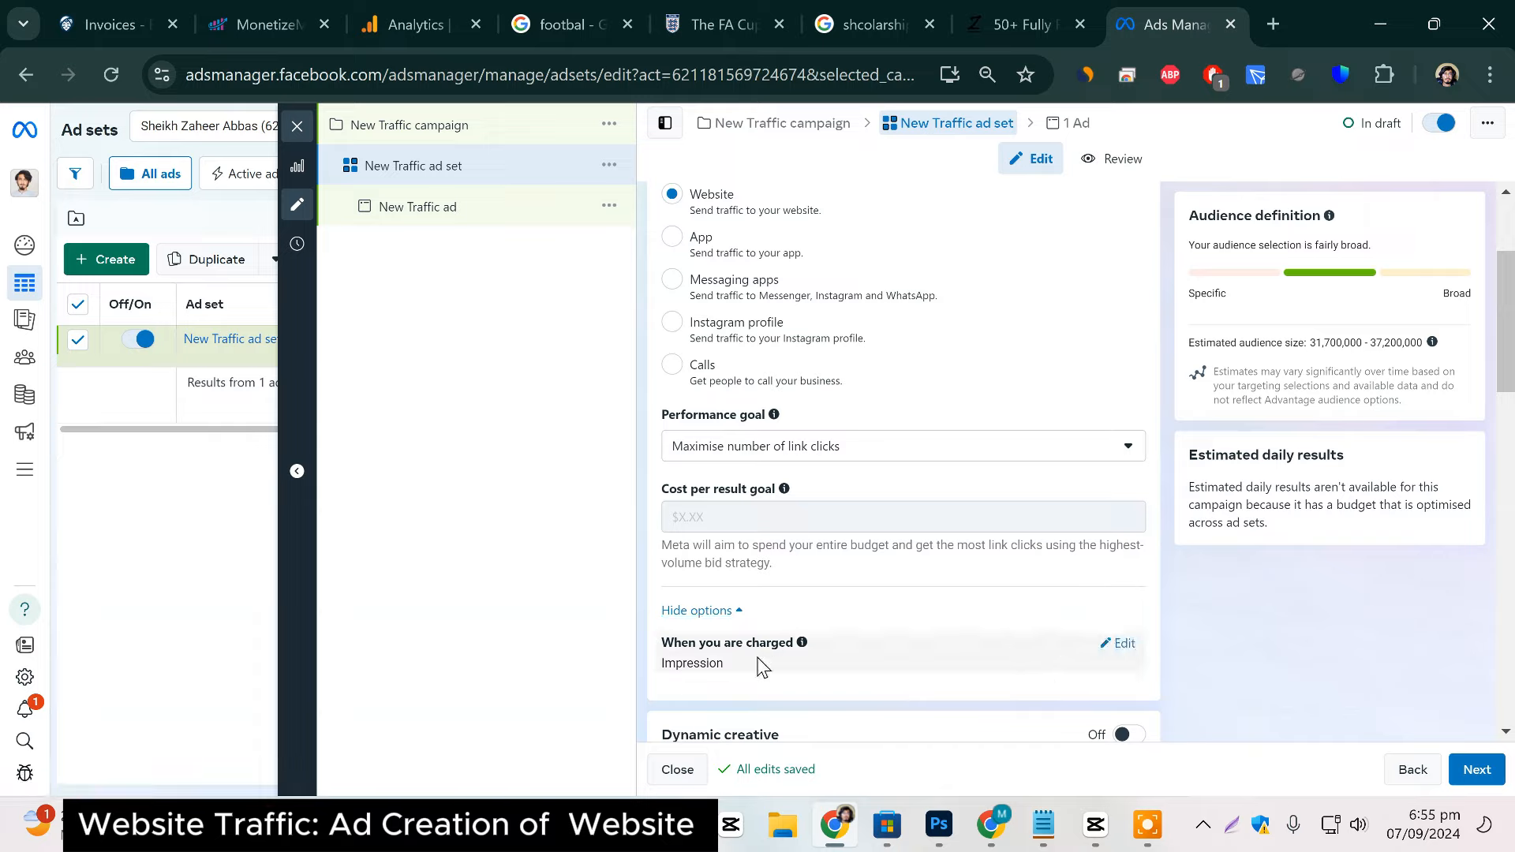
click(1120, 645)
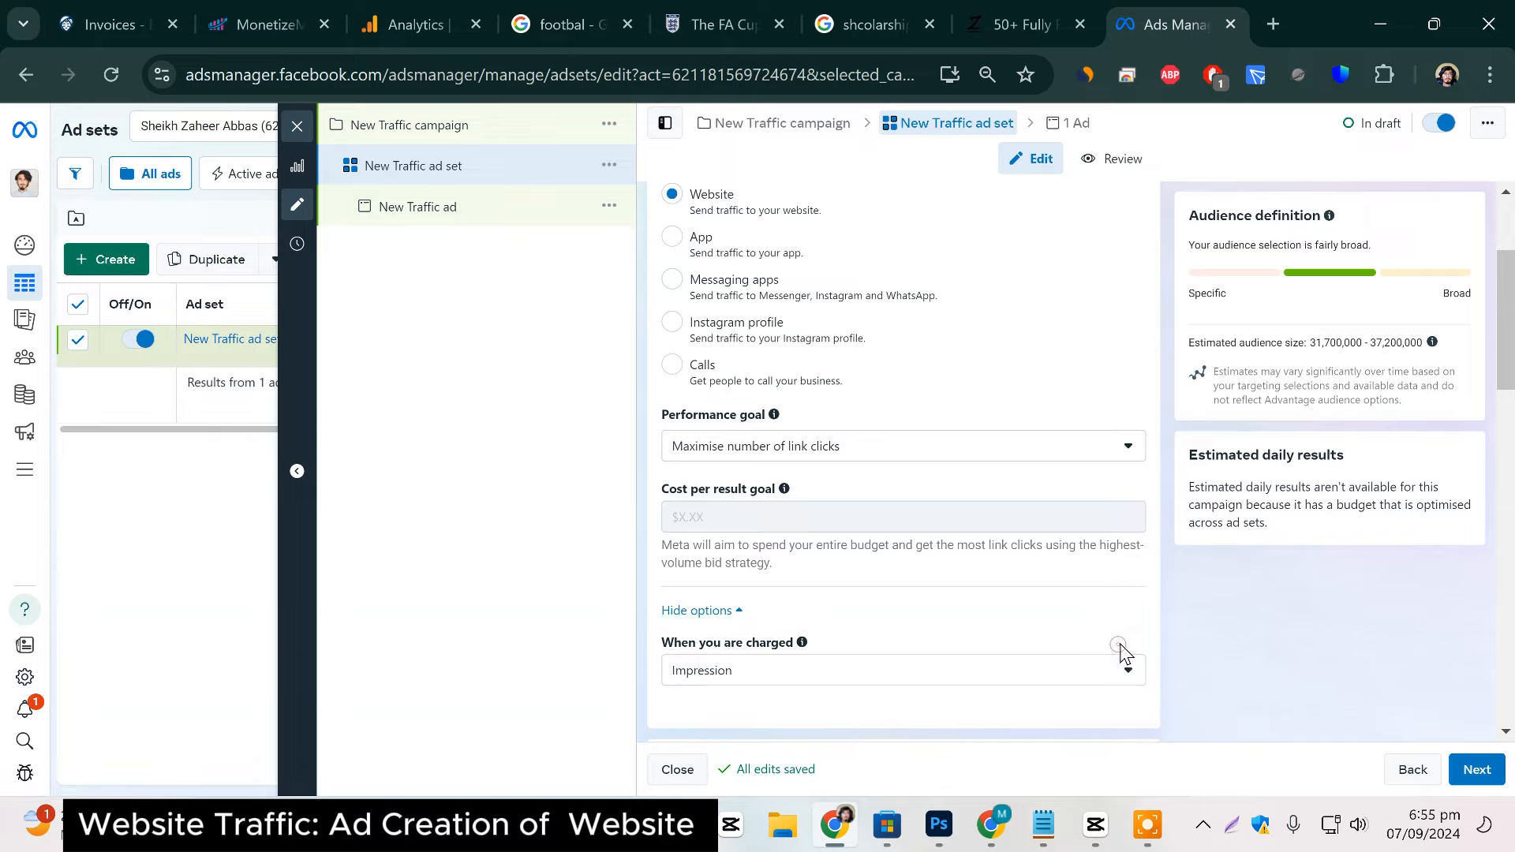
click(1018, 676)
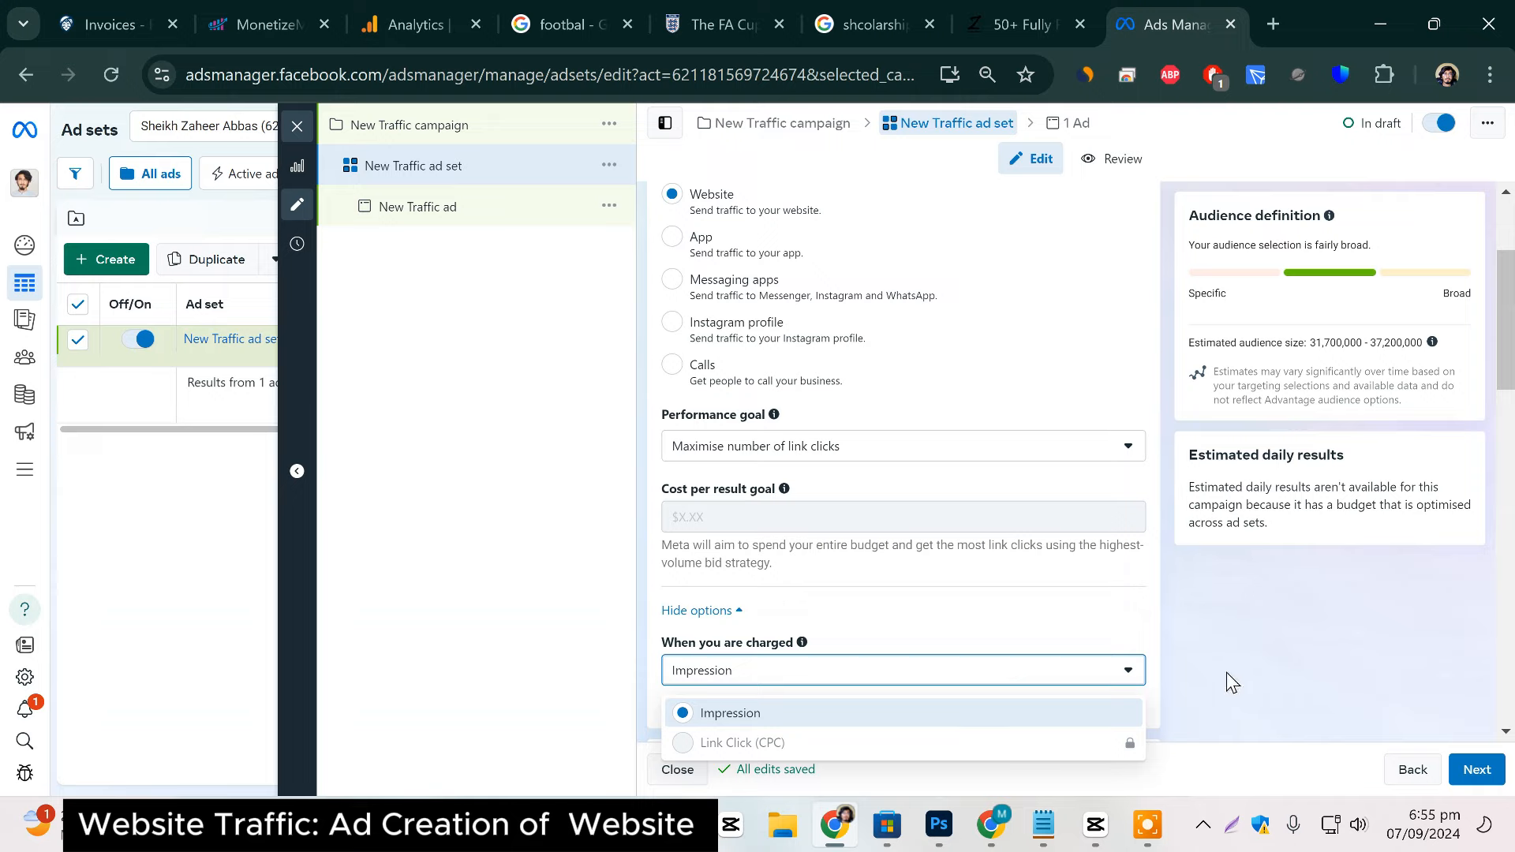
click(1150, 646)
Try the end date option in the ad set's budget and schedule settings, and switch it back off.
scroll(1016, 655, down, 5)
scroll(882, 657, down, 5)
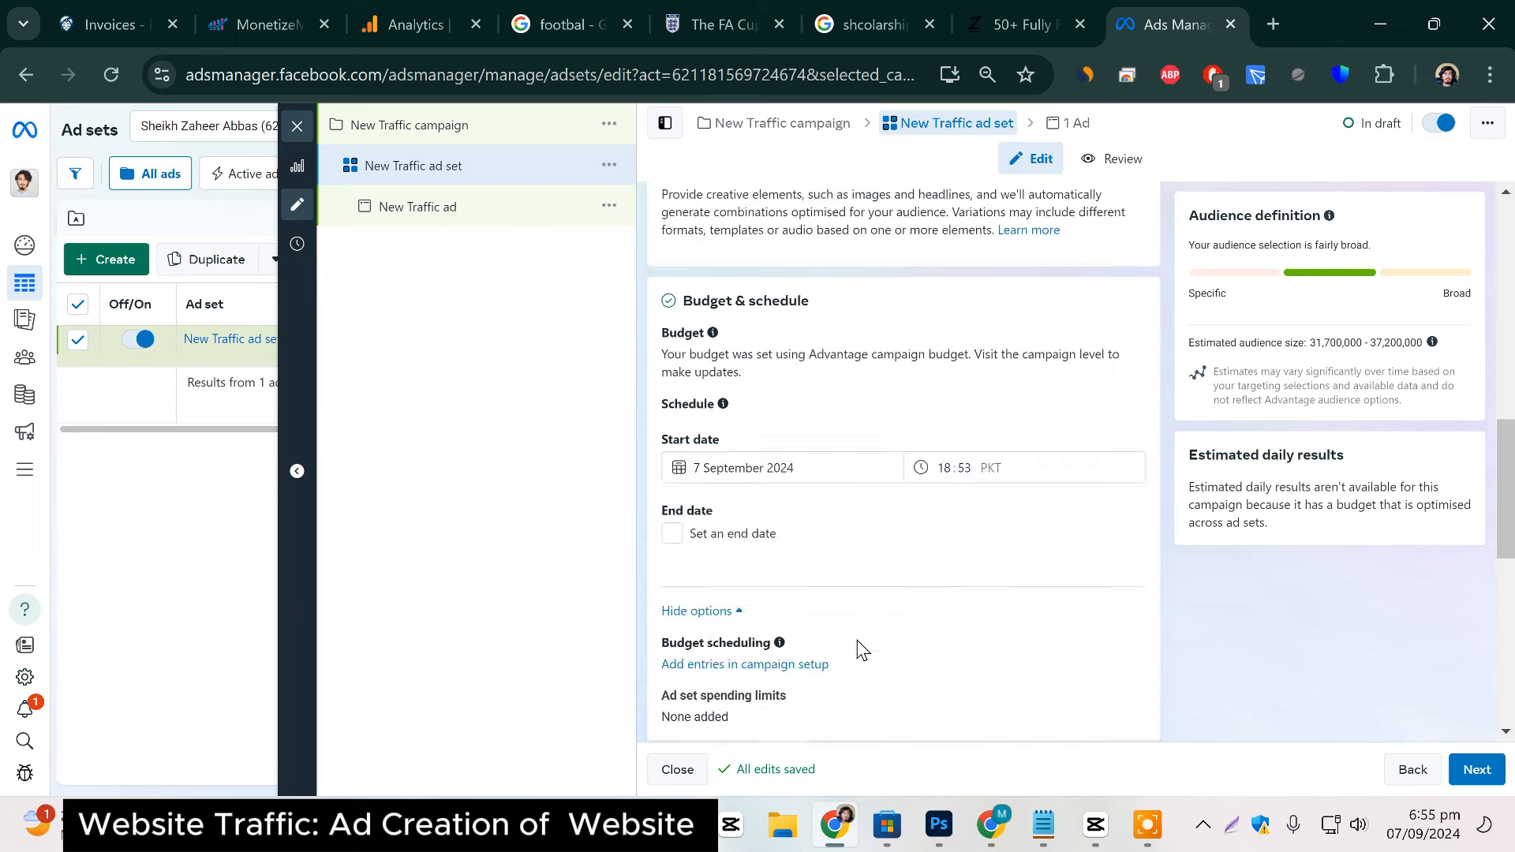
scroll(818, 524, up, 3)
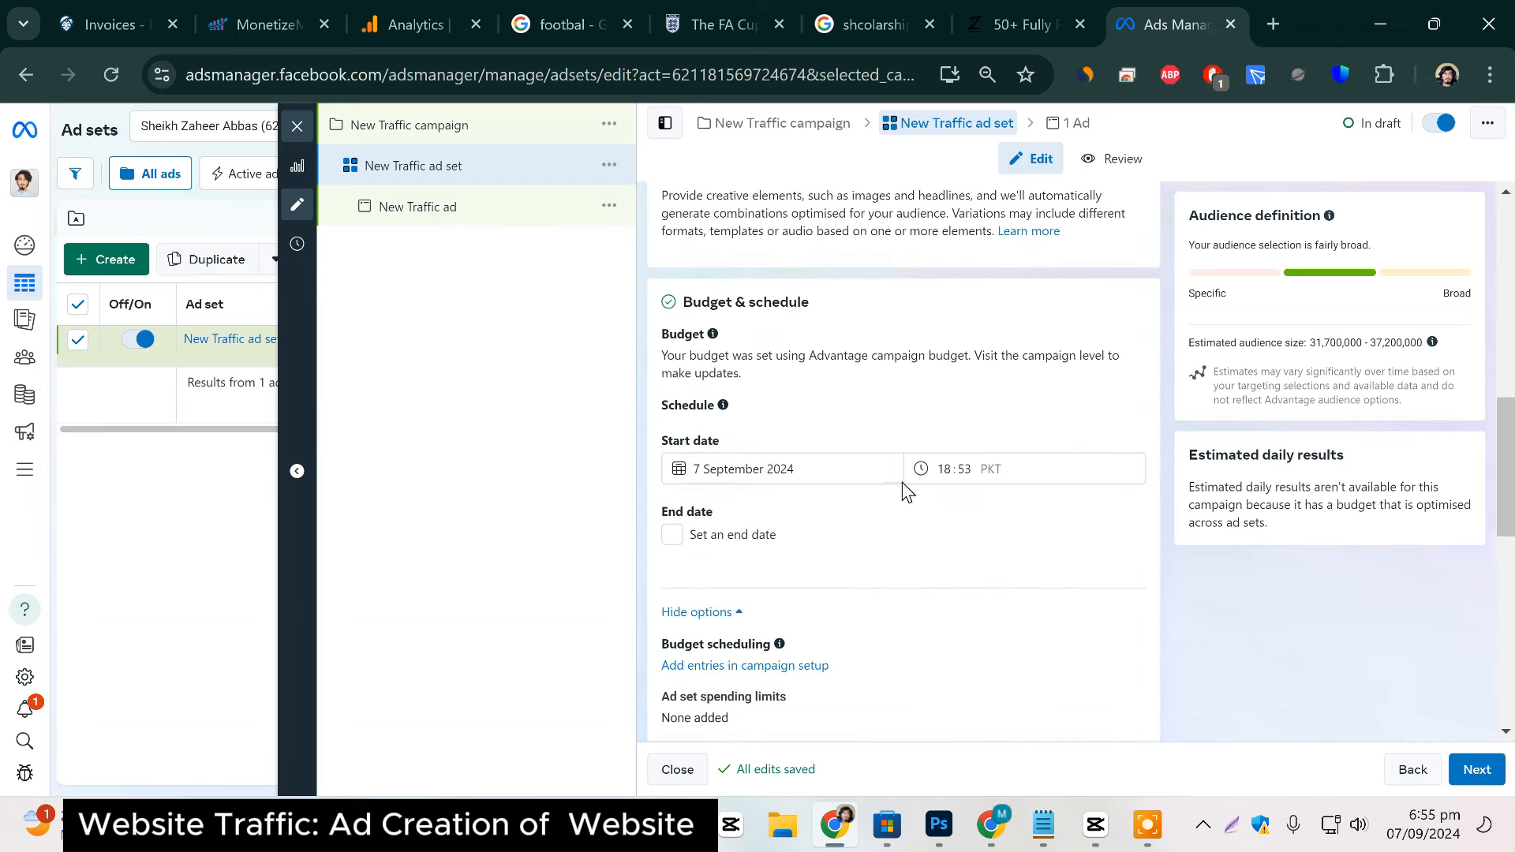
click(672, 536)
click(673, 539)
Replace Pakistan with United Arab Emirates as the included location in the ad set's audience controls.
scroll(808, 574, down, 5)
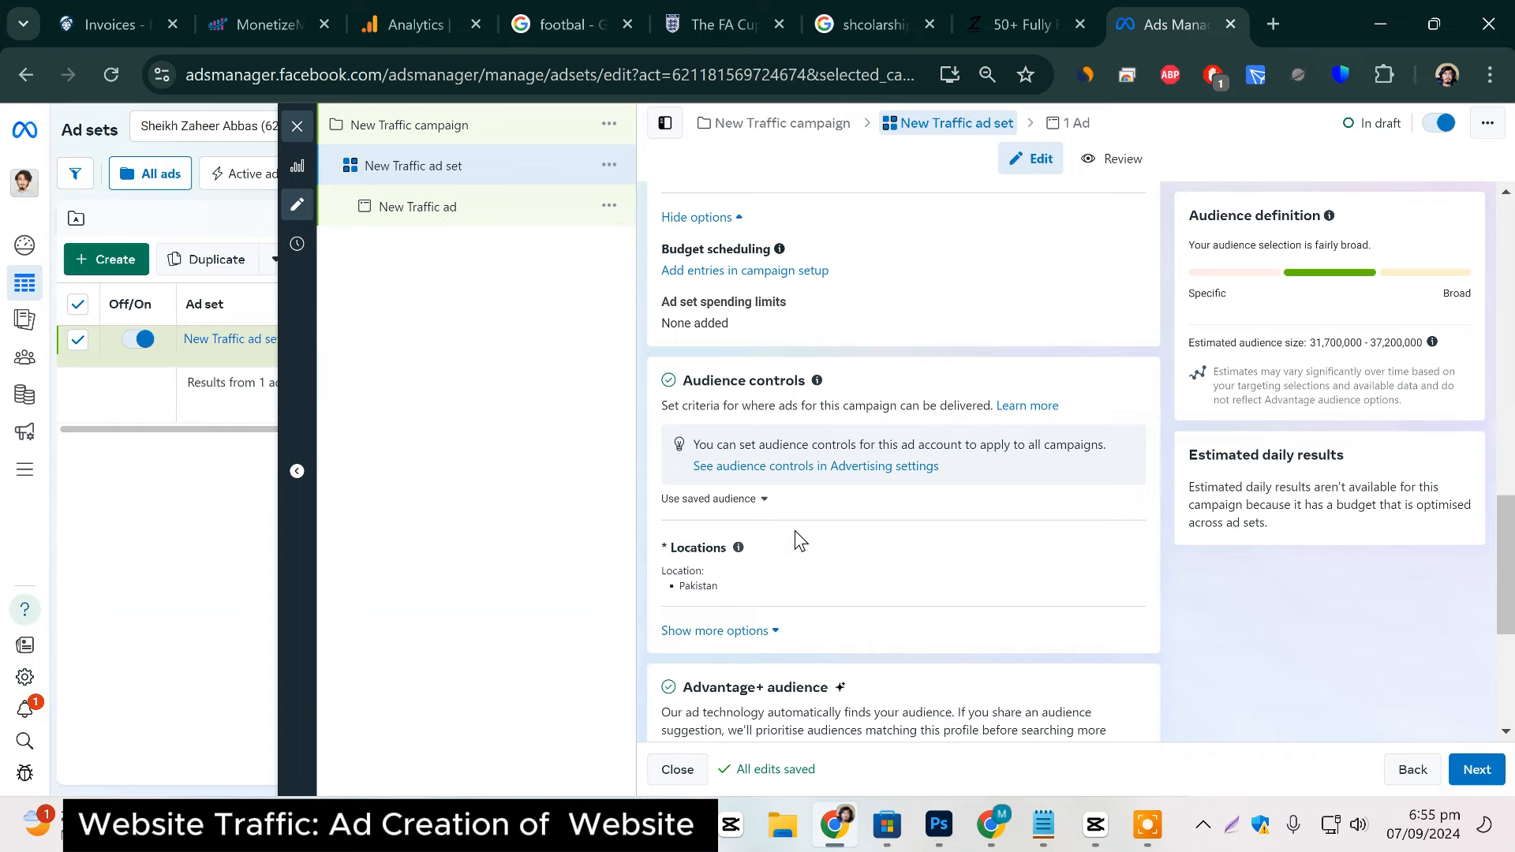
click(1118, 551)
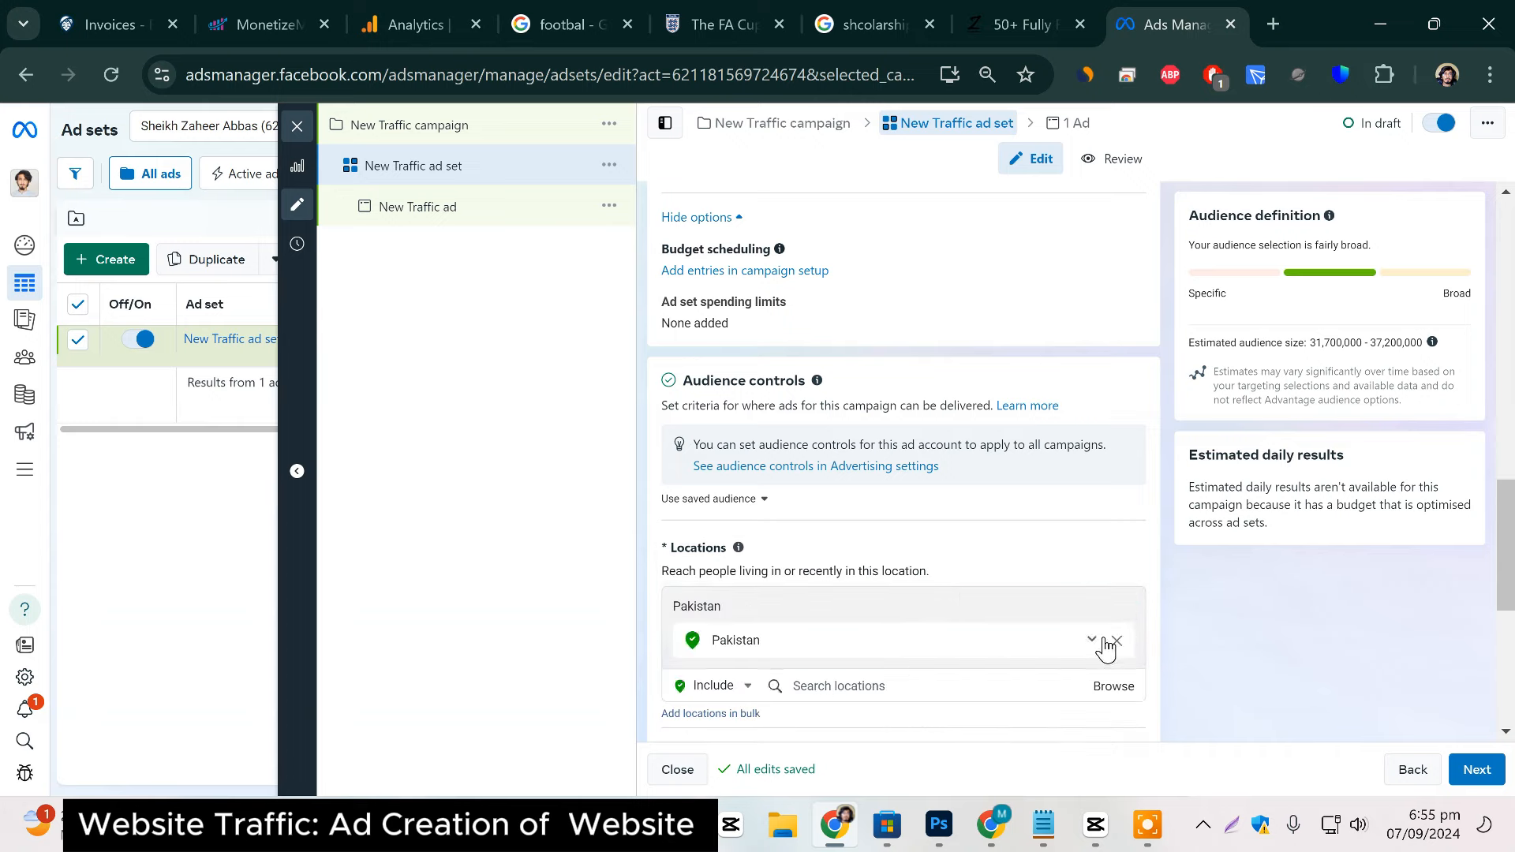
click(1116, 640)
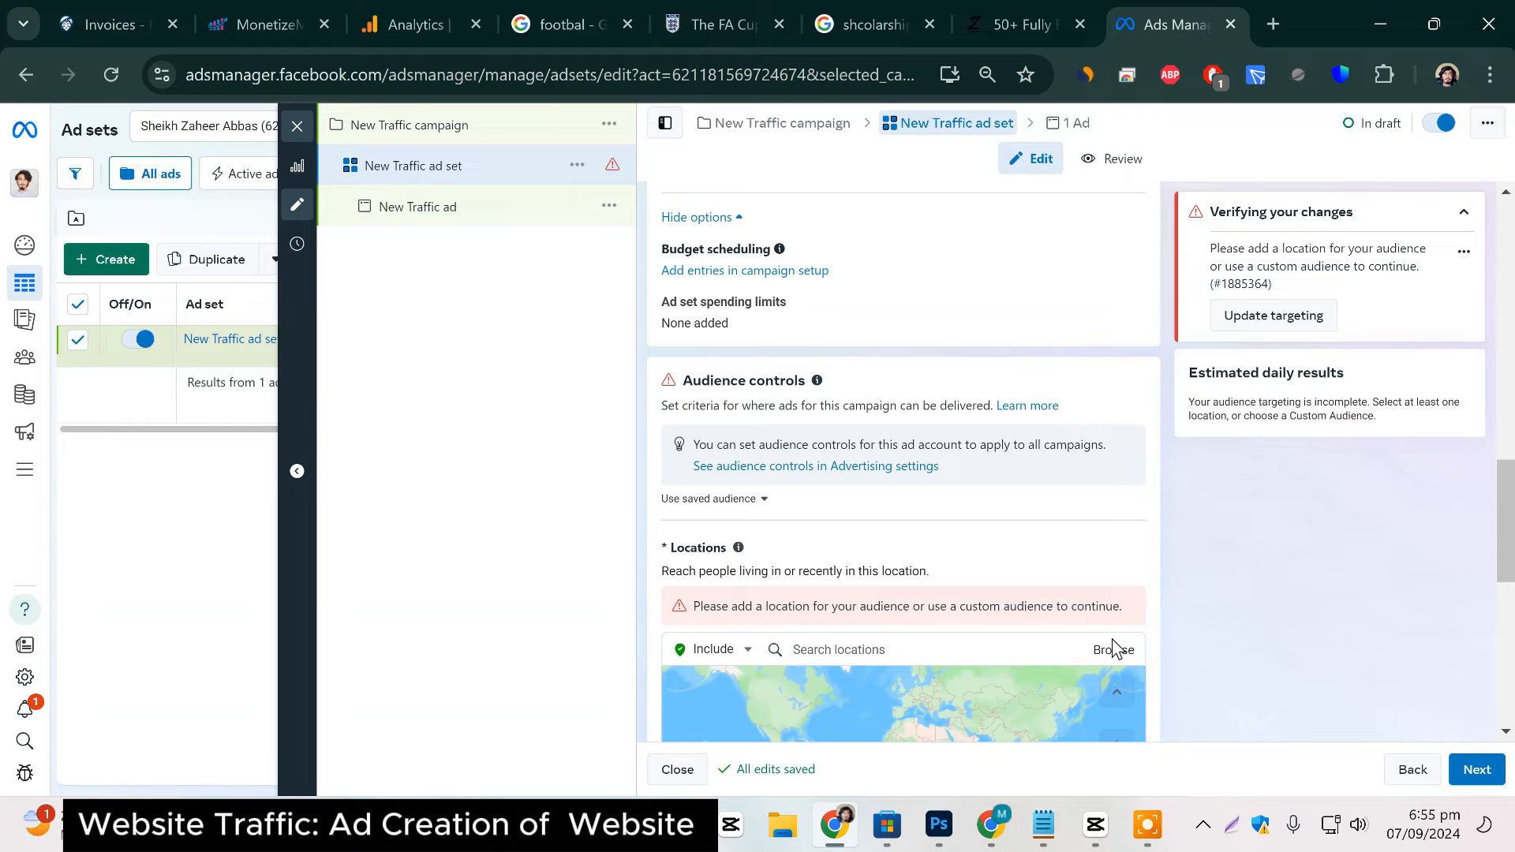
scroll(910, 669, down, 2)
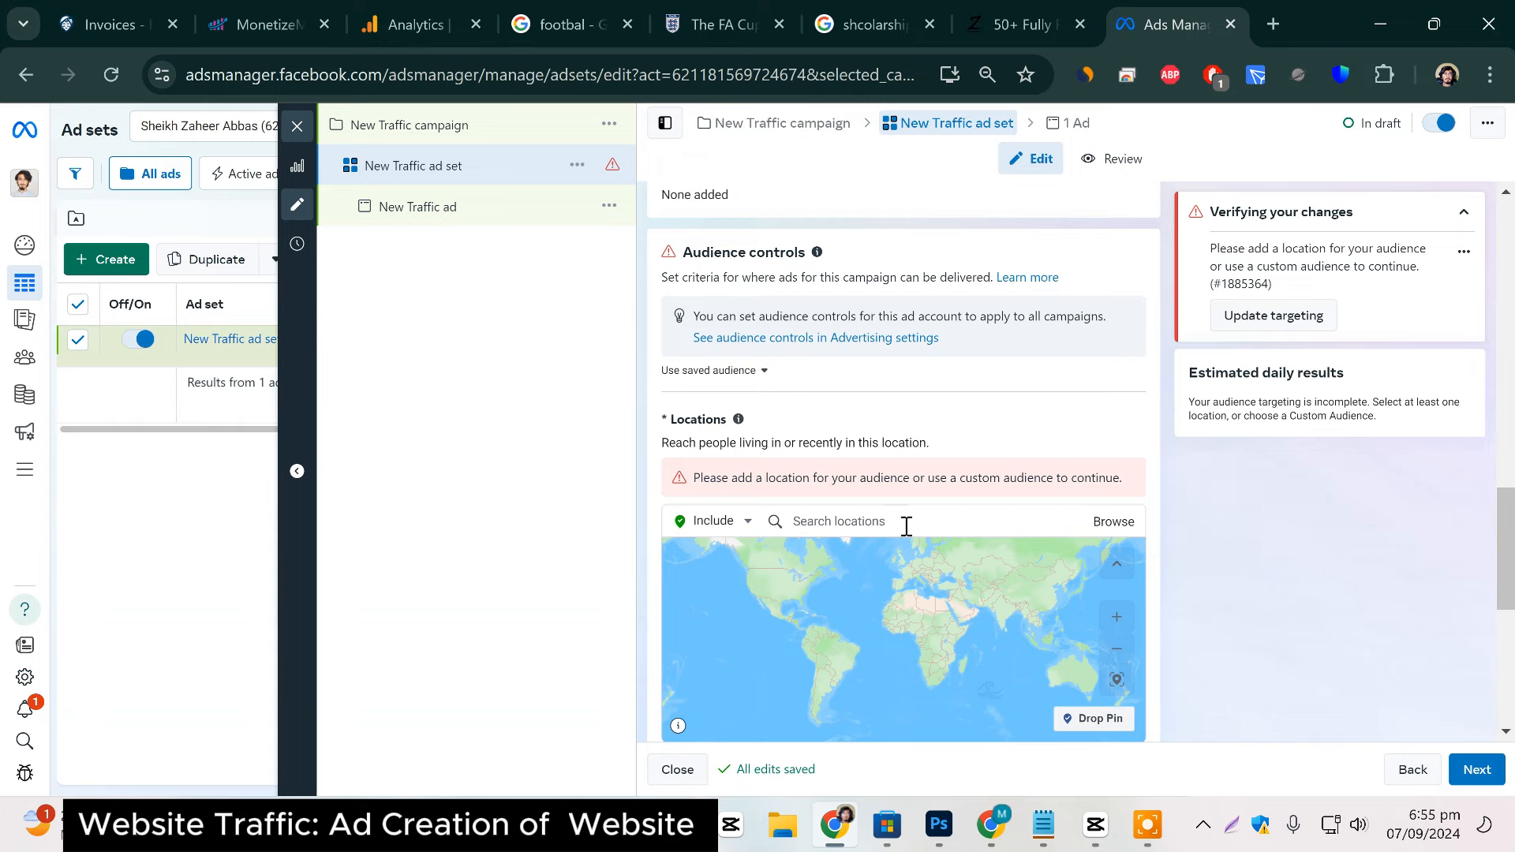
click(907, 527)
text(uae,)
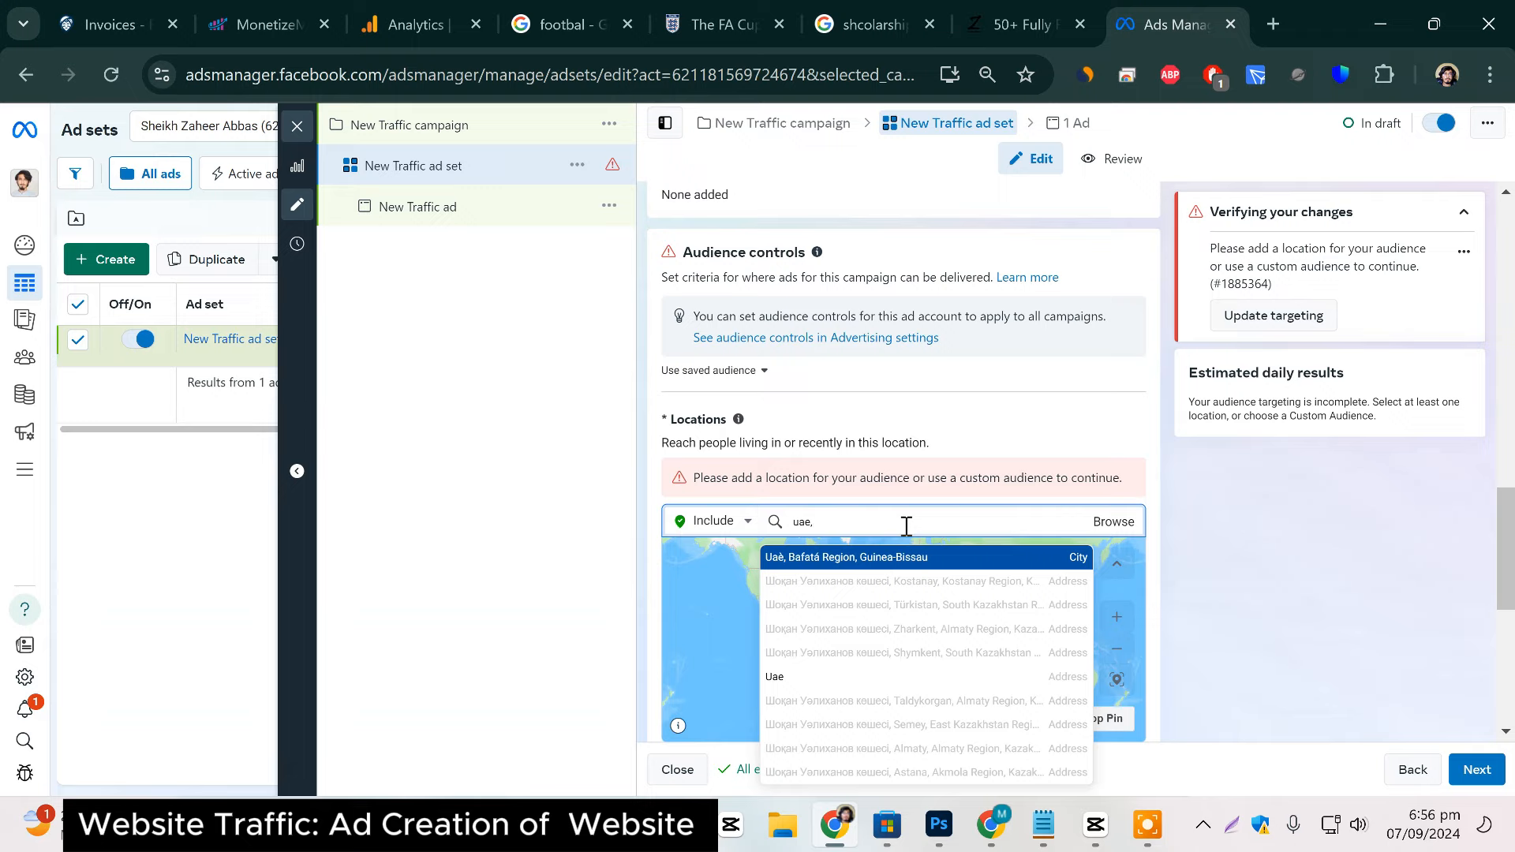
key(BackSpace)
text(nited ar)
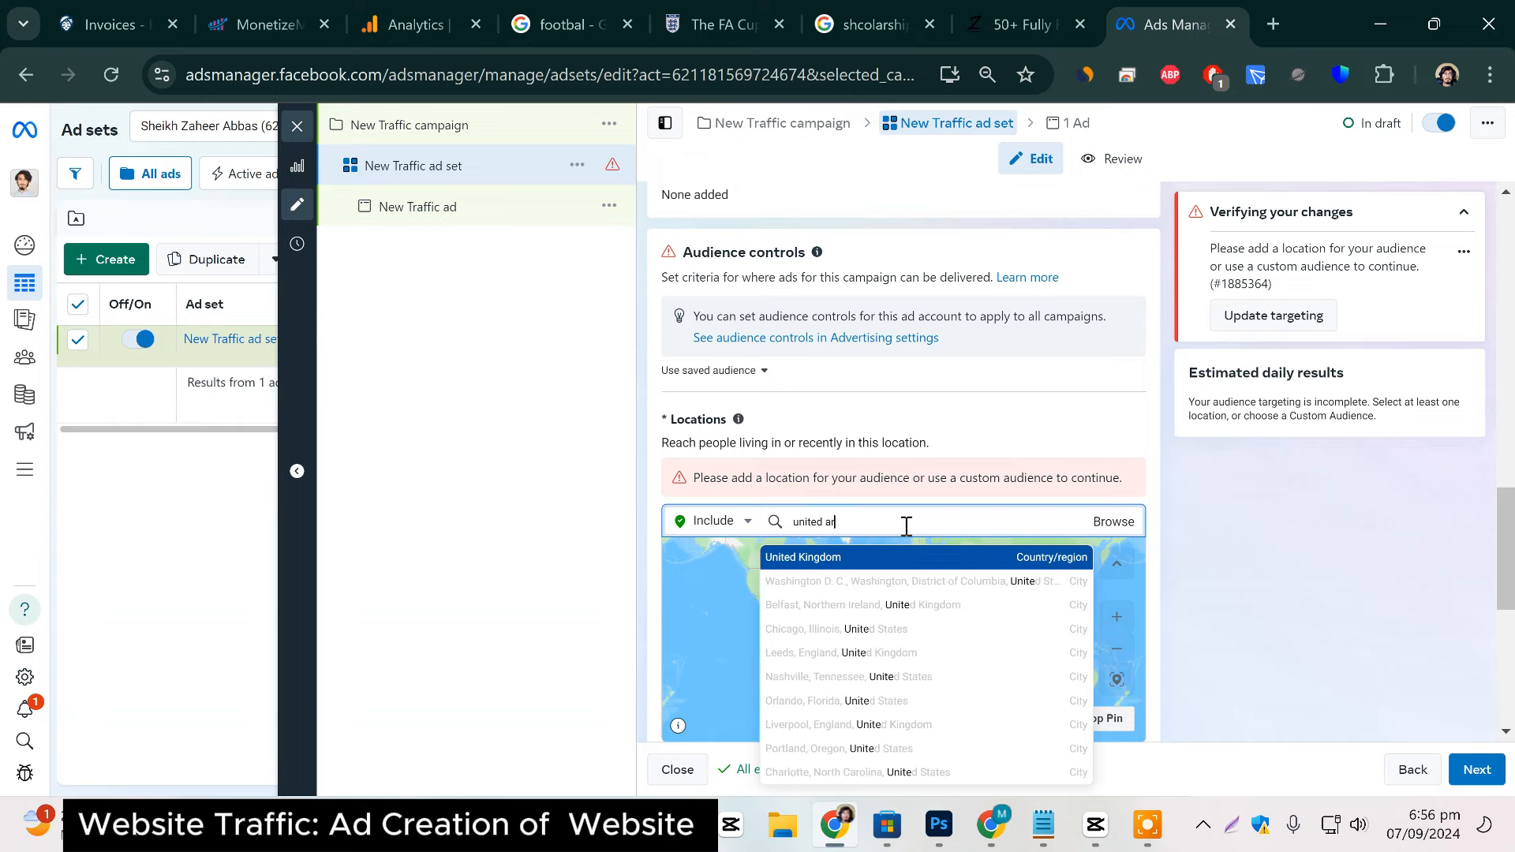
key(Return)
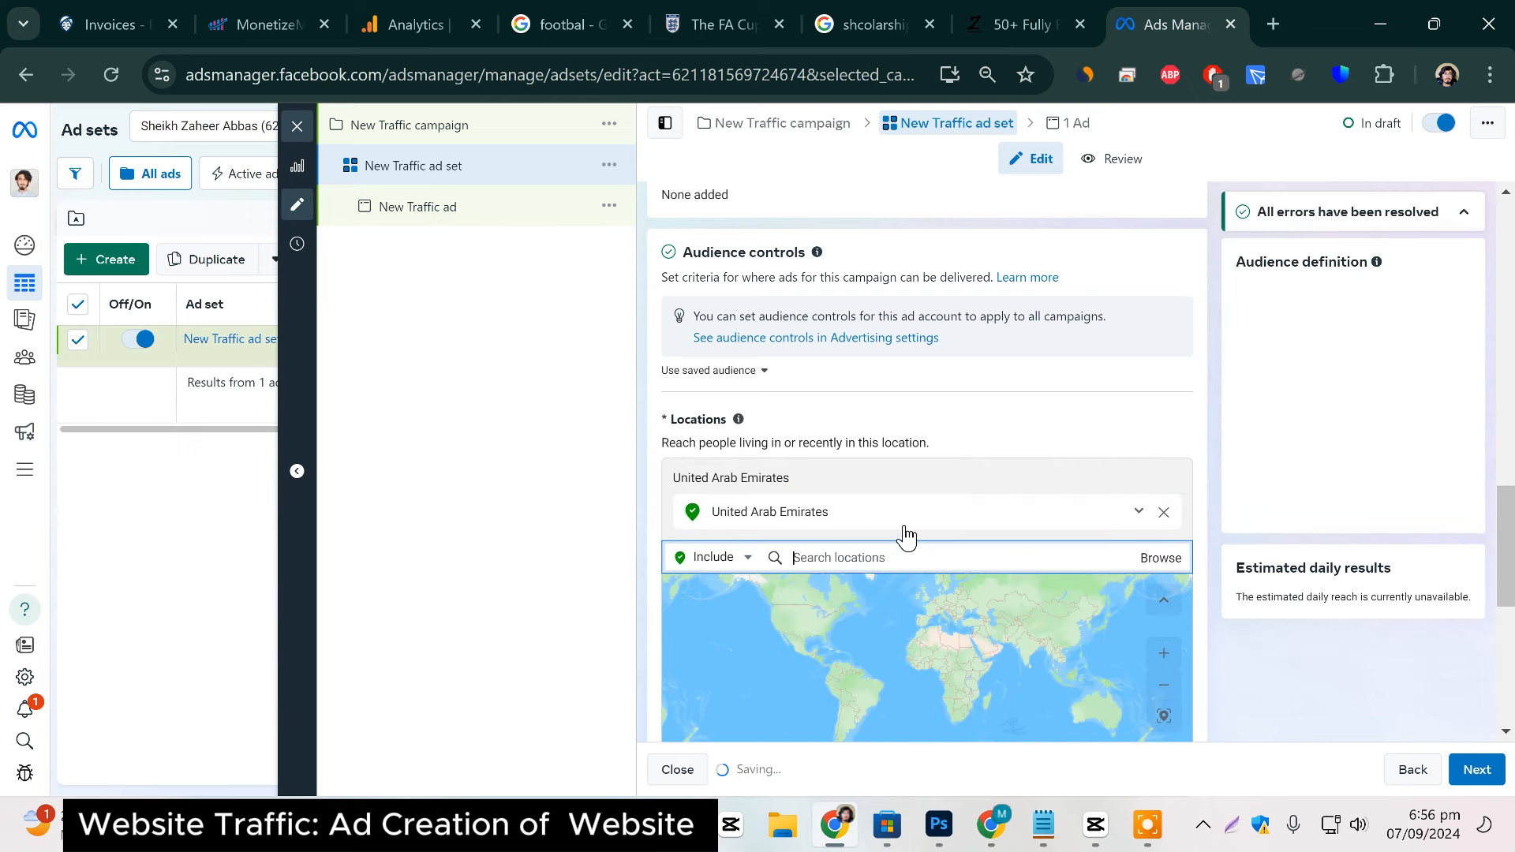
Add the countries India and Pakistan to the ad set's included locations.
text(indi)
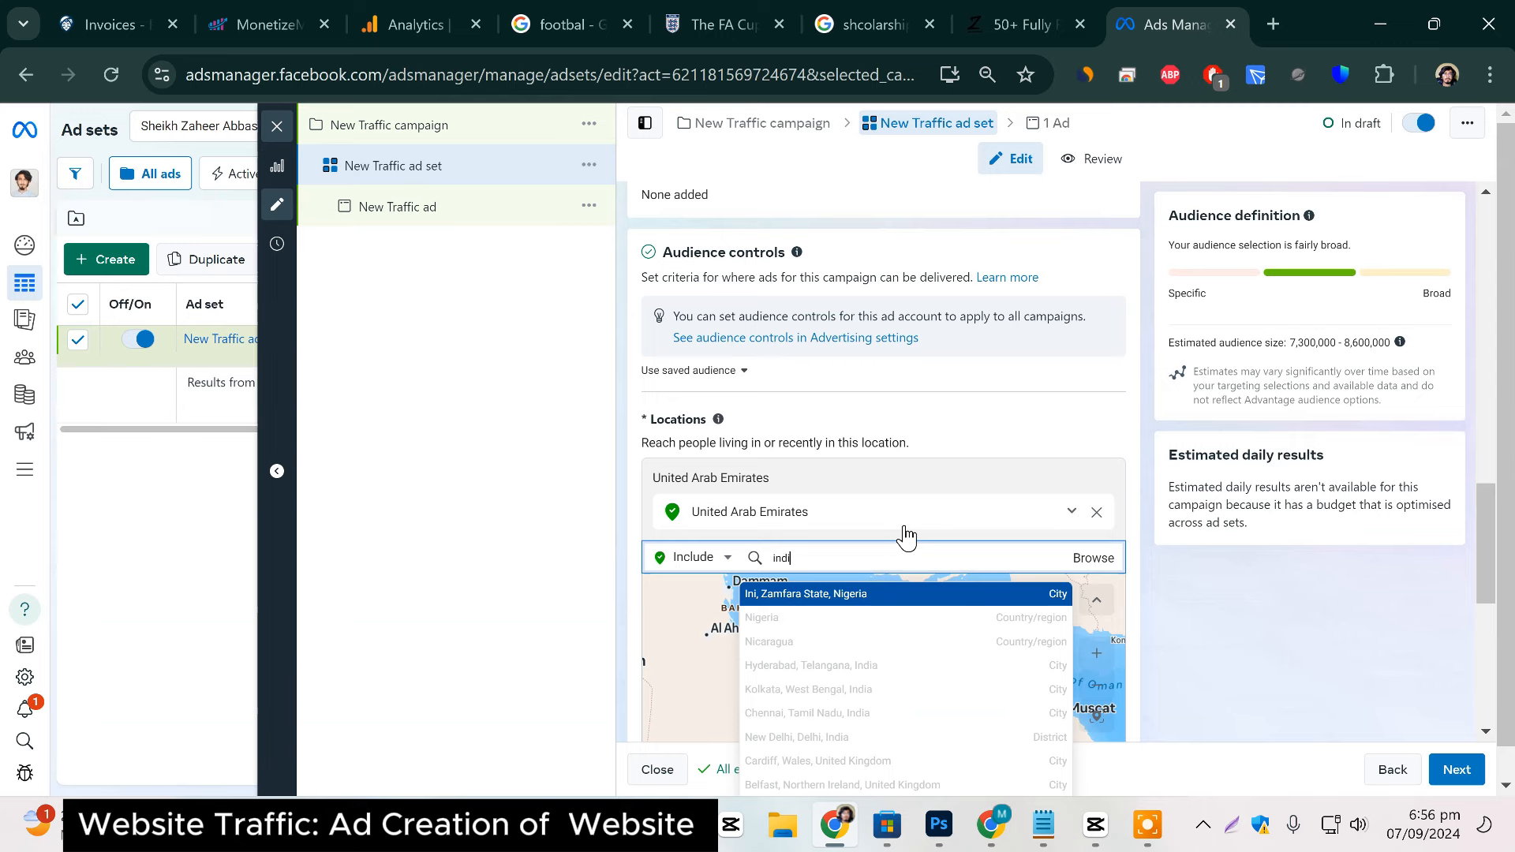
text(a)
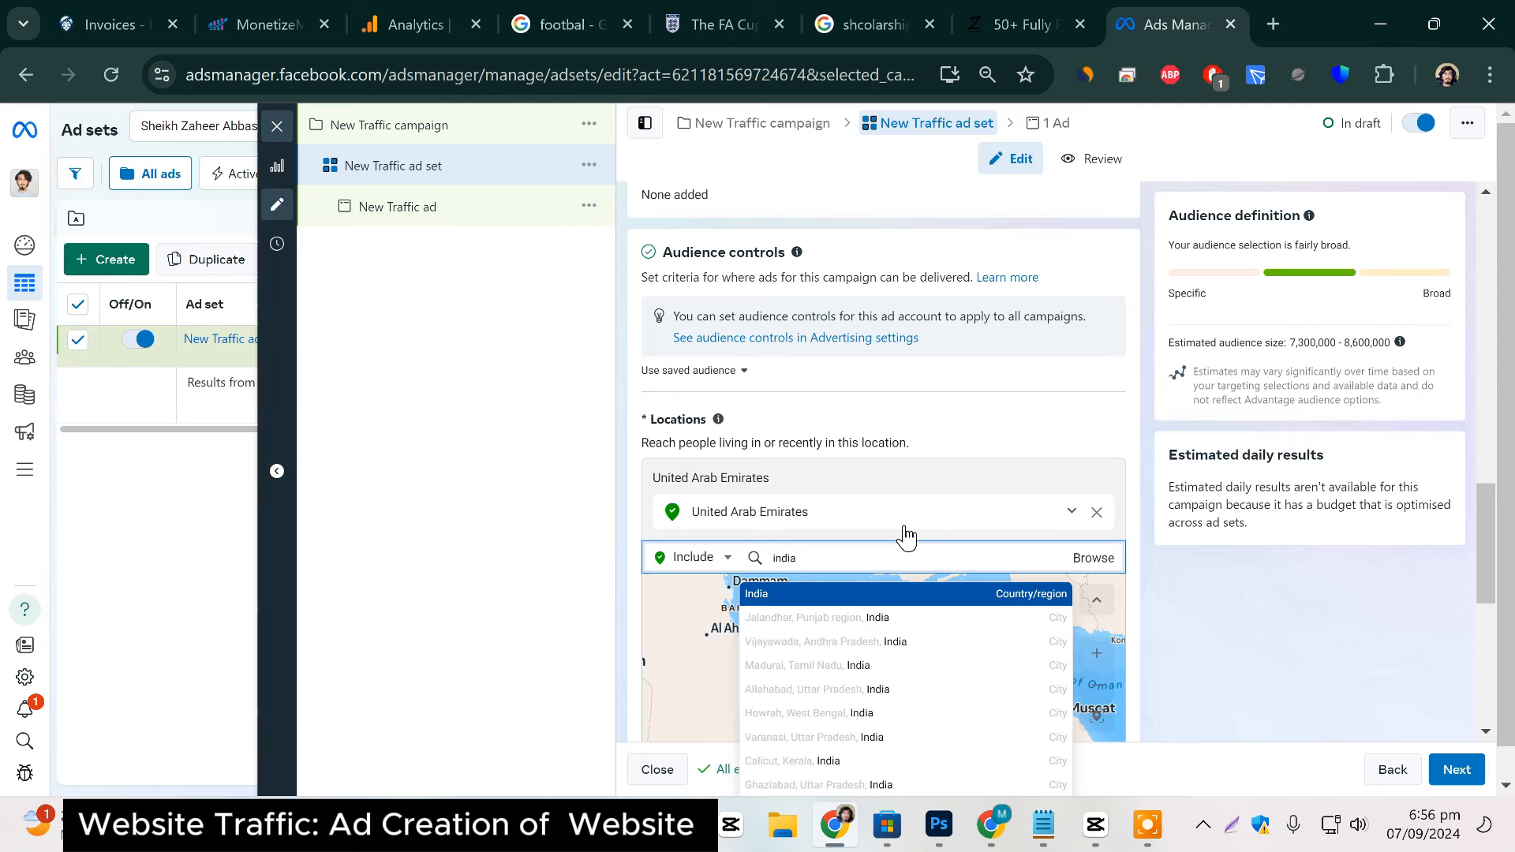
click(895, 600)
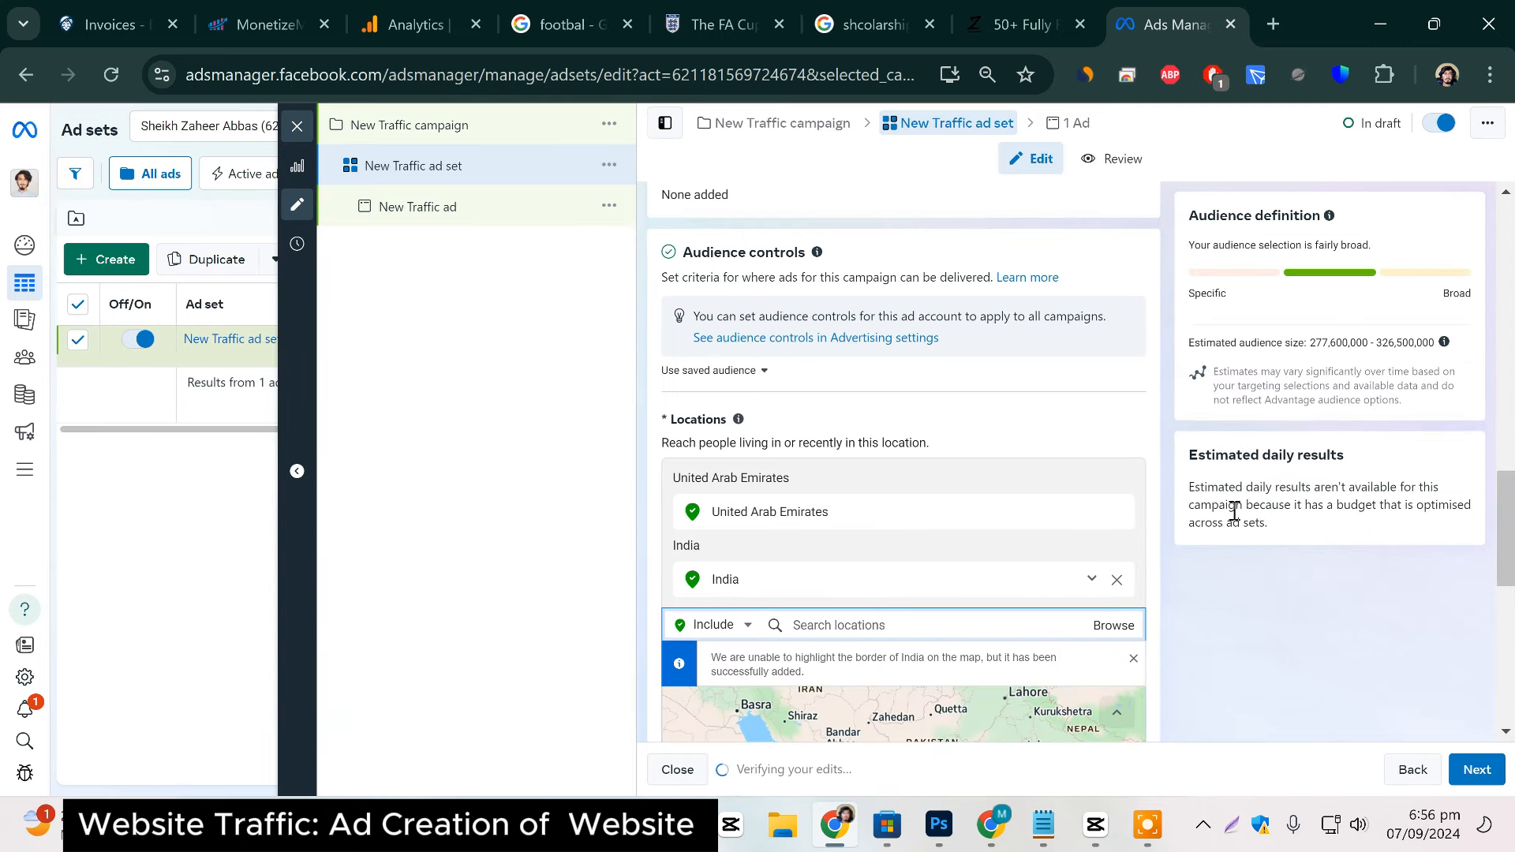
drag(1508, 534, 1508, 542)
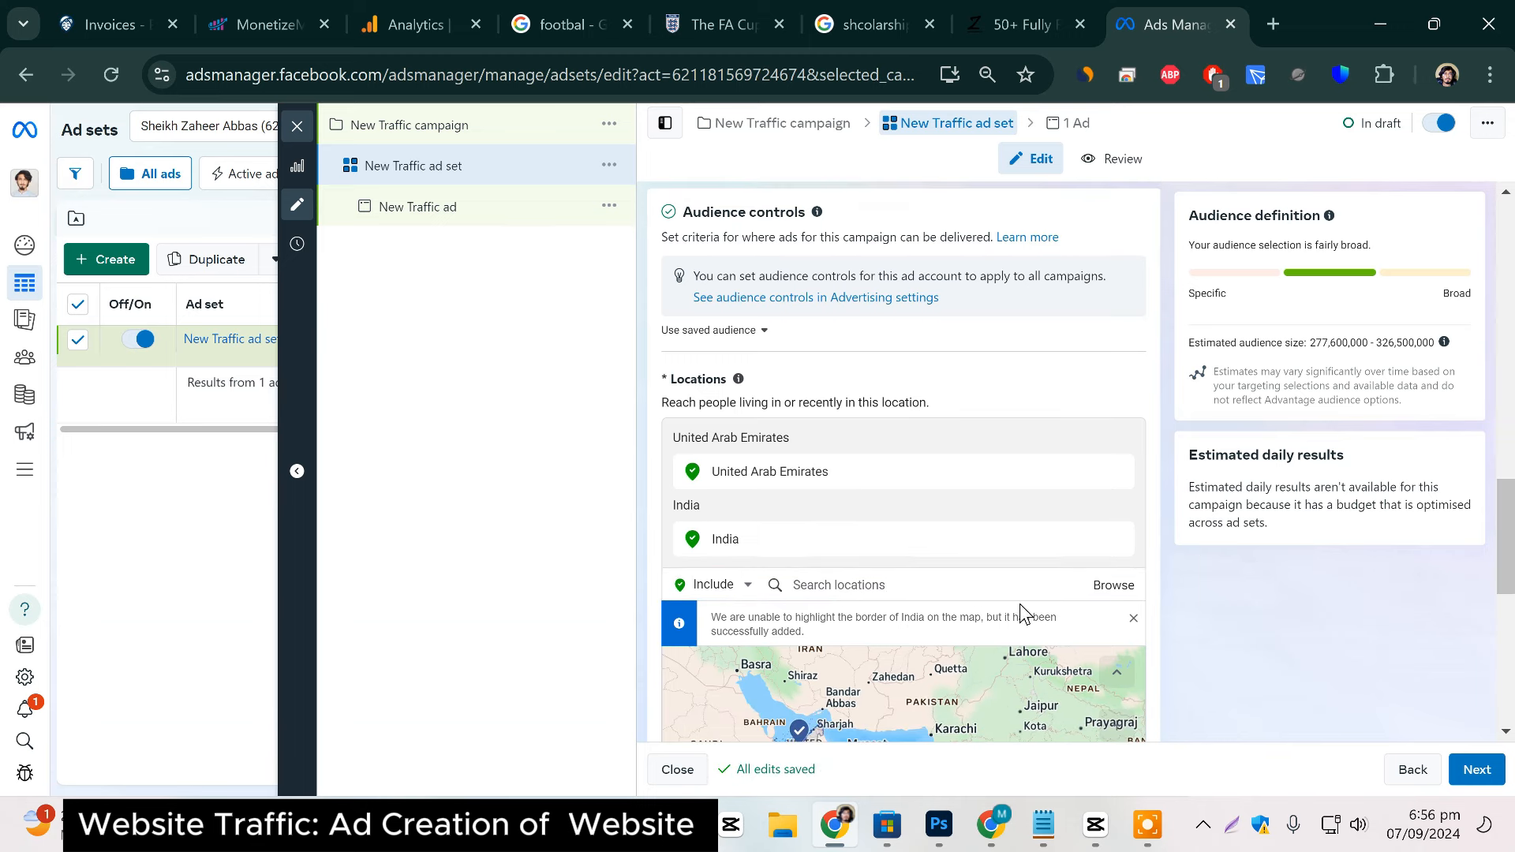
scroll(1435, 601, down, 3)
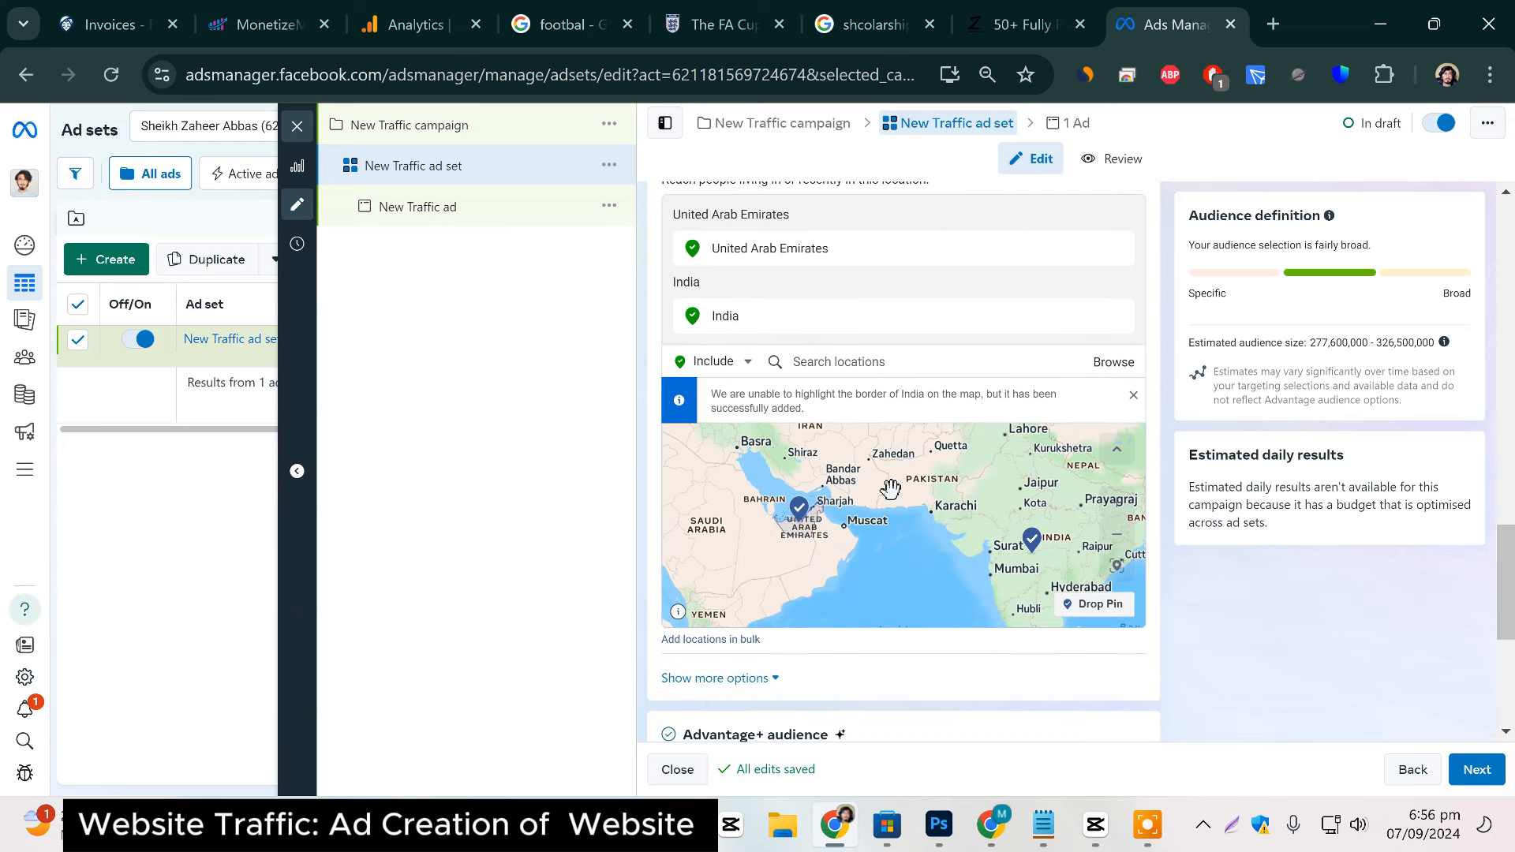
click(841, 364)
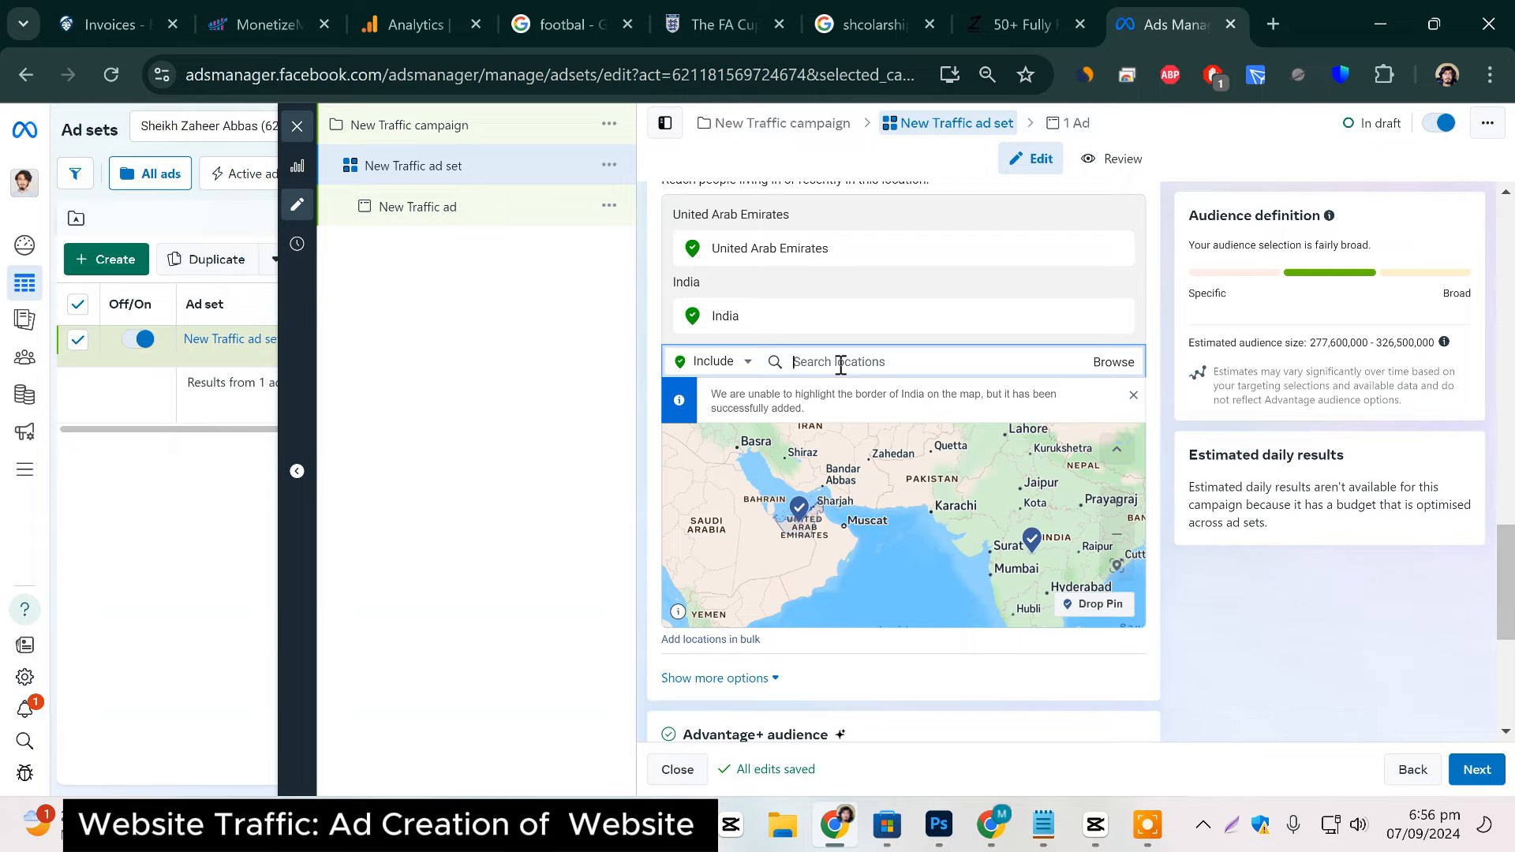
text(pakista)
key(Return)
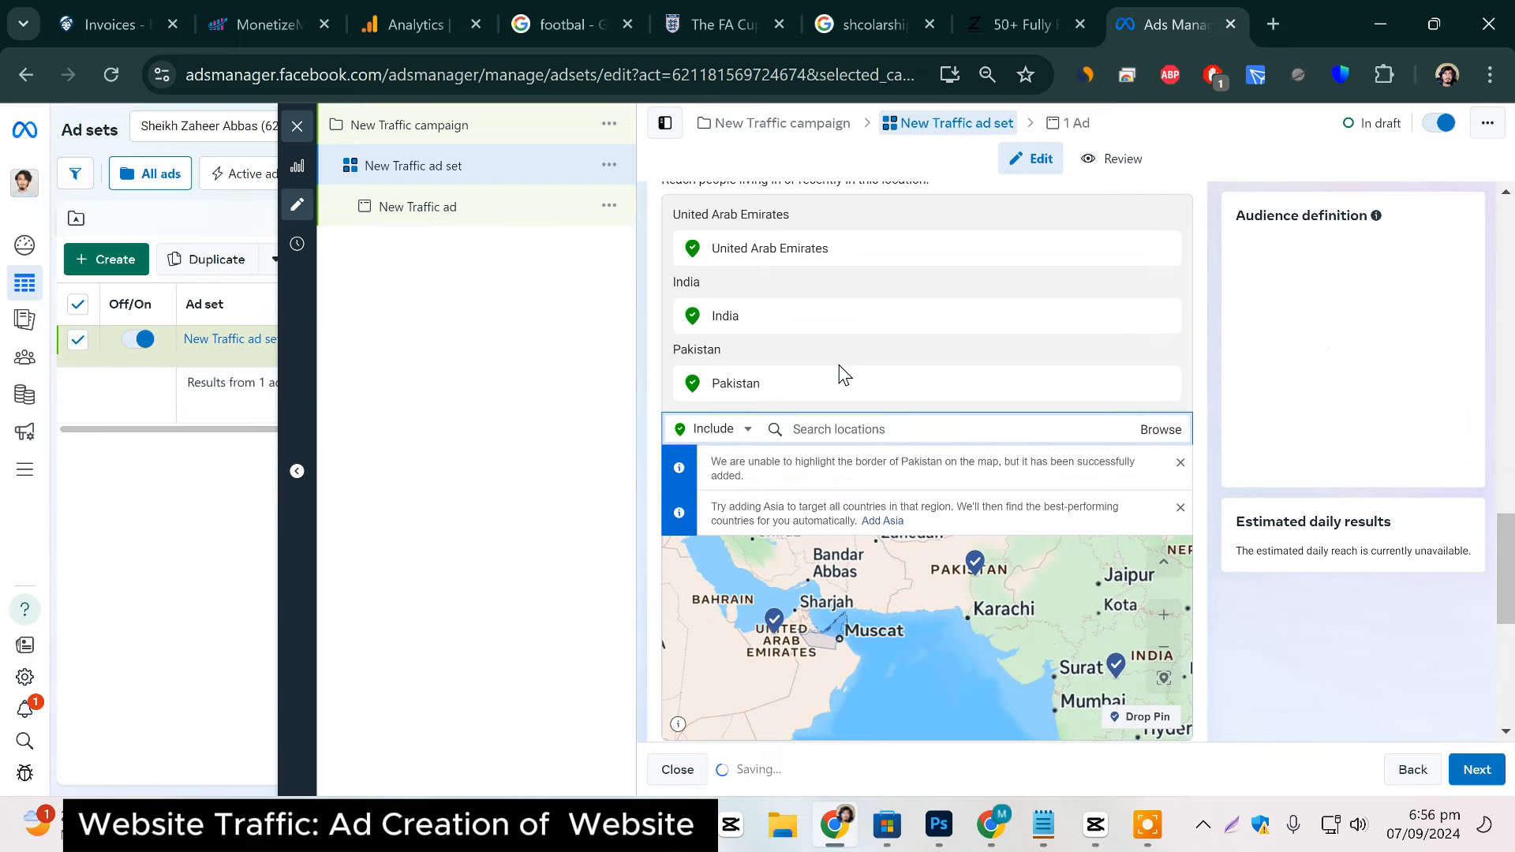
Add the countries Japan and Netherlands to the ad set's included locations.
text(jap)
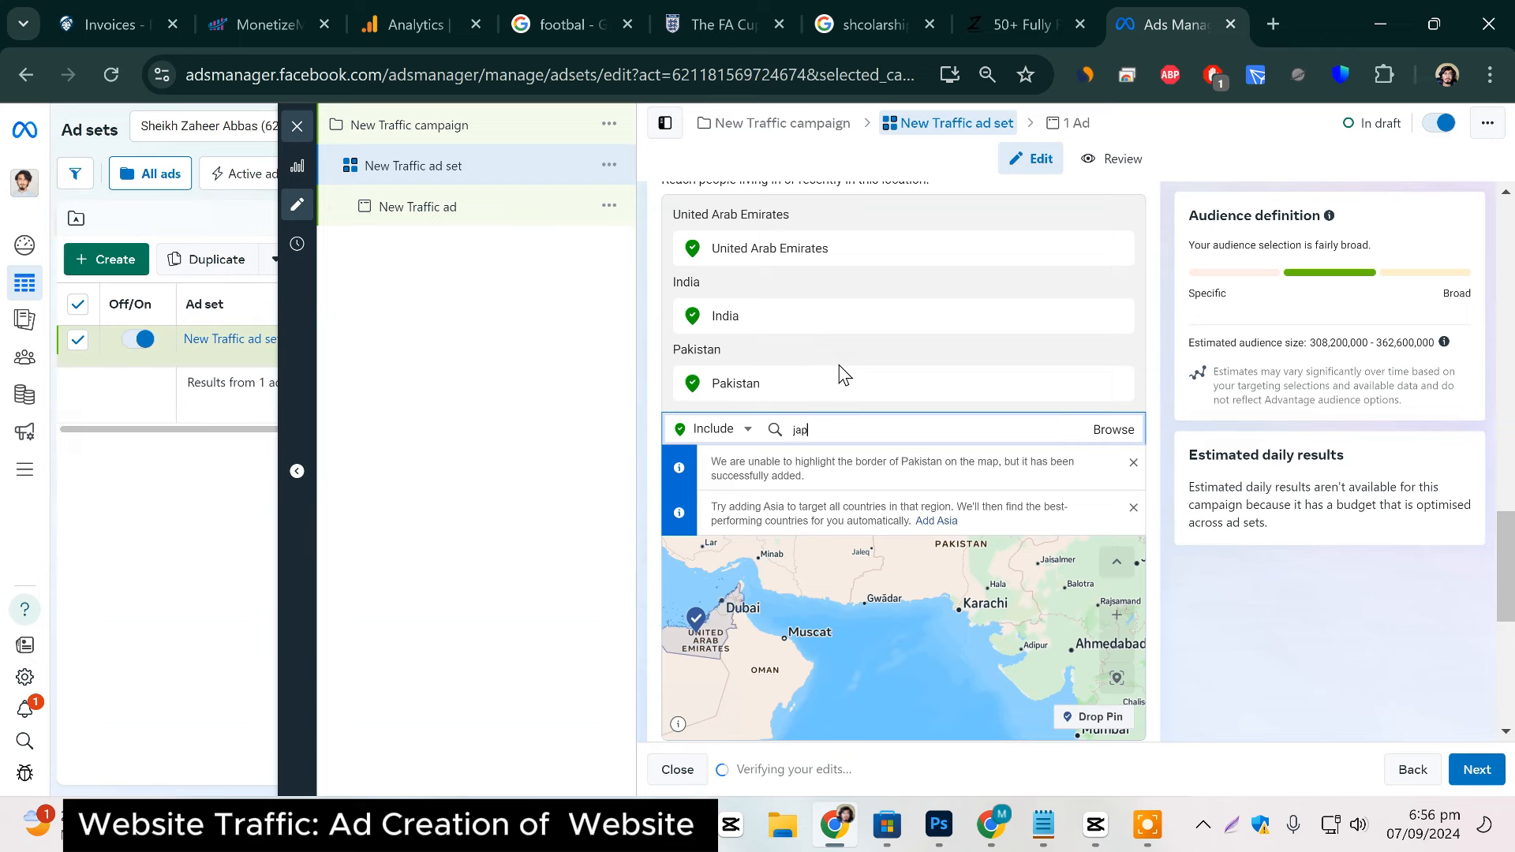
text(an)
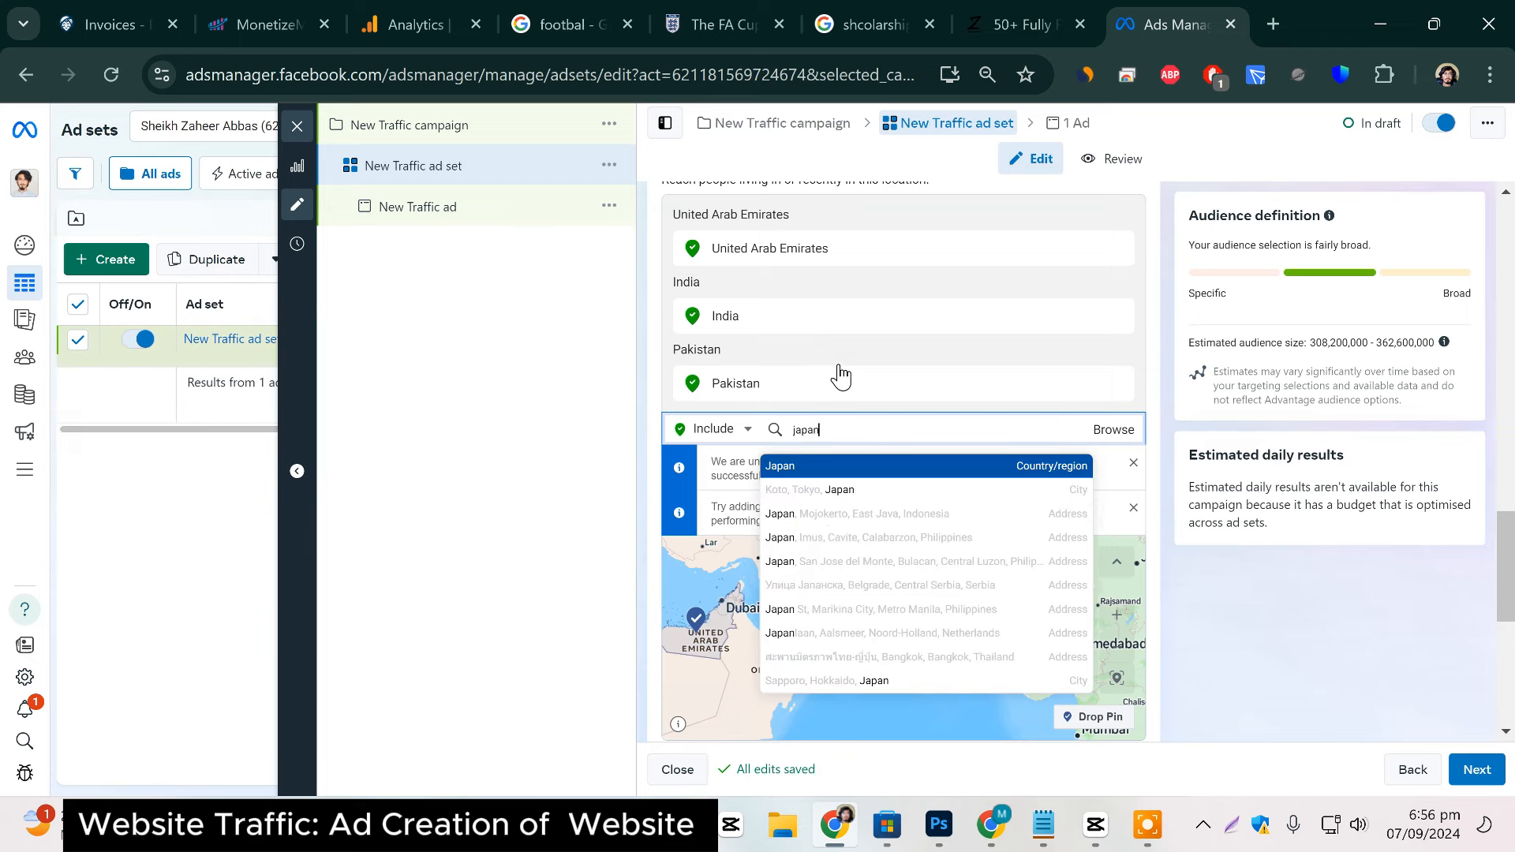
key(Return)
text(luc)
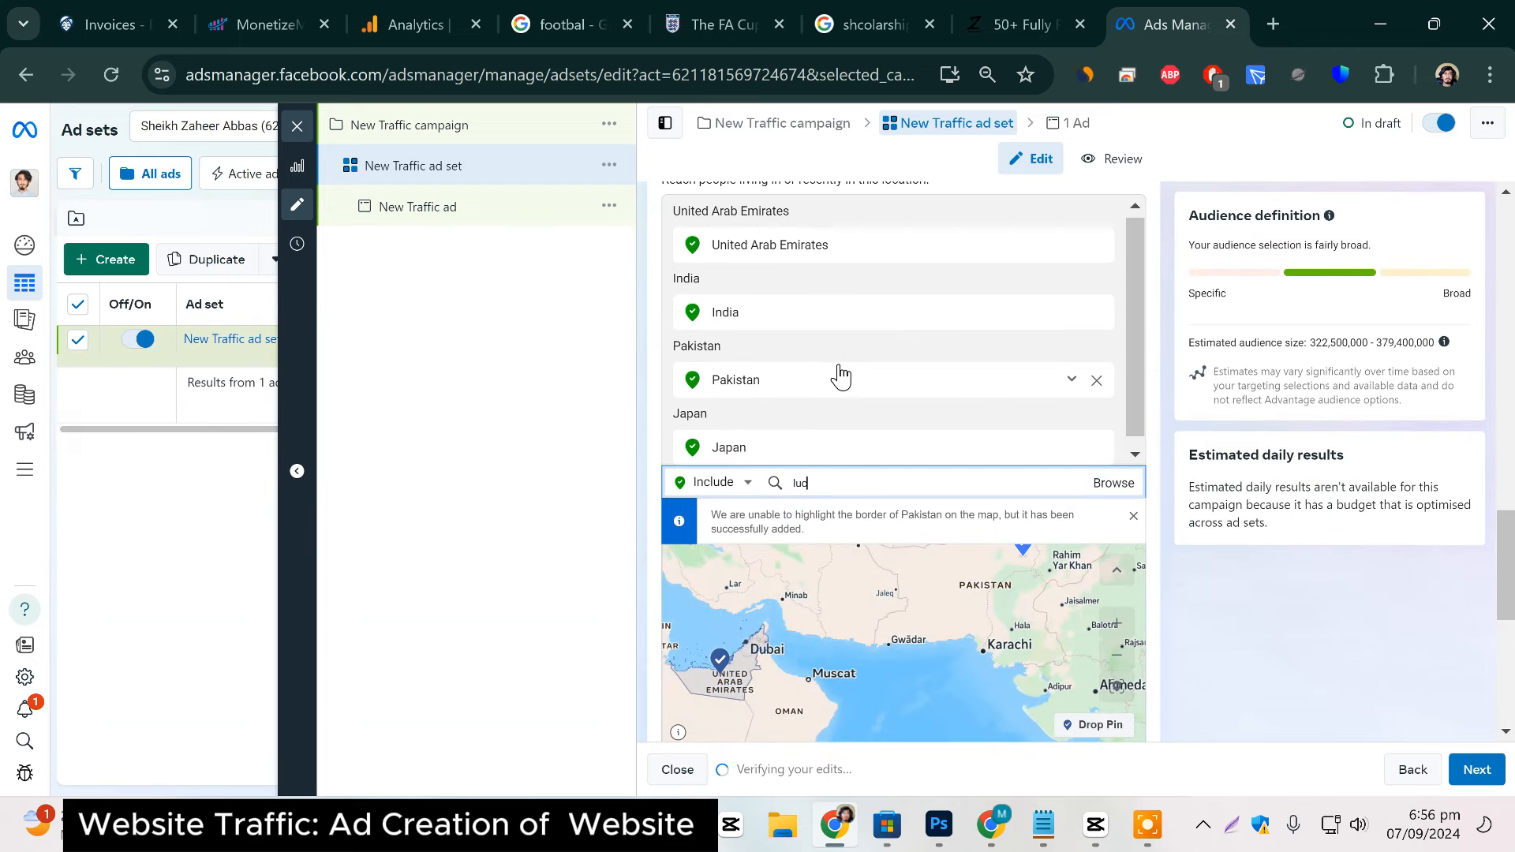
key(BackSpace)
key(BackSpace)
key(BackSpace)
key(BackSpace)
text(netherlands)
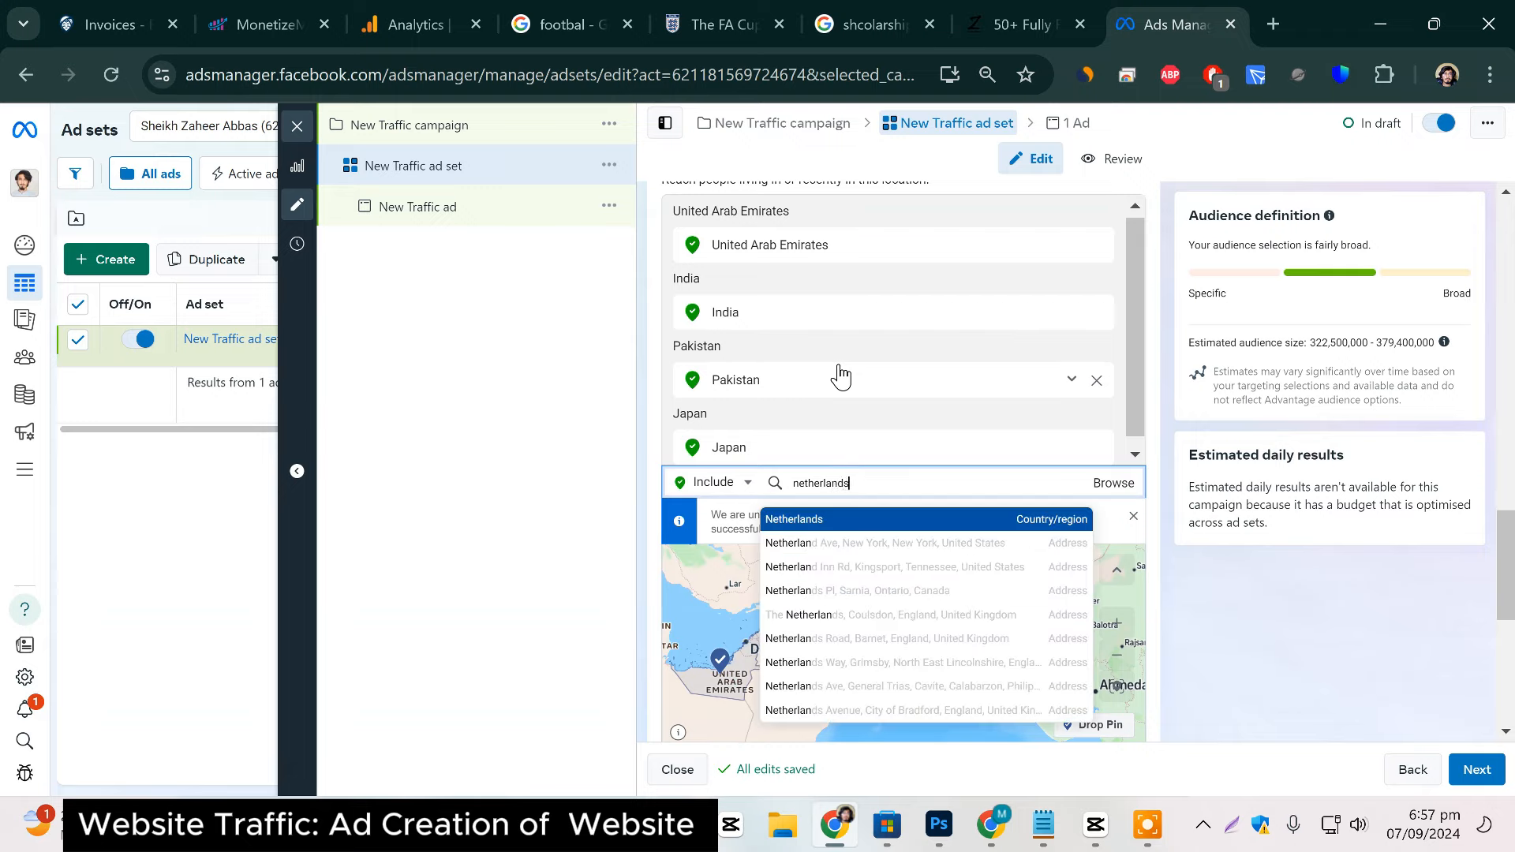
key(Return)
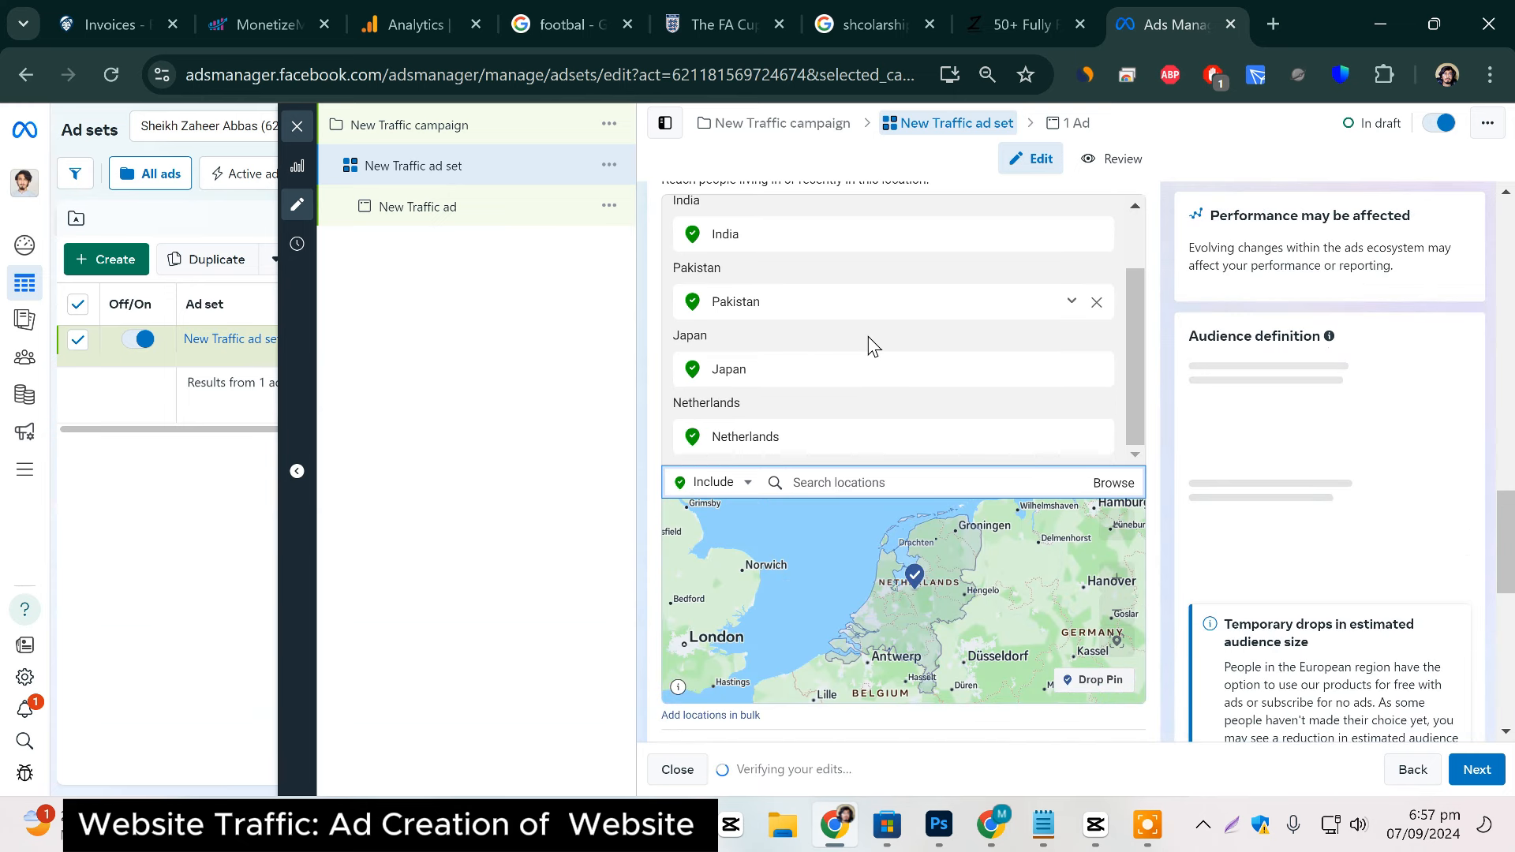
Review the ad set's Advantage+ audience, beneficiary and payer, and placement settings.
scroll(869, 342, down, 3)
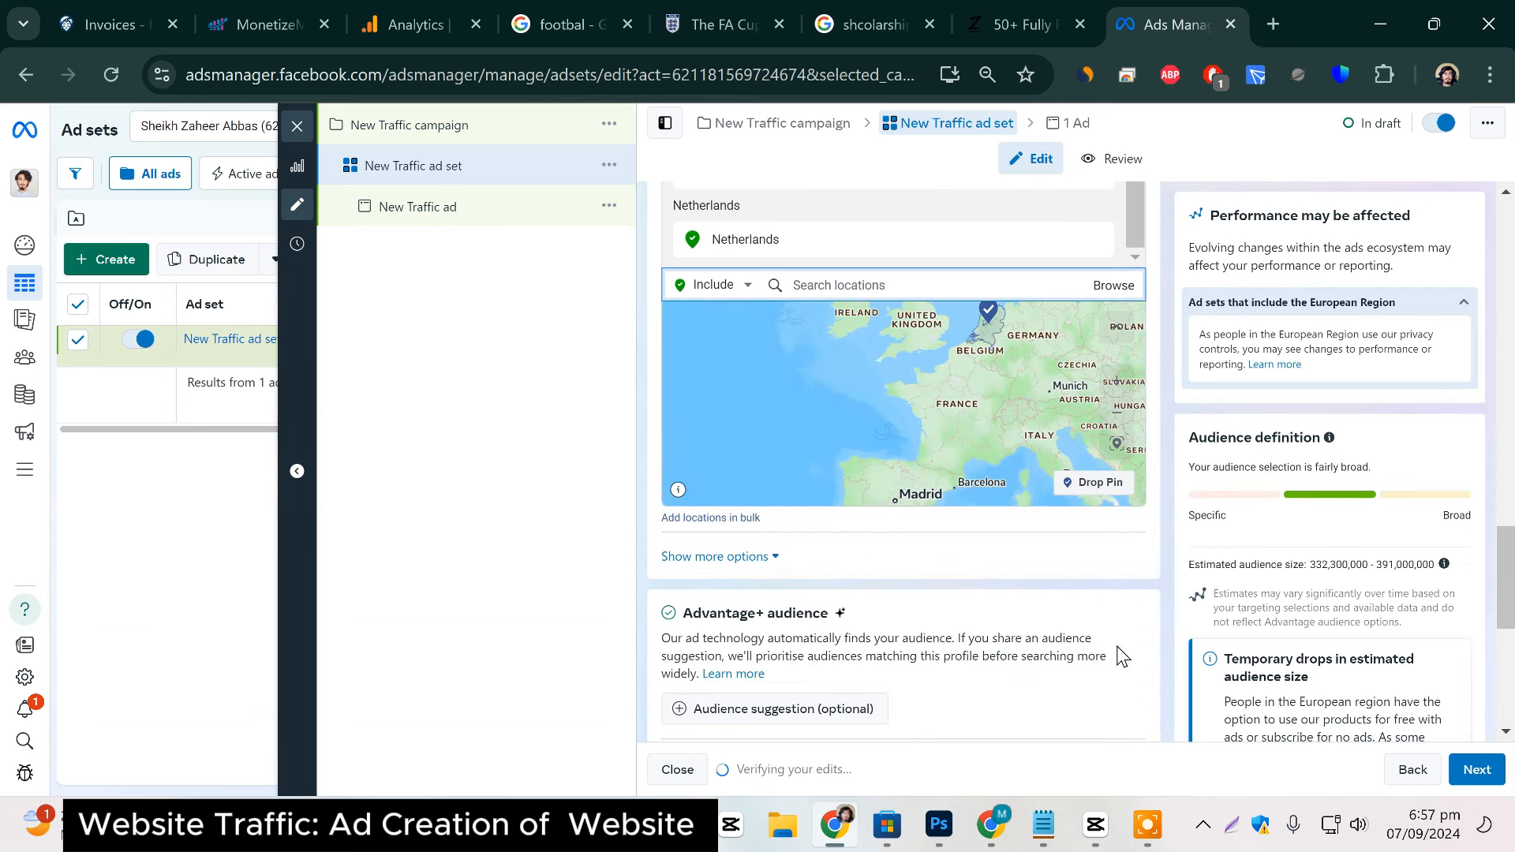
scroll(1084, 639, down, 5)
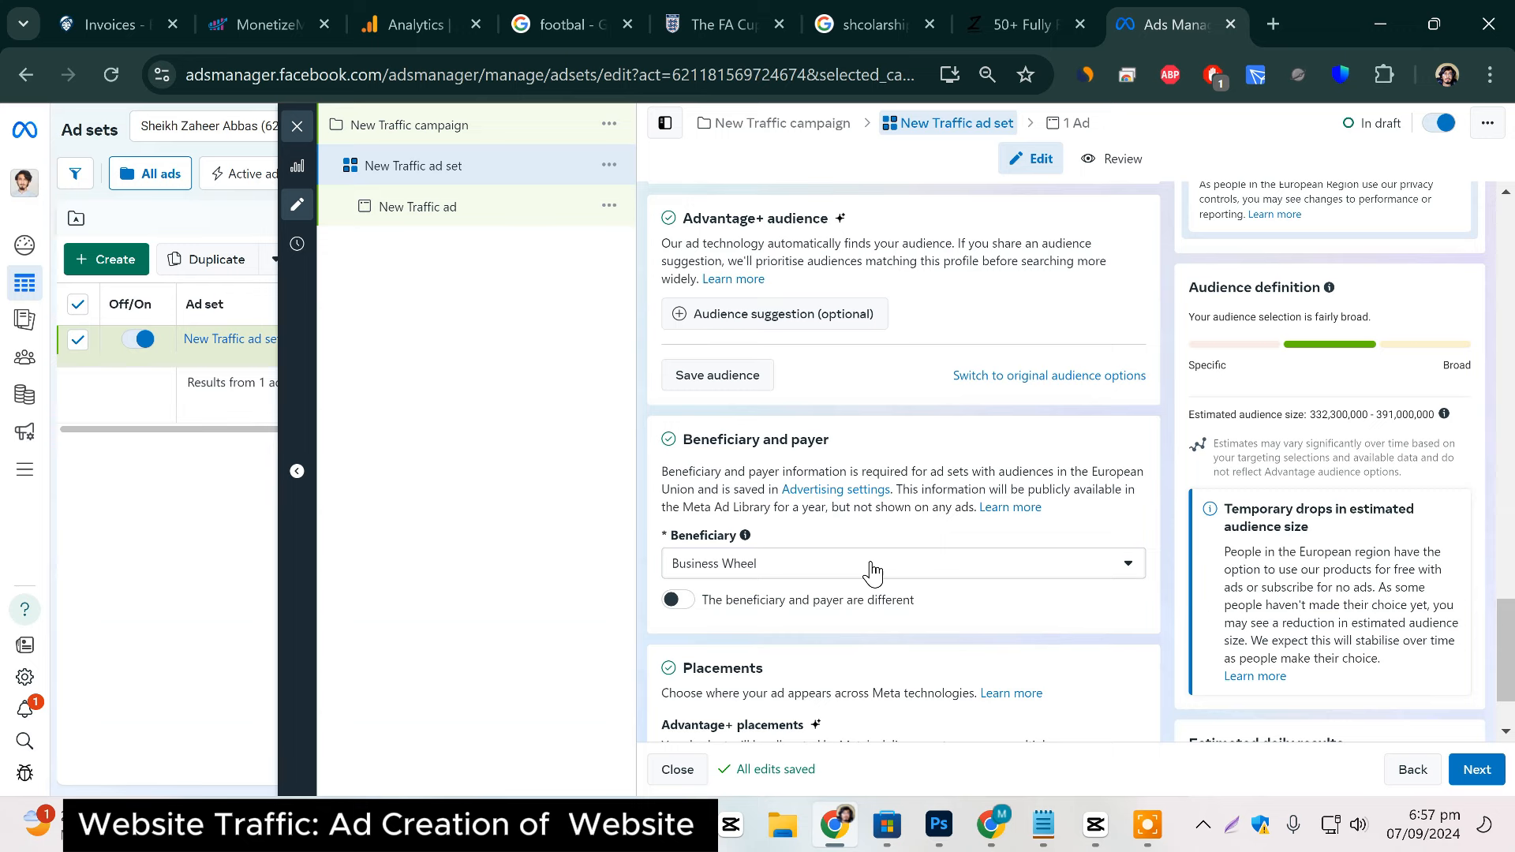
scroll(872, 570, down, 2)
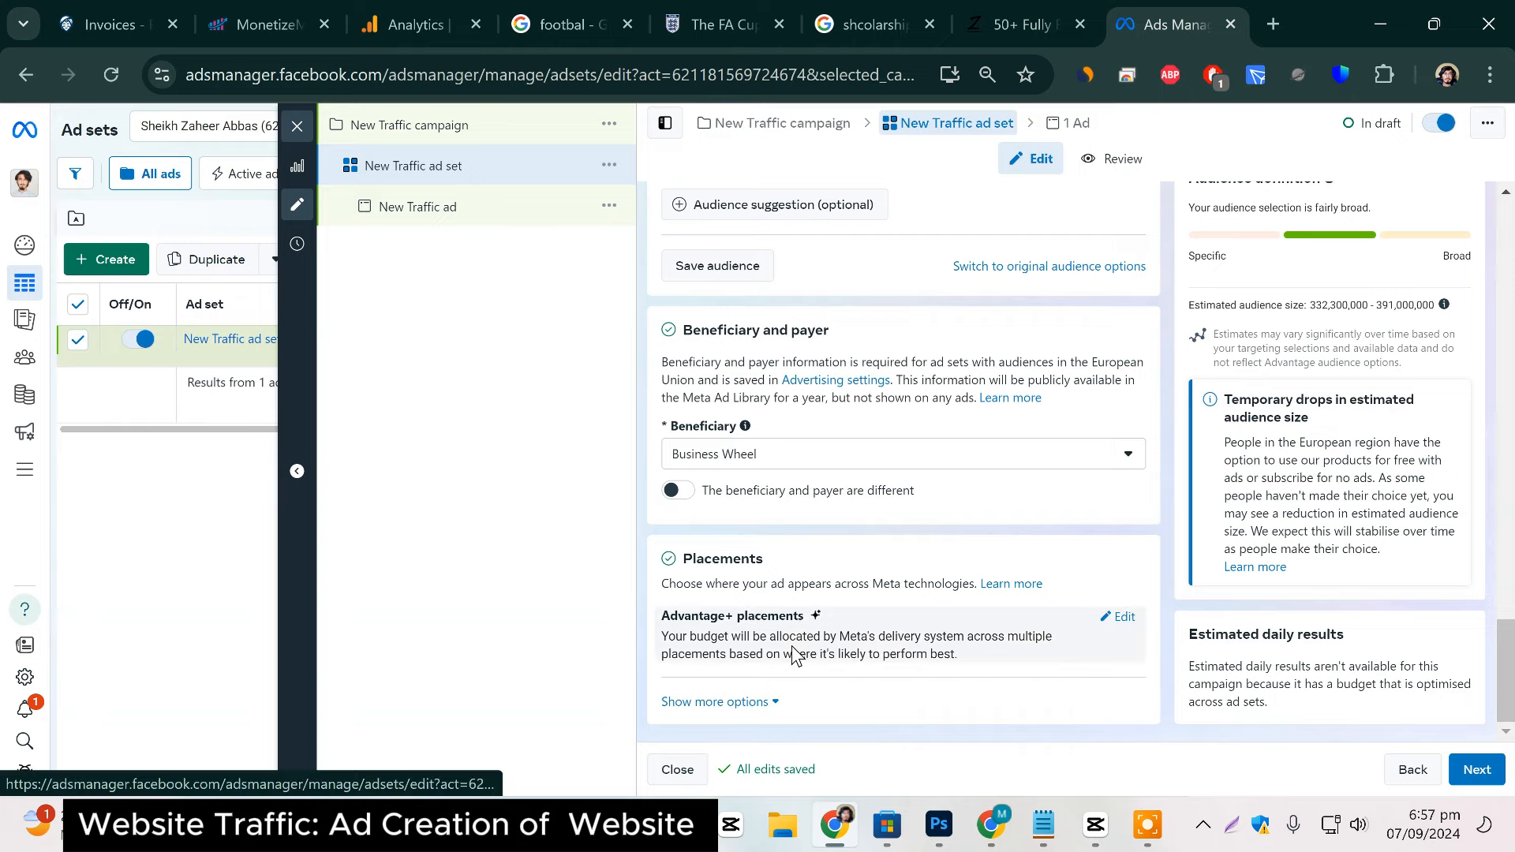
click(750, 710)
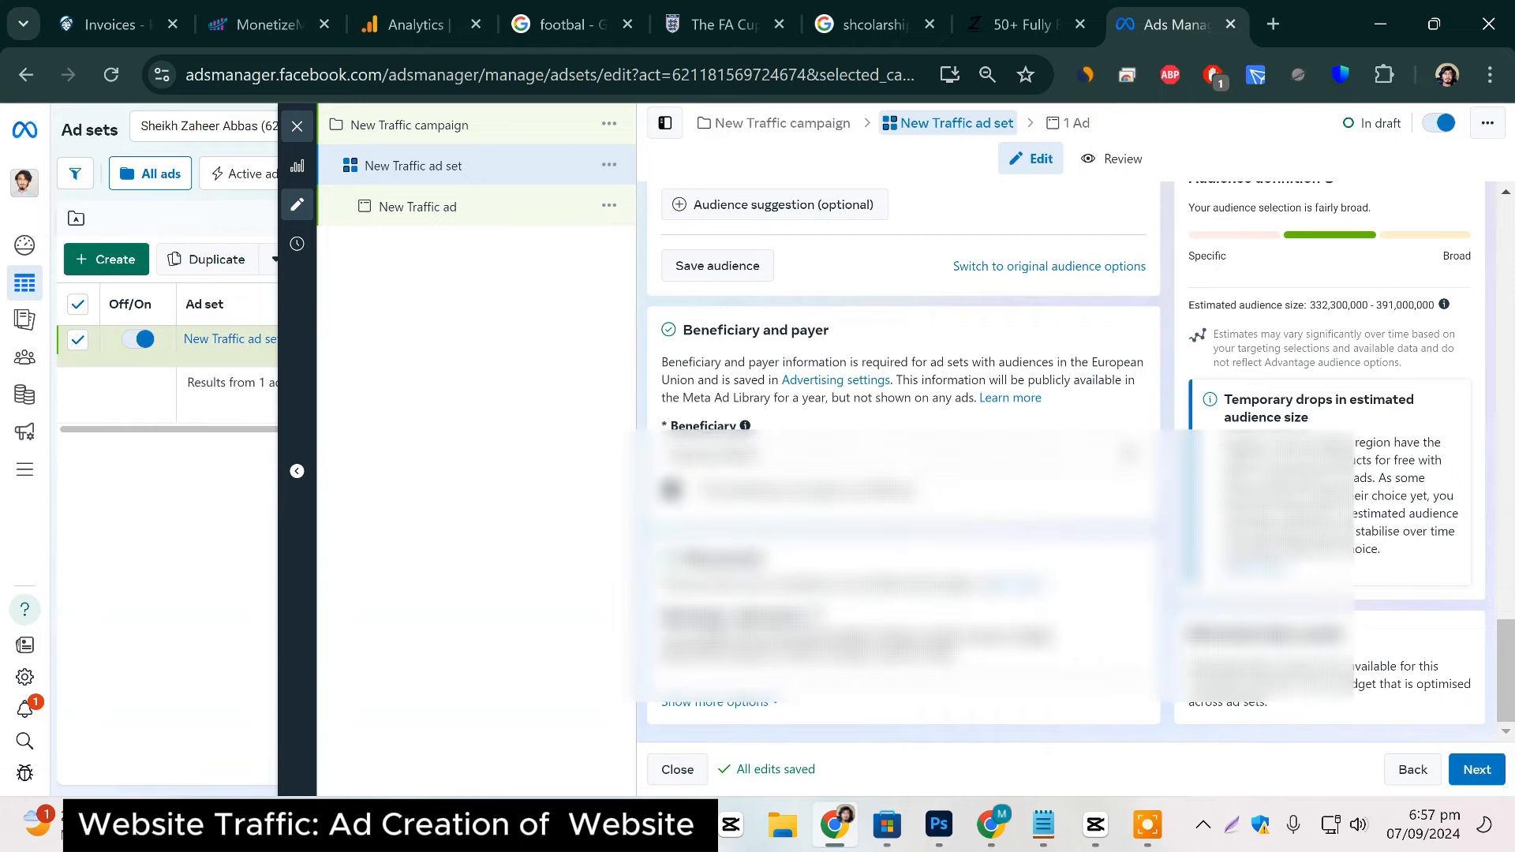
scroll(1026, 584, up, 5)
scroll(932, 543, up, 4)
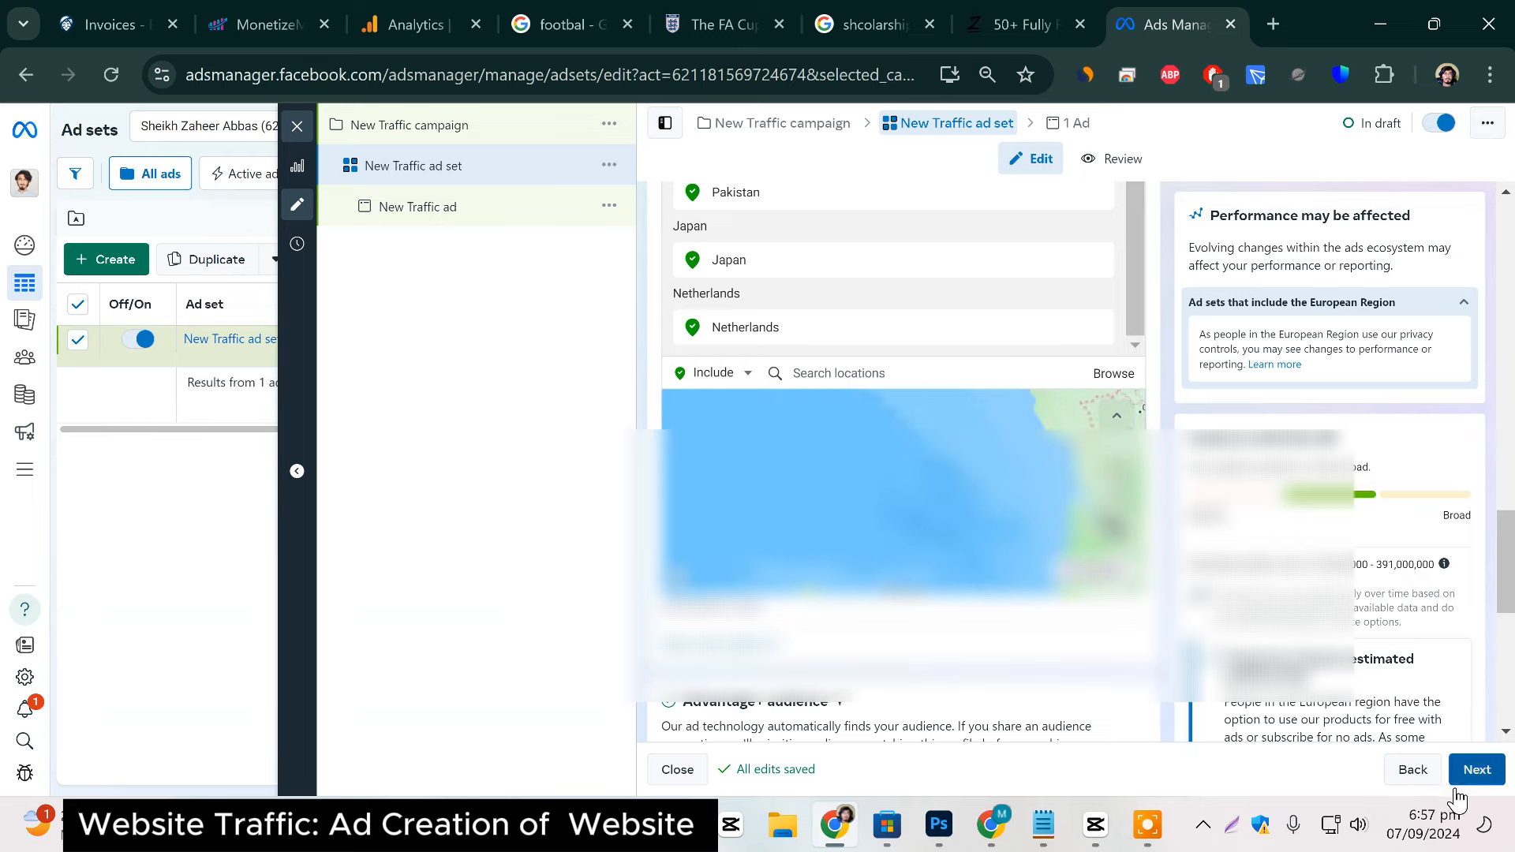
Continue to the New Traffic ad and view its identity, ad setup and creative source settings.
click(1451, 773)
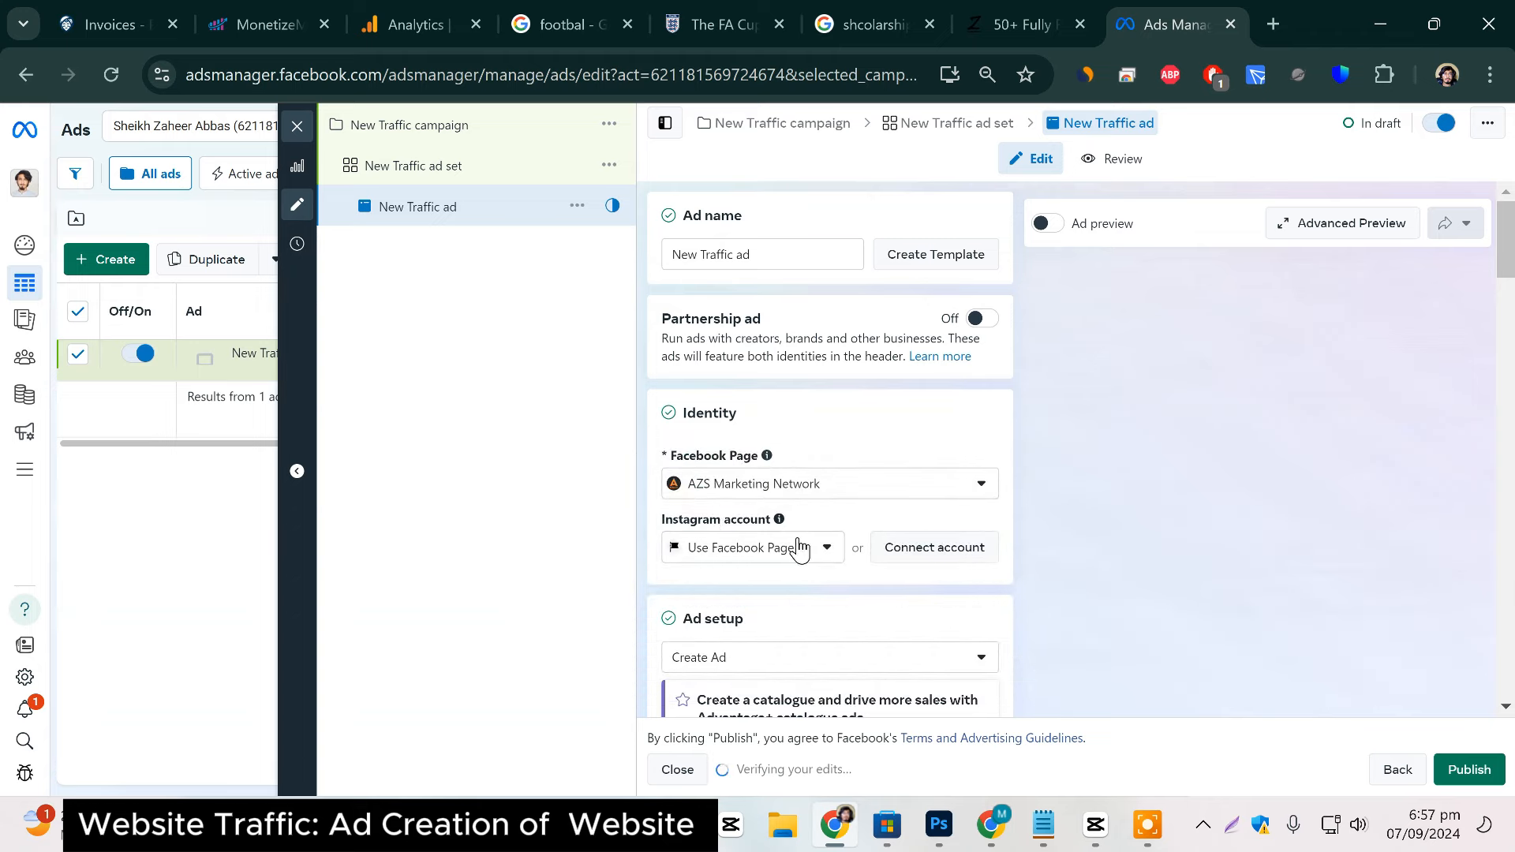
scroll(802, 576, down, 2)
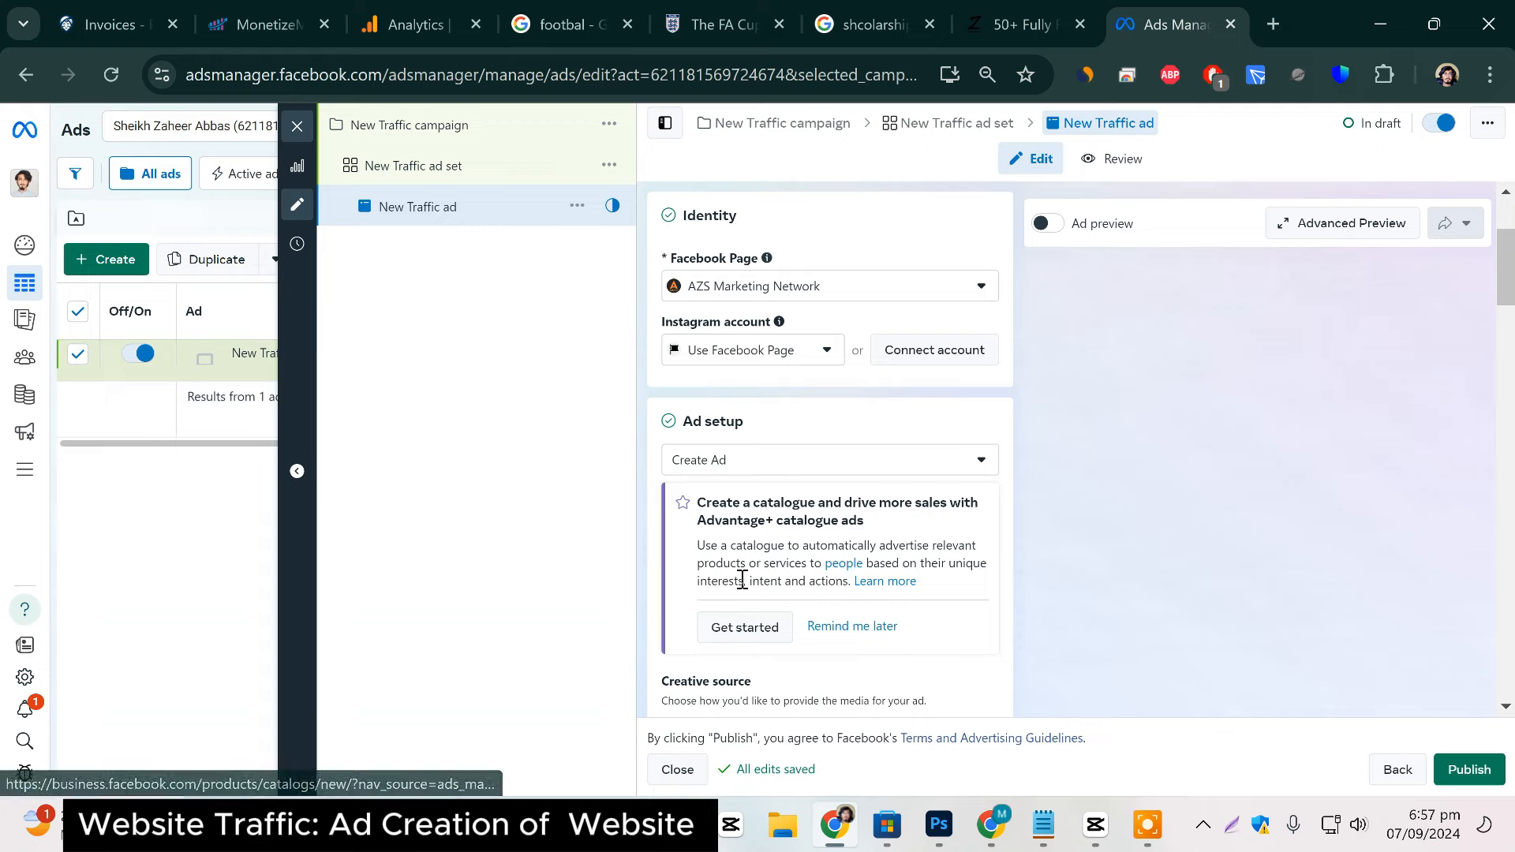
scroll(817, 483, down, 2)
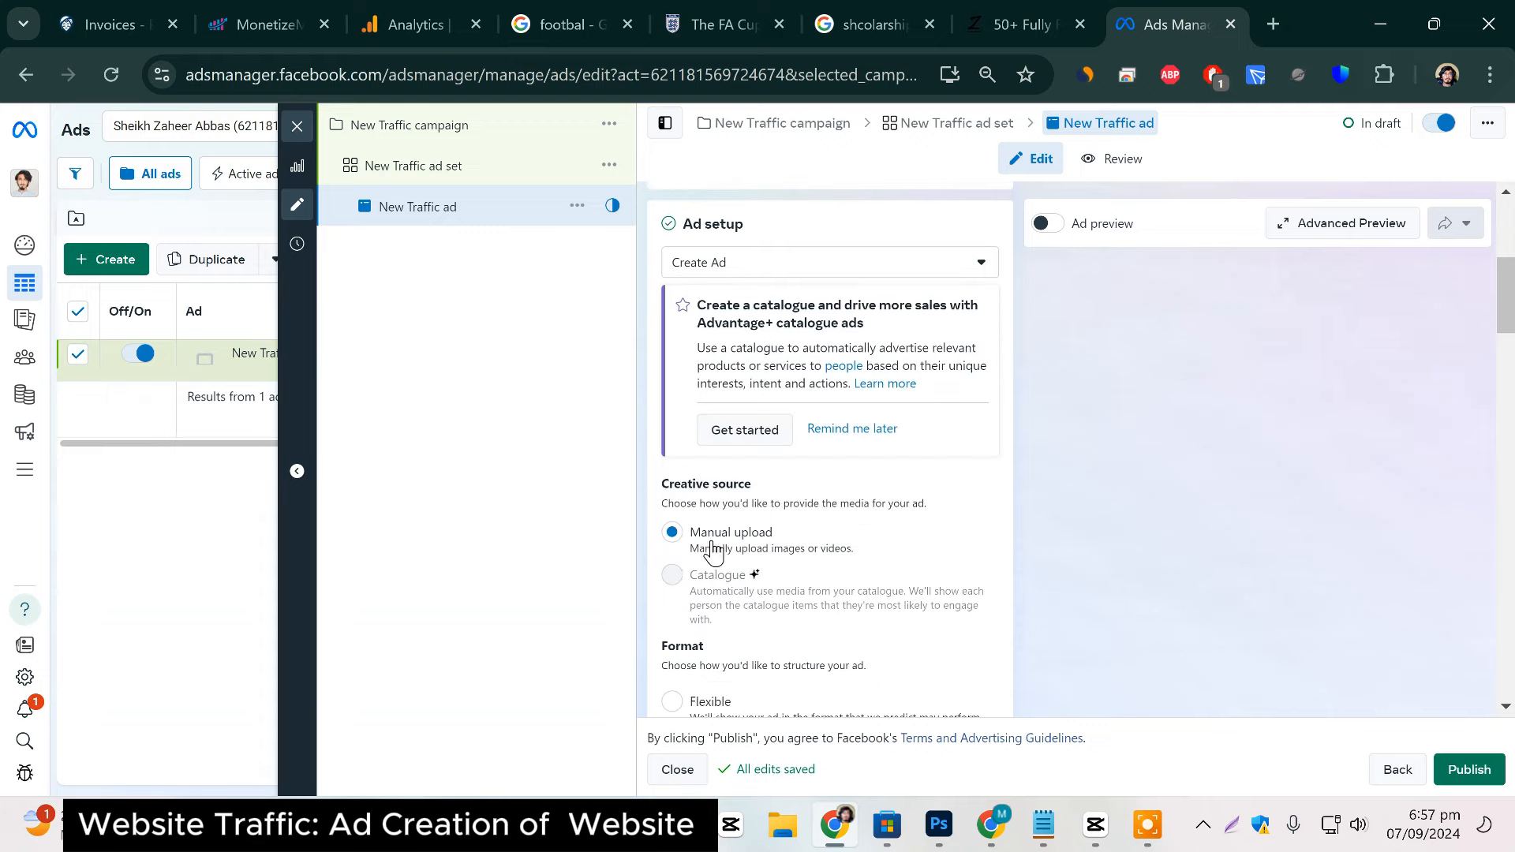
Set the New Traffic ad's call to action to Watch more and open its headline for editing.
scroll(734, 576, down, 6)
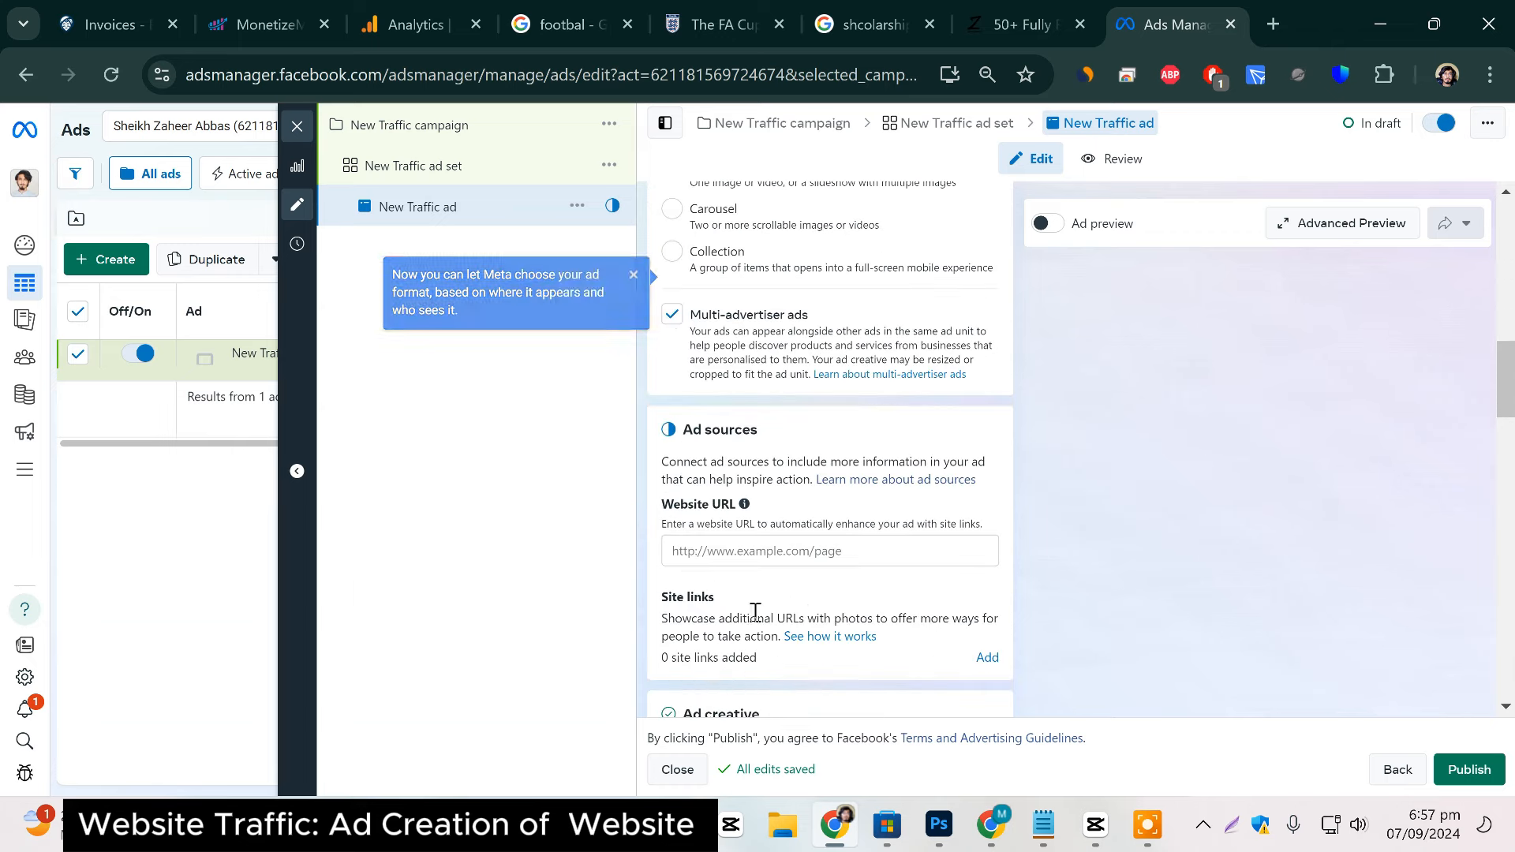
scroll(799, 550, down, 4)
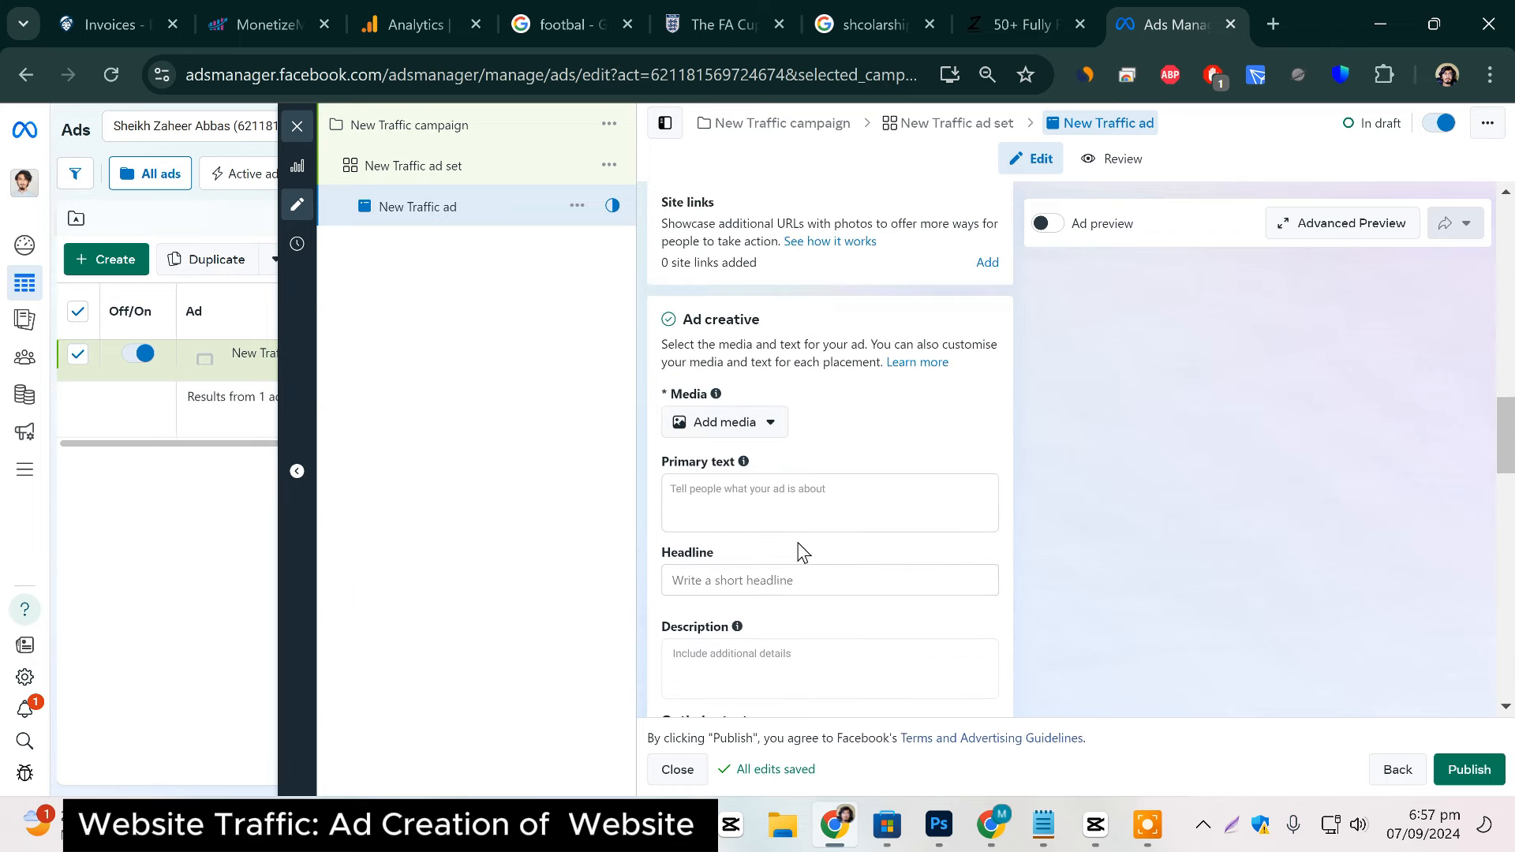
scroll(771, 472, up, 4)
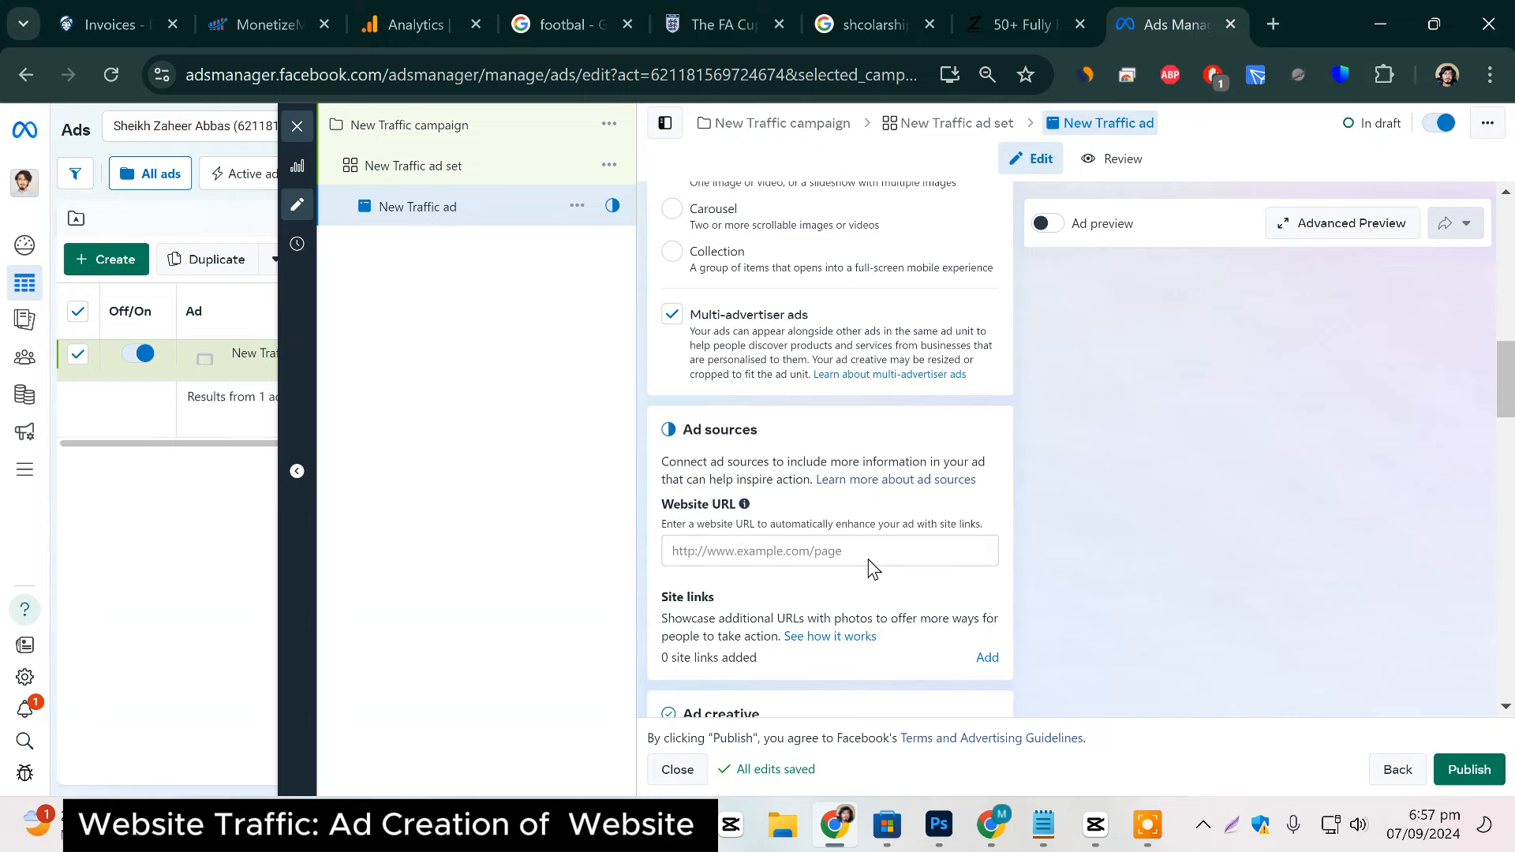
scroll(870, 564, down, 2)
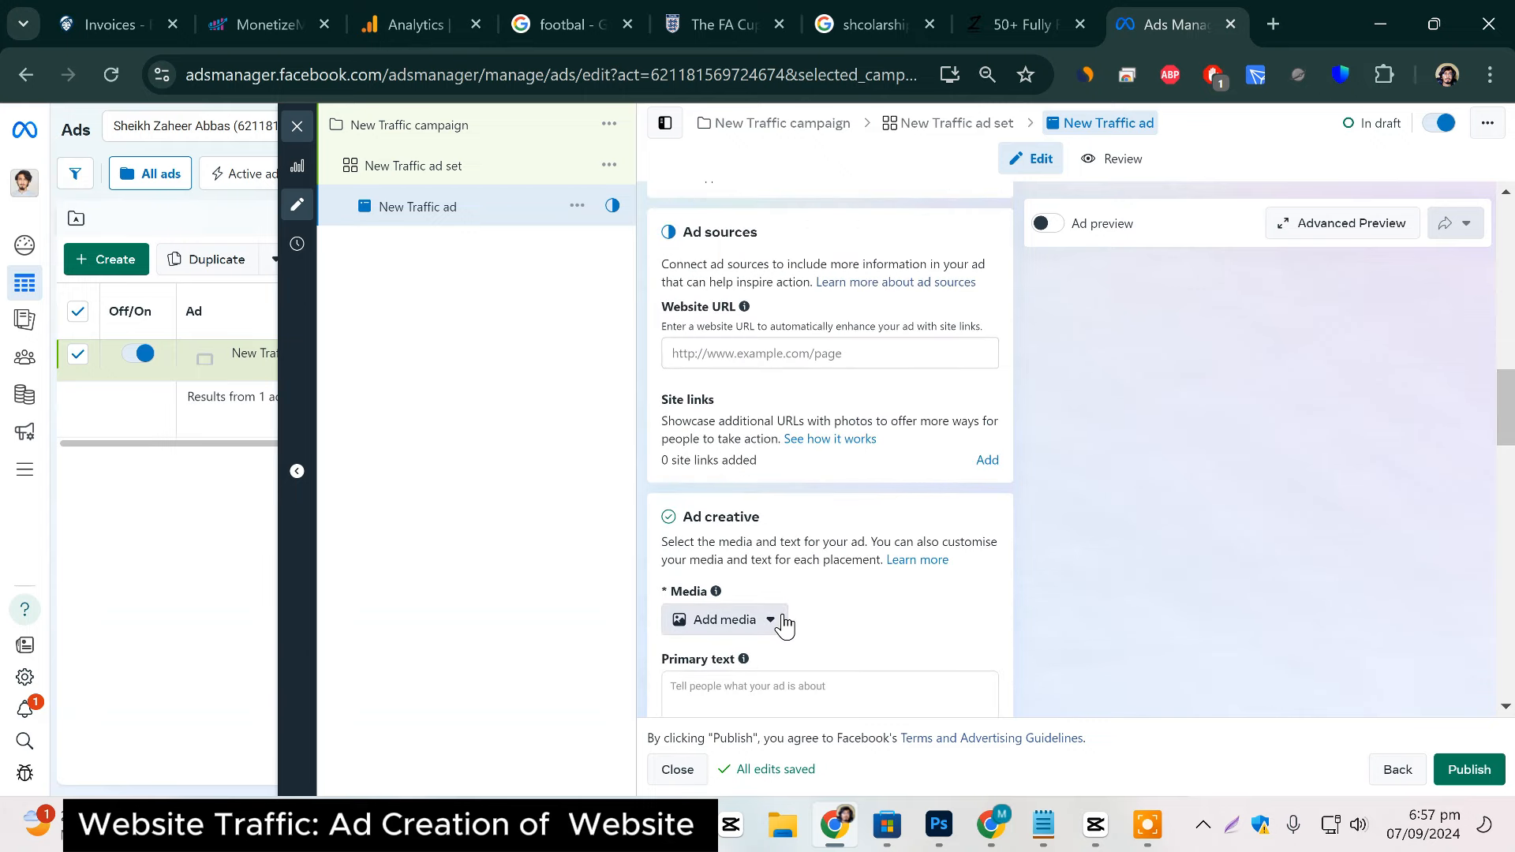
scroll(821, 587, down, 2)
scroll(824, 587, down, 2)
click(824, 597)
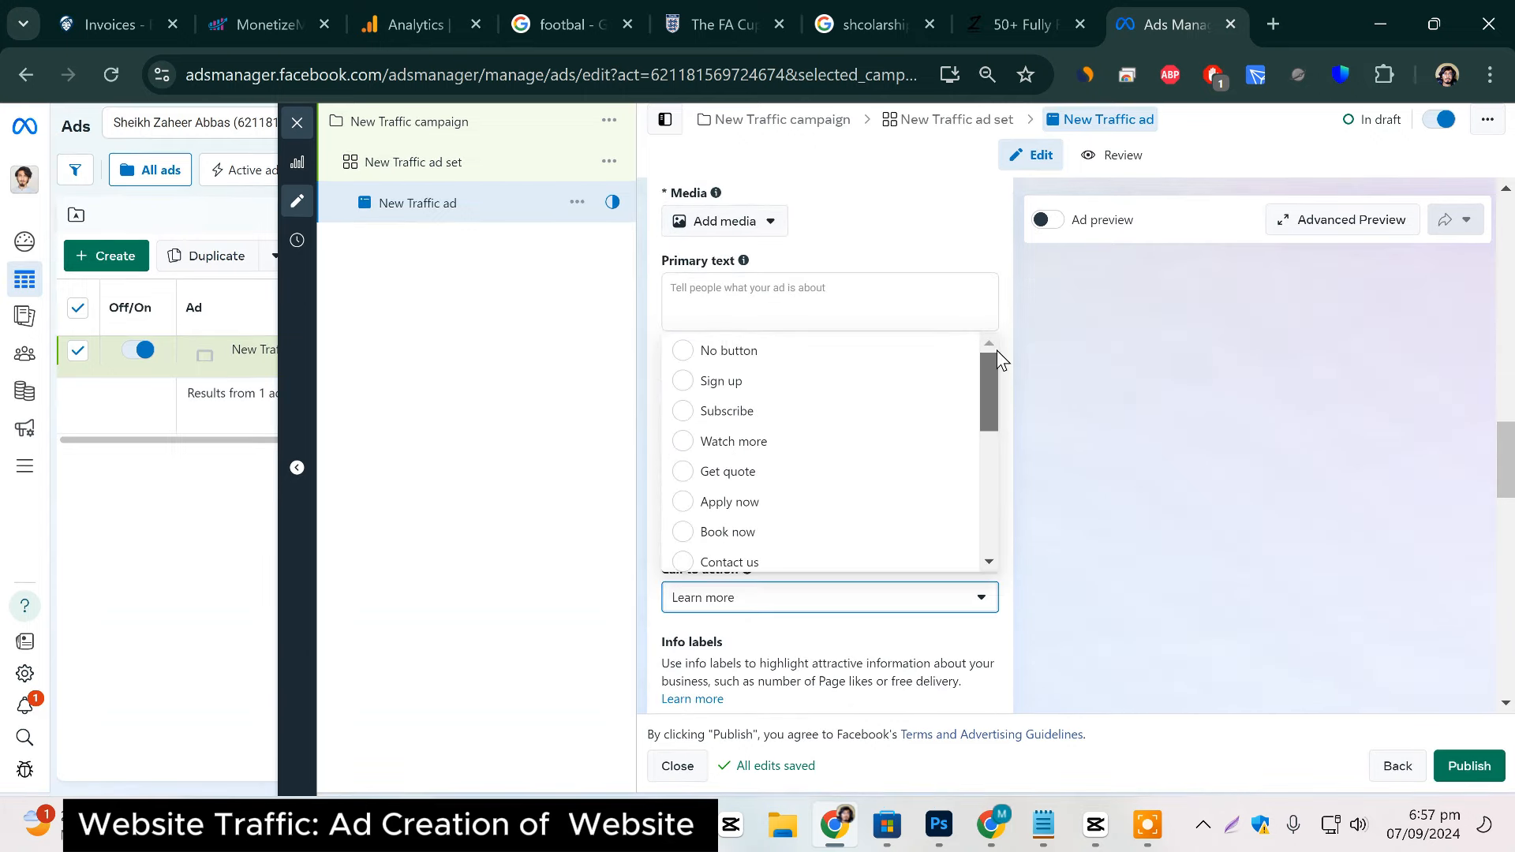
click(805, 443)
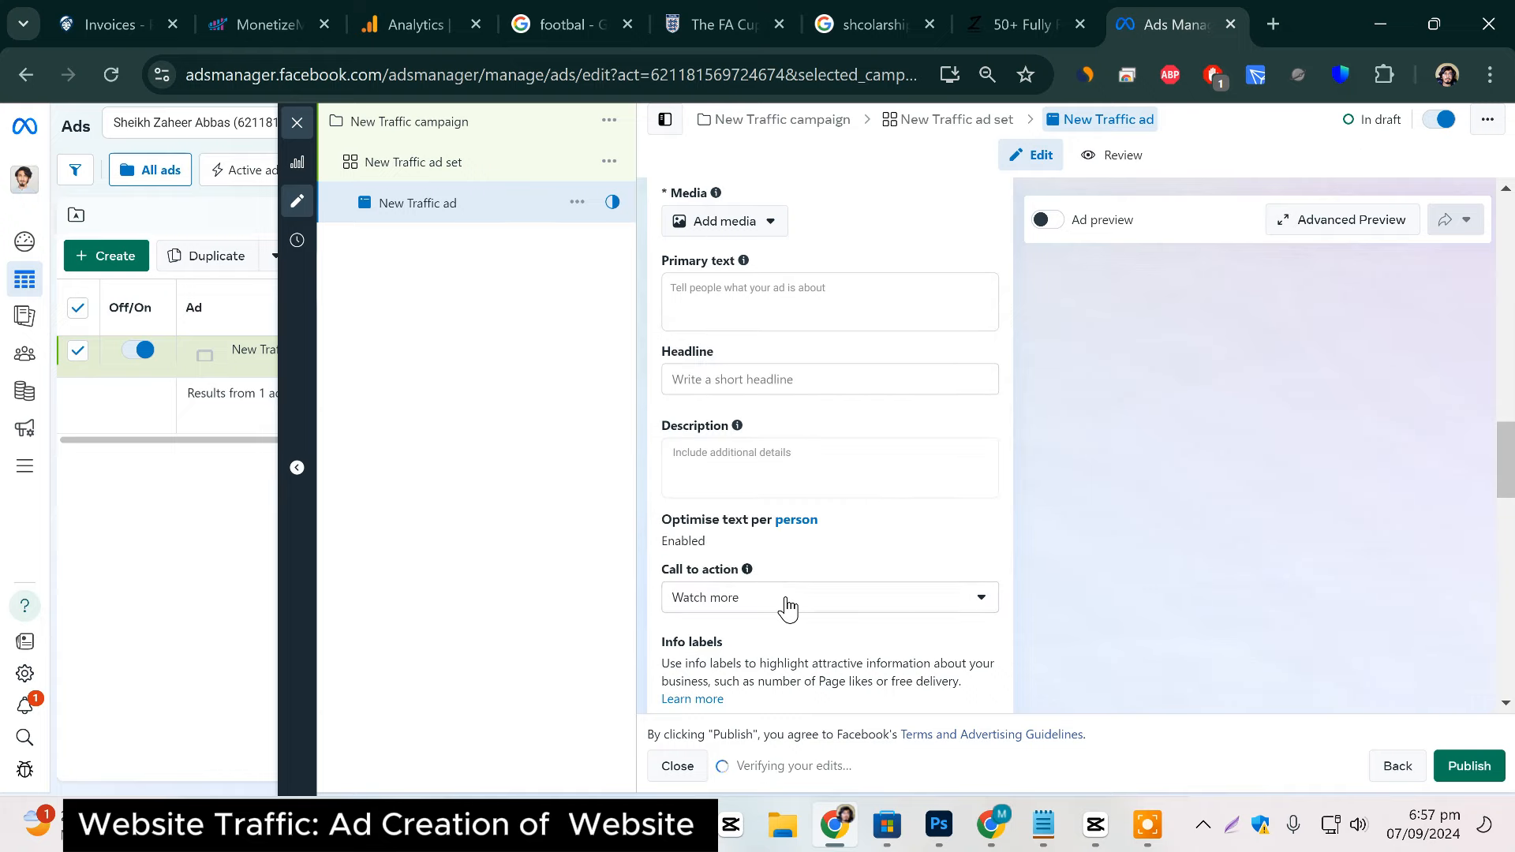
click(793, 380)
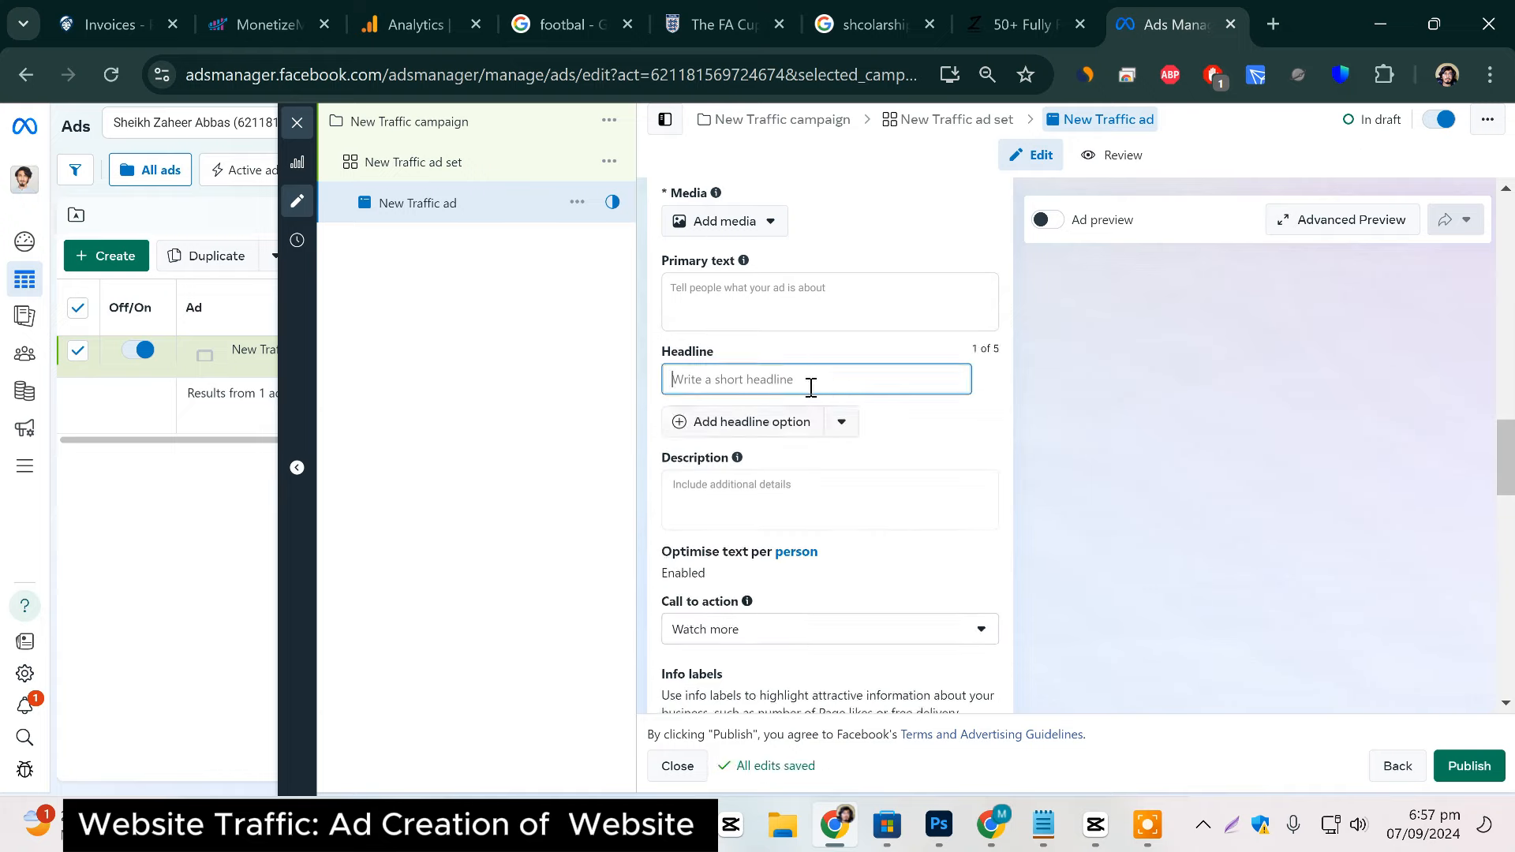
Open YouTube in a new browser tab.
click(1287, 25)
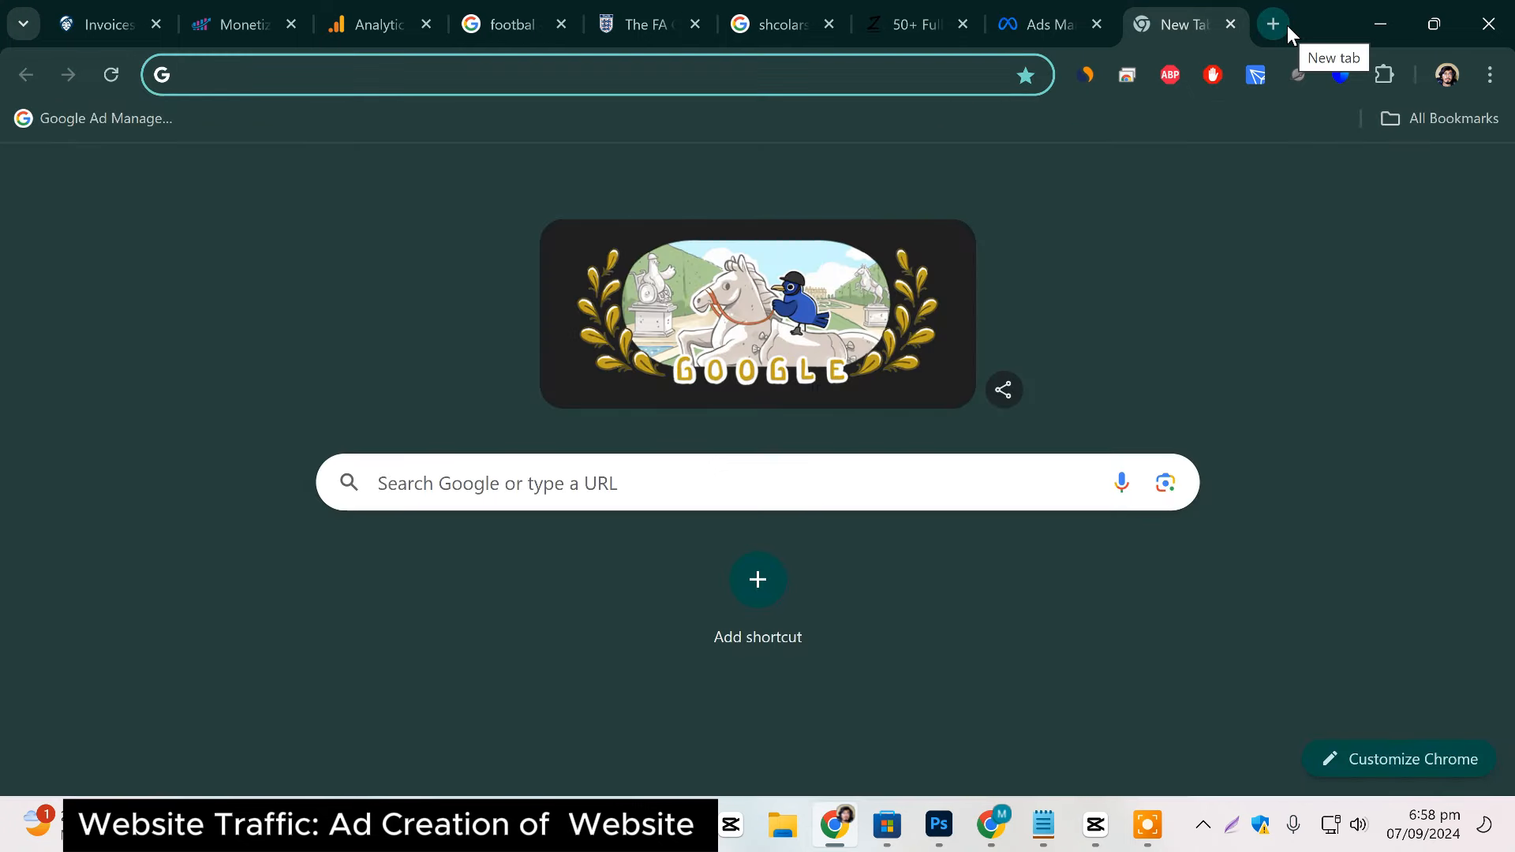
text(youtub)
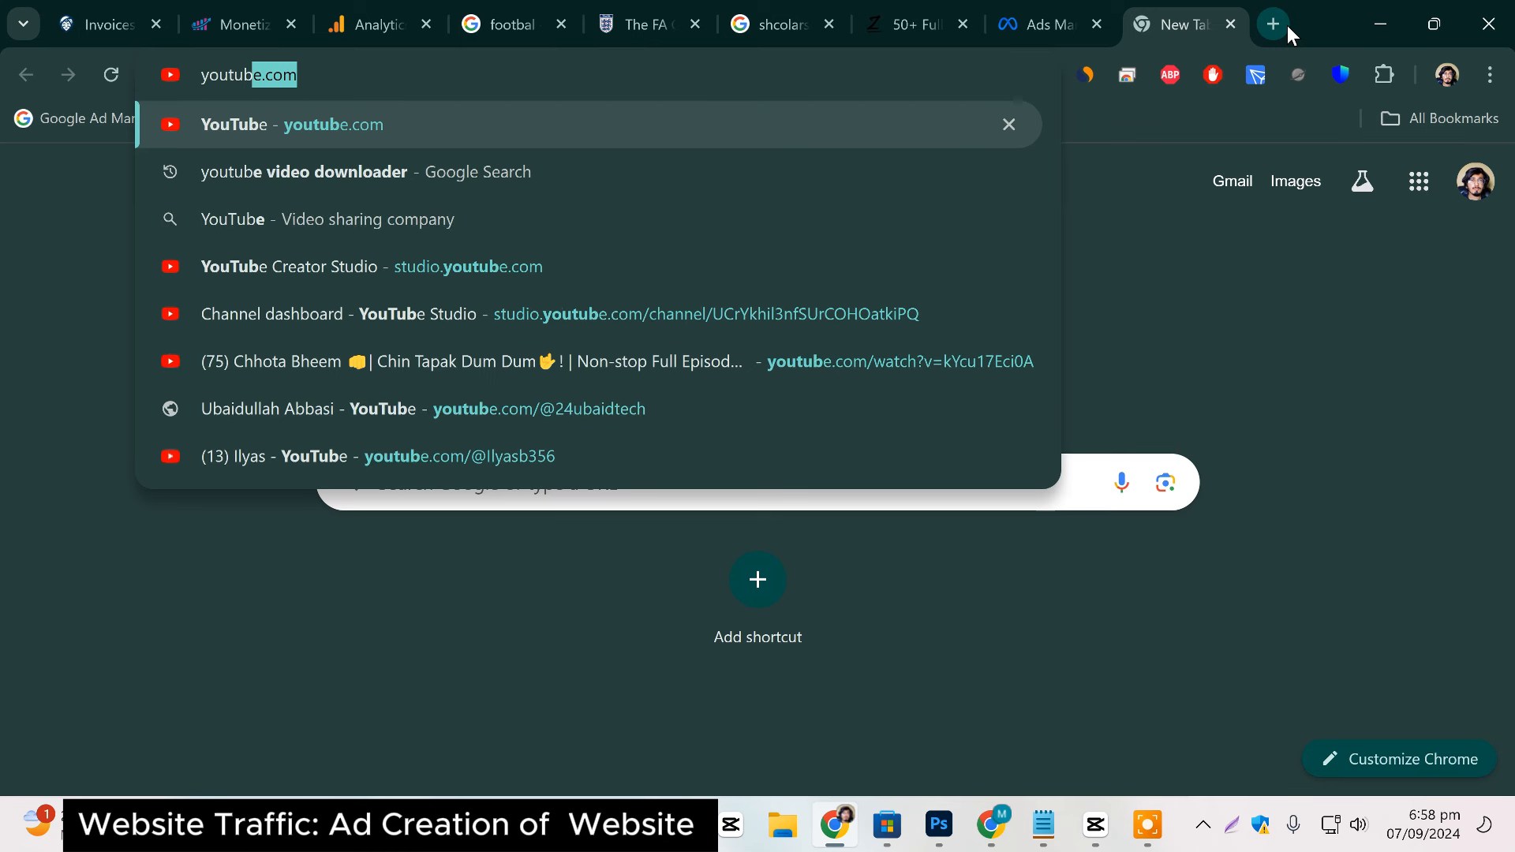
key(Return)
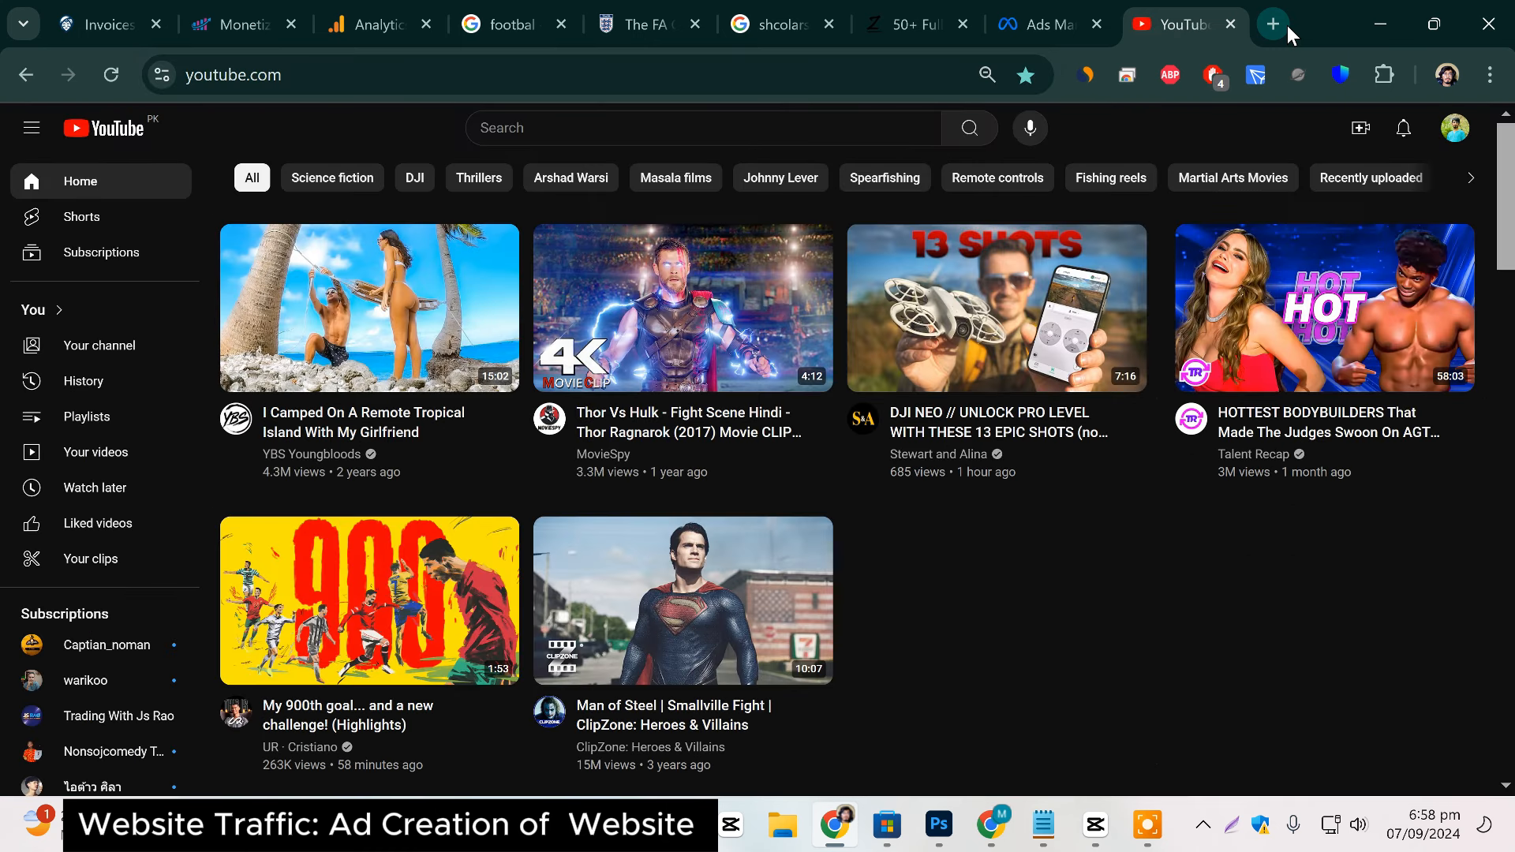
Search YouTube for "movies scene".
click(711, 126)
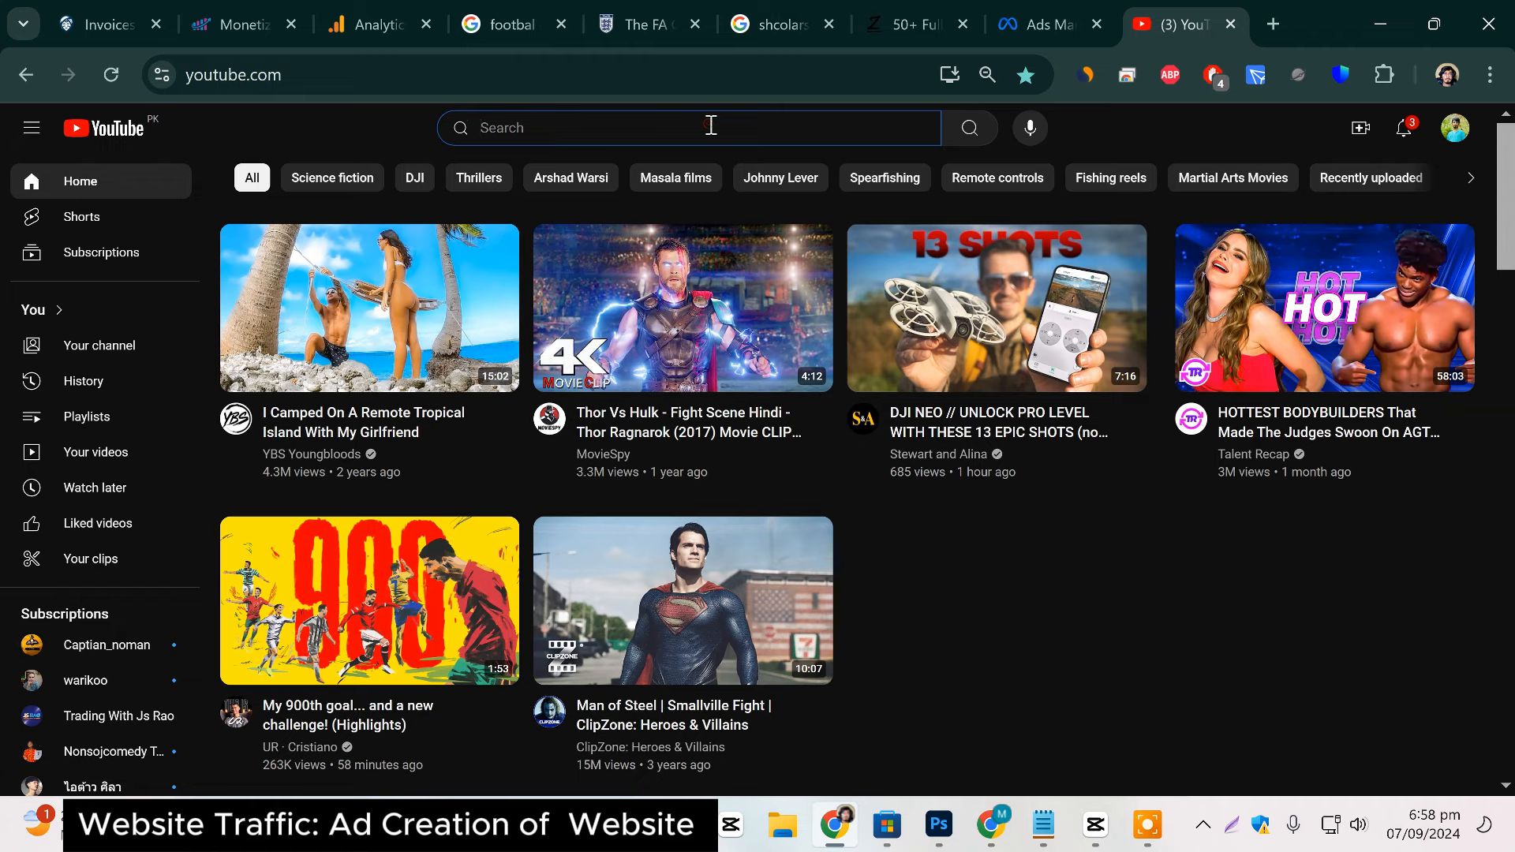
text(le)
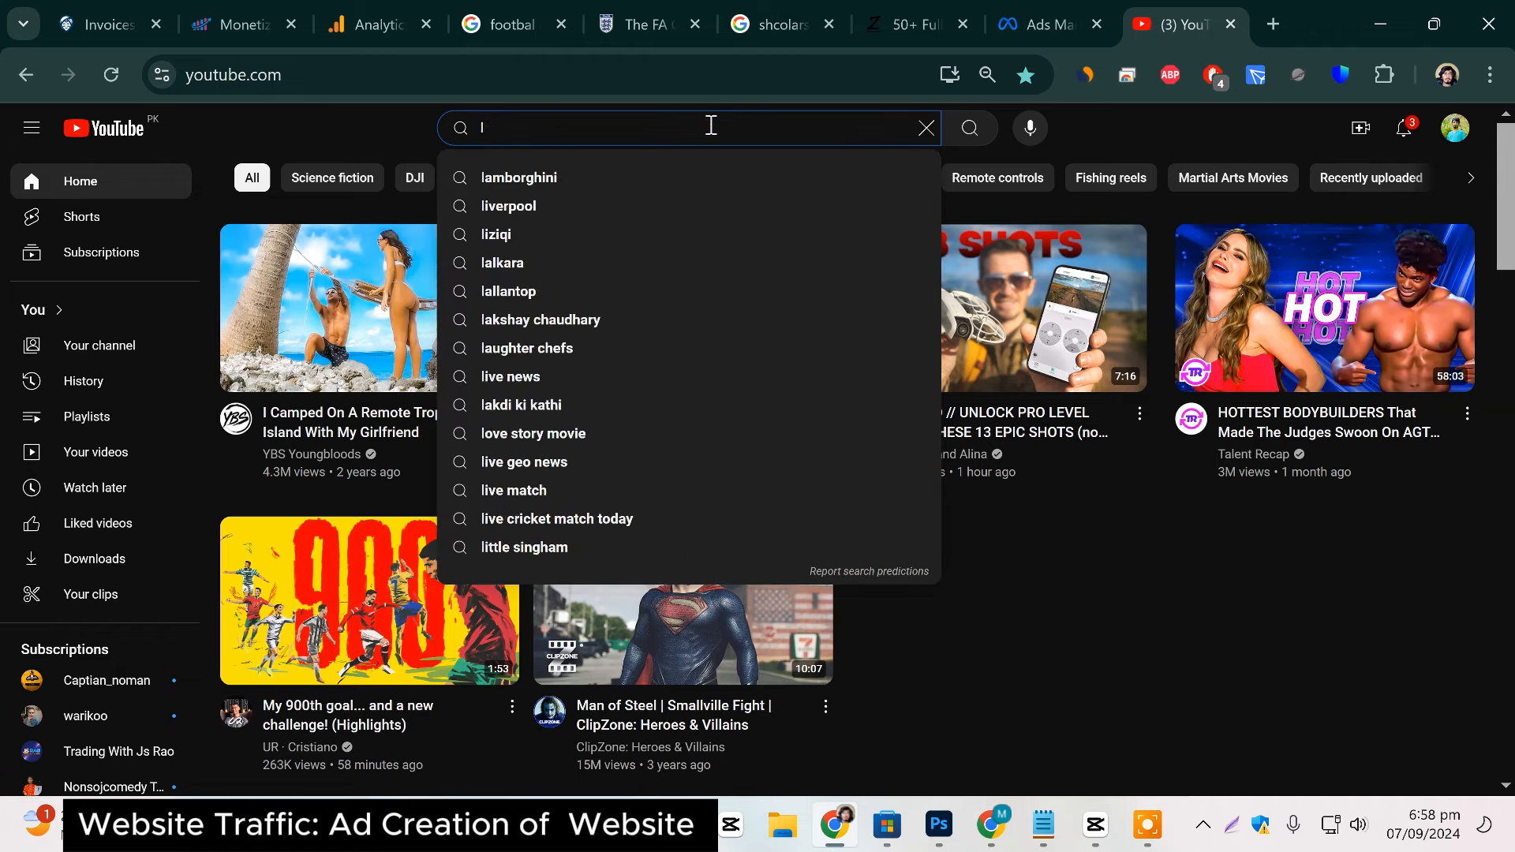
key(BackSpace)
text(movu)
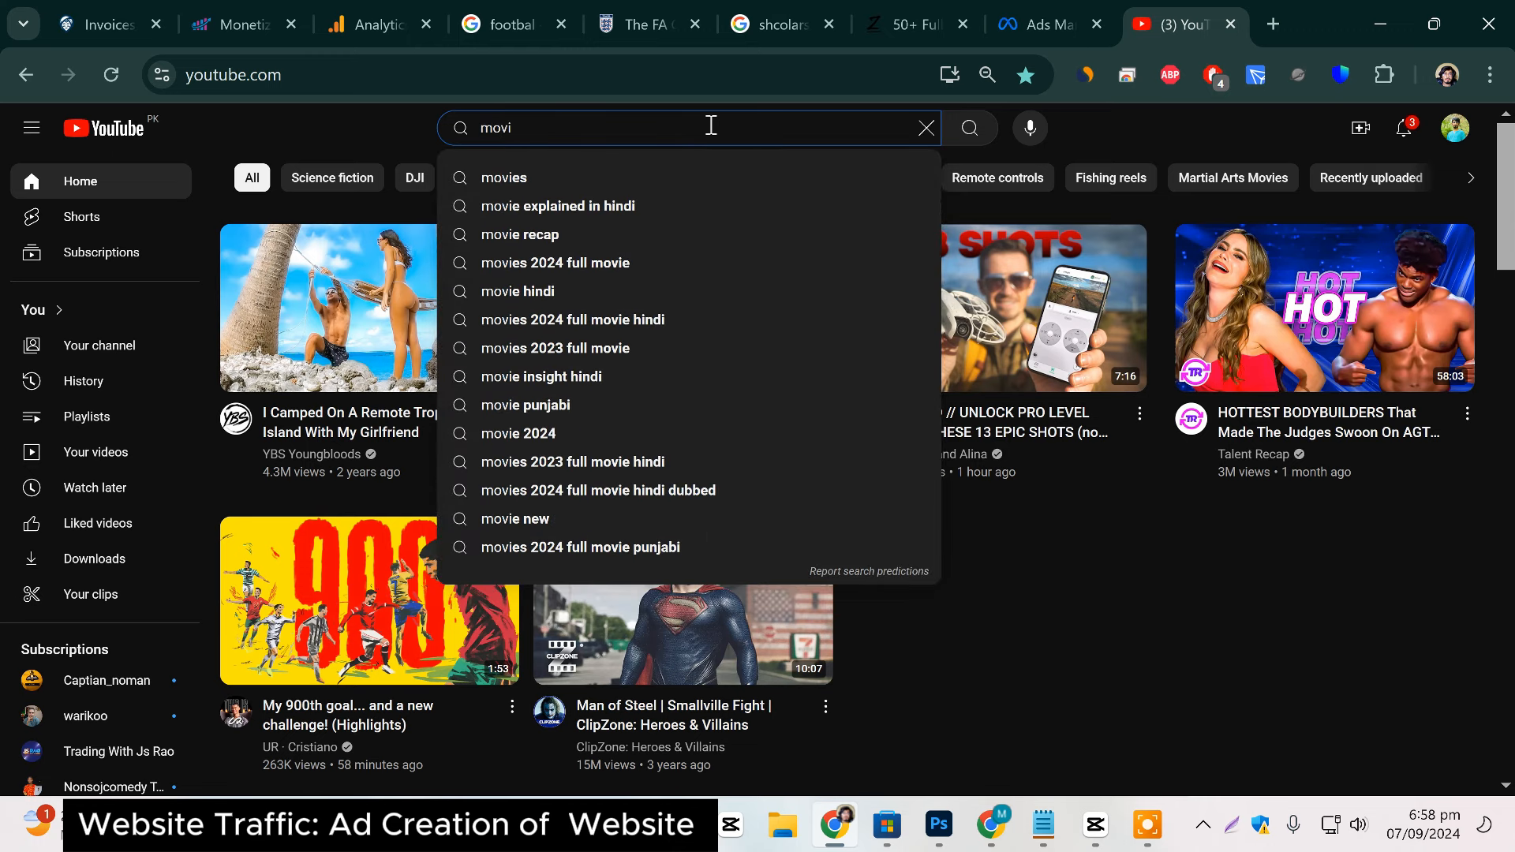
text(es scene)
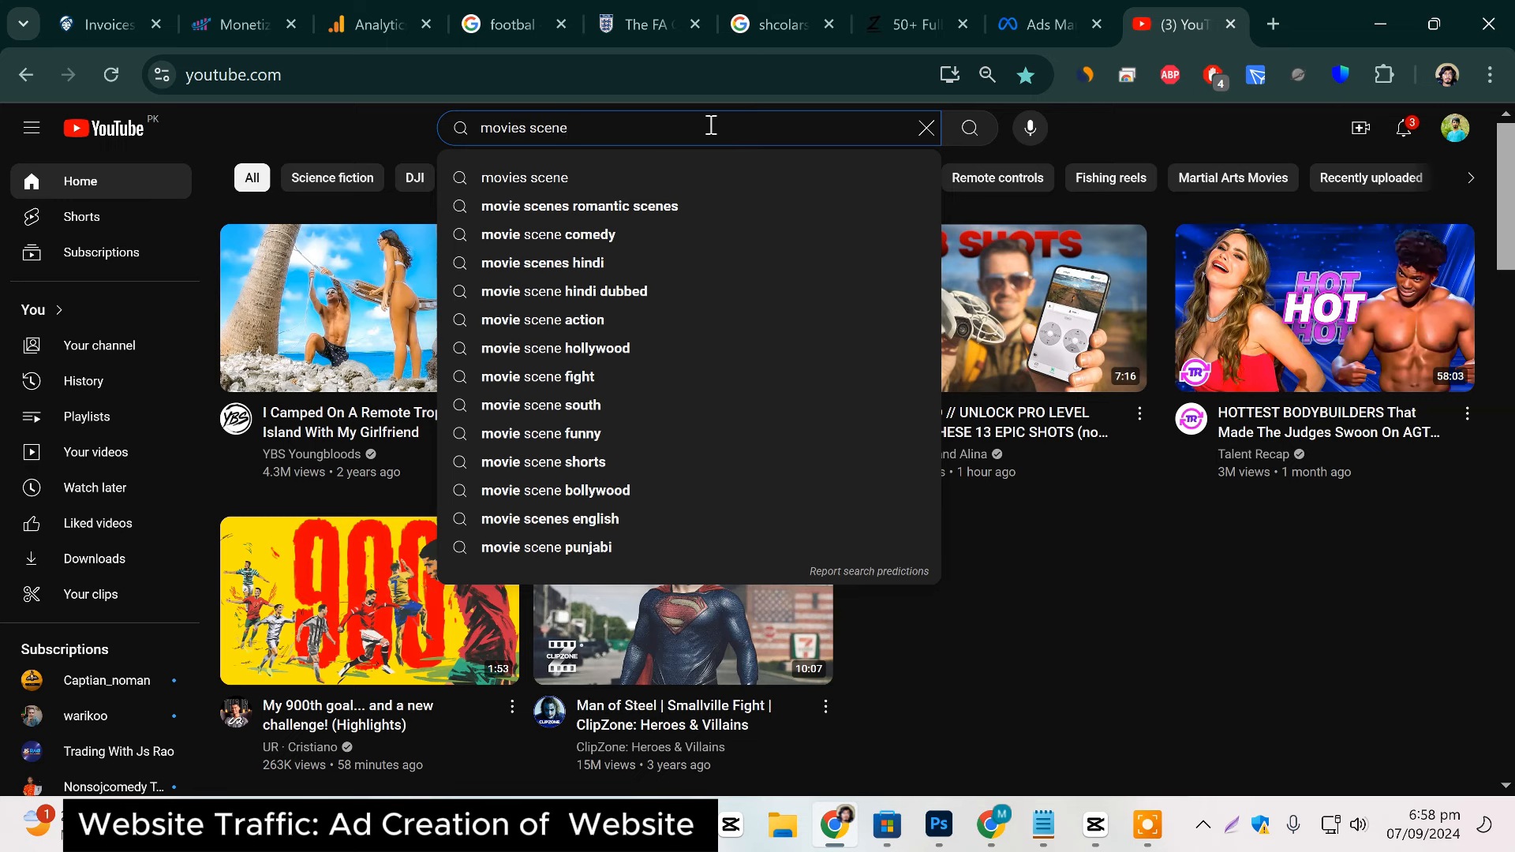
key(Return)
Copy the link address of the first video in the Shorts results.
scroll(792, 366, down, 5)
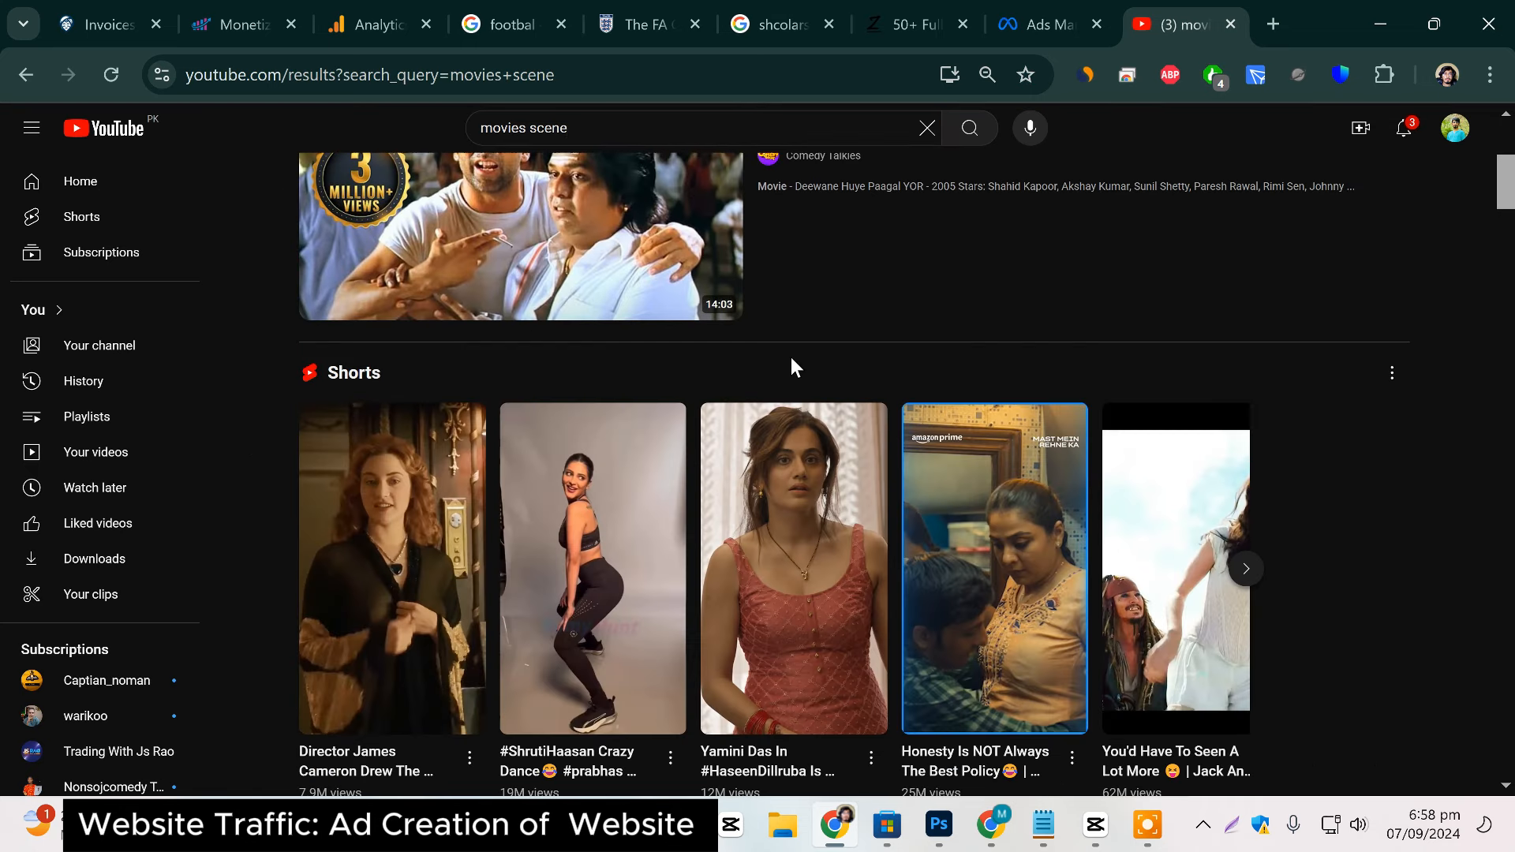
right_click(451, 568)
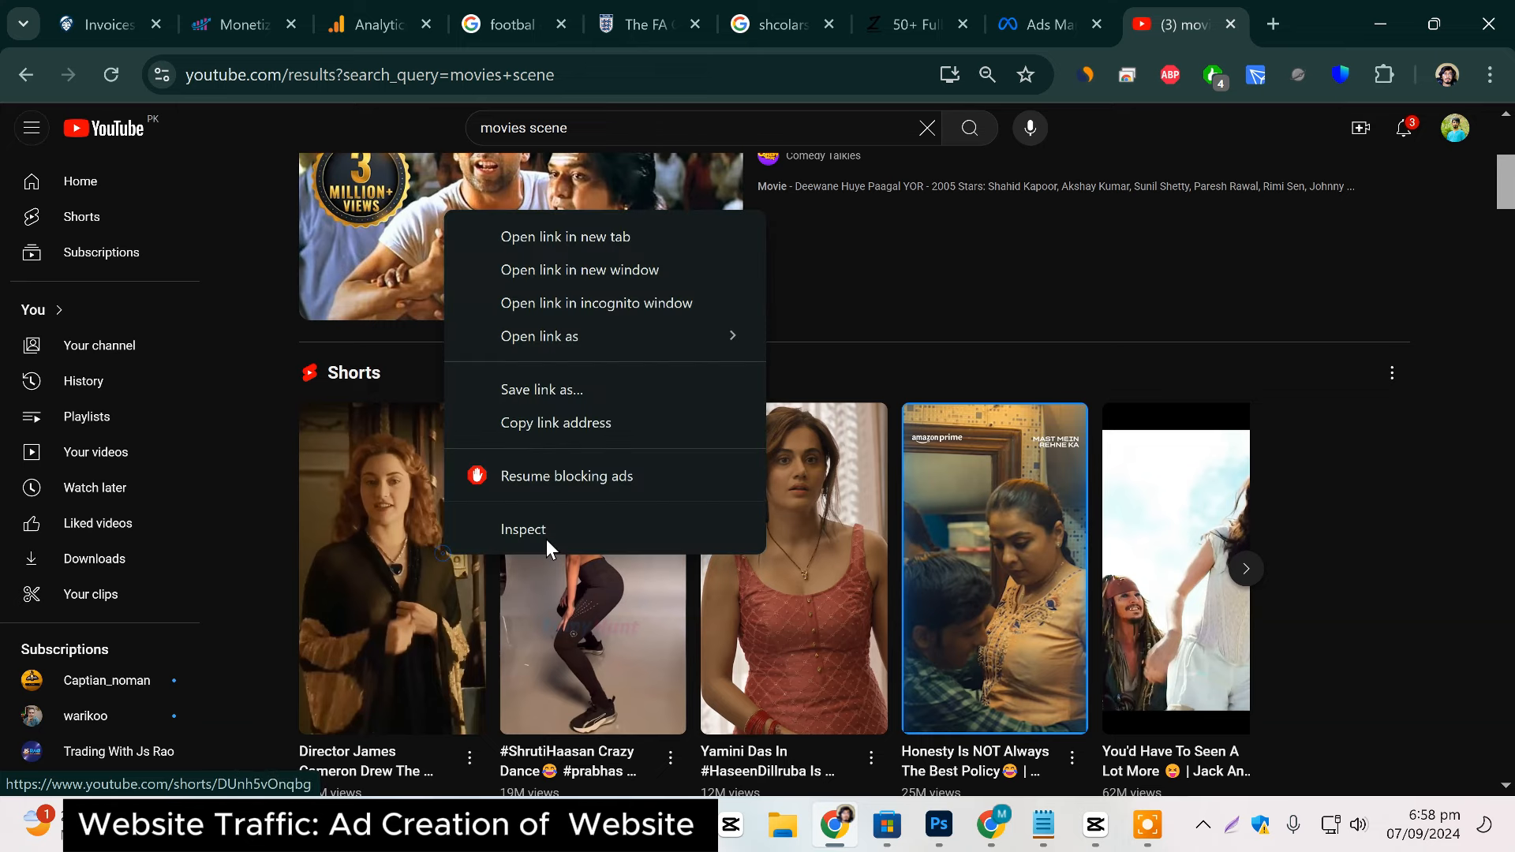
click(571, 434)
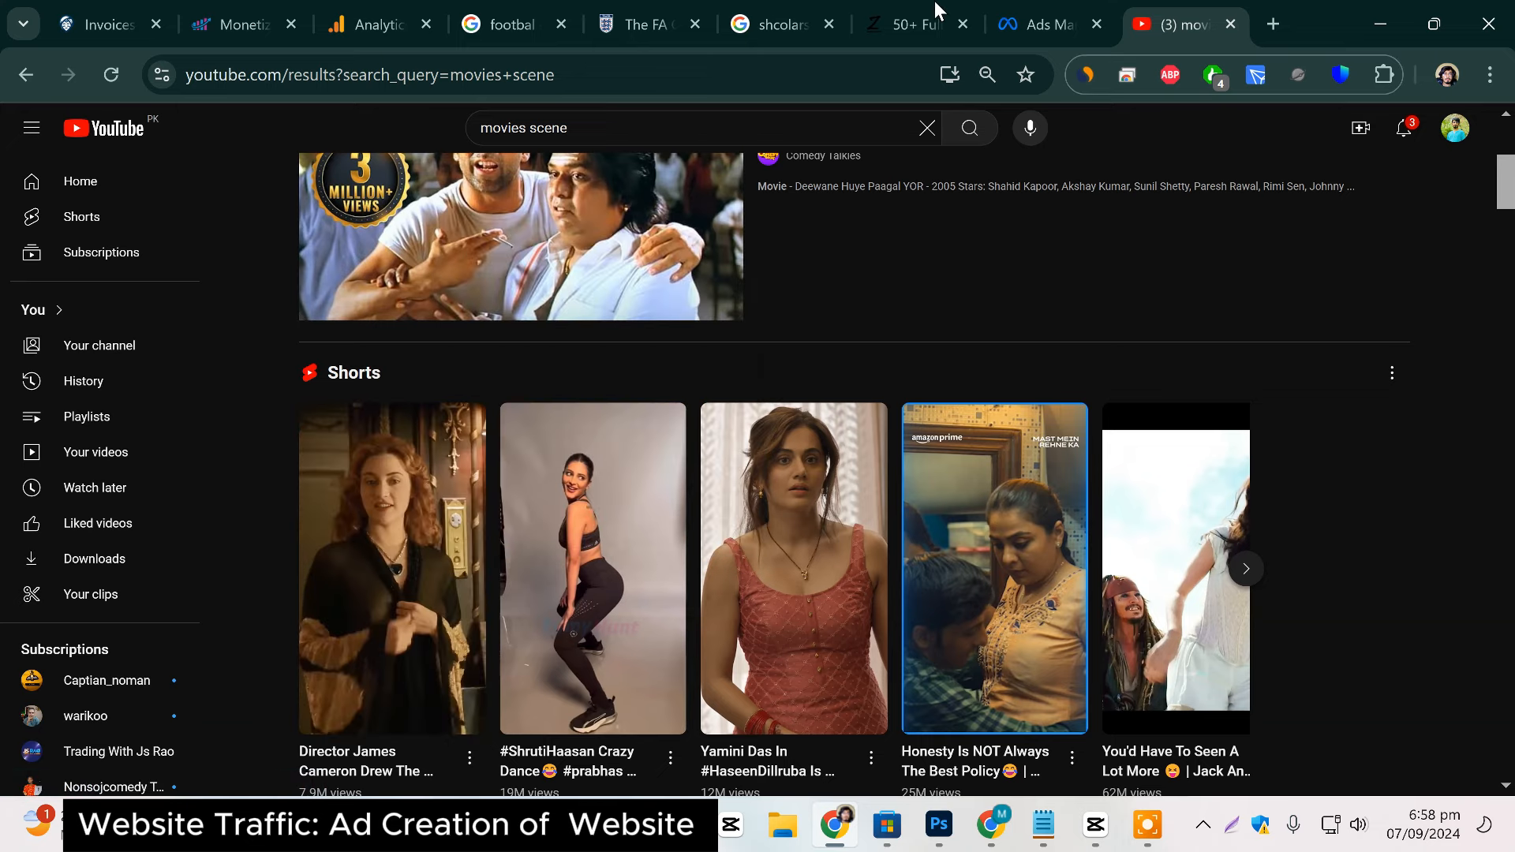
scroll(1377, 414, down, 3)
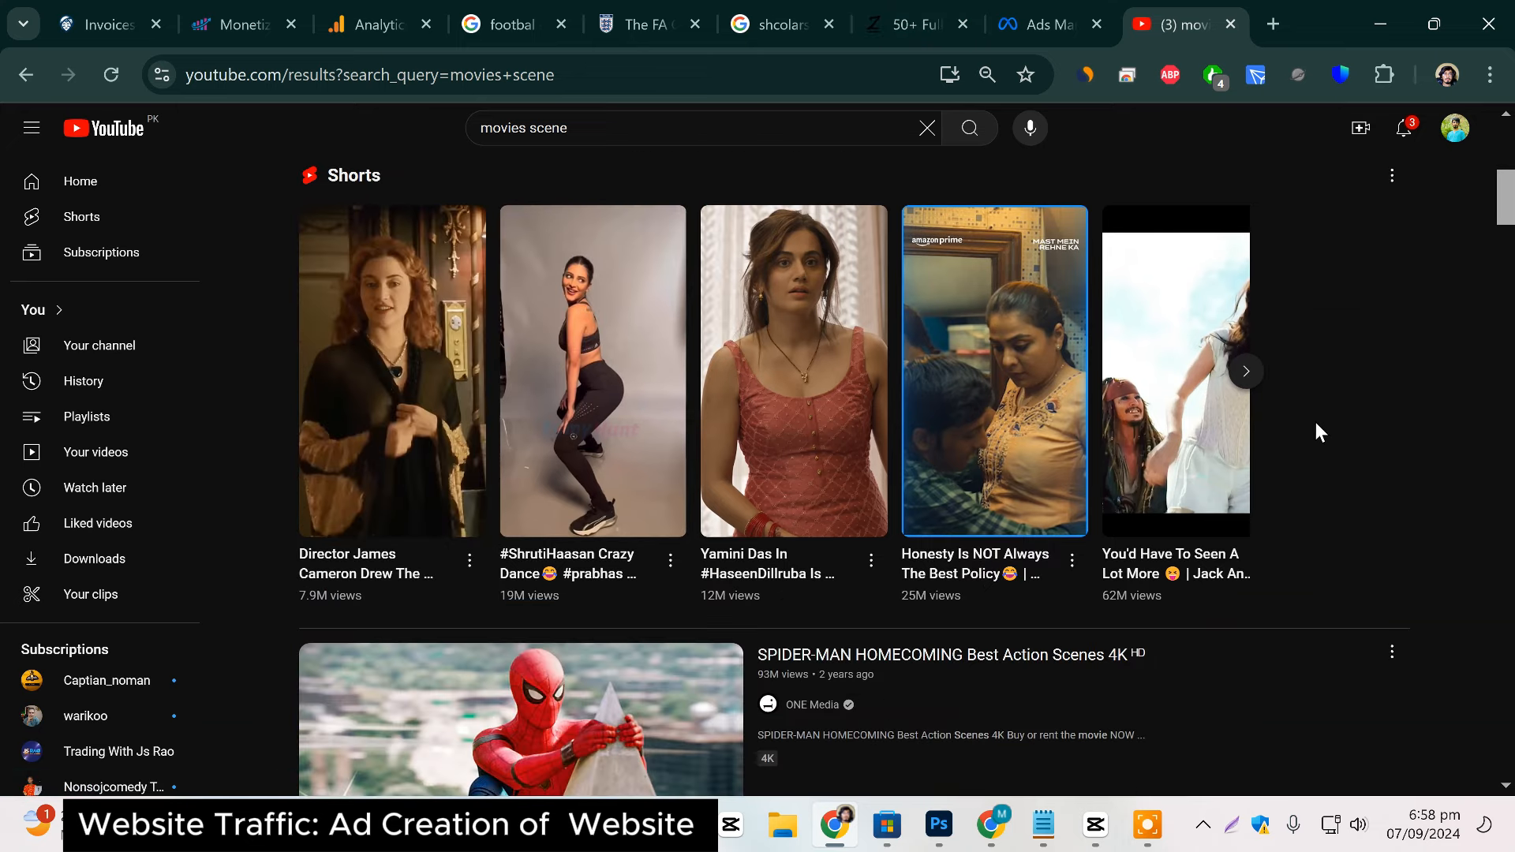
click(1246, 379)
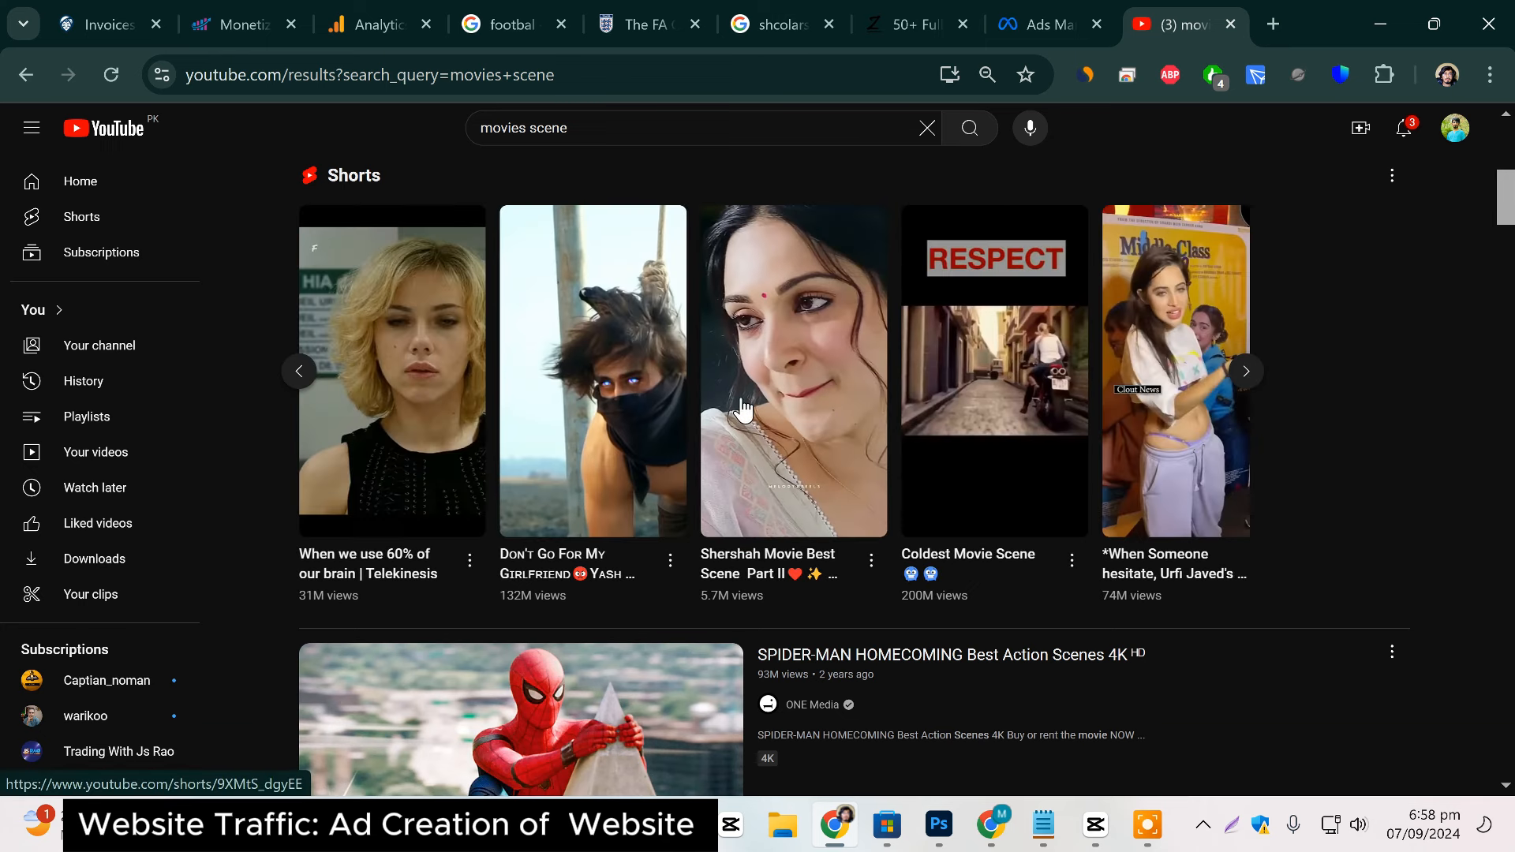
scroll(747, 415, down, 3)
scroll(868, 427, down, 3)
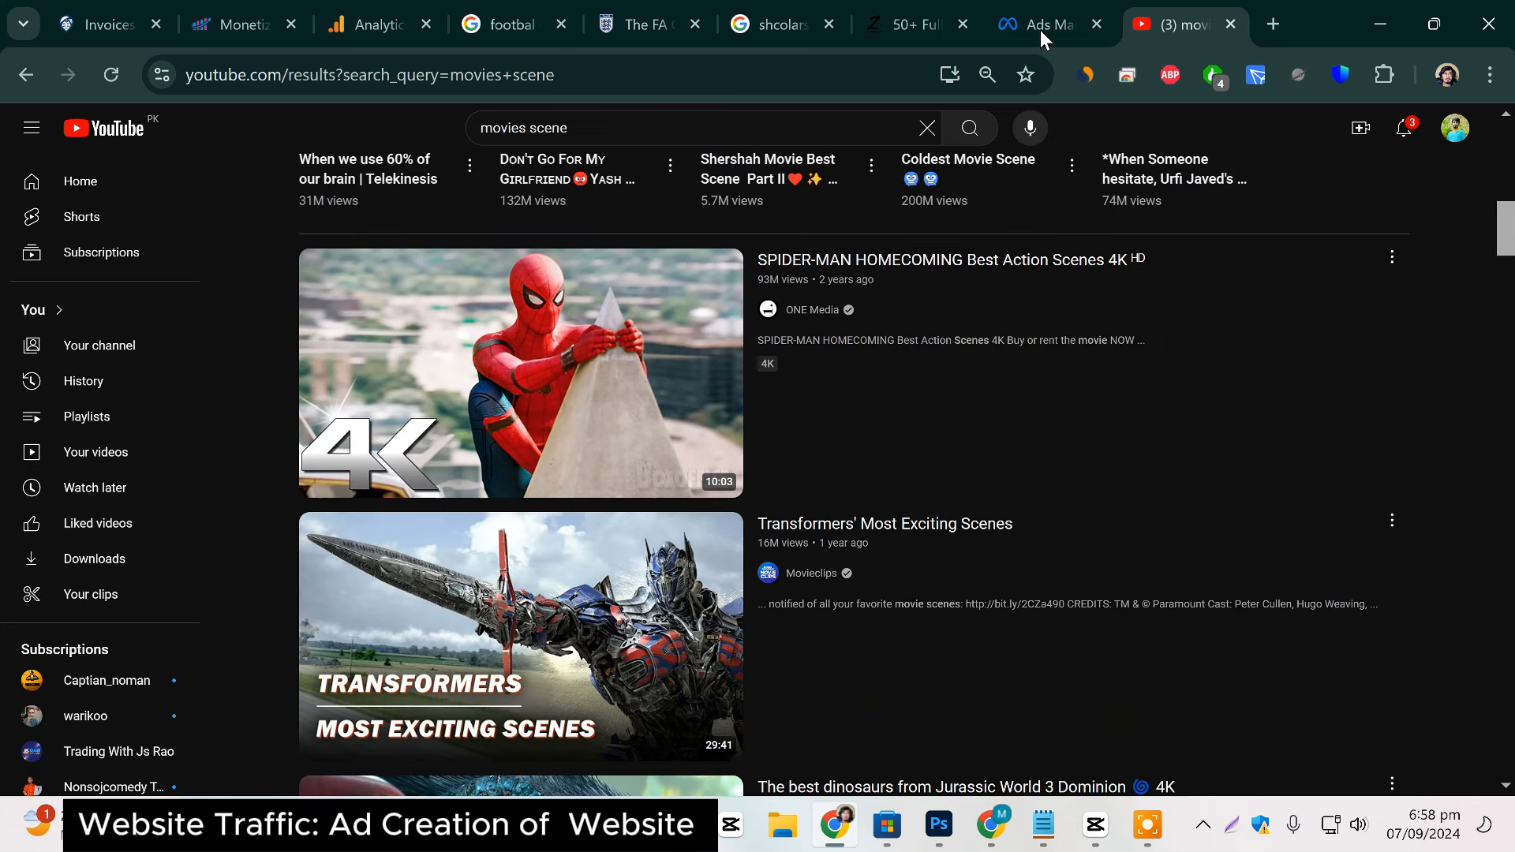
Search Google for "youtube video downloader" in a new browser tab and open the SaveFrom.net result in its own tab.
click(1271, 27)
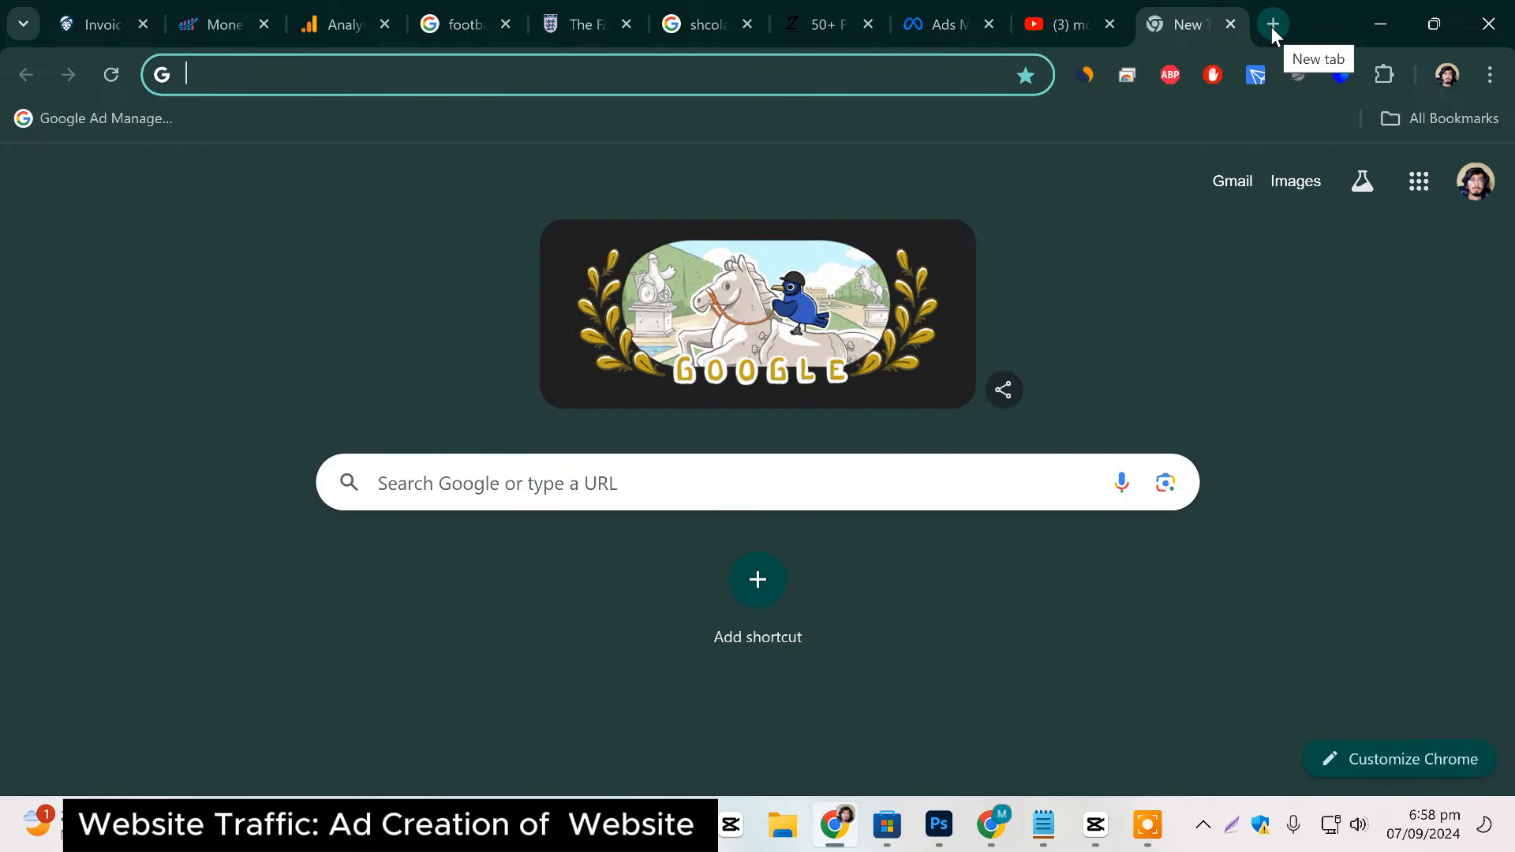
text(y)
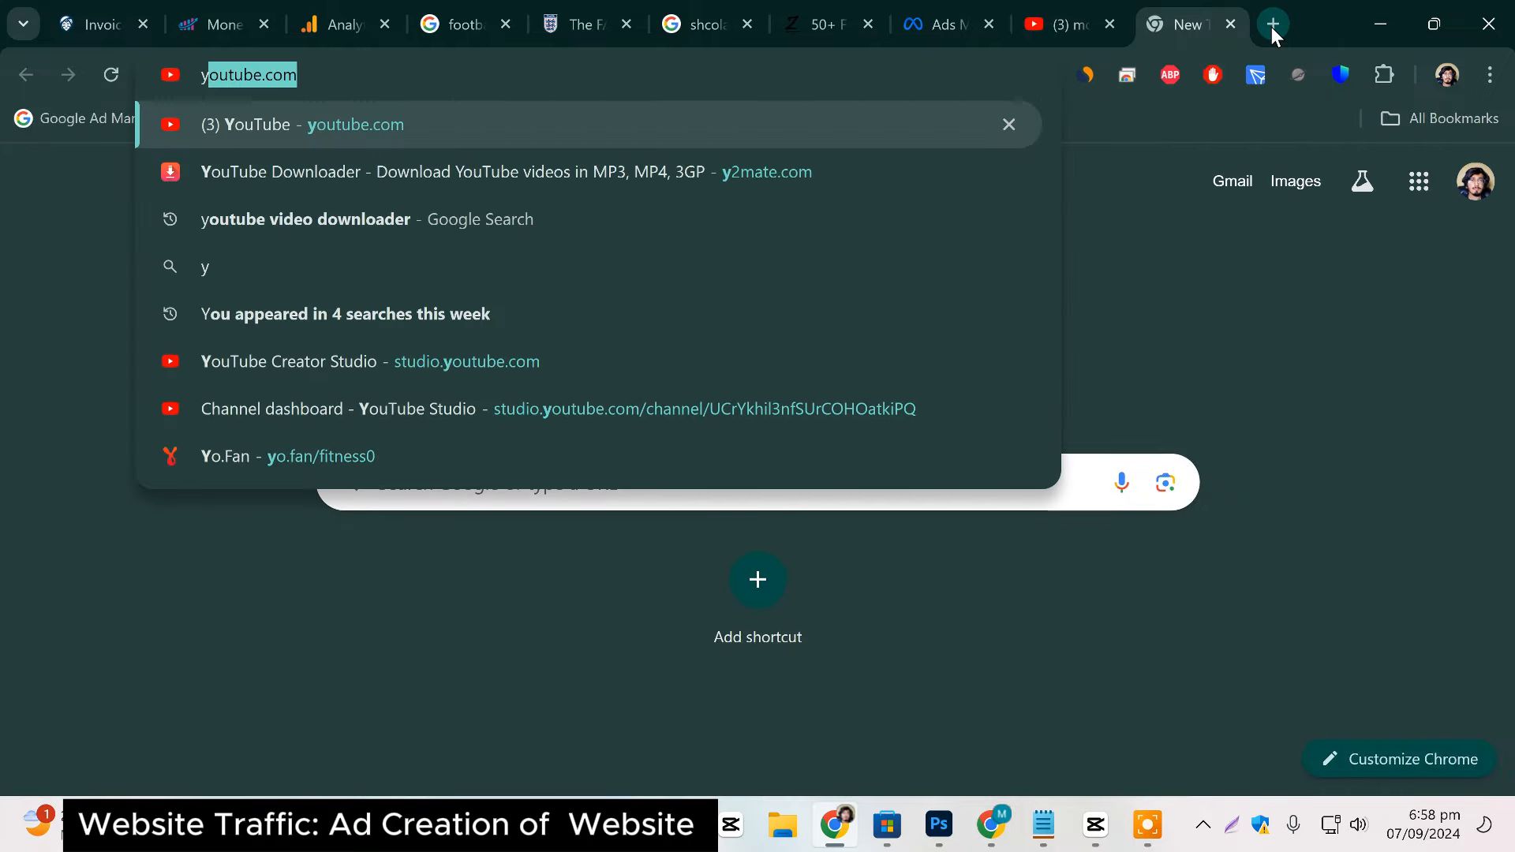
text(outube)
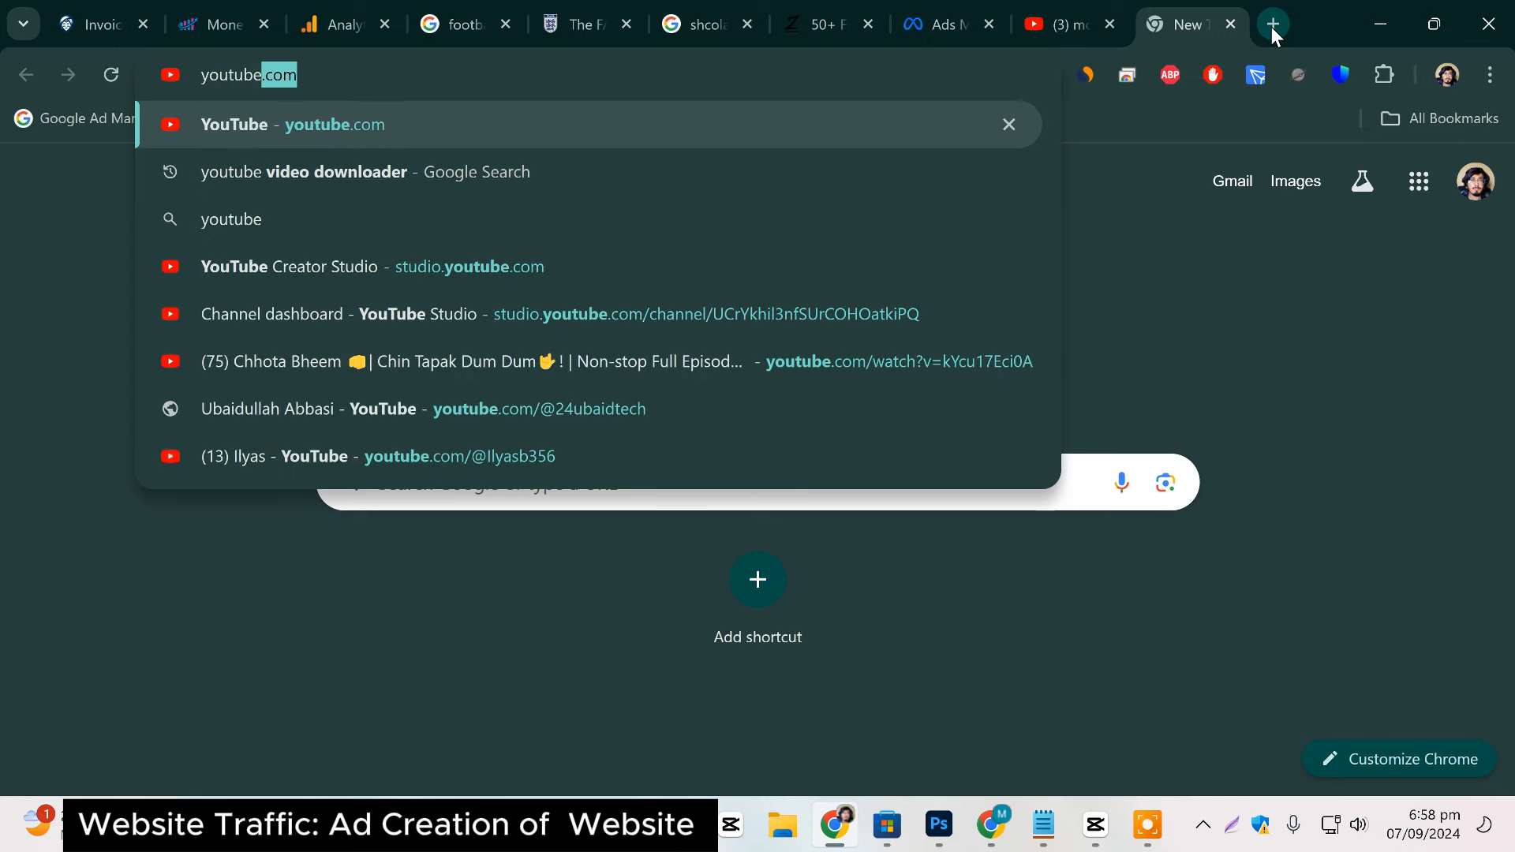
key(Down)
key(Return)
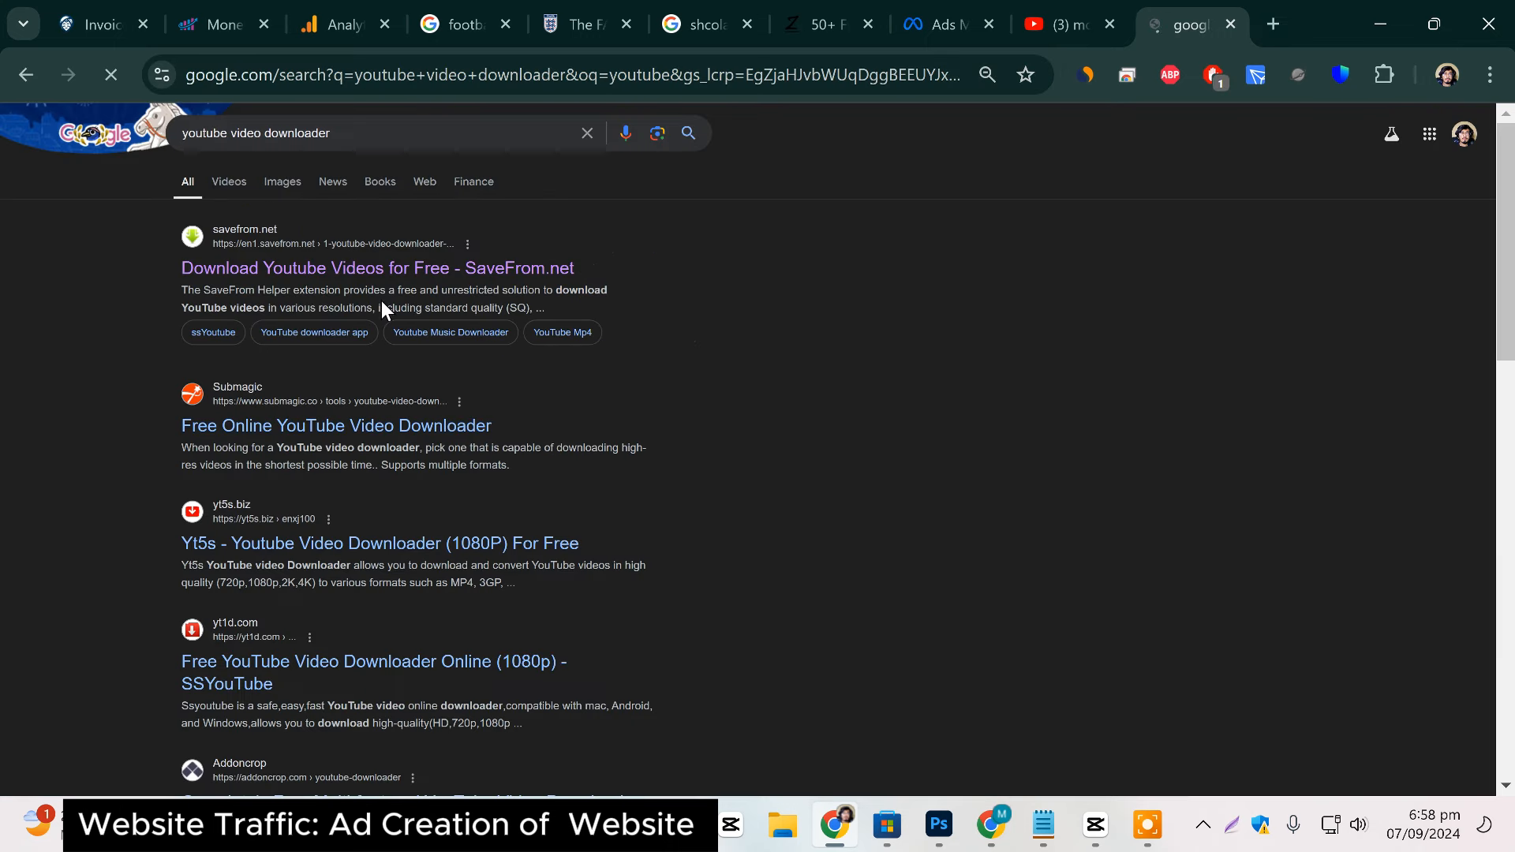
right_click(390, 271)
click(406, 295)
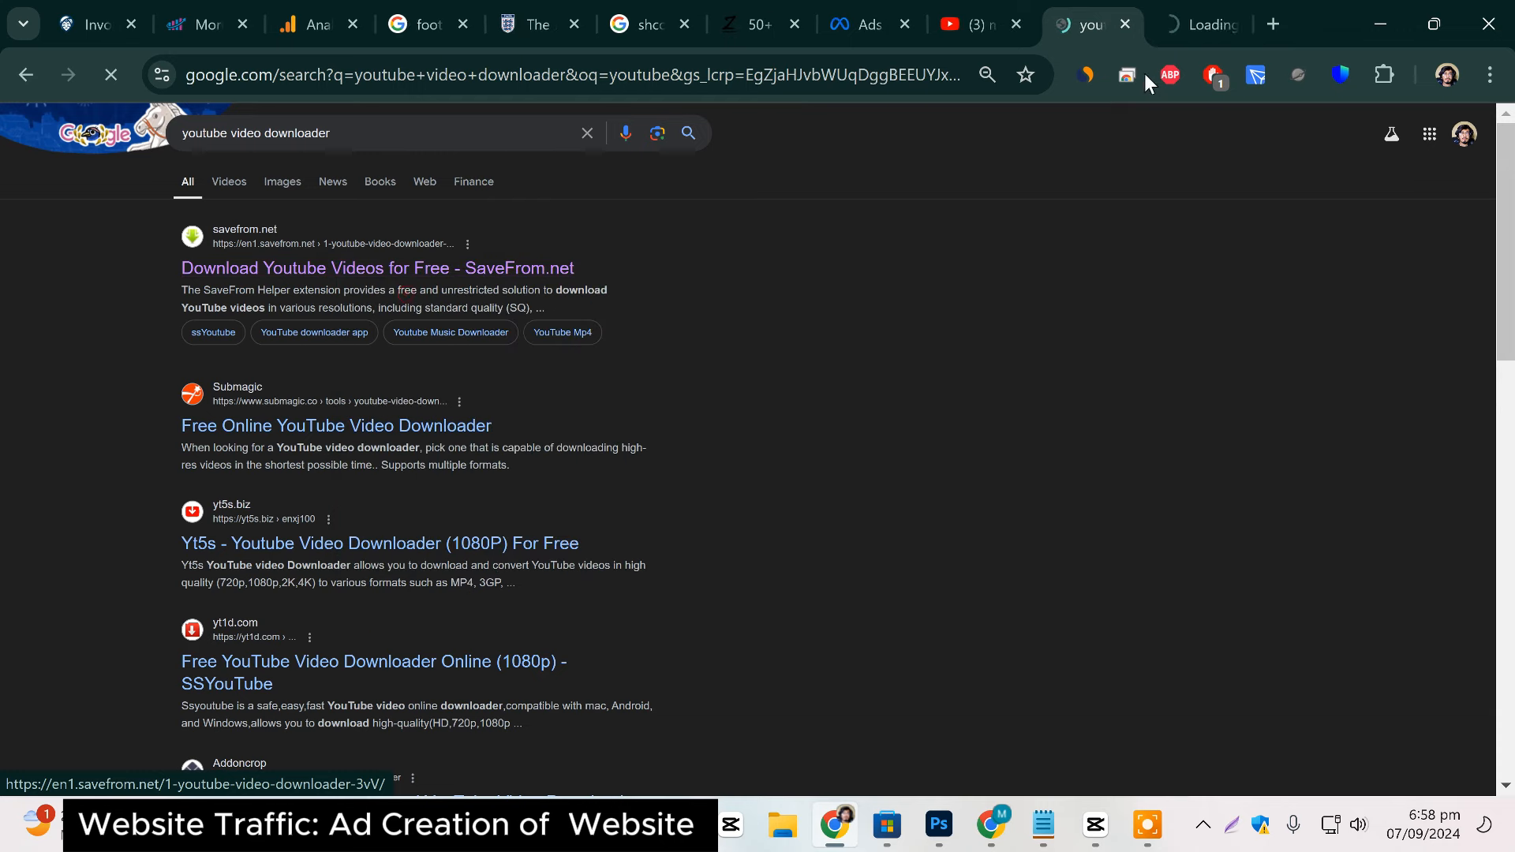
click(1177, 17)
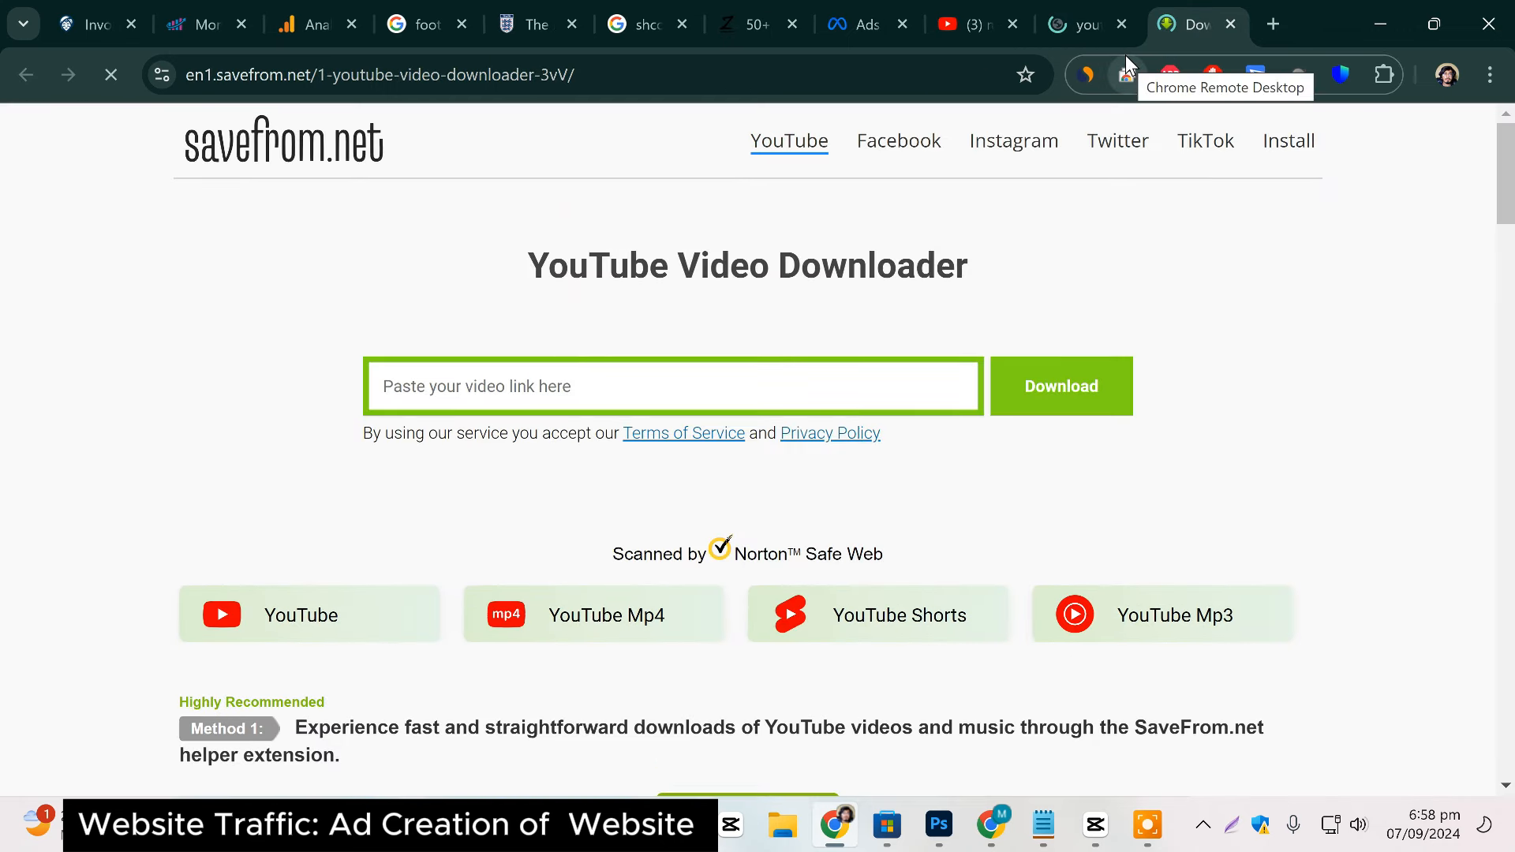
Paste the copied Shorts link into the YouTube Video Downloader and request its download.
right_click(494, 380)
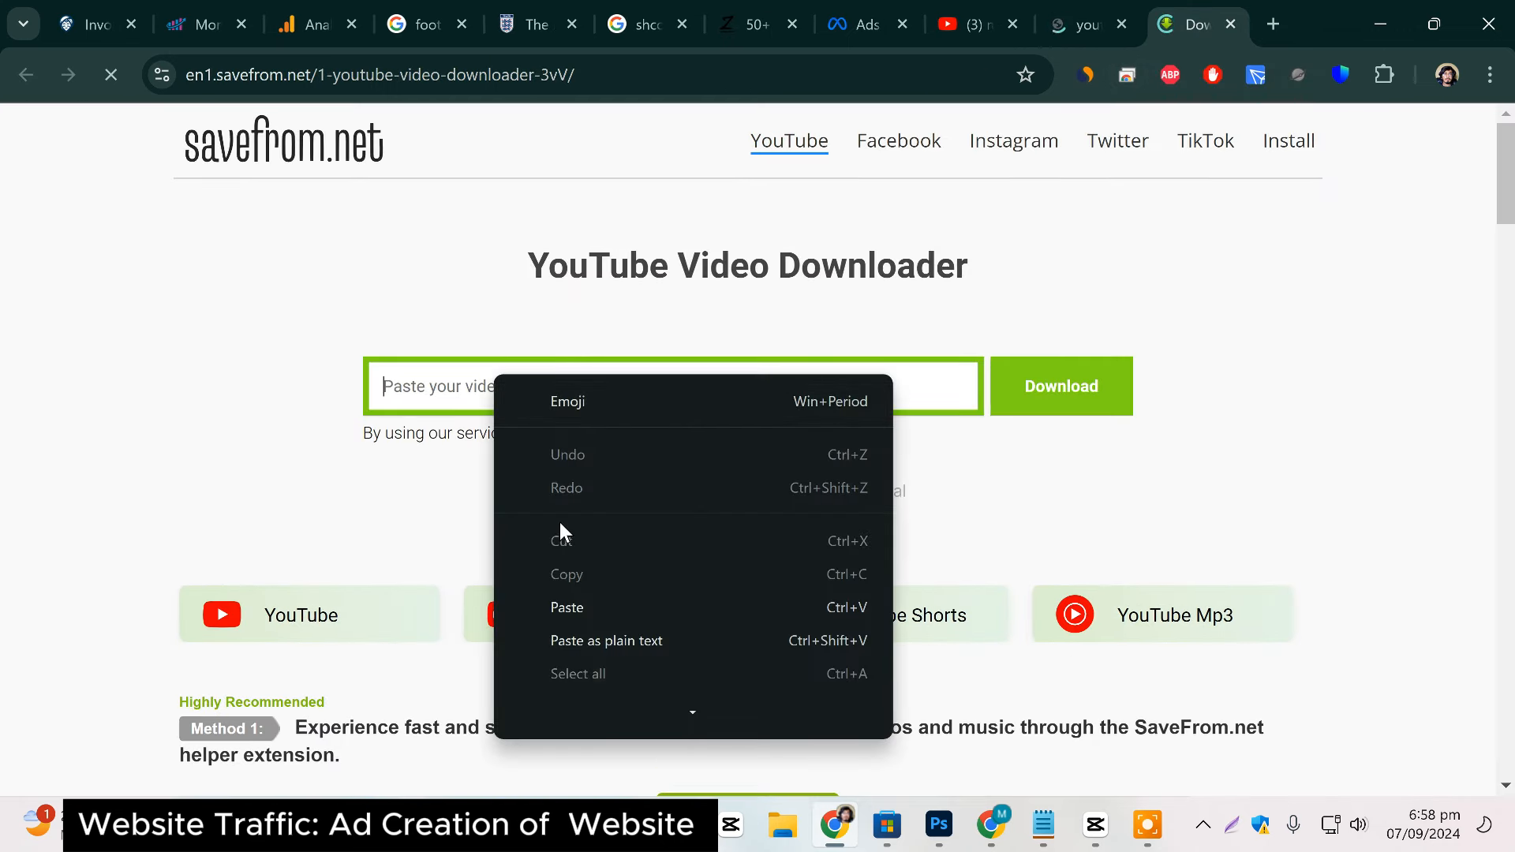
click(567, 607)
click(1097, 395)
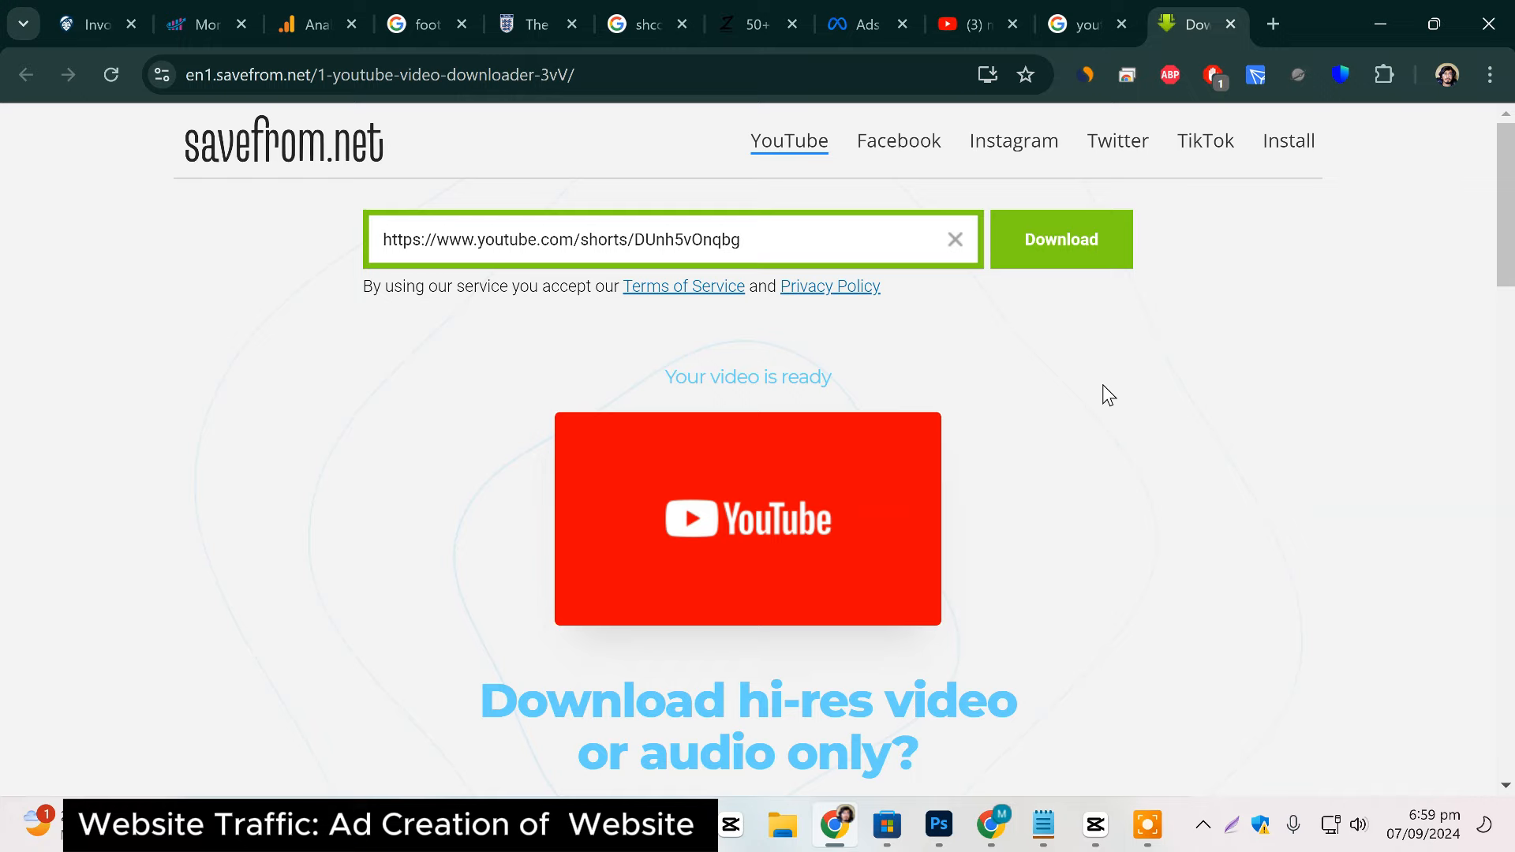
Examine the download options for the video, including HD or MP3, low quality and the paid access periods.
scroll(1018, 547, down, 7)
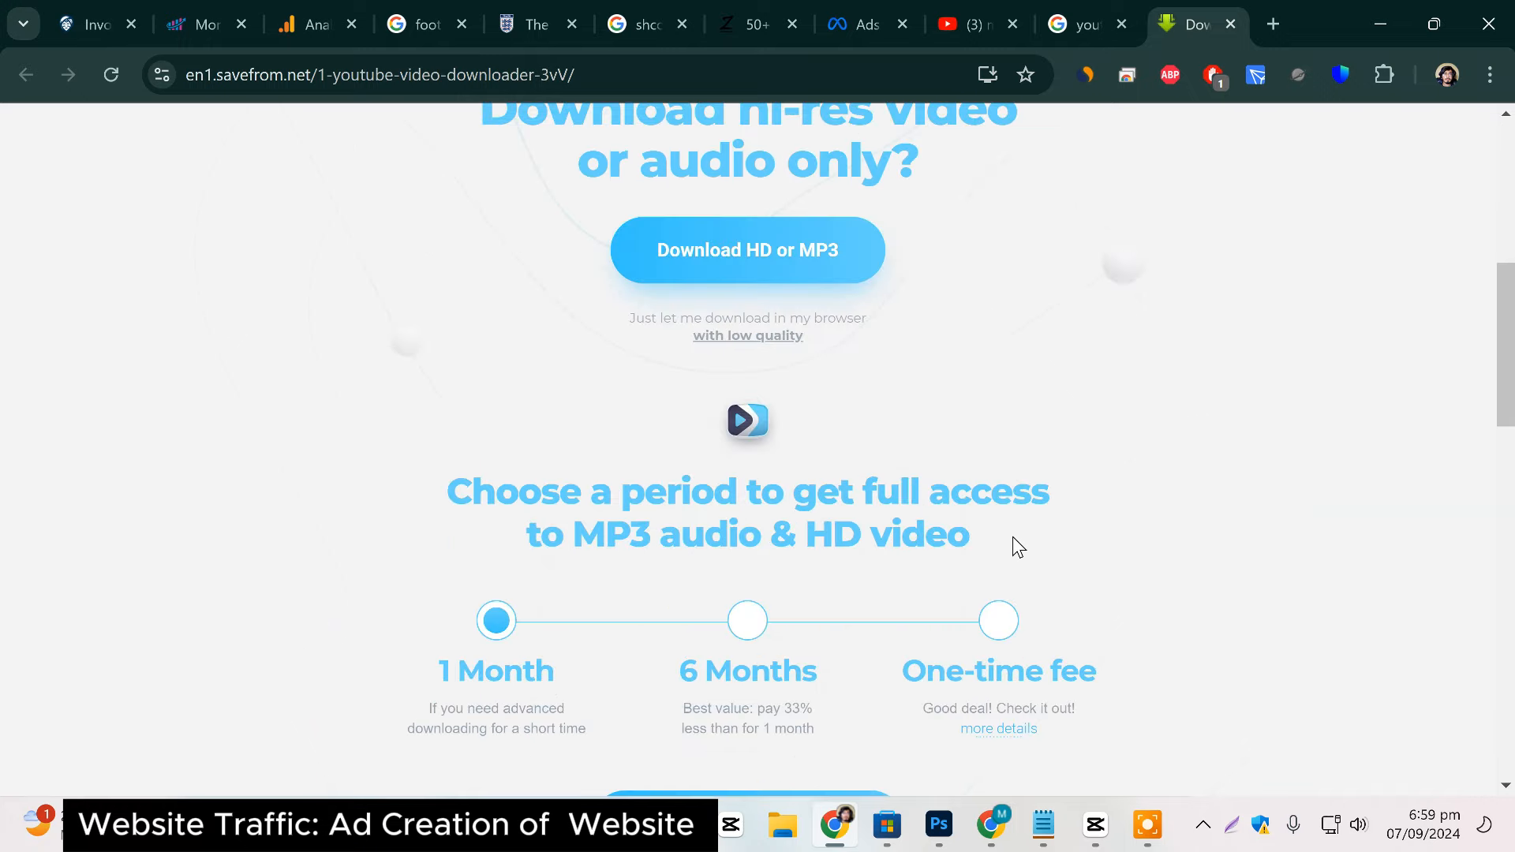
scroll(798, 431, up, 7)
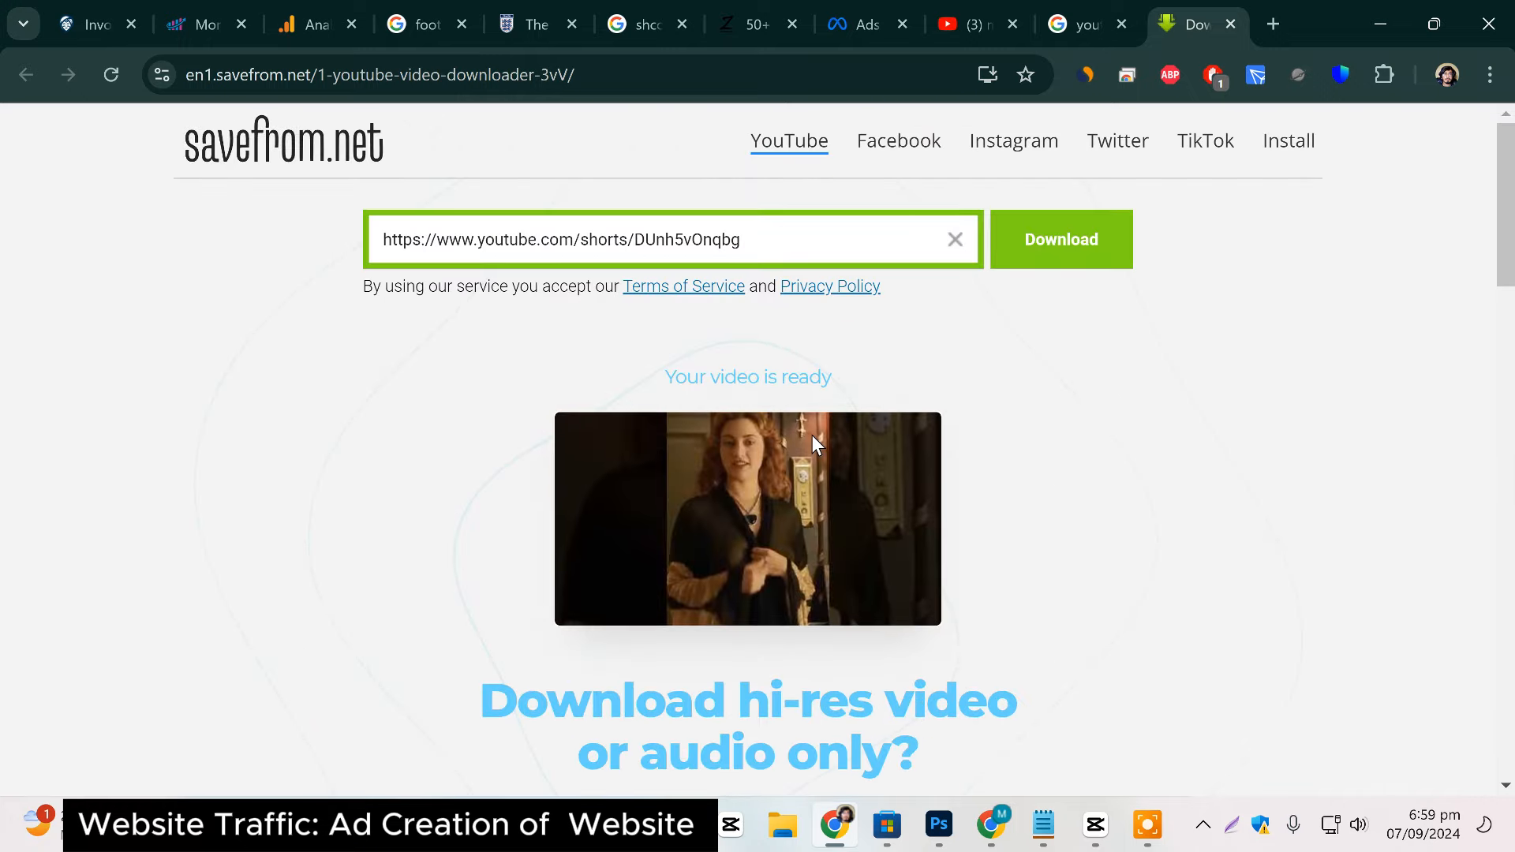
scroll(813, 444, down, 2)
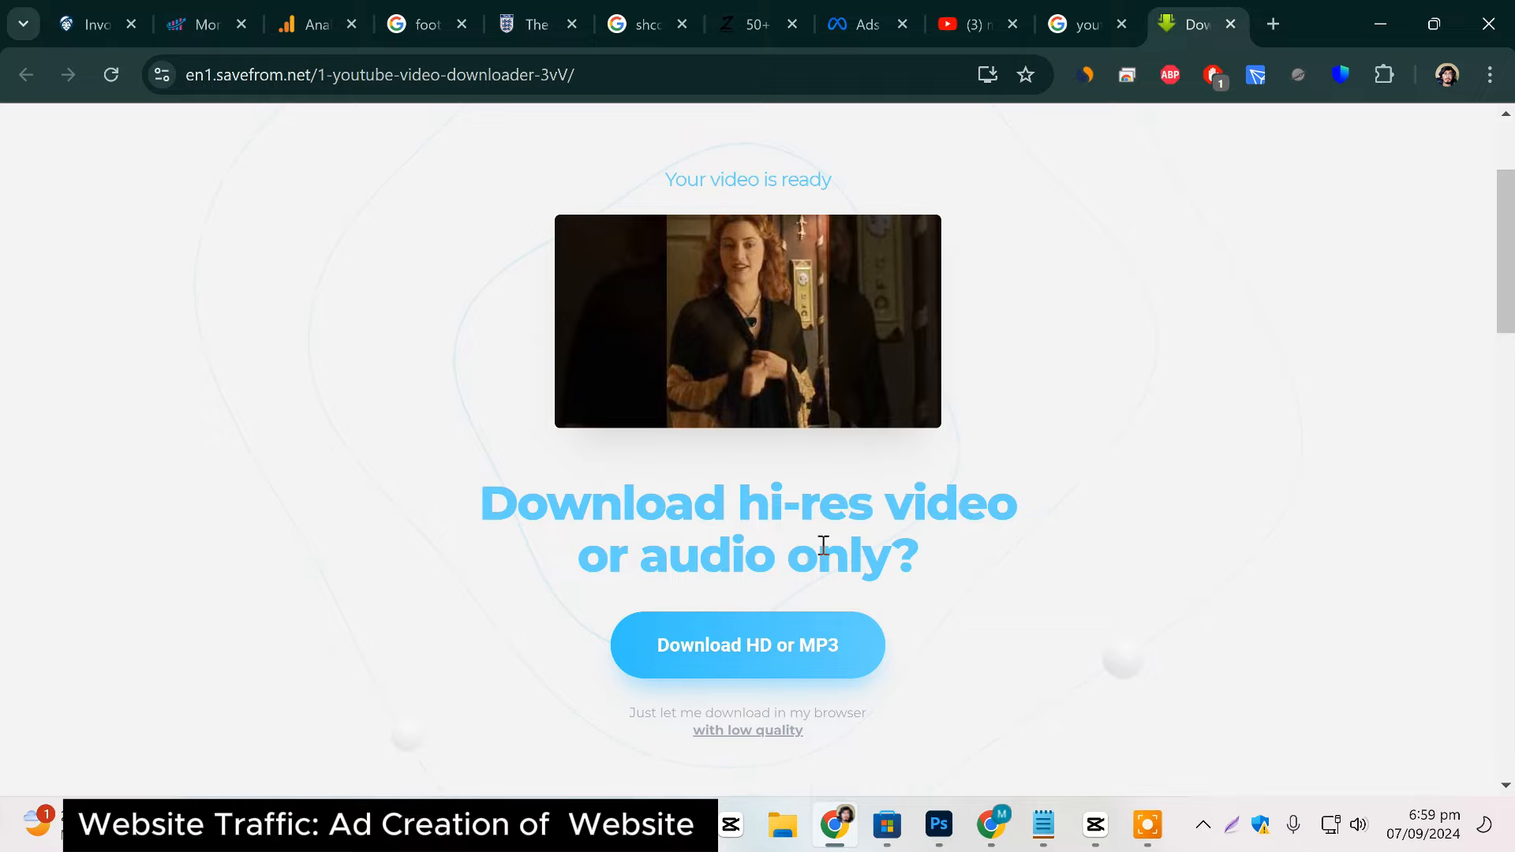
scroll(754, 674, down, 8)
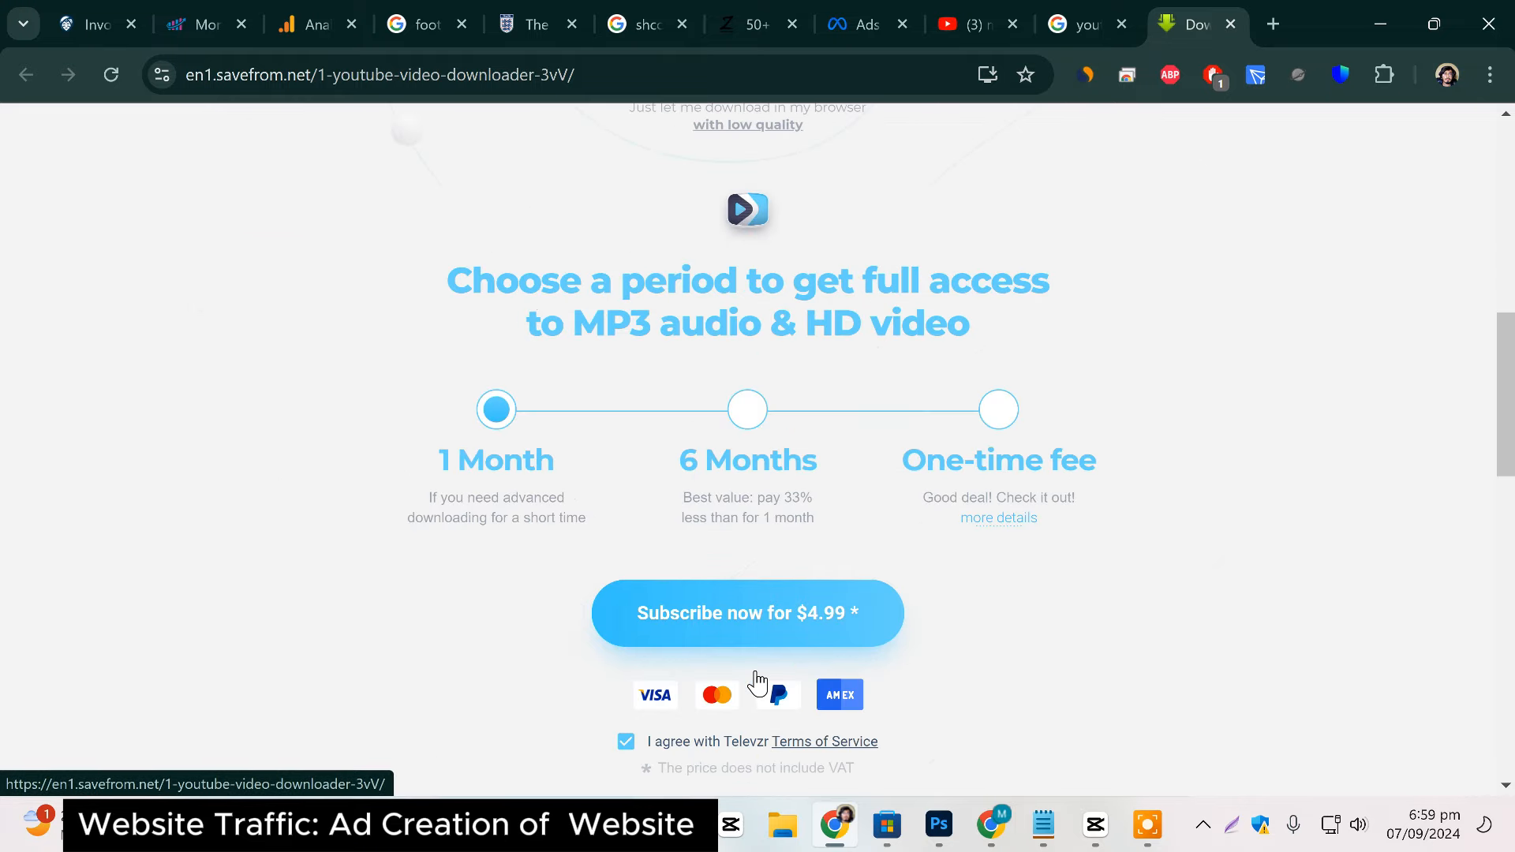
scroll(785, 667, up, 5)
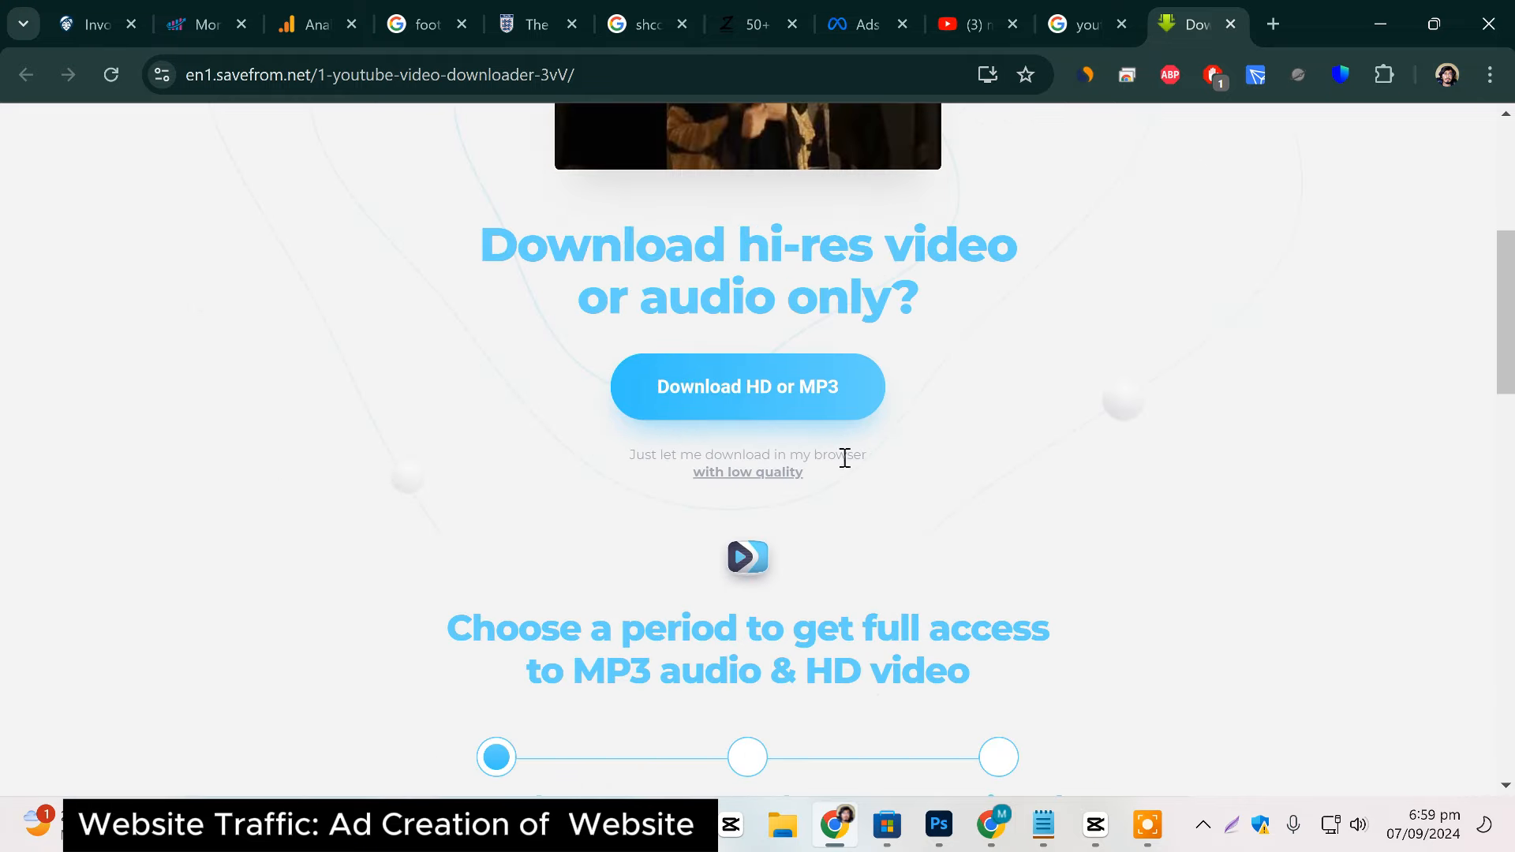
click(823, 417)
scroll(851, 419, up, 9)
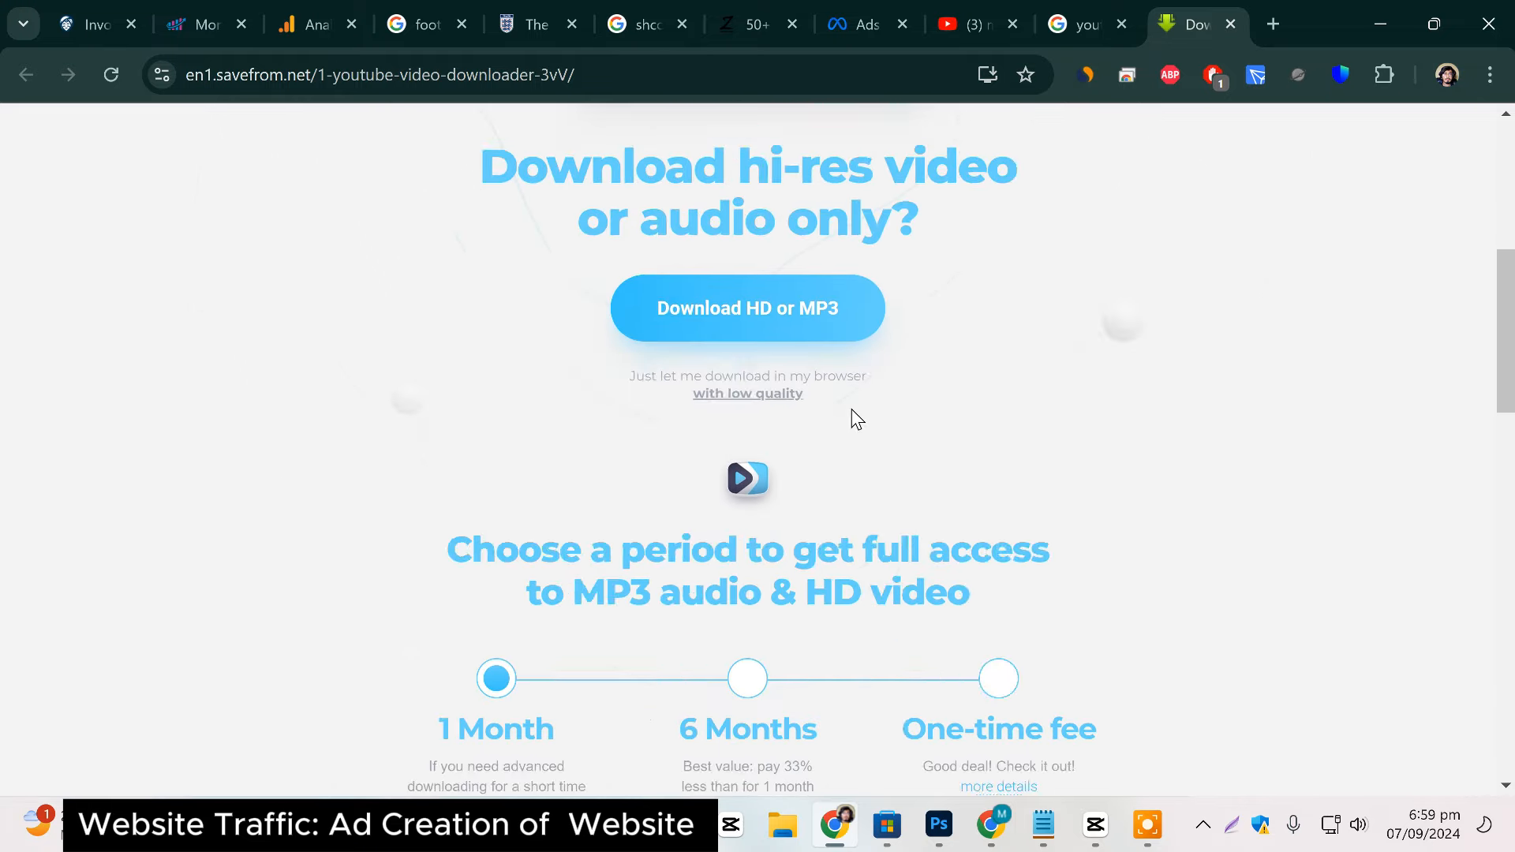
scroll(633, 287, down, 6)
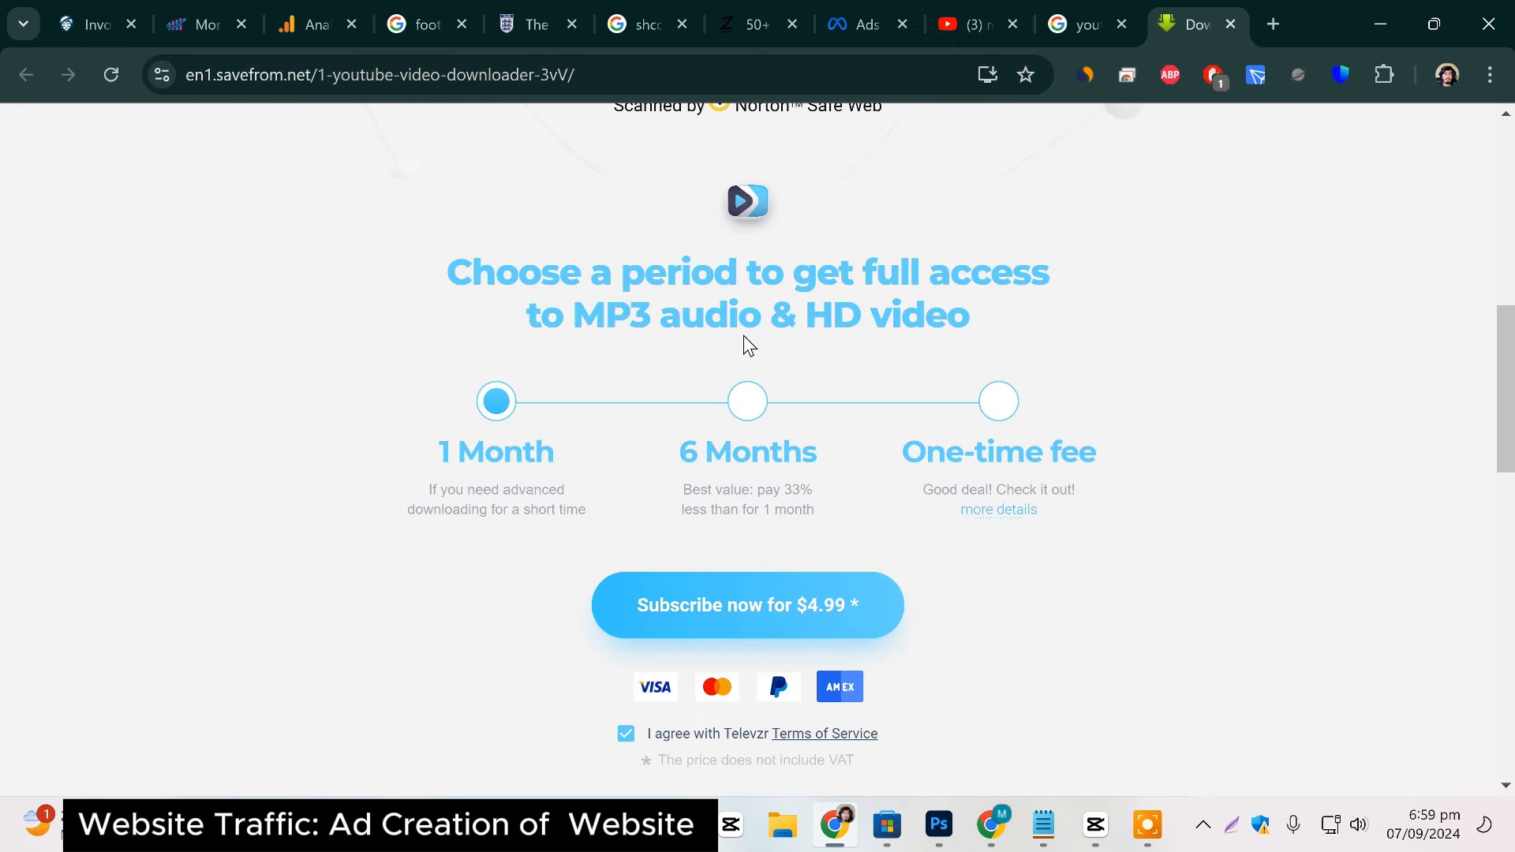
Download the Titanic sketch video as MP4 360 and save it in the Downloads folder under its suggested name.
scroll(744, 339, up, 3)
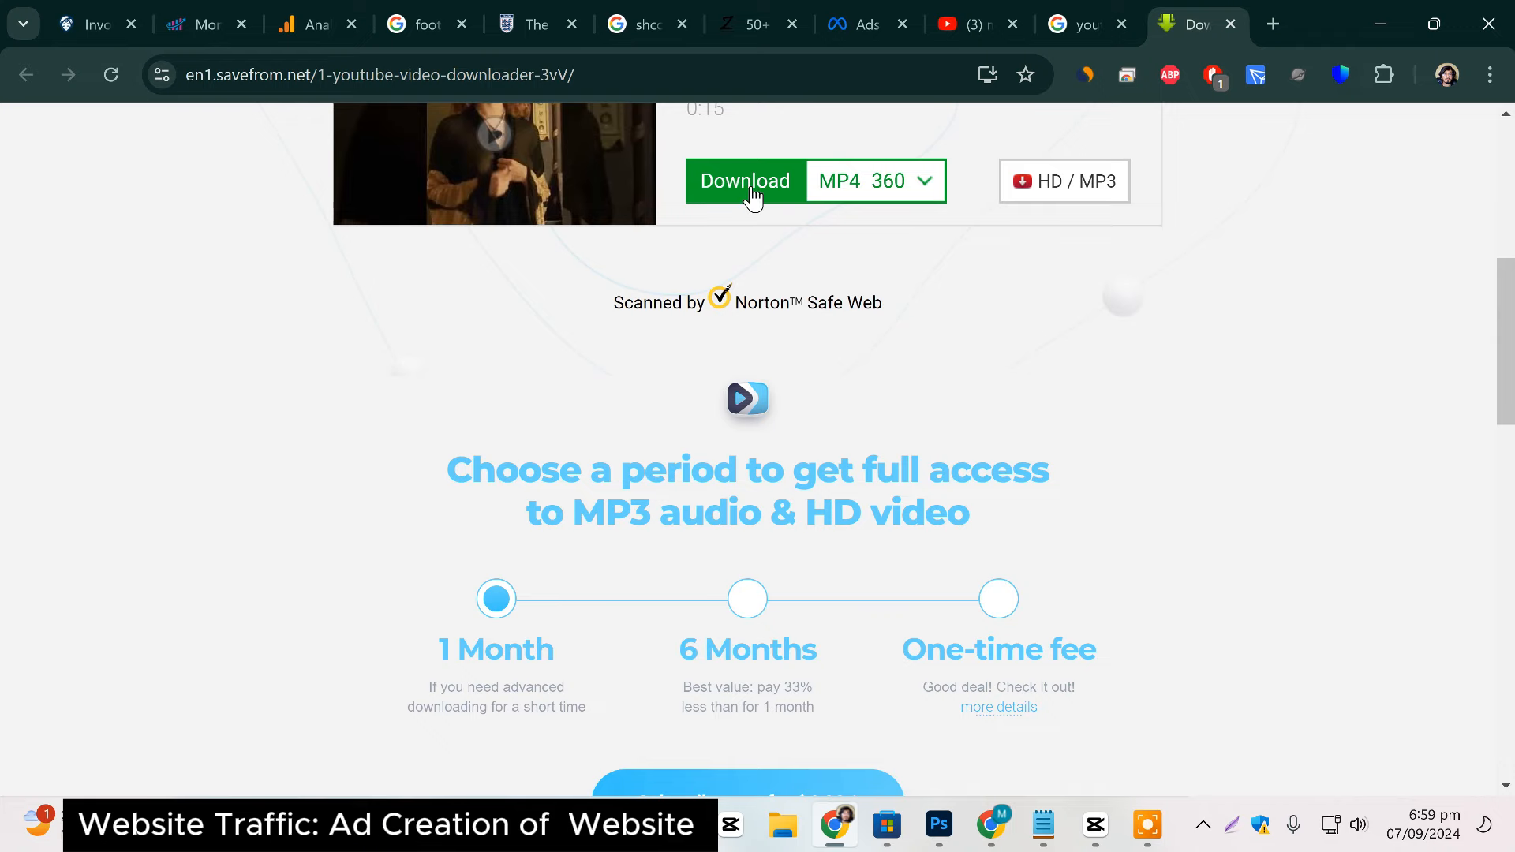
scroll(752, 195, up, 5)
click(719, 588)
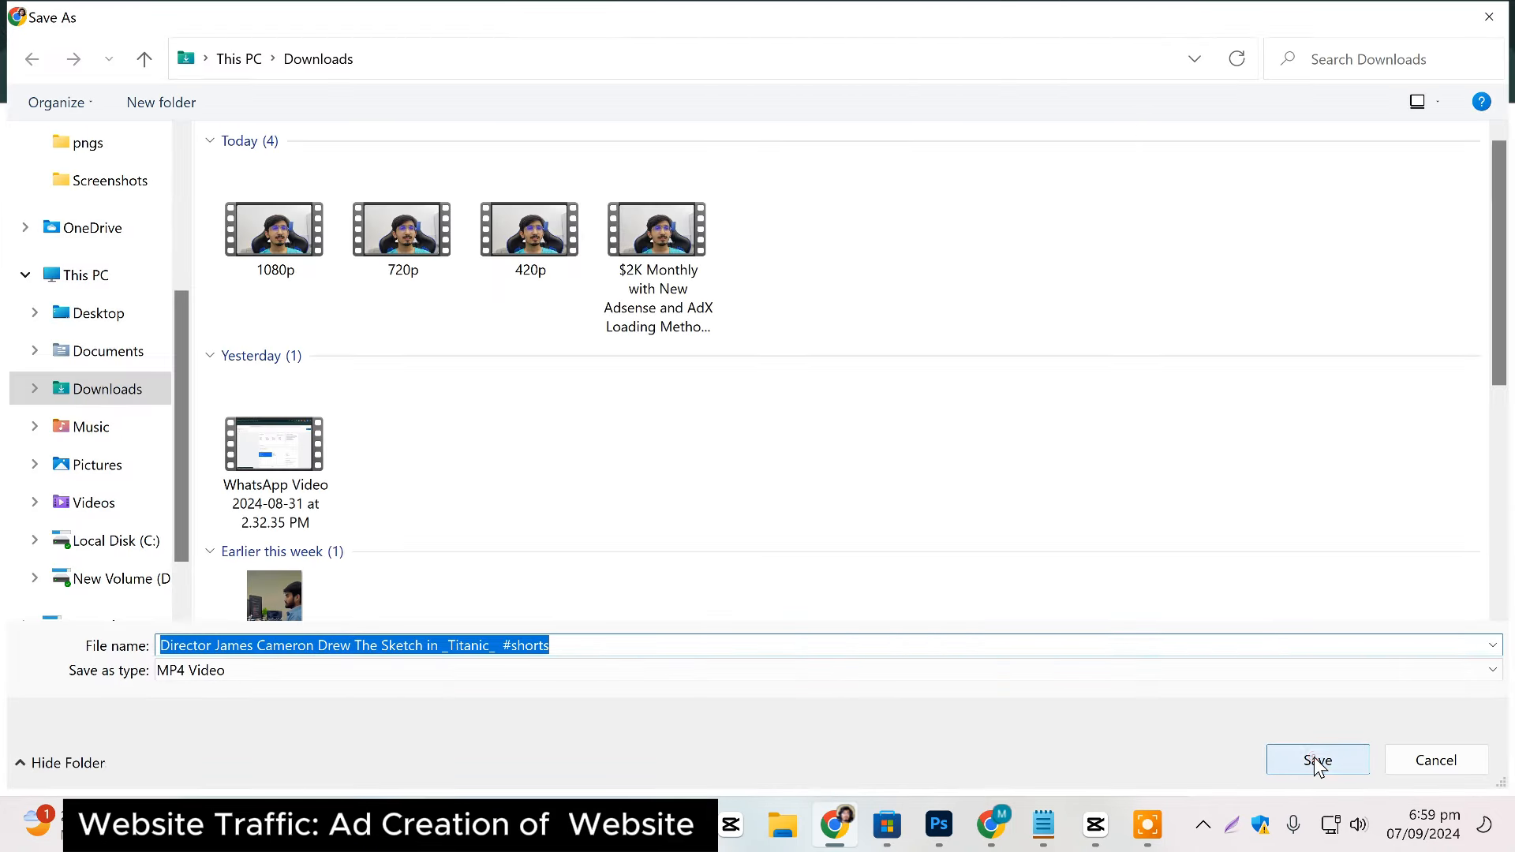
click(1315, 756)
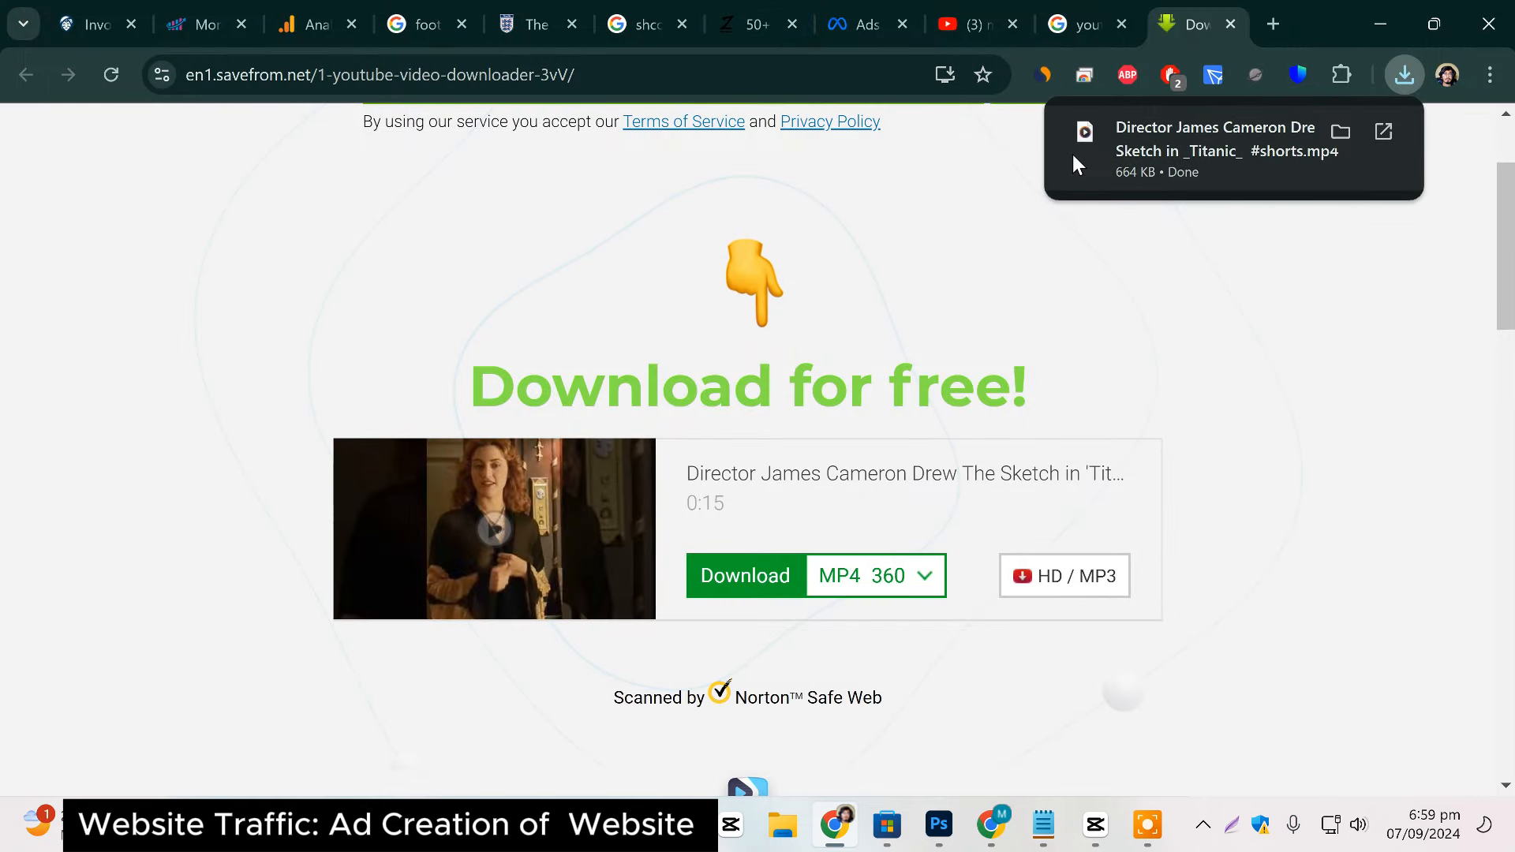
Switch to Ads Manager and upload the downloaded Titanic sketch video as the traffic ad's video media.
click(849, 20)
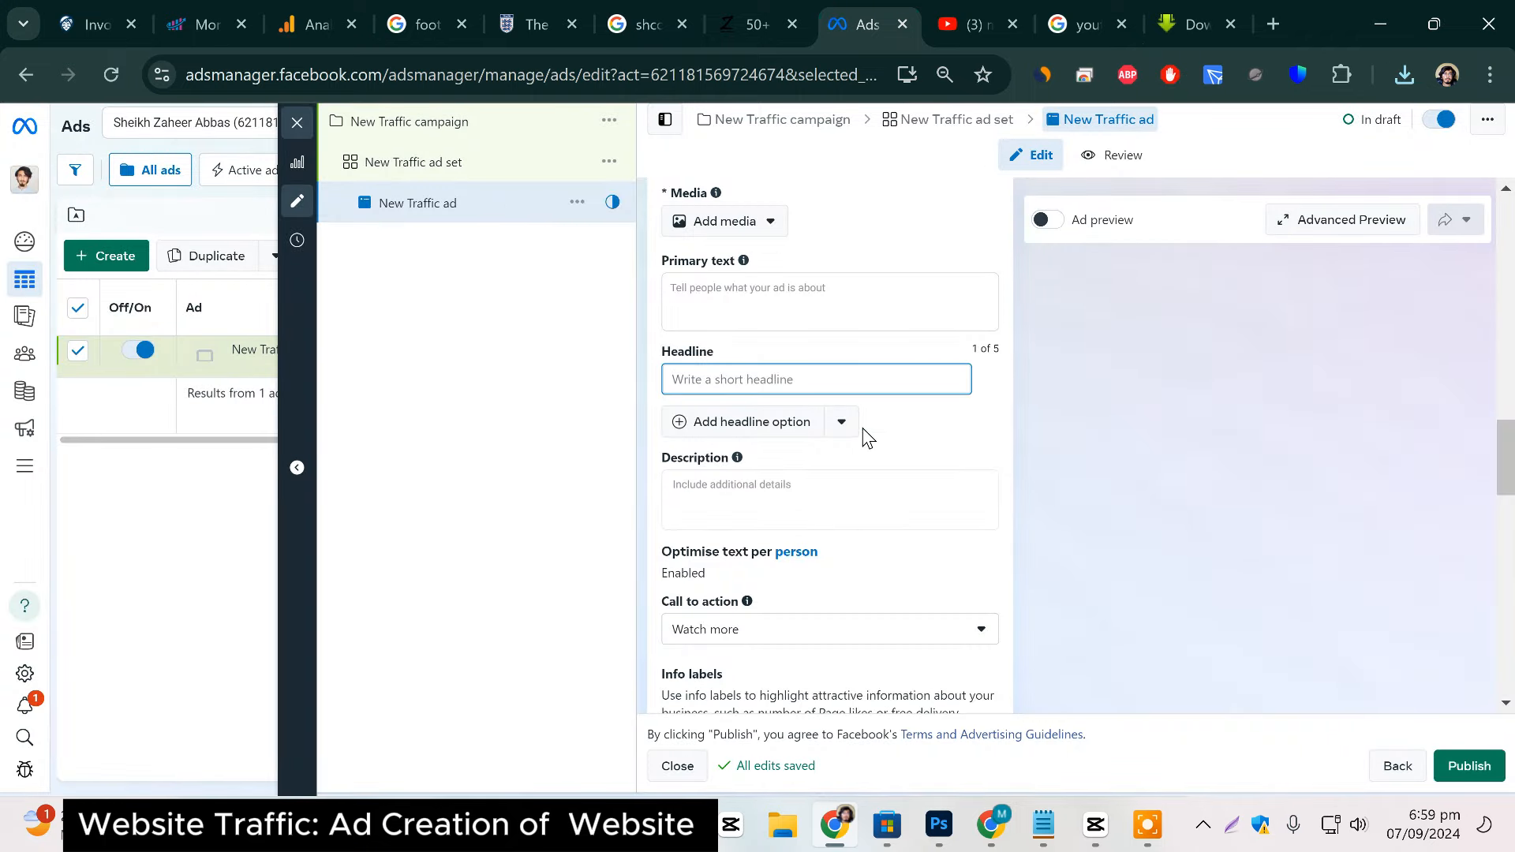
click(770, 222)
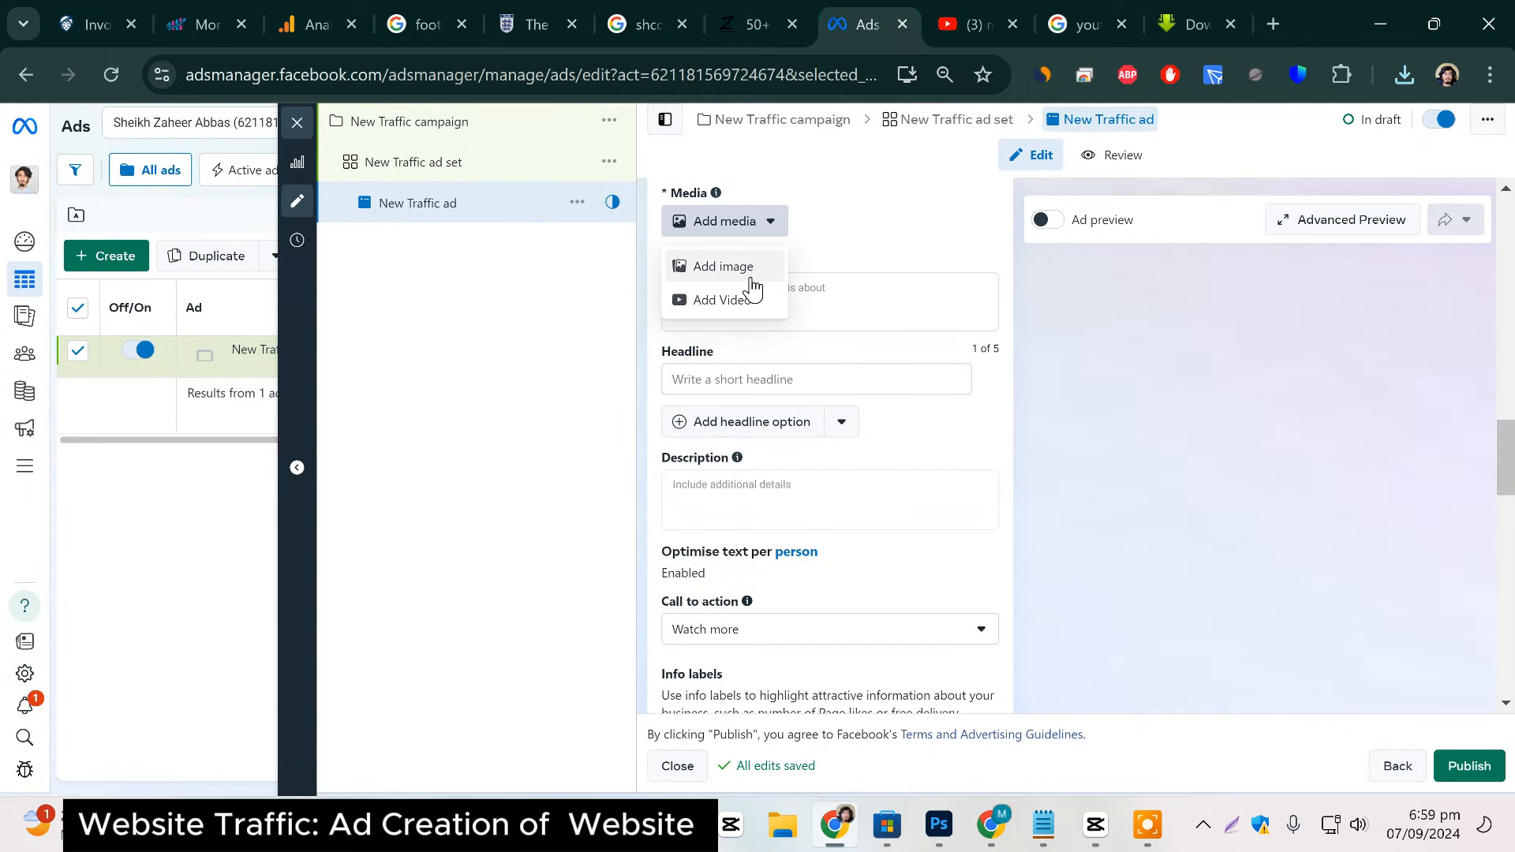
click(723, 300)
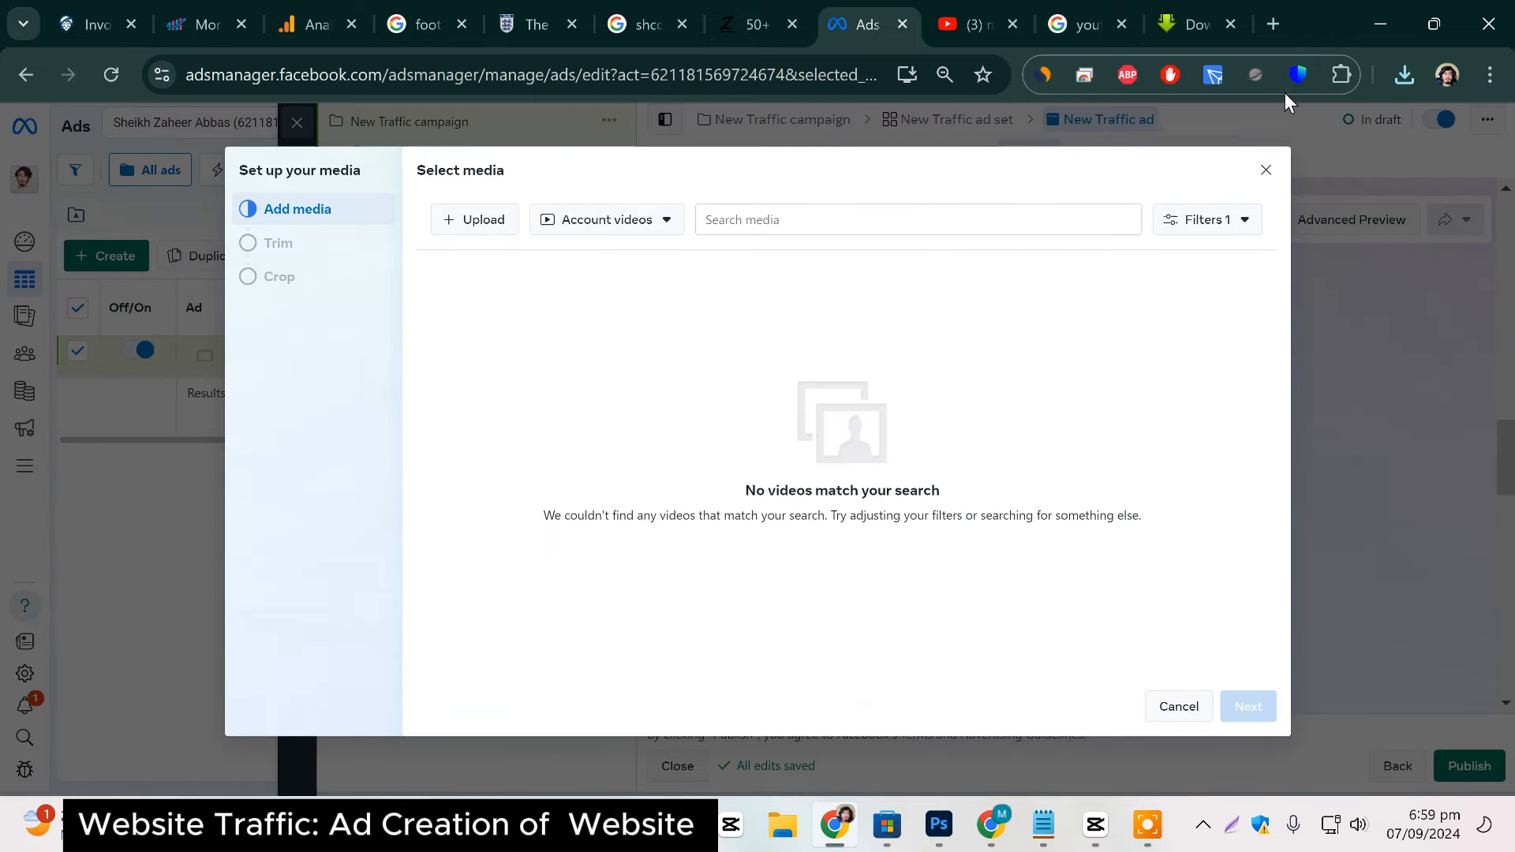
click(533, 225)
click(484, 221)
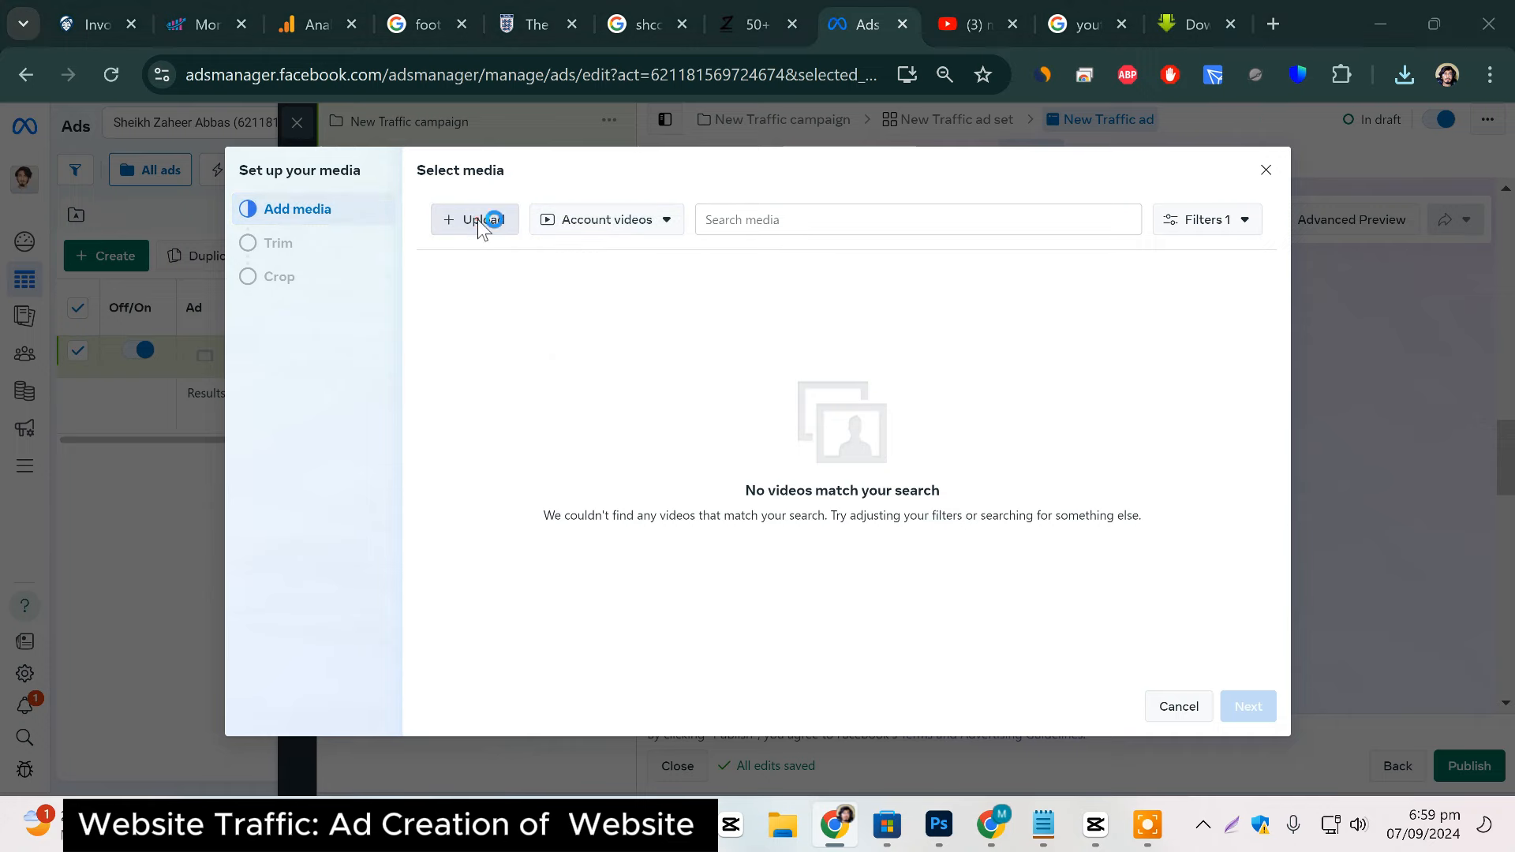
double_click(273, 193)
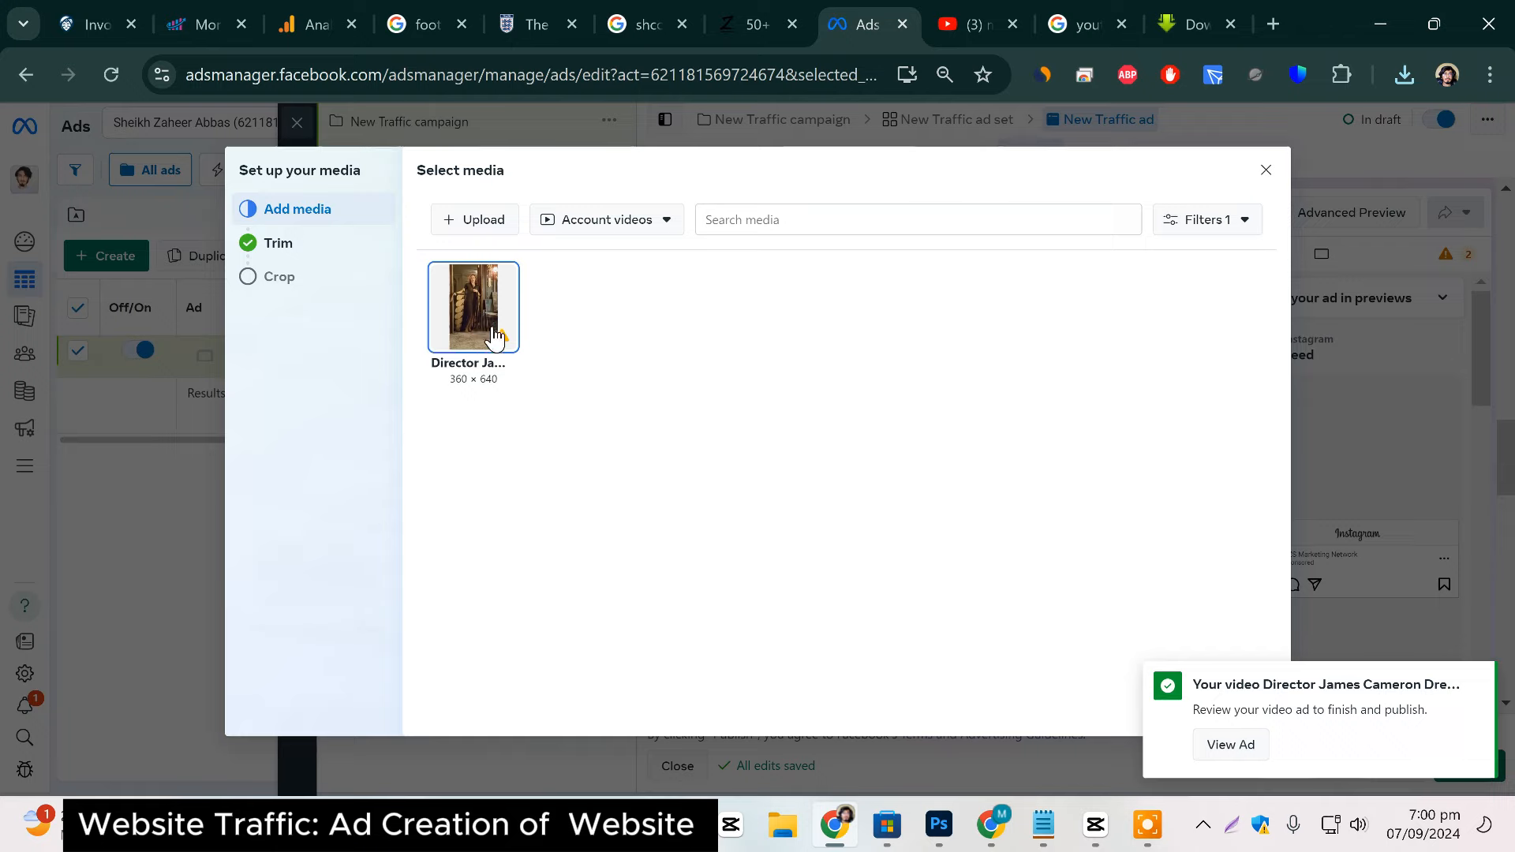
mouse_move(503, 347)
Switch to CapCut, import the downloaded Titanic sketch video from the browser's recent downloads, and place it at the start of the timeline.
click(1407, 74)
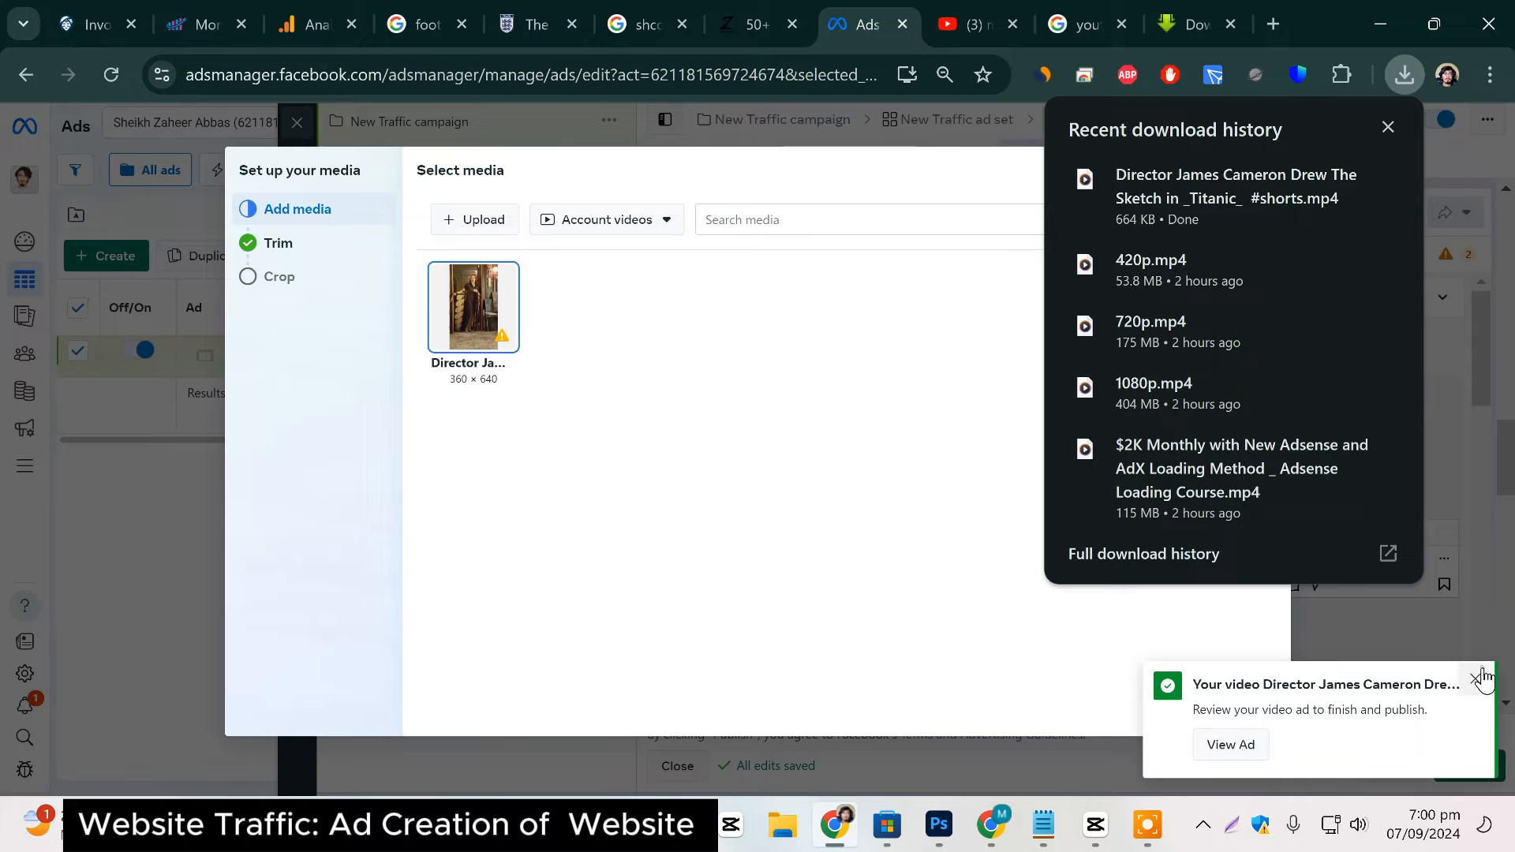
click(1477, 677)
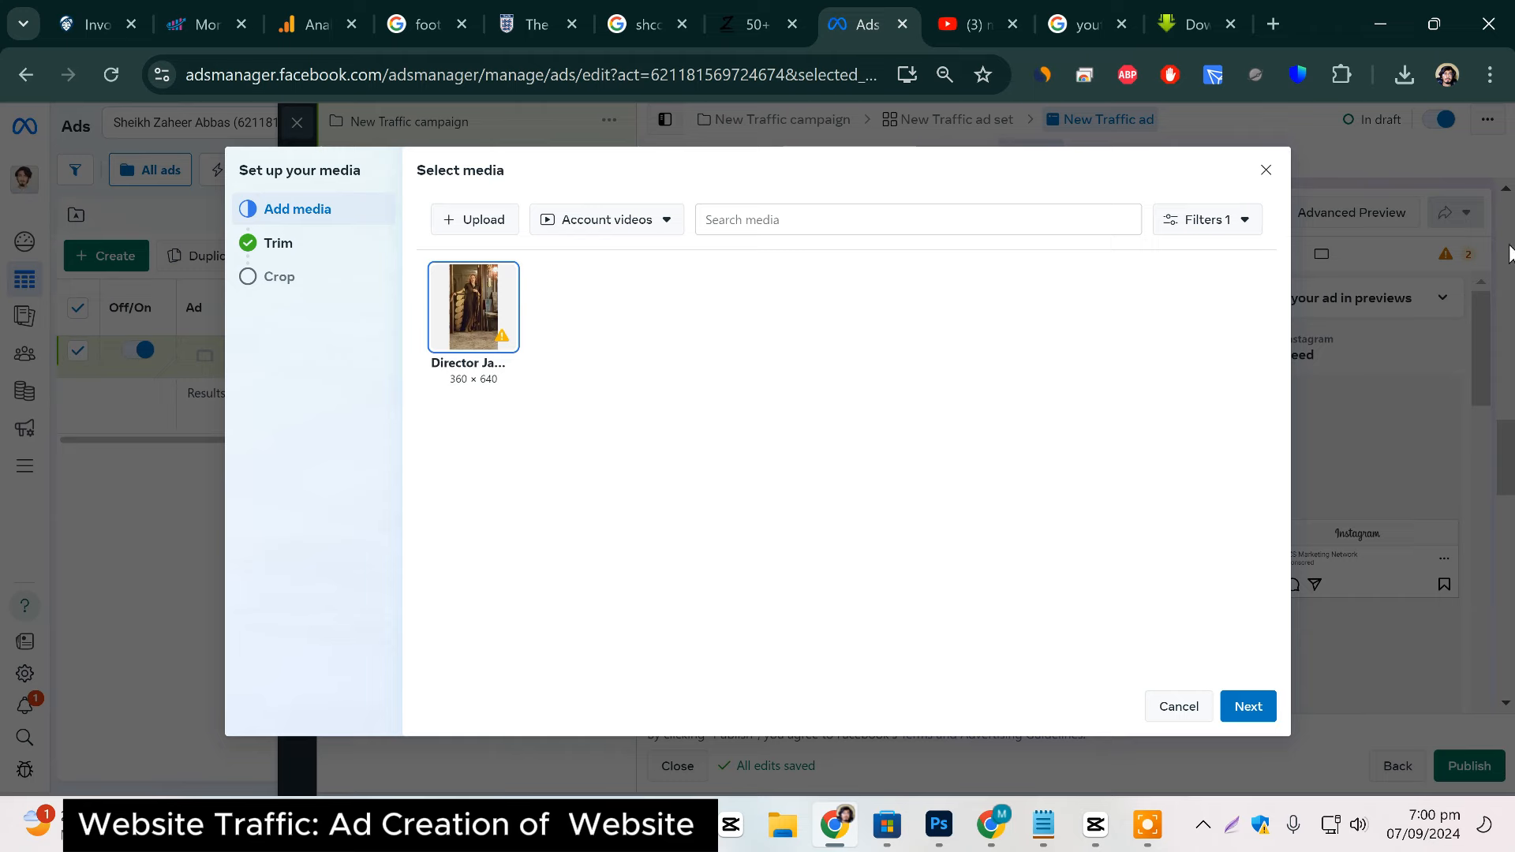
click(1405, 75)
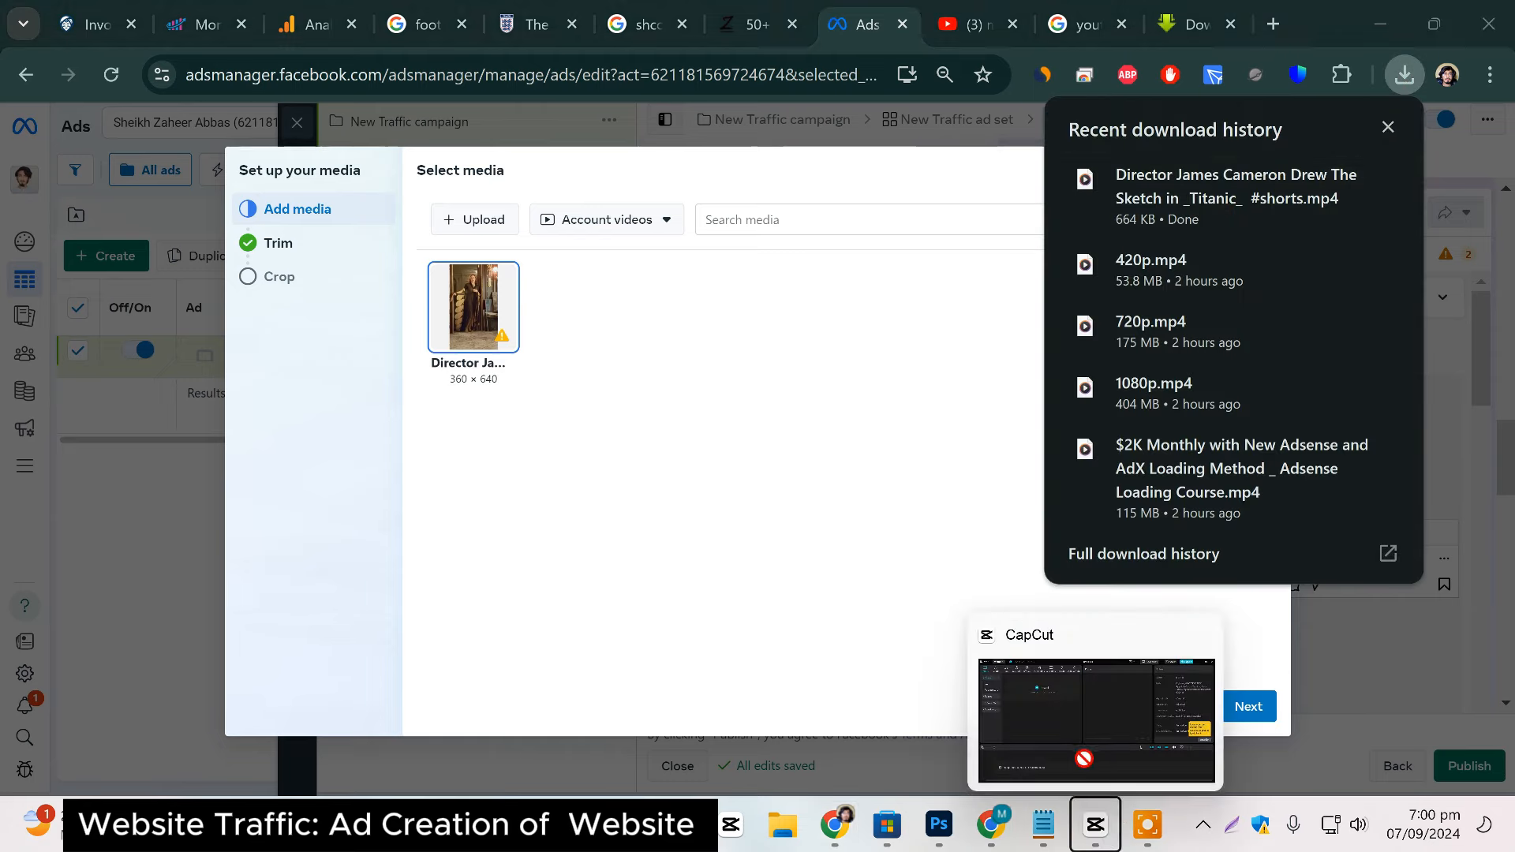
click(1096, 824)
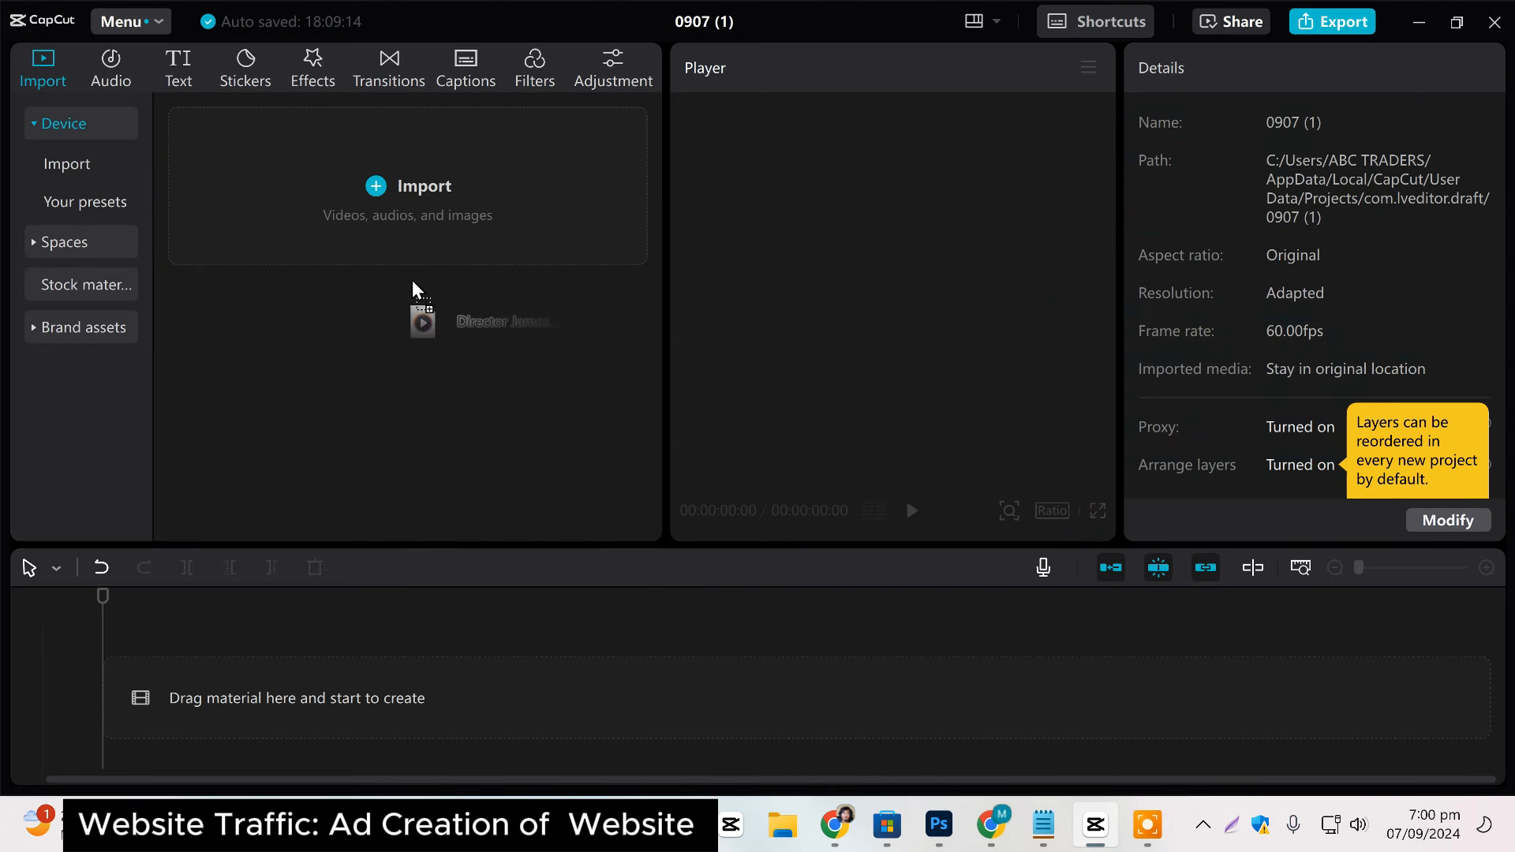
drag(365, 180, 395, 244)
click(295, 307)
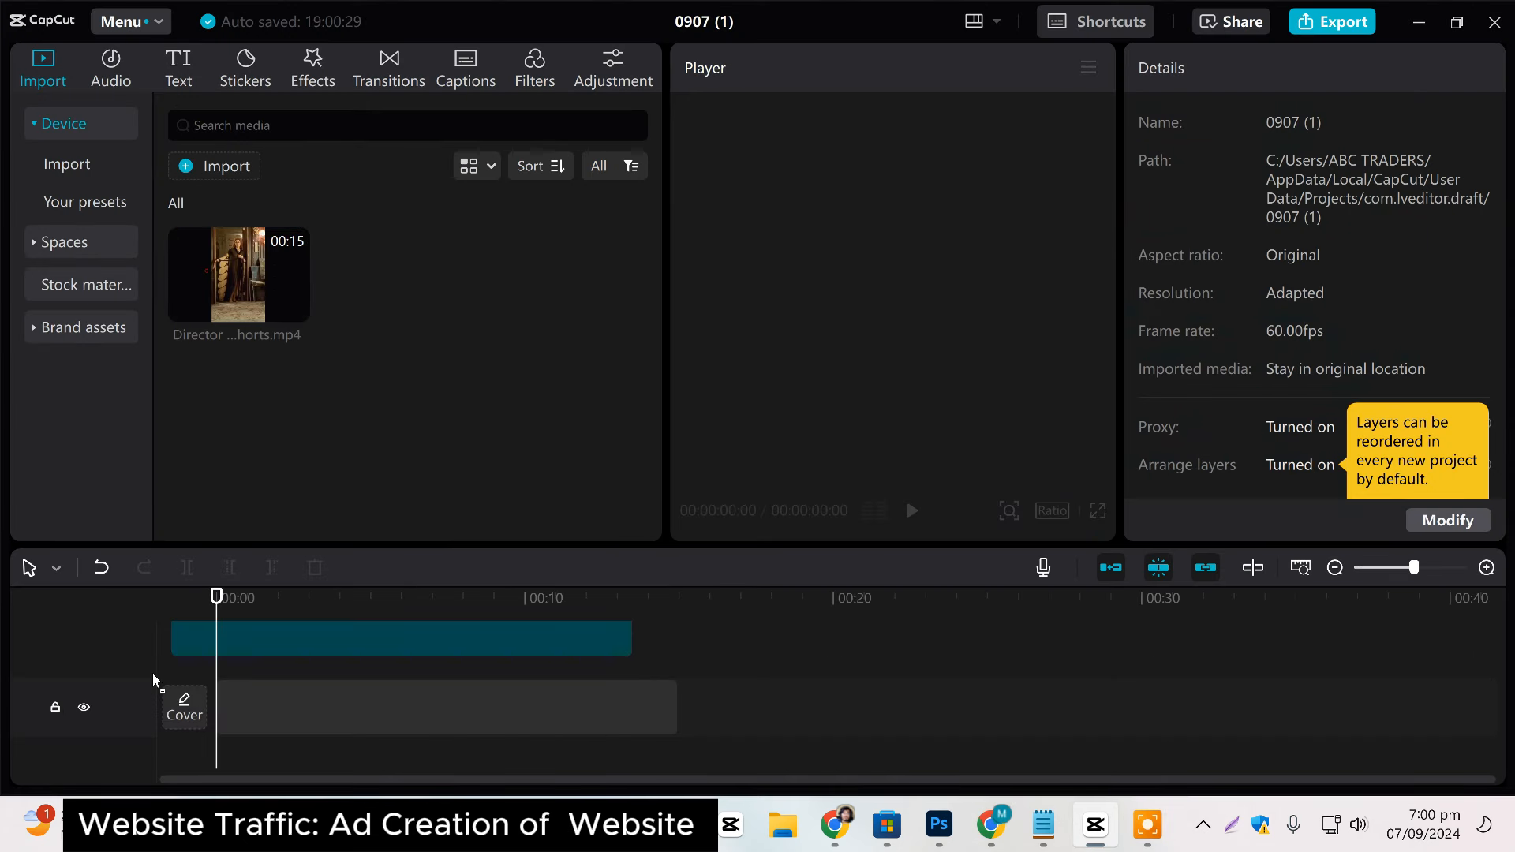
drag(158, 683, 204, 661)
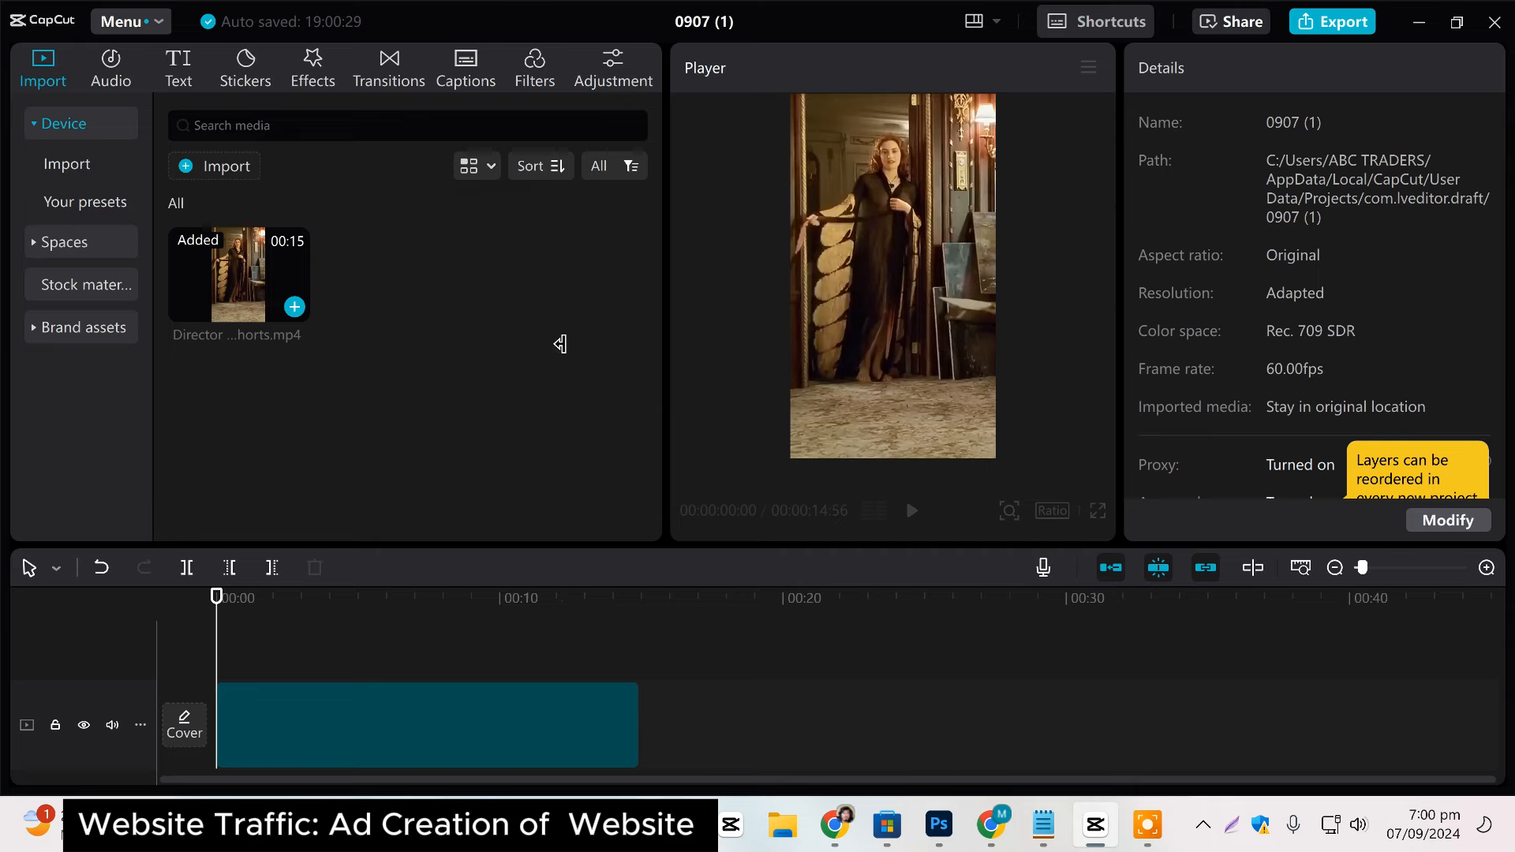
Add a default text overlay at the start of the timeline and move it to the lower part of the video frame.
click(178, 69)
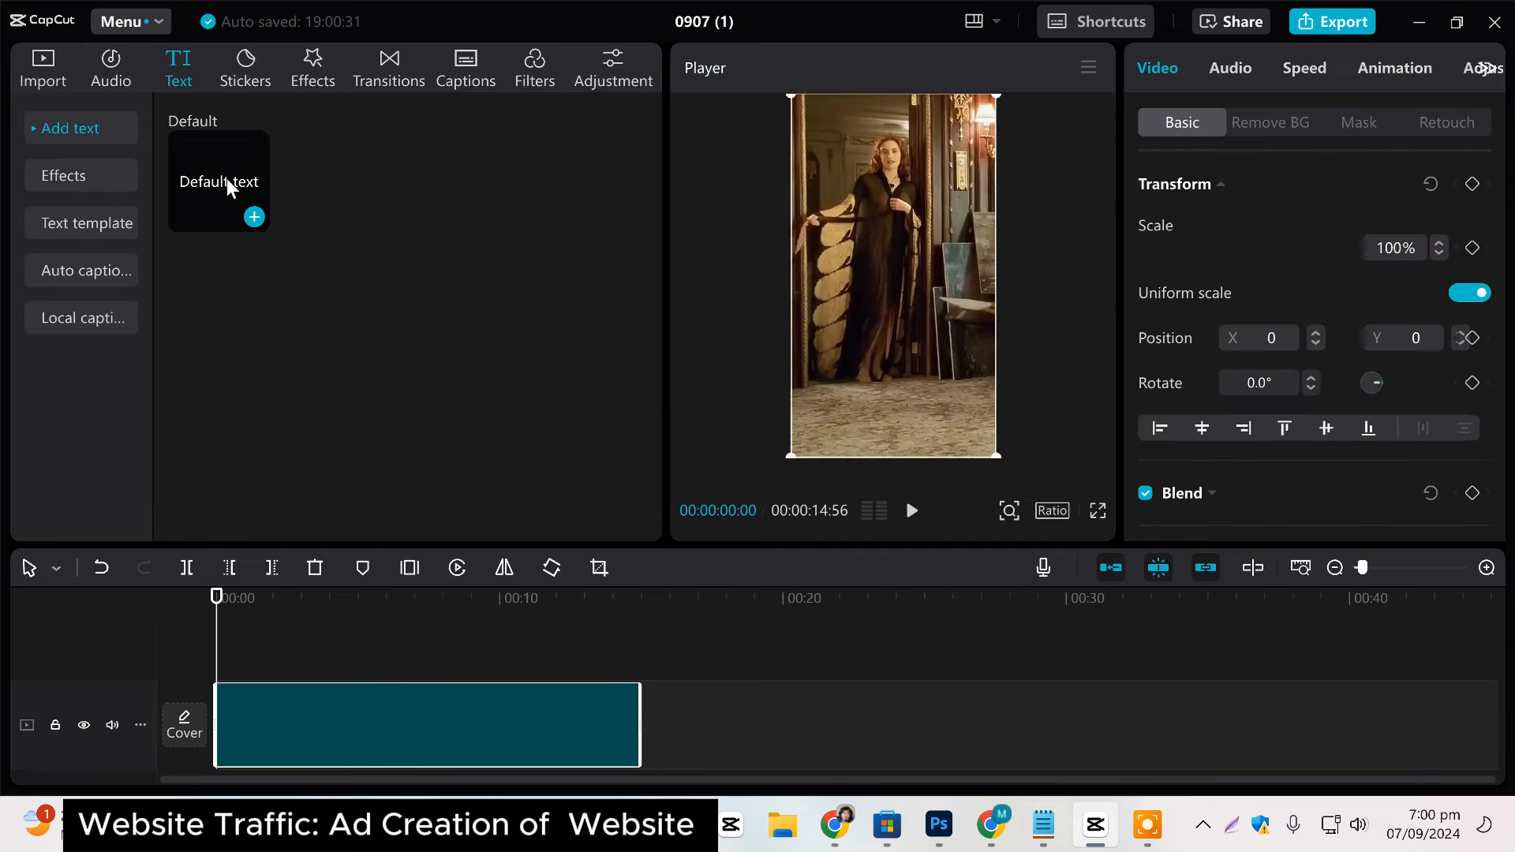
mouse_move(203, 197)
click(254, 217)
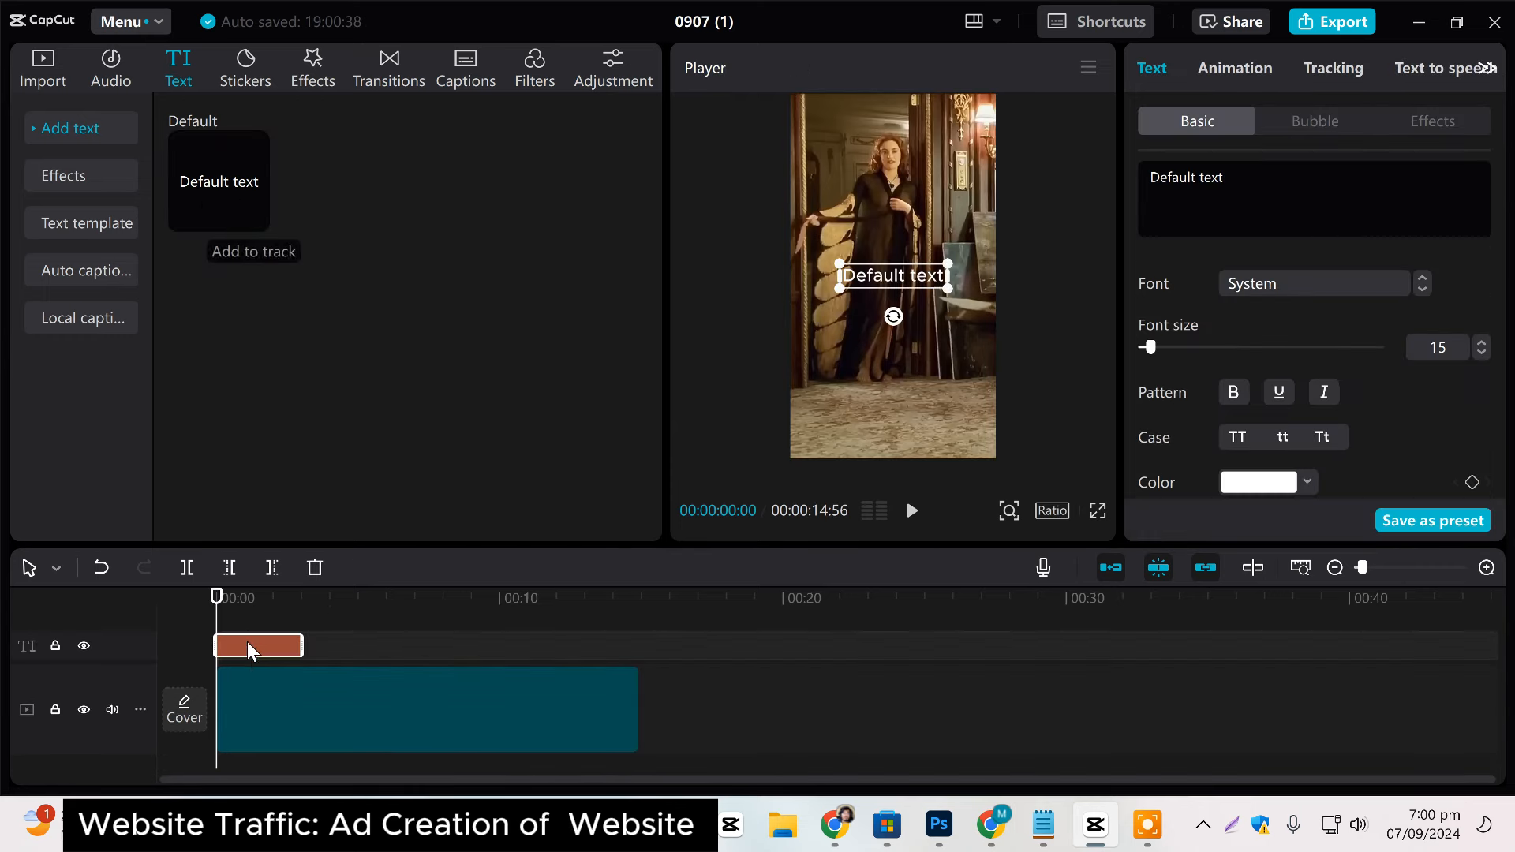
drag(922, 284, 922, 373)
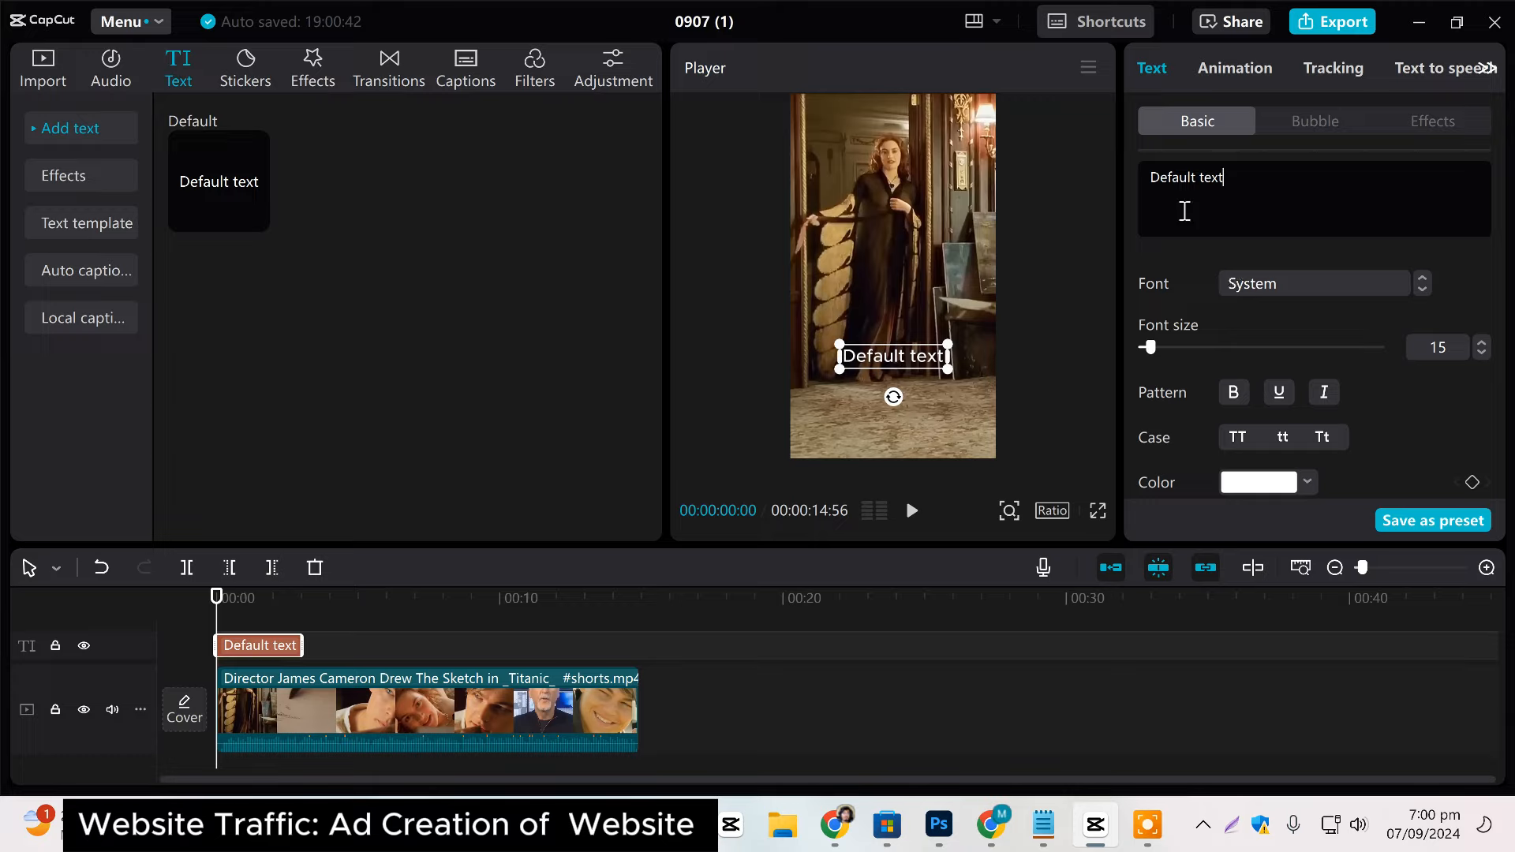
double_click(1187, 209)
key(ctrl+a)
key(BackSpace)
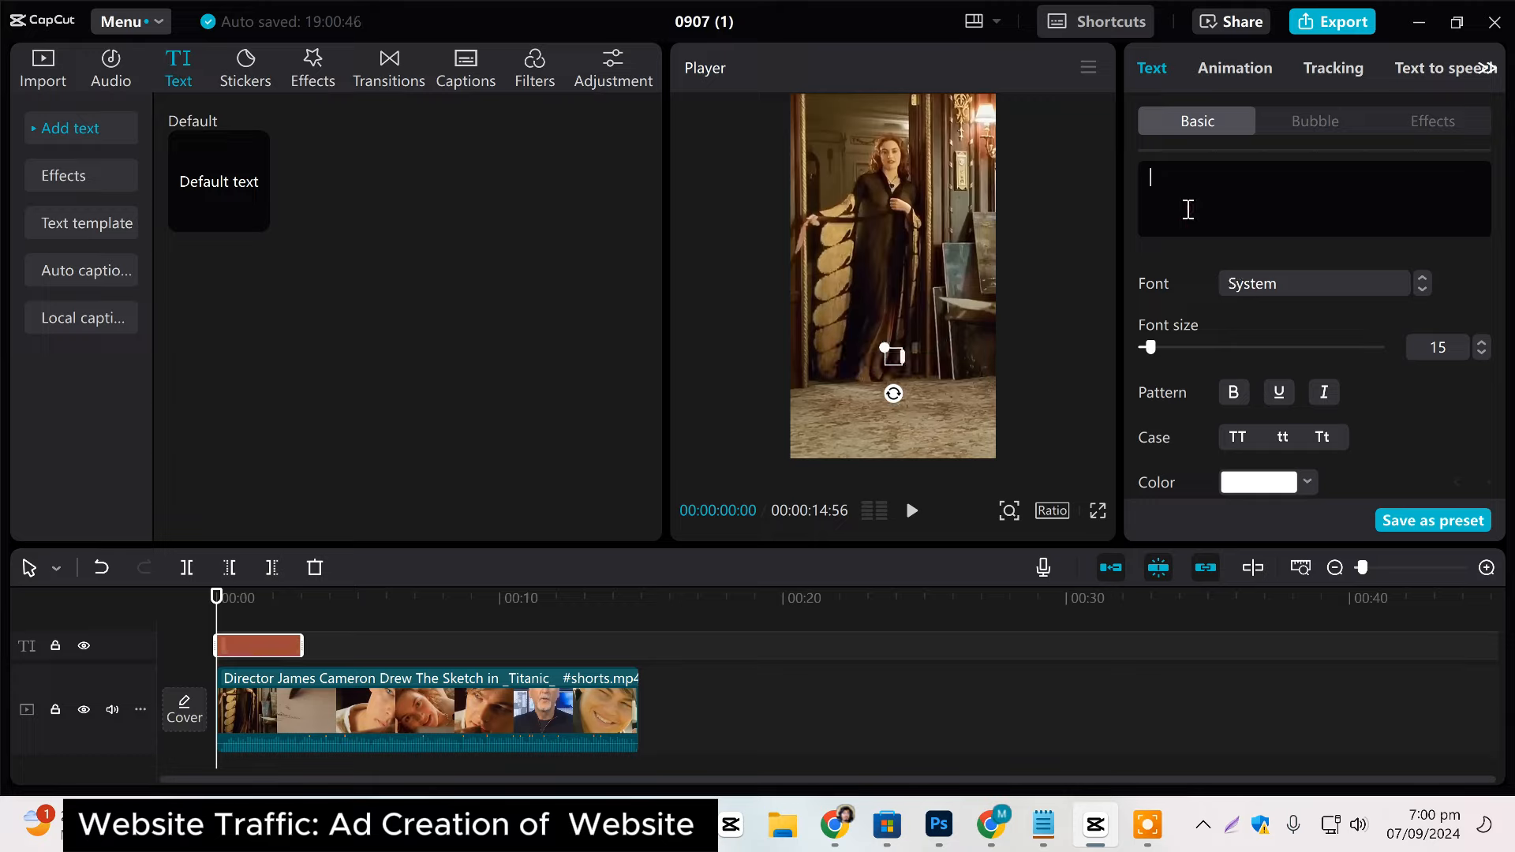
text(C)
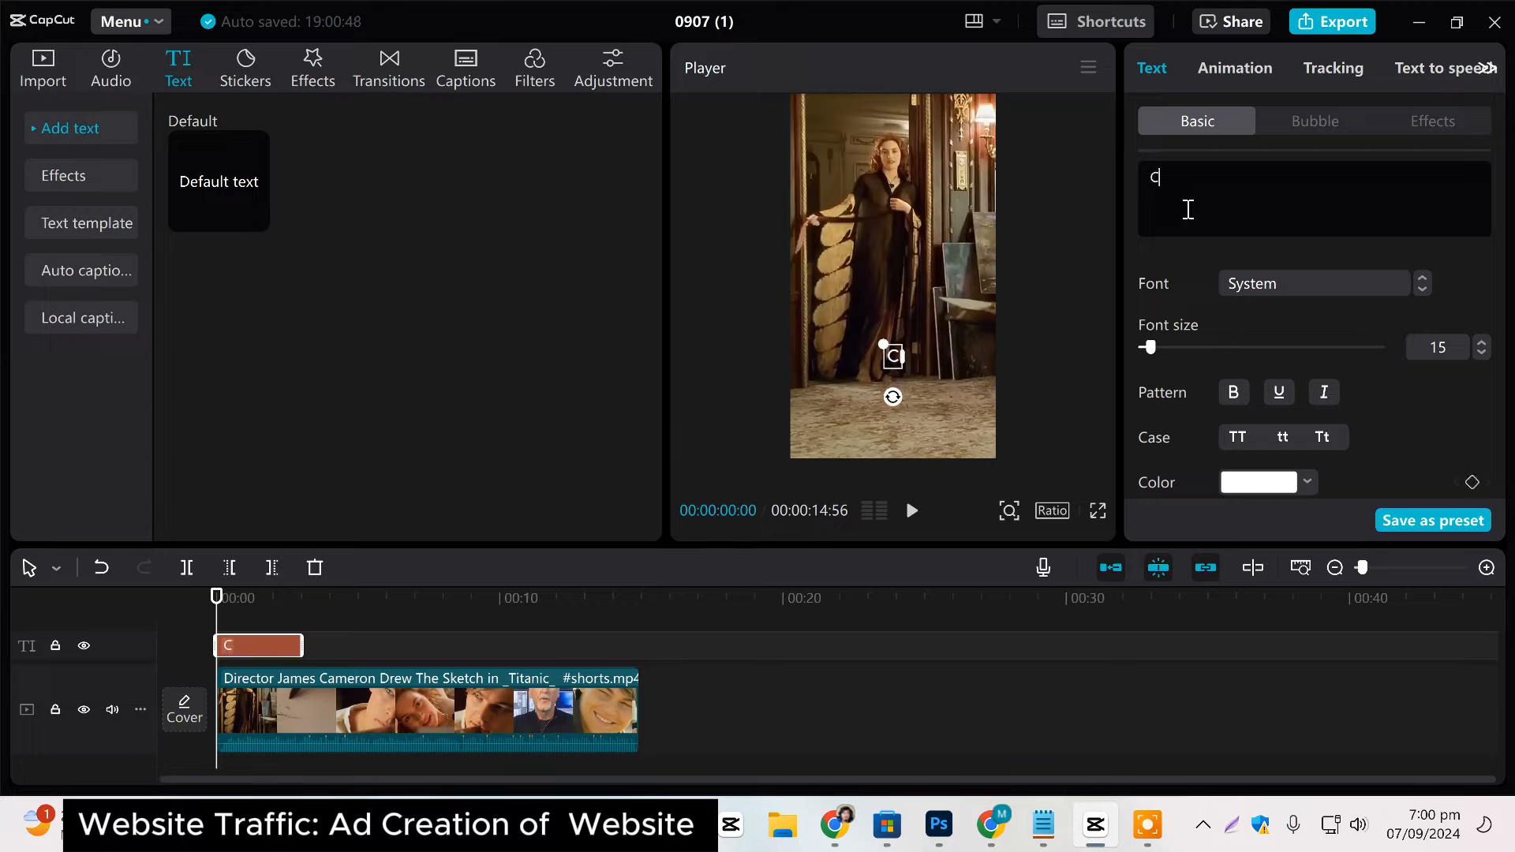
text(lick)
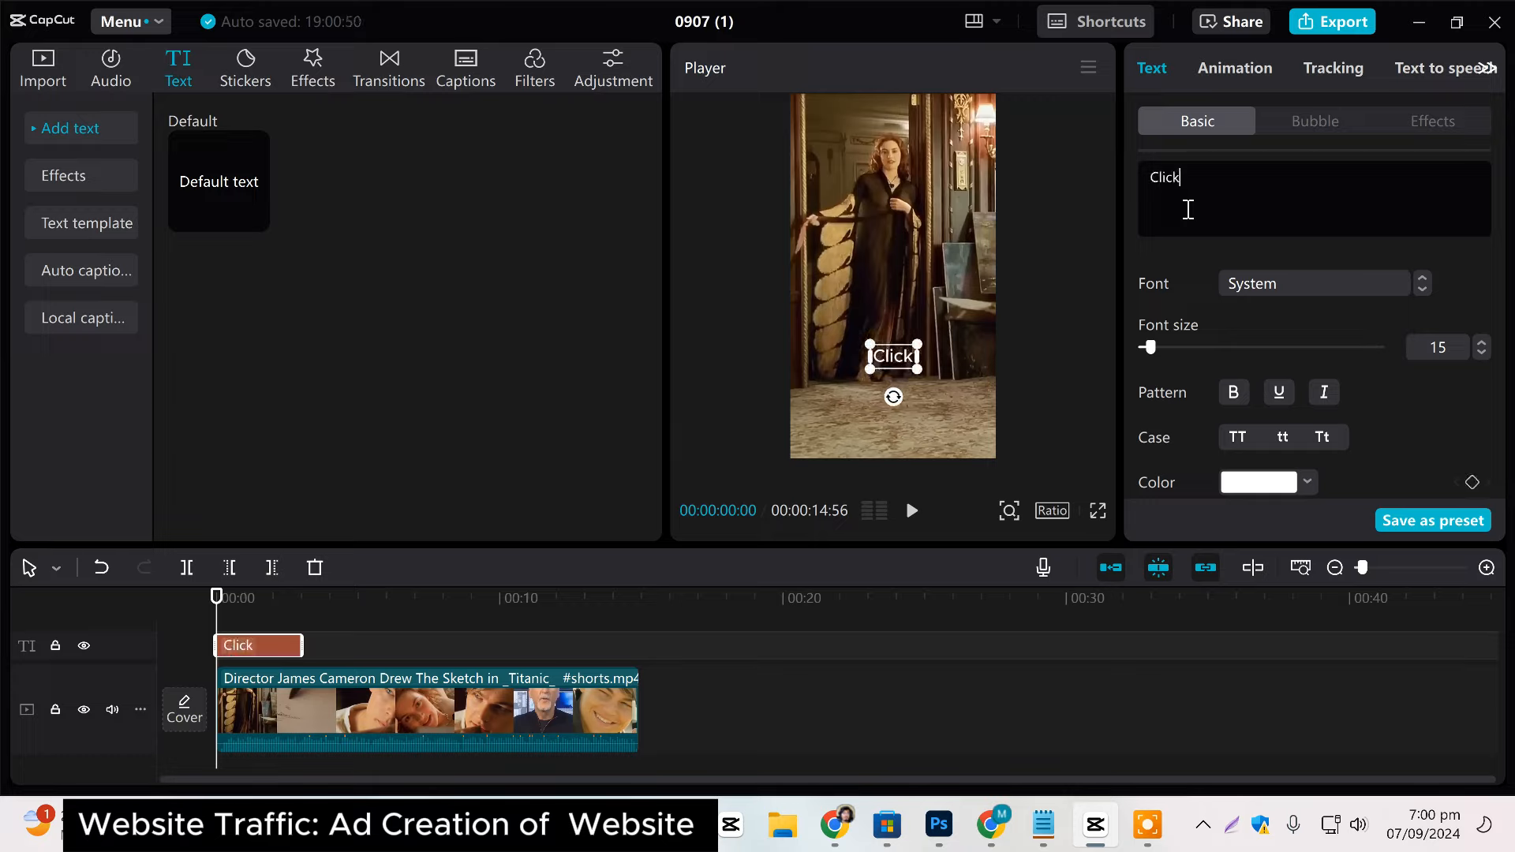
text( on W)
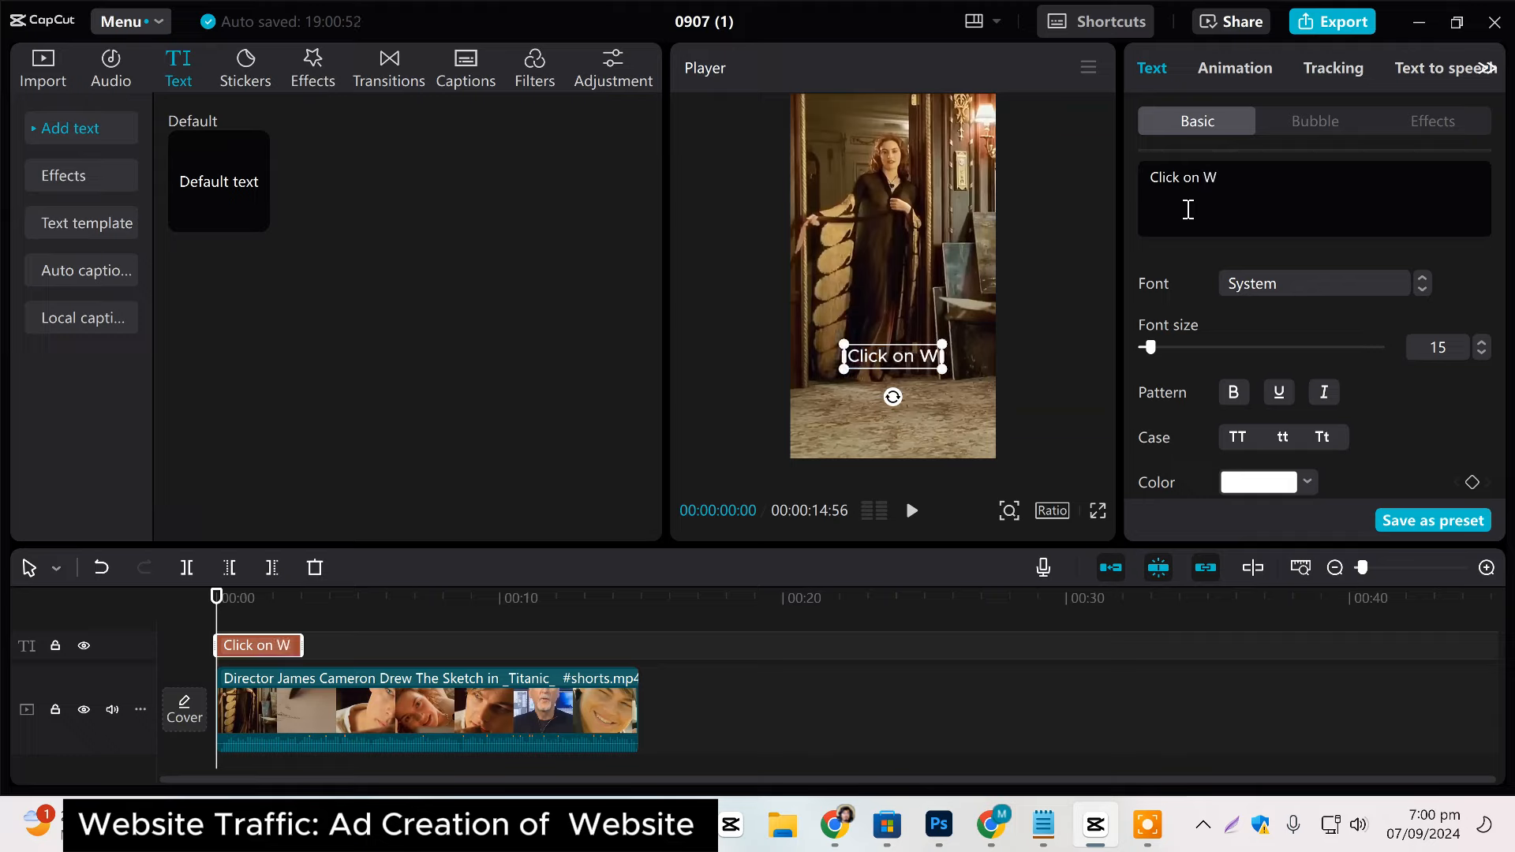
text(atch)
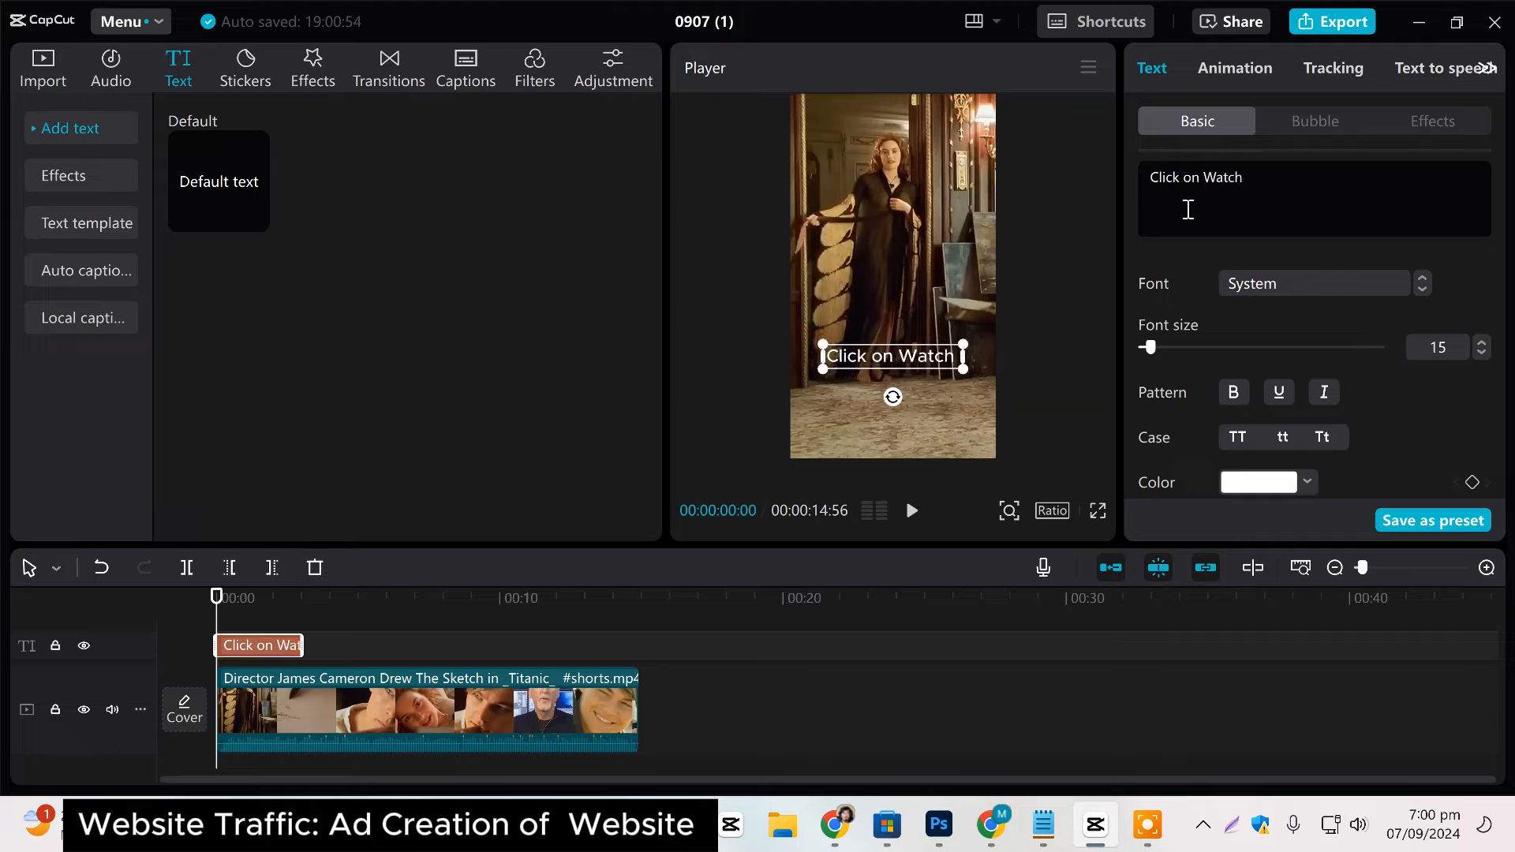
text( More)
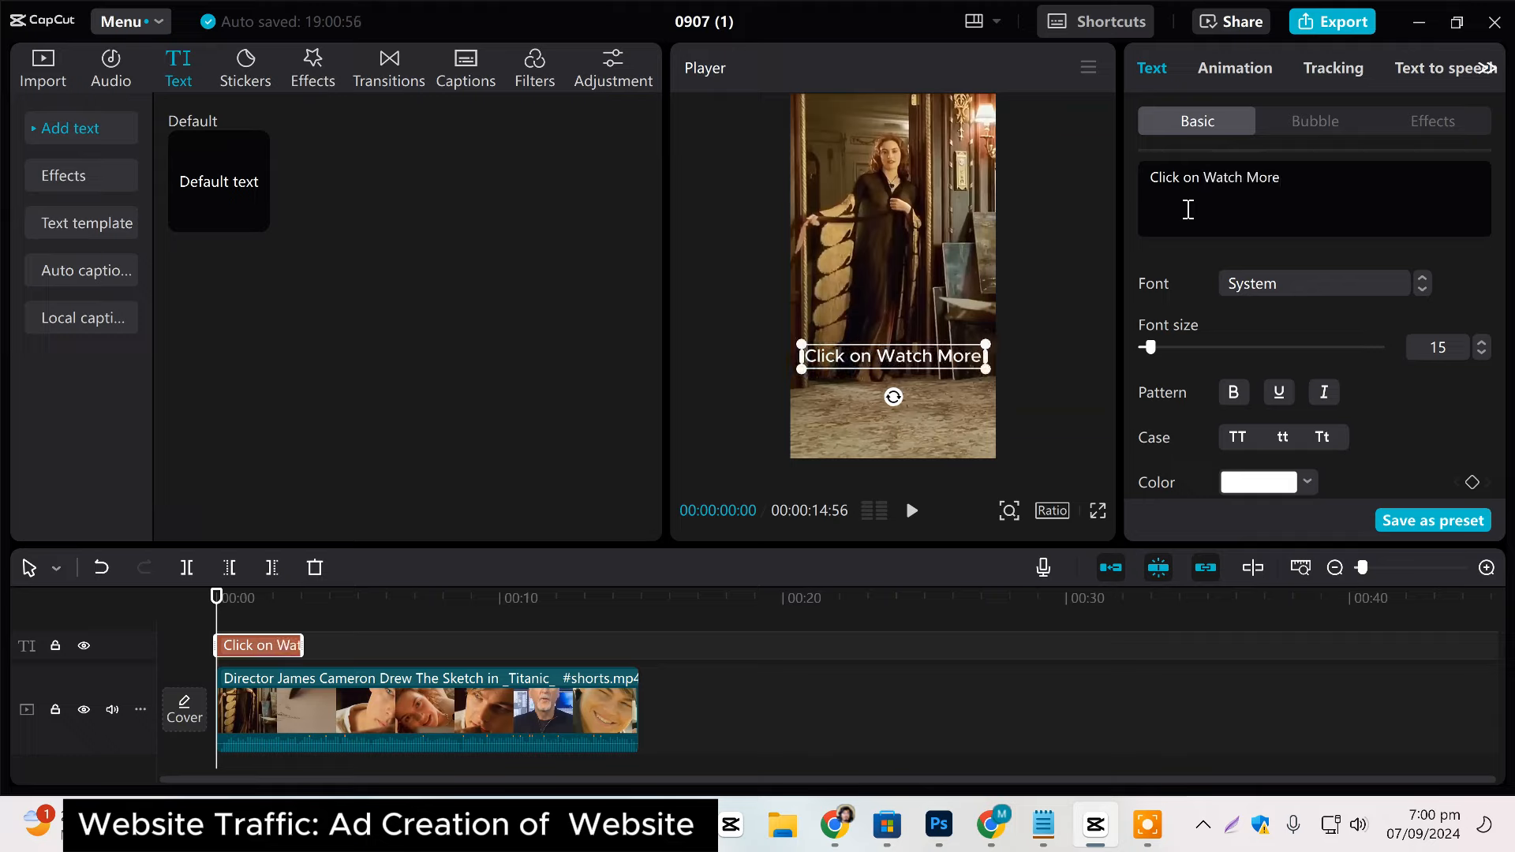
key(Return)
text(to S)
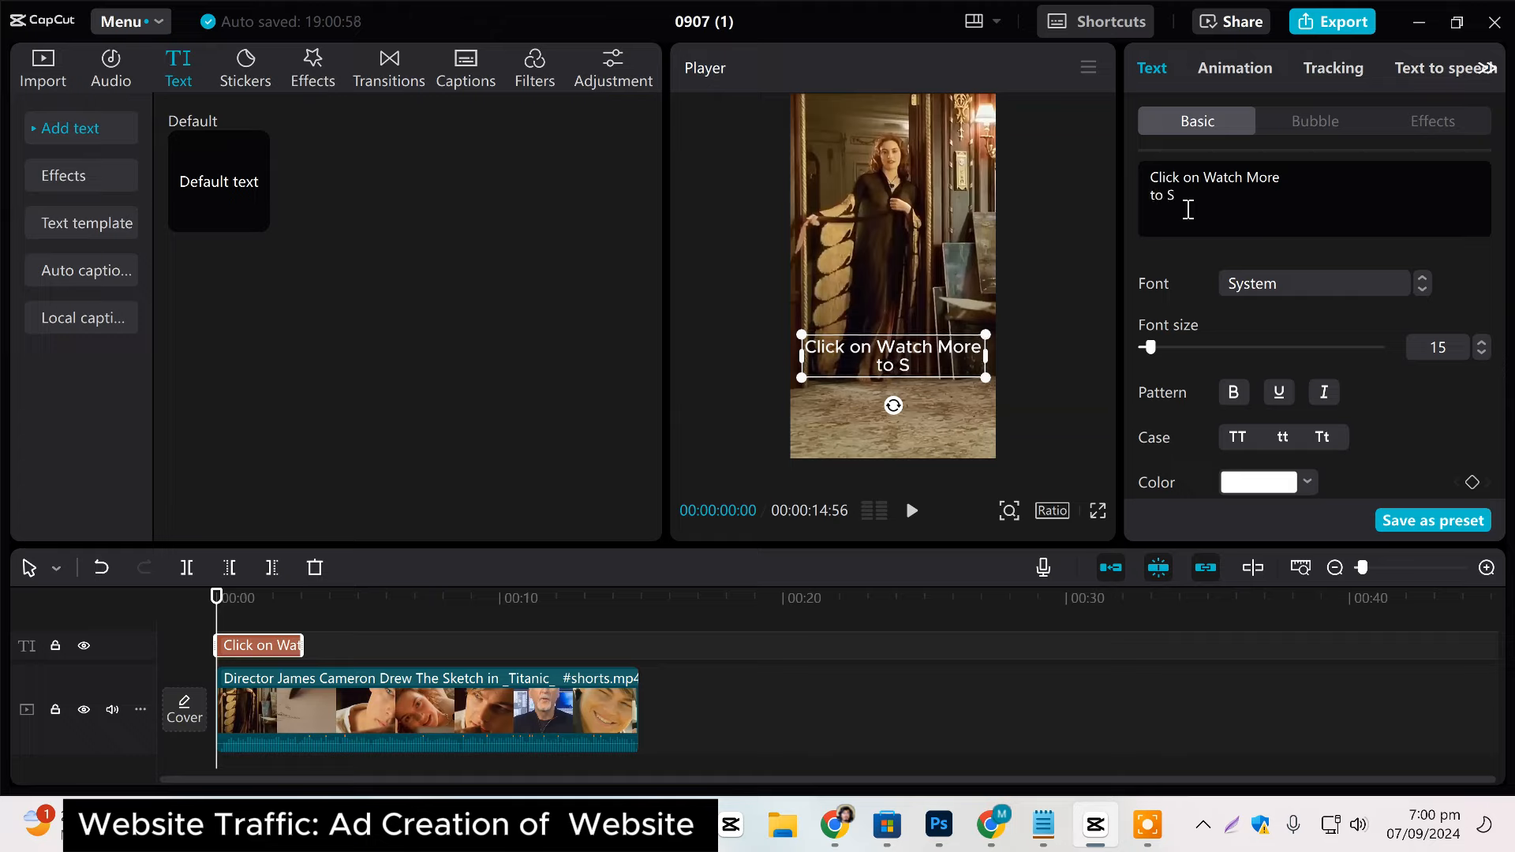
text(ee th)
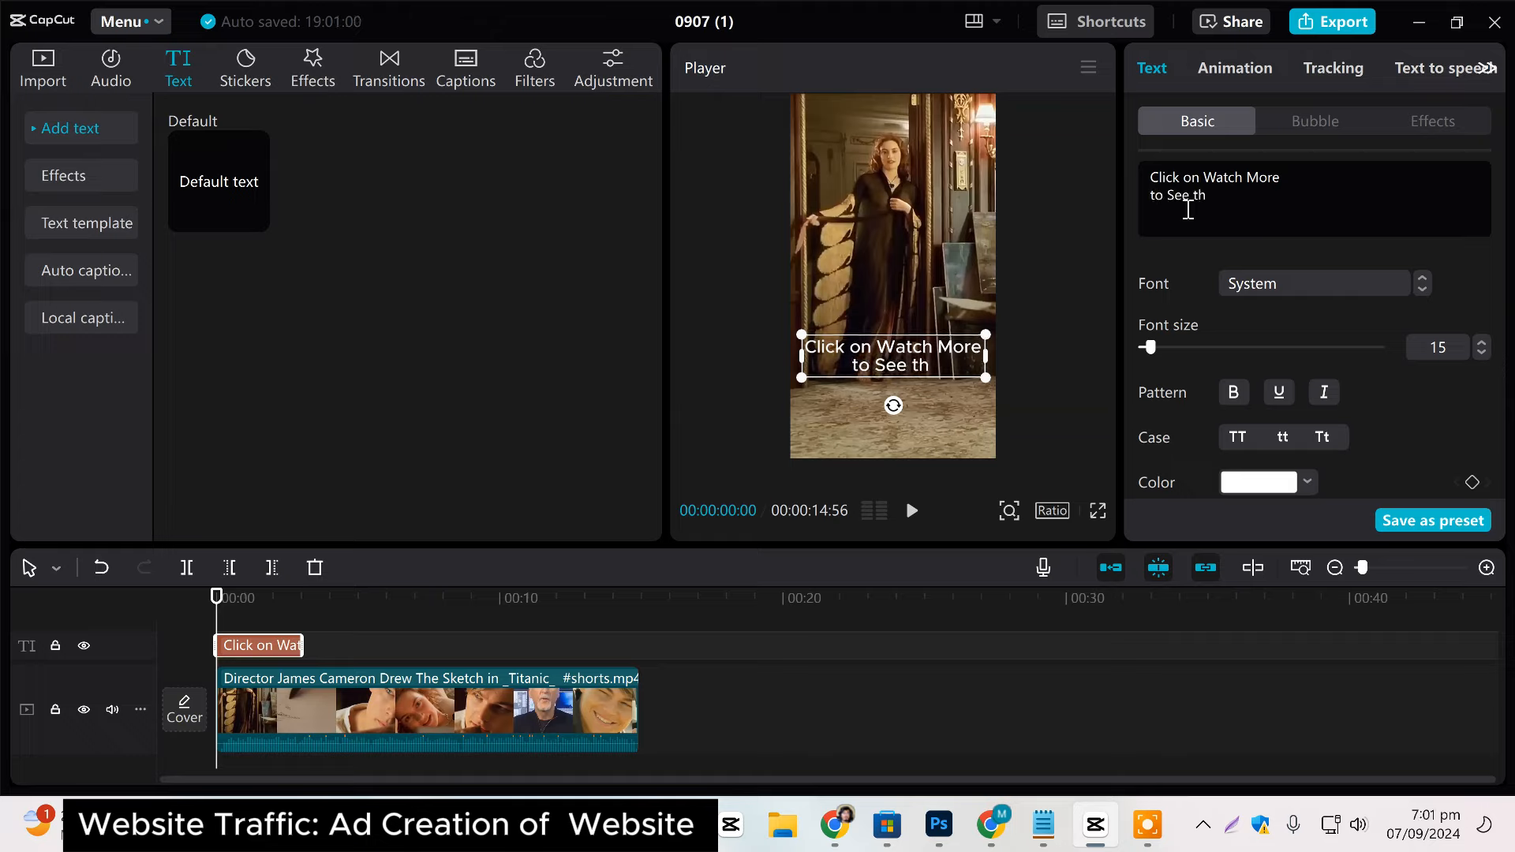
text(e fulll)
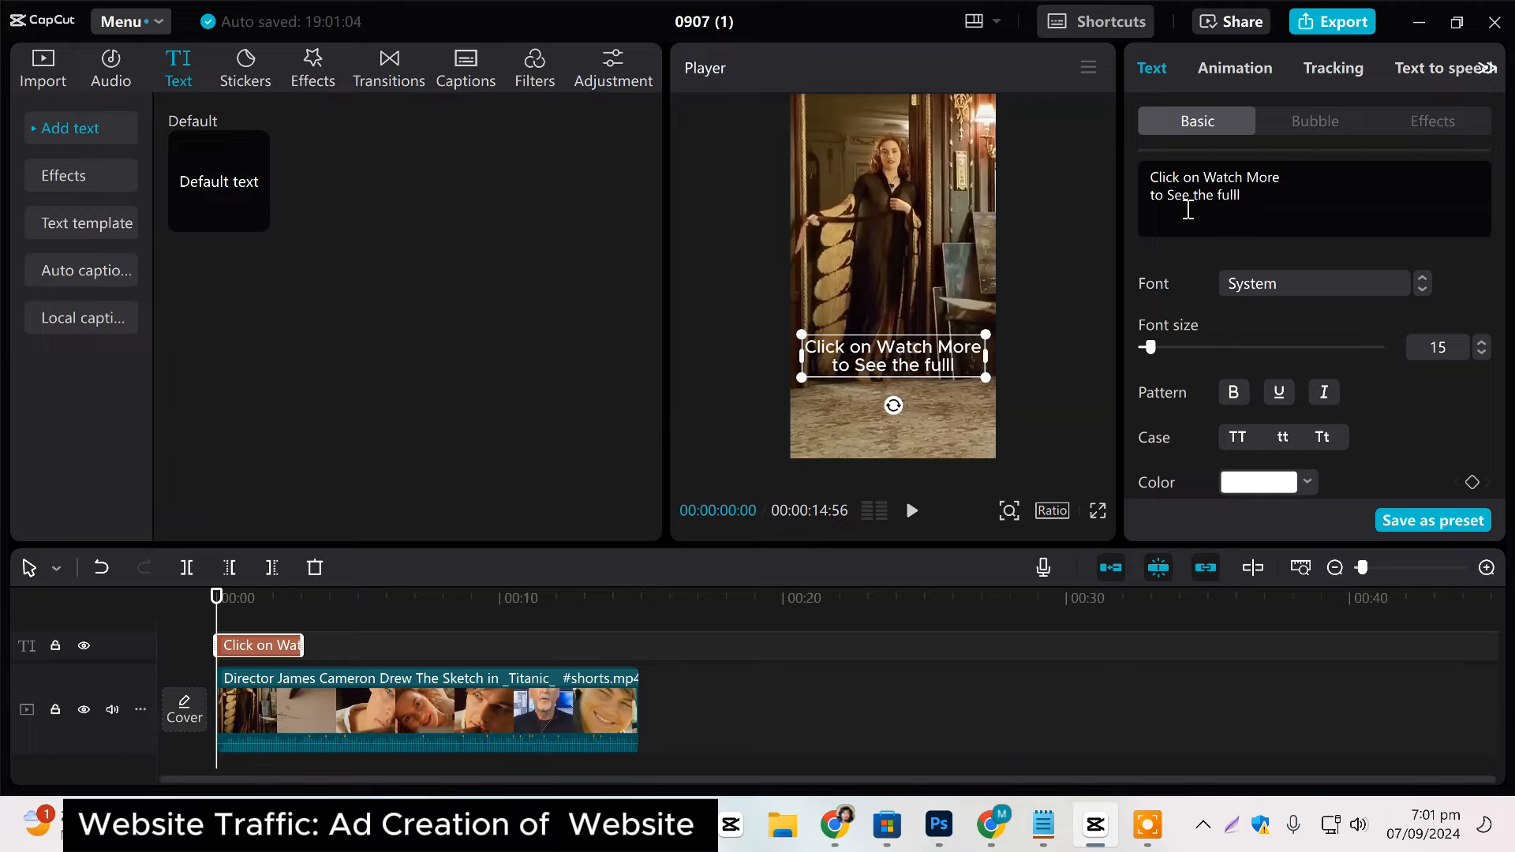
key(BackSpace)
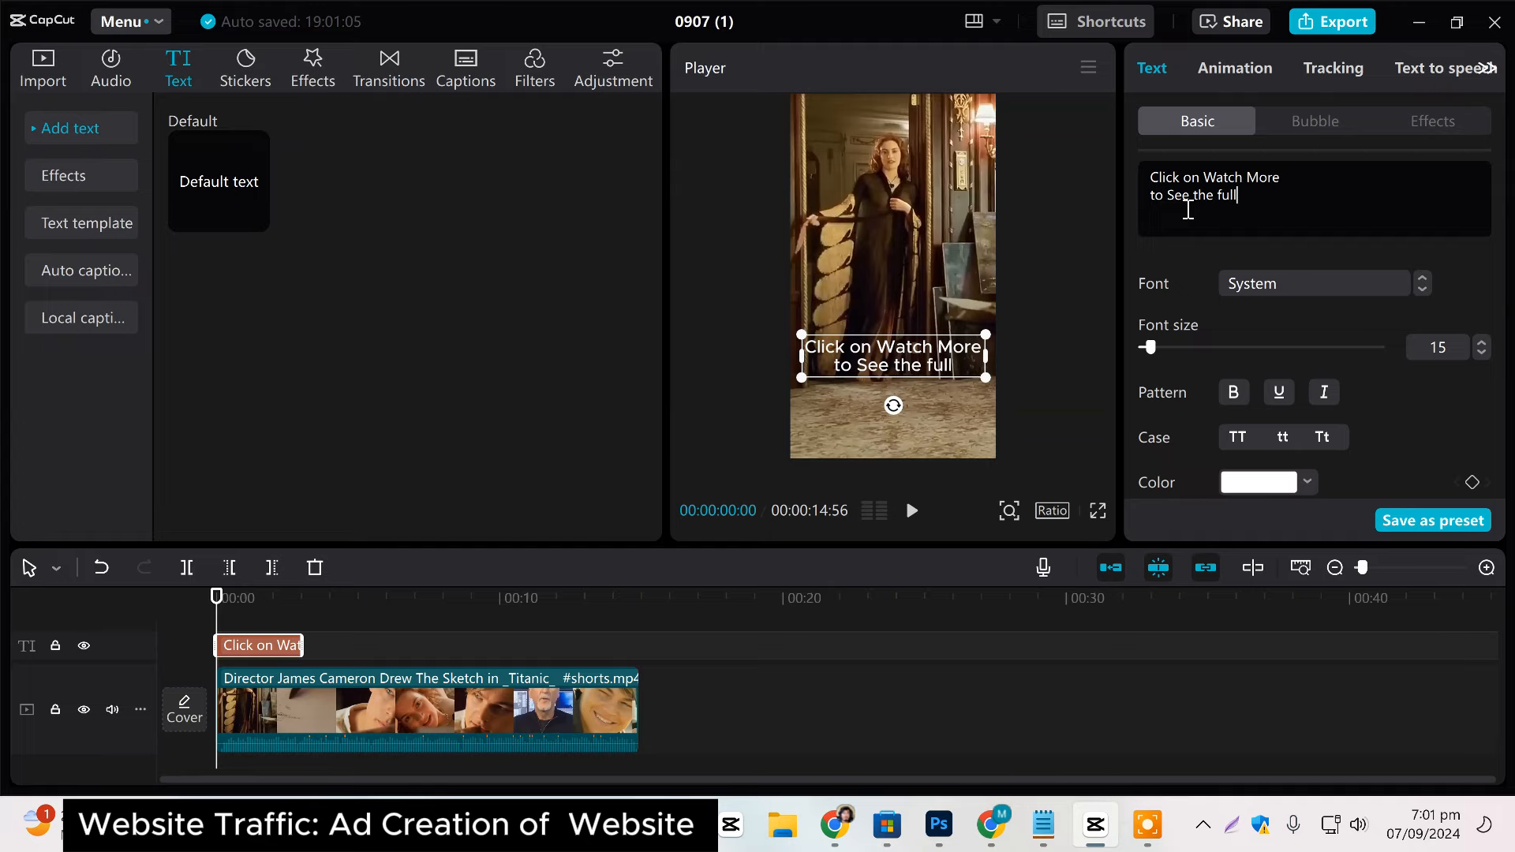
text(V)
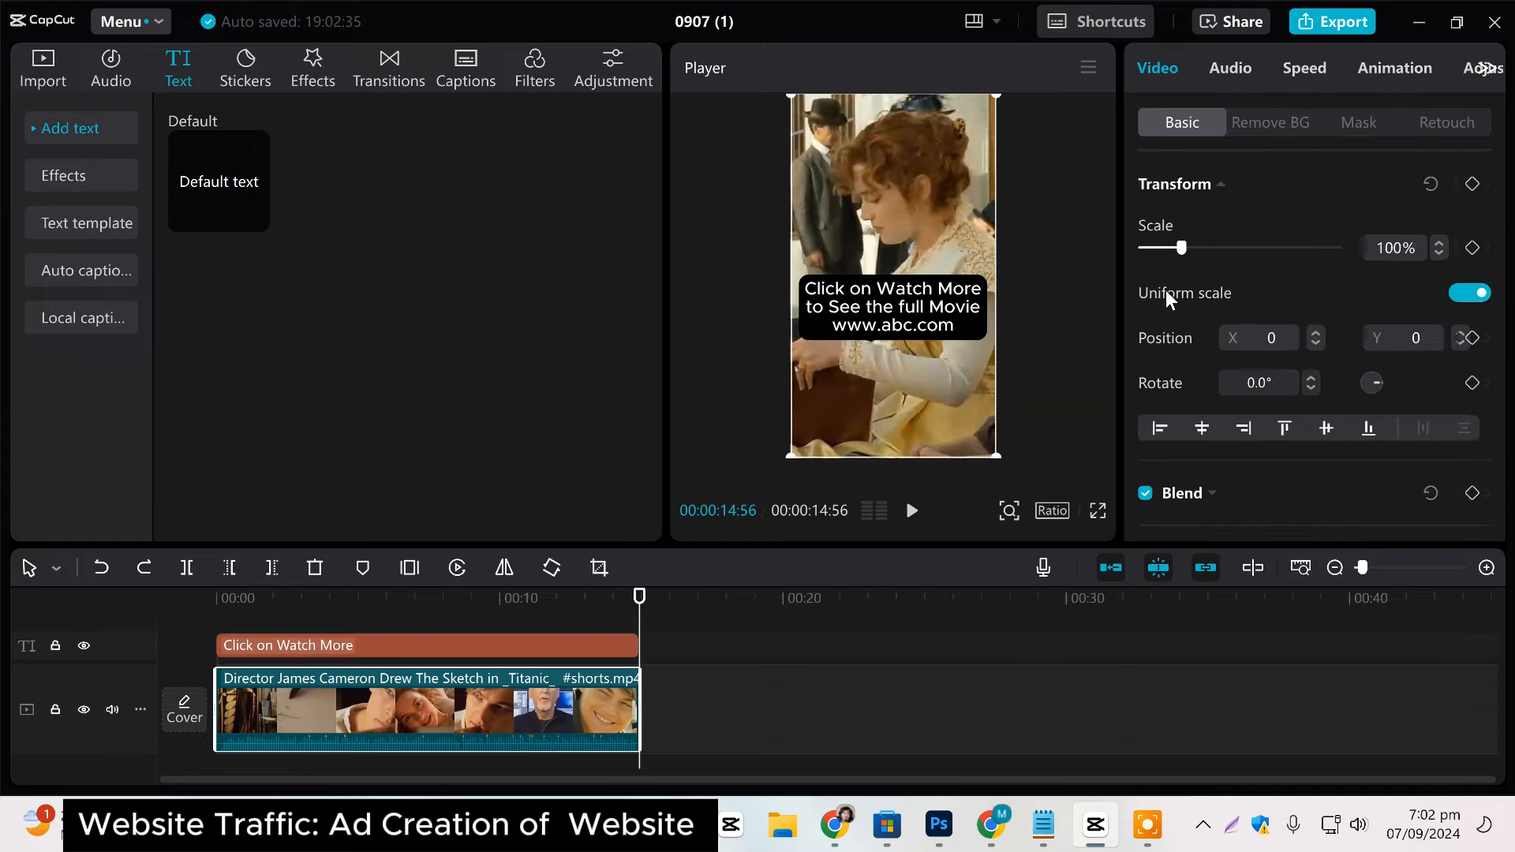
Change the text overlay's font to Segoe UI Black and scale the overlay down slightly.
click(603, 644)
click(1330, 292)
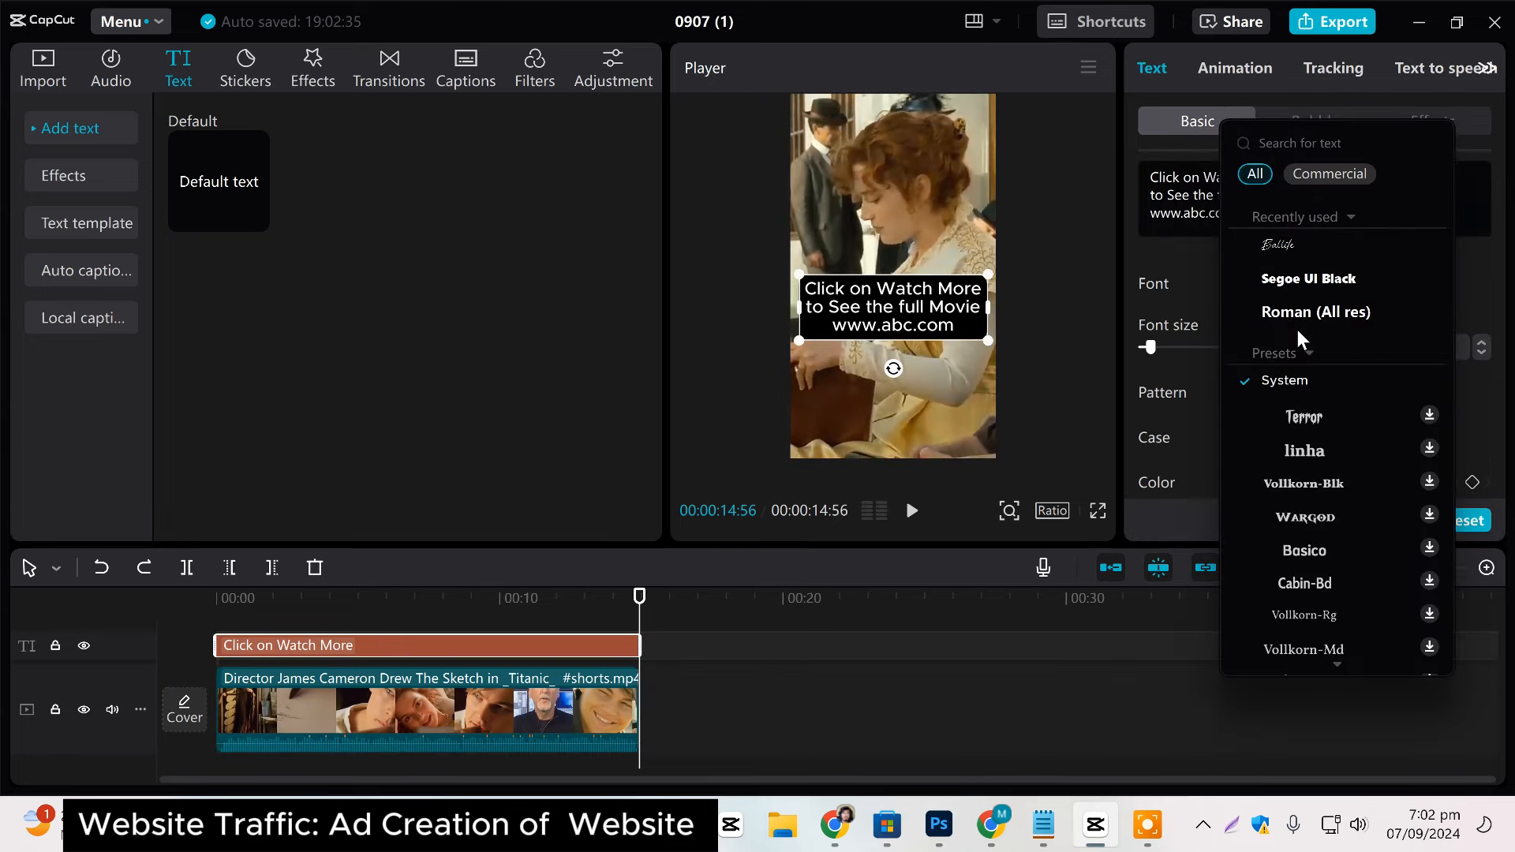
click(1305, 278)
drag(994, 340, 965, 332)
click(548, 711)
drag(593, 616, 152, 620)
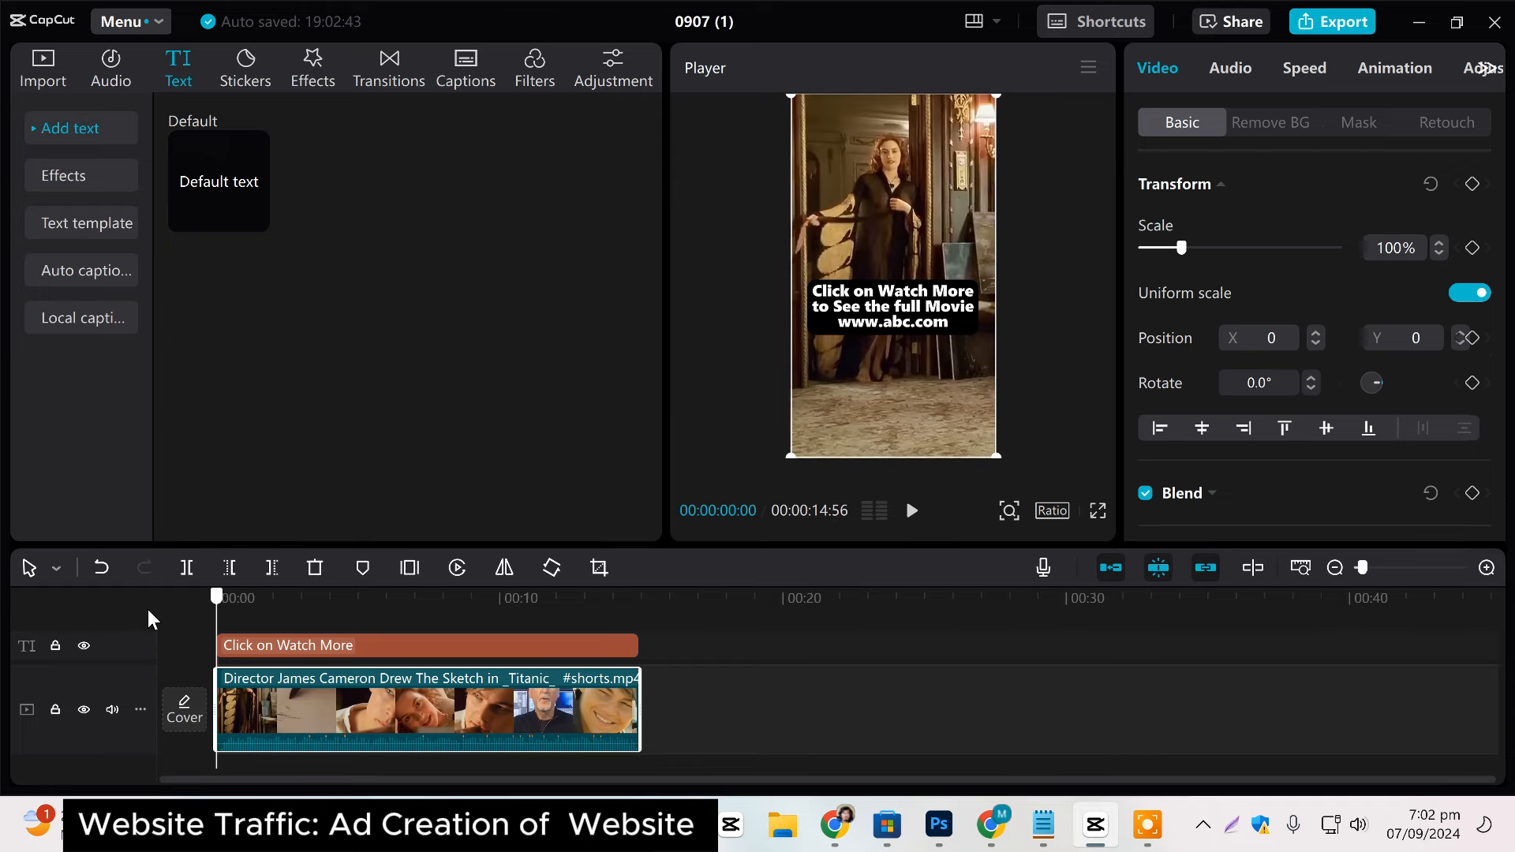
Export the edited video to the Downloads folder under the name "final".
click(1347, 24)
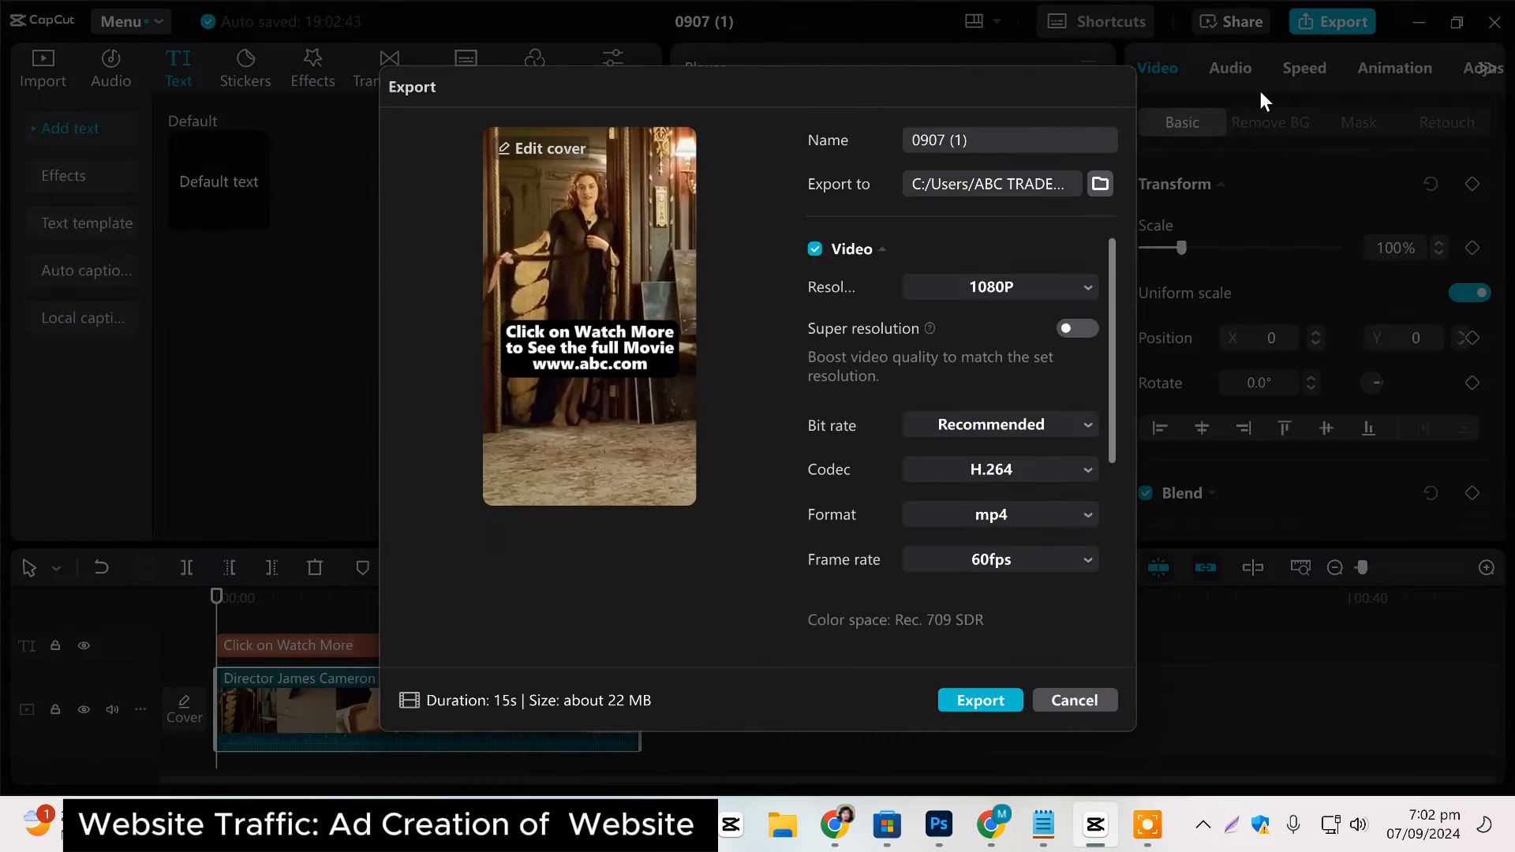
click(1099, 185)
click(114, 190)
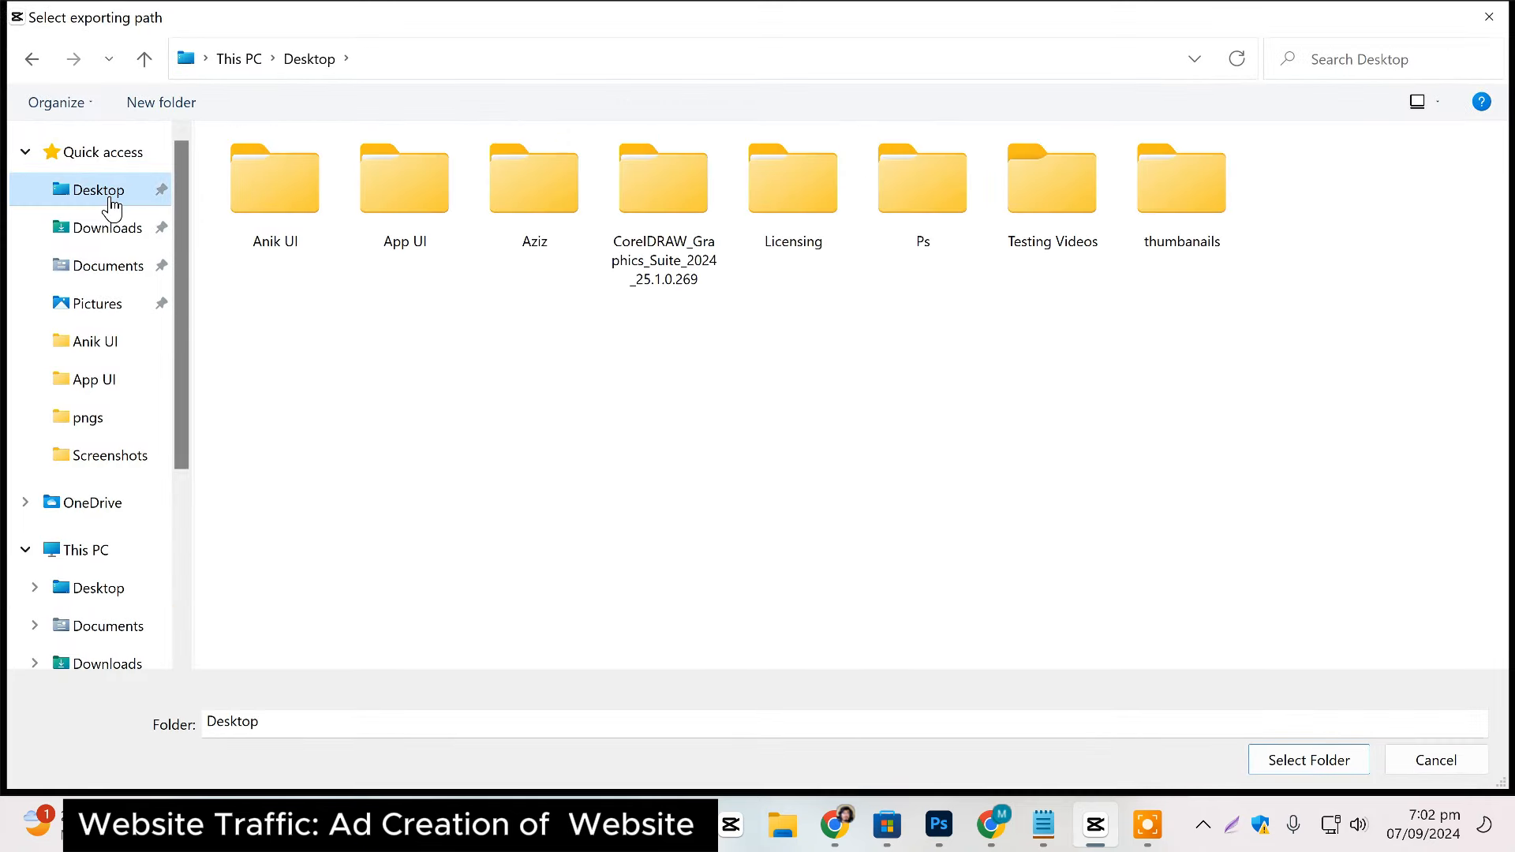
click(93, 222)
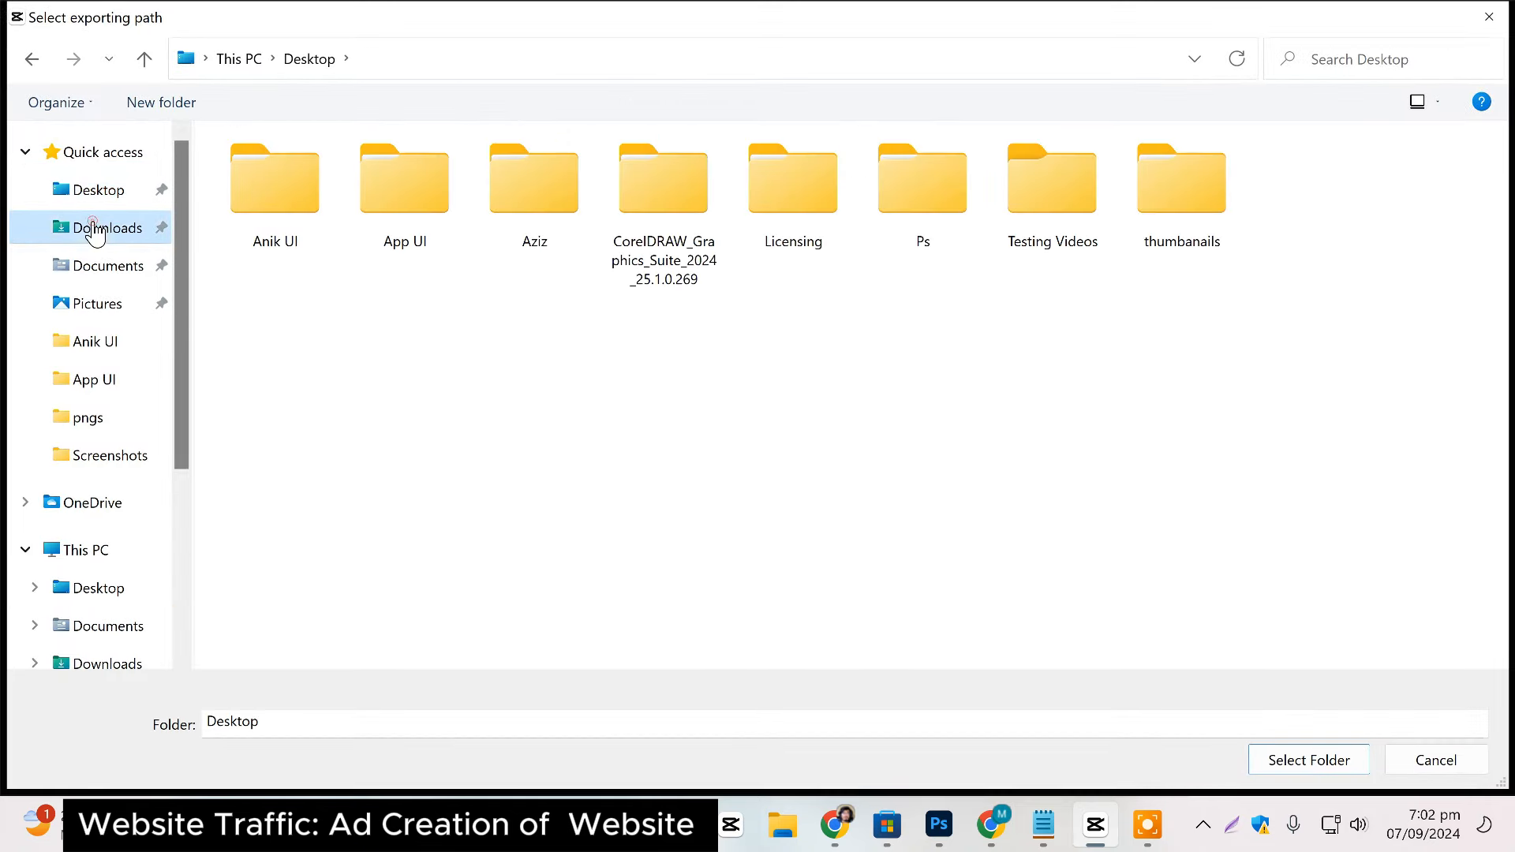
click(1296, 765)
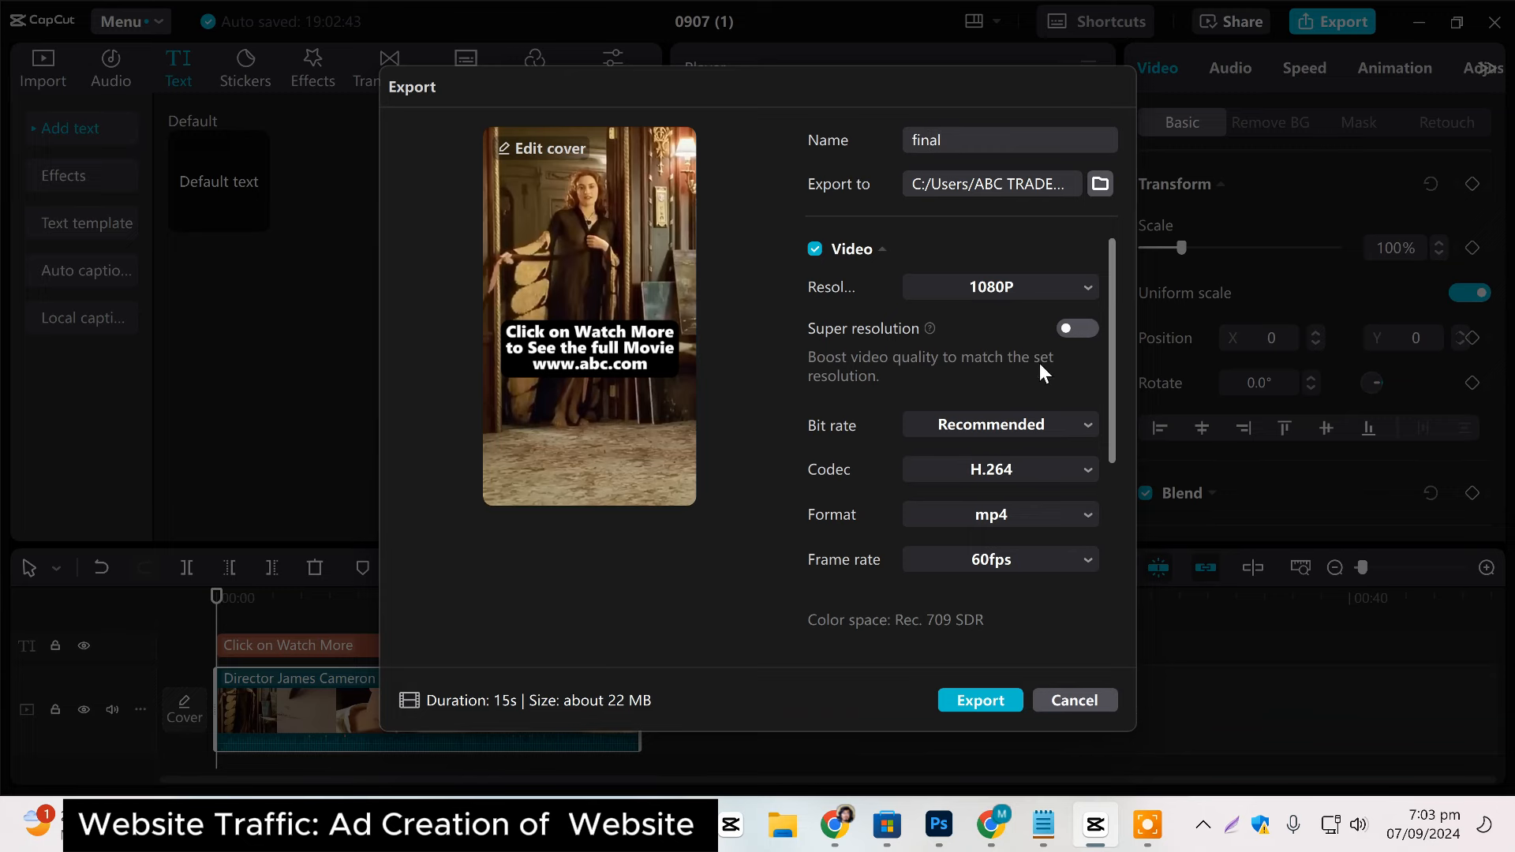
click(981, 701)
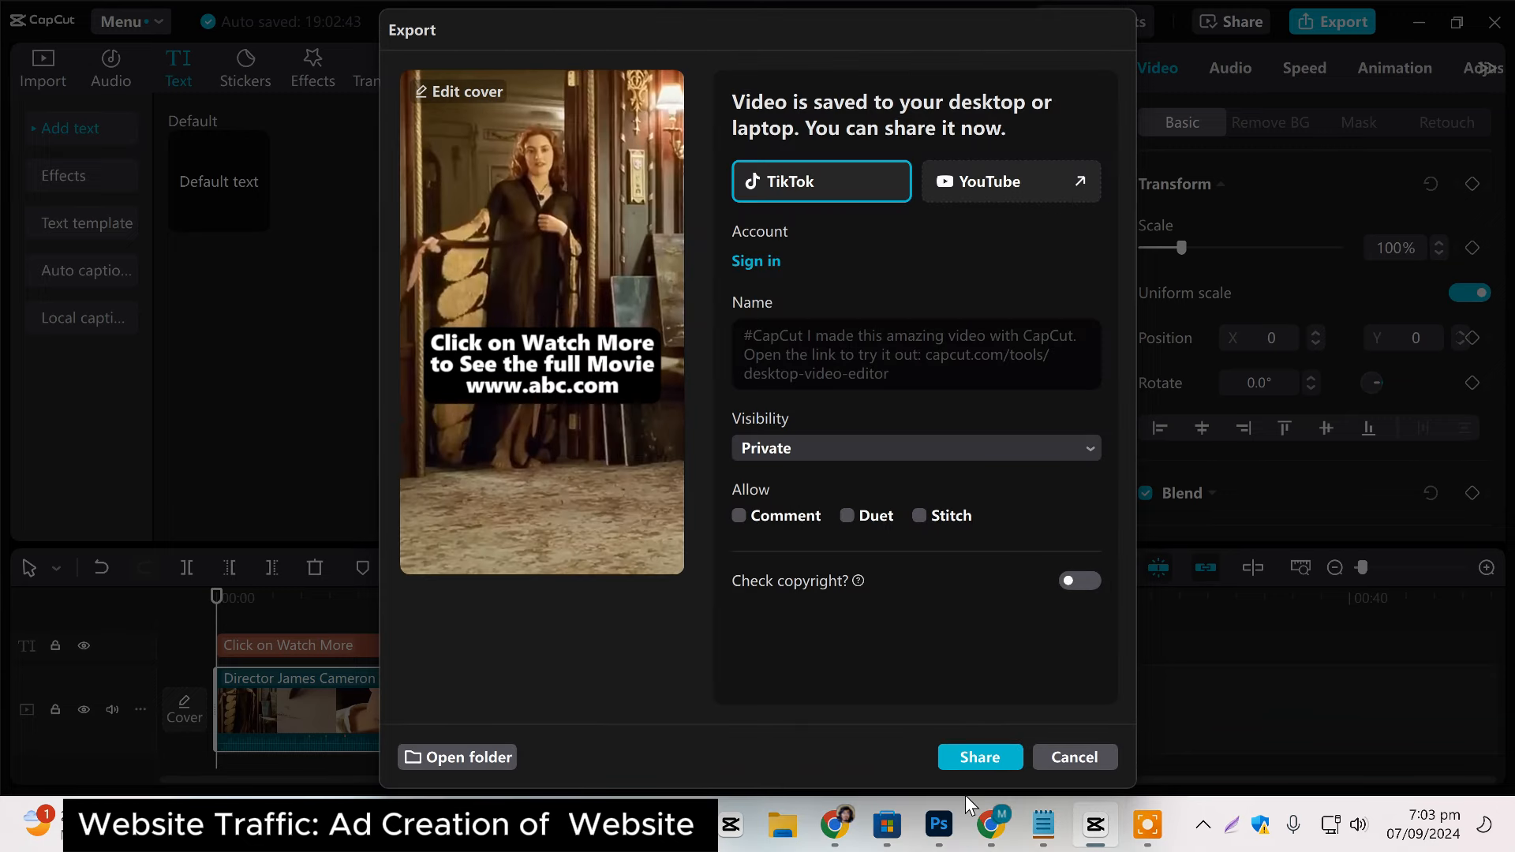
Switch to Ads Manager in Chrome, upload the final video from Downloads as the ad media, and continue to the crop settings.
mouse_move(941, 841)
click(835, 825)
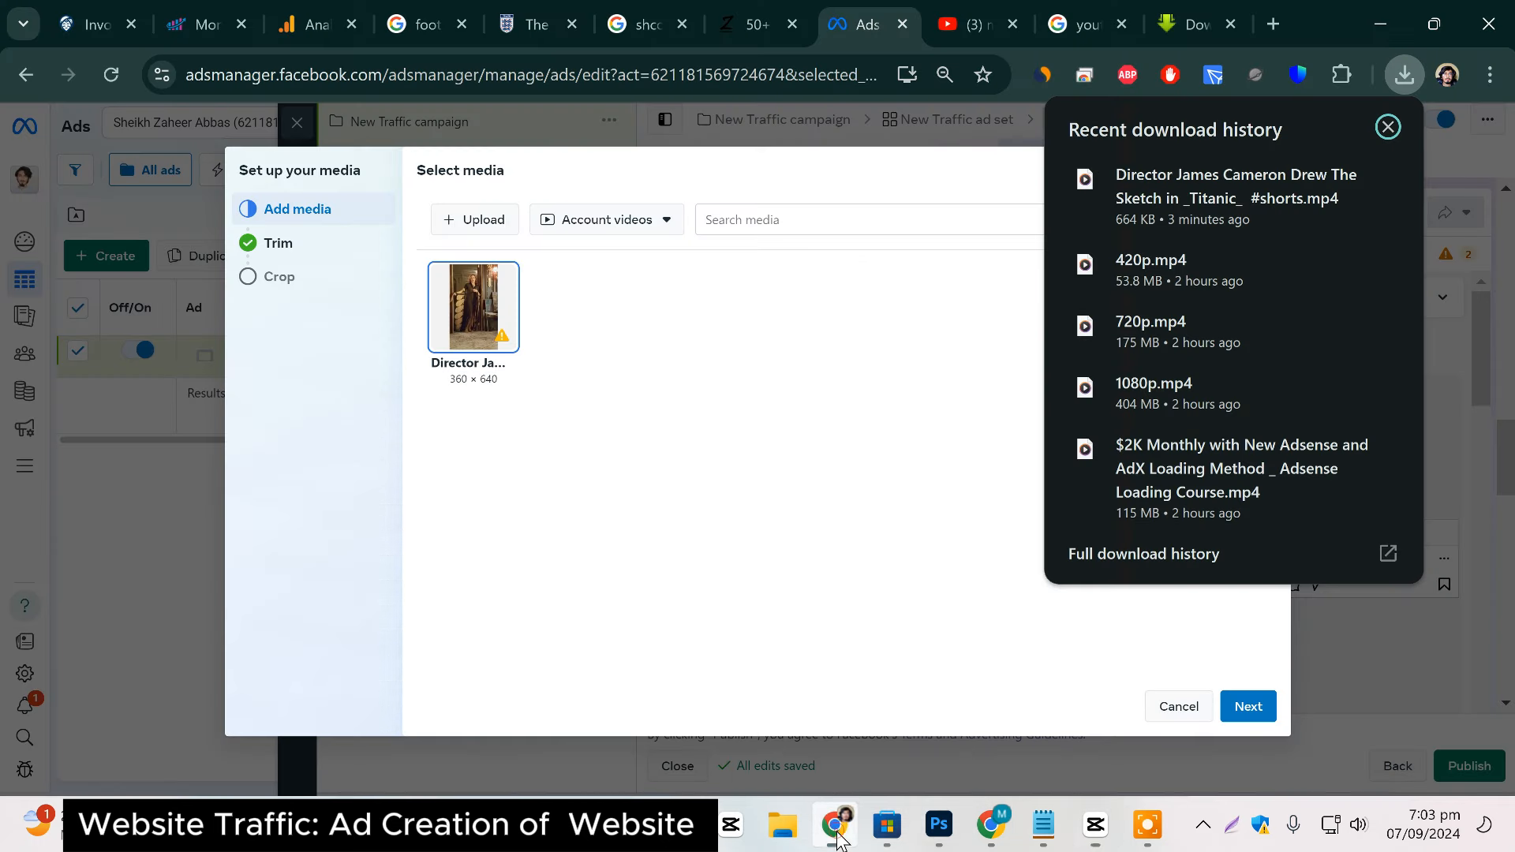
click(466, 221)
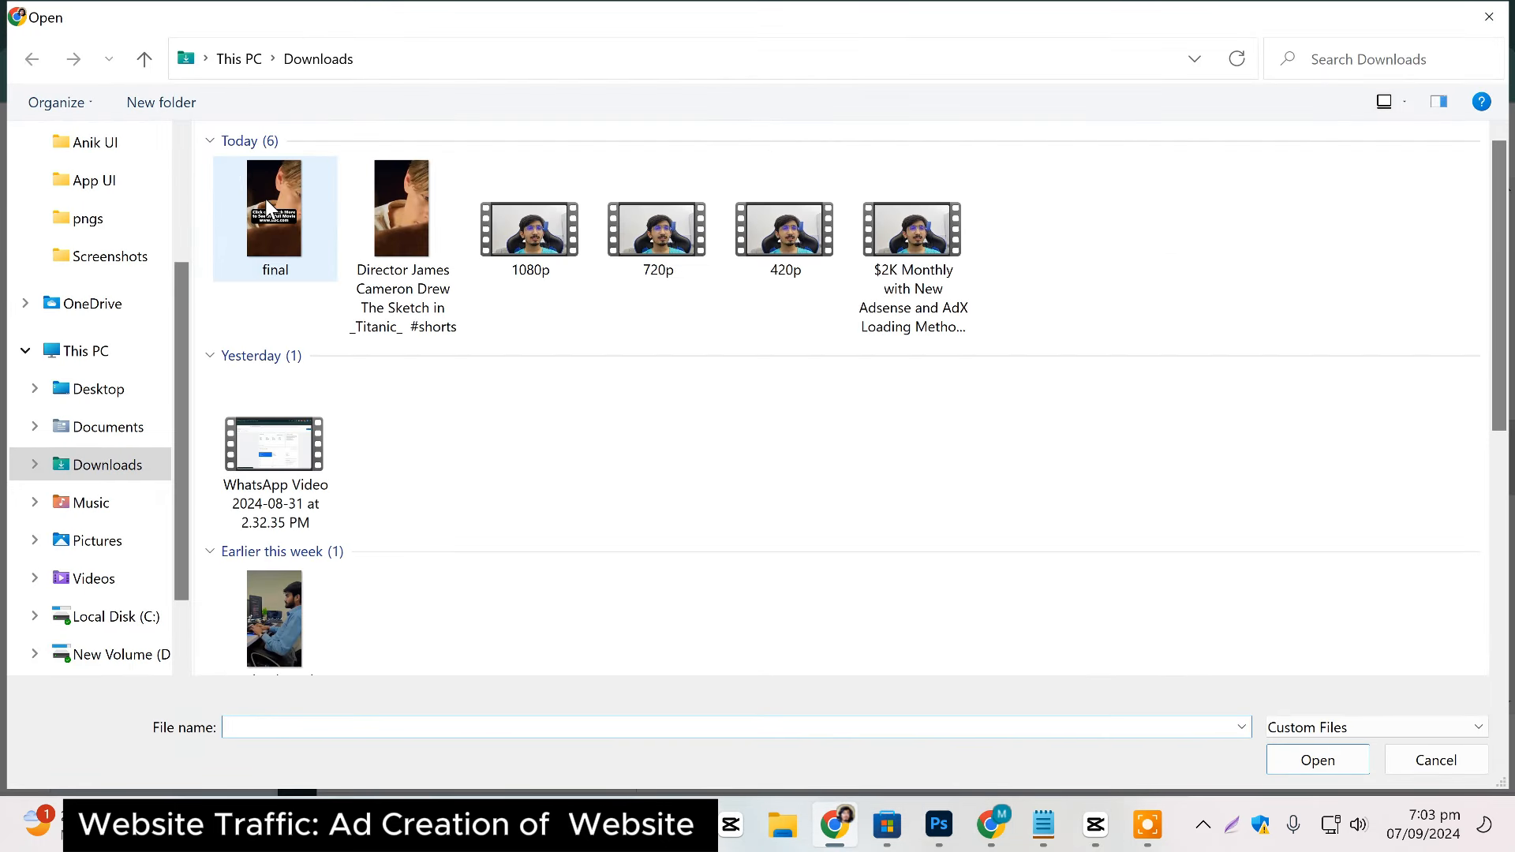
double_click(402, 259)
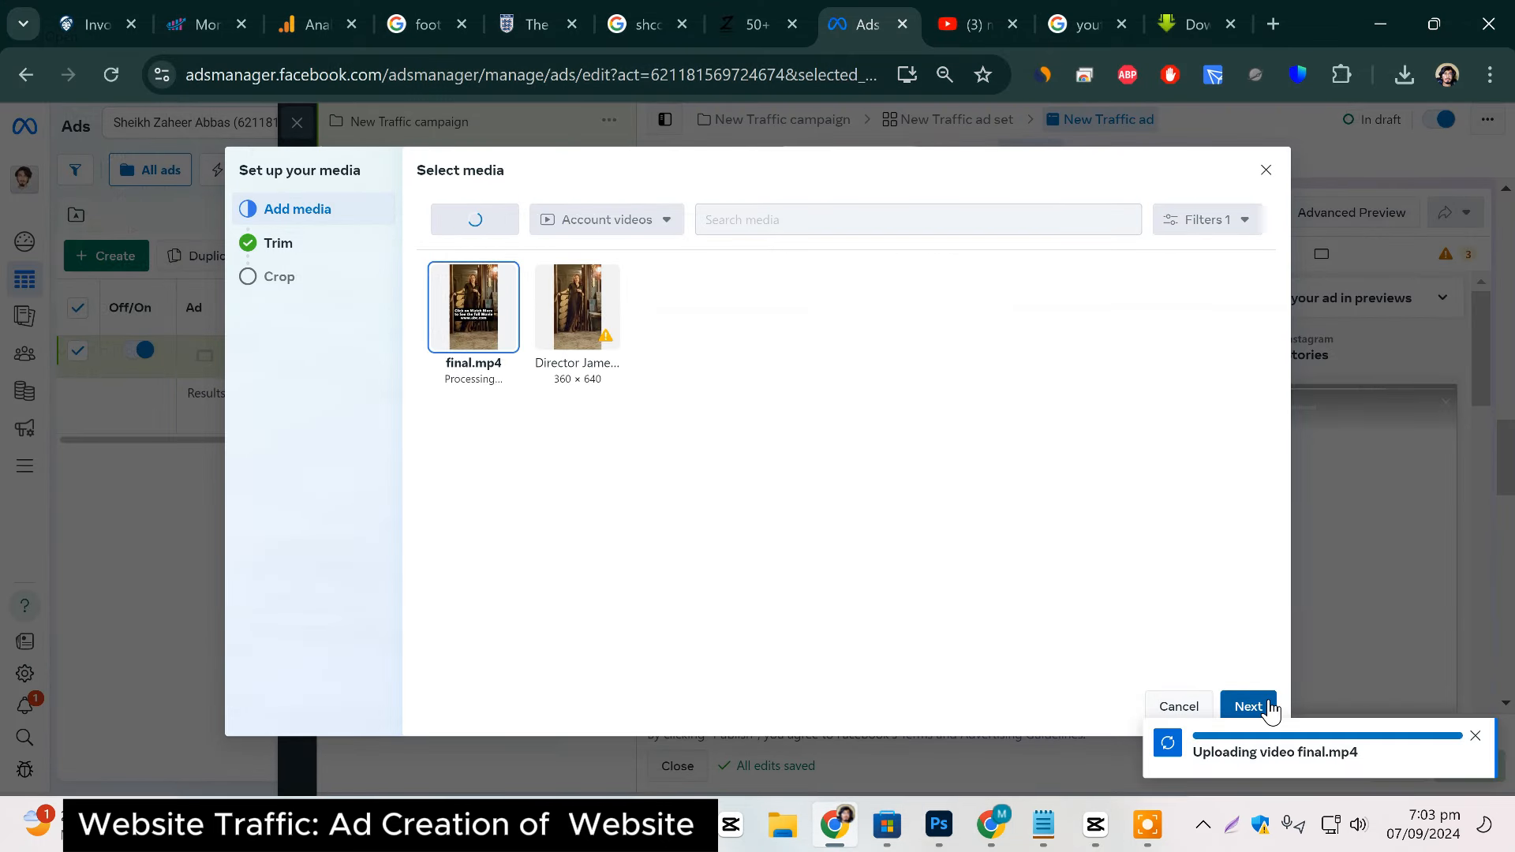
click(1250, 706)
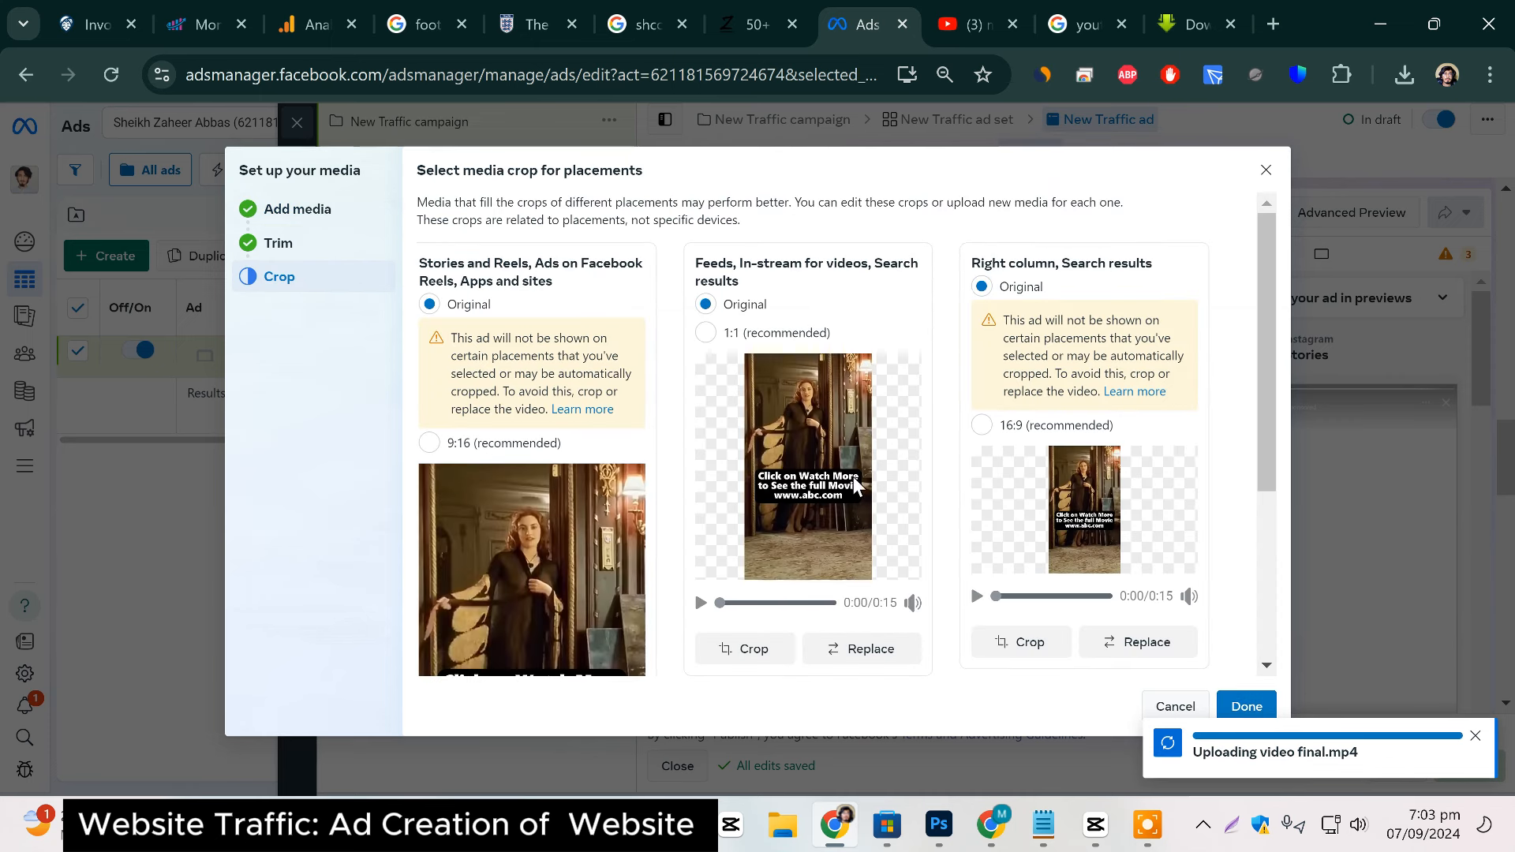
Set the feeds and in-stream placement crop to 1:1 and the right column and search results crop to 16:9.
click(707, 334)
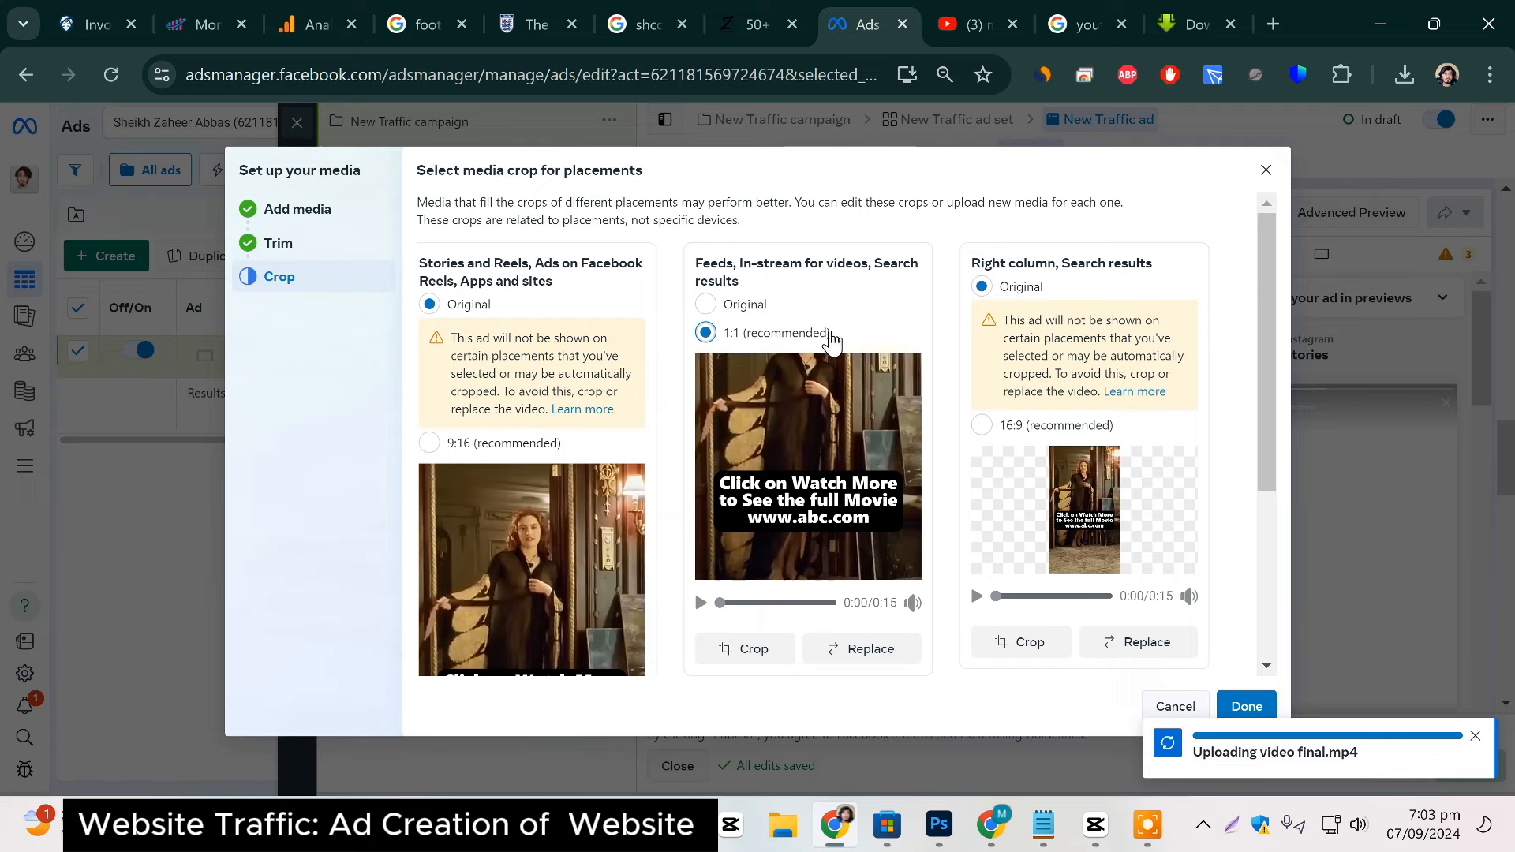
click(986, 429)
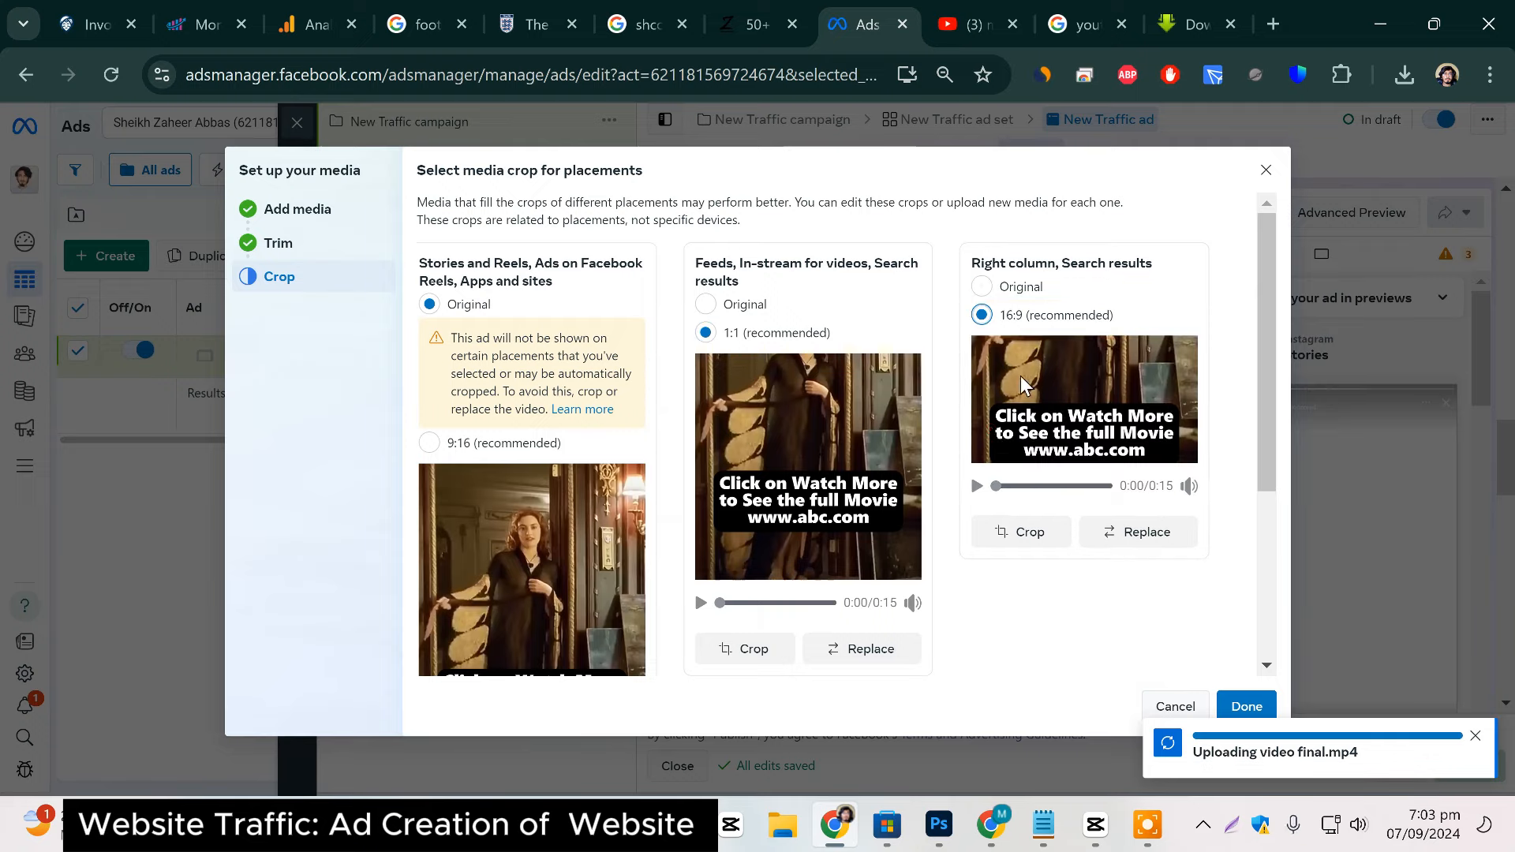
click(984, 288)
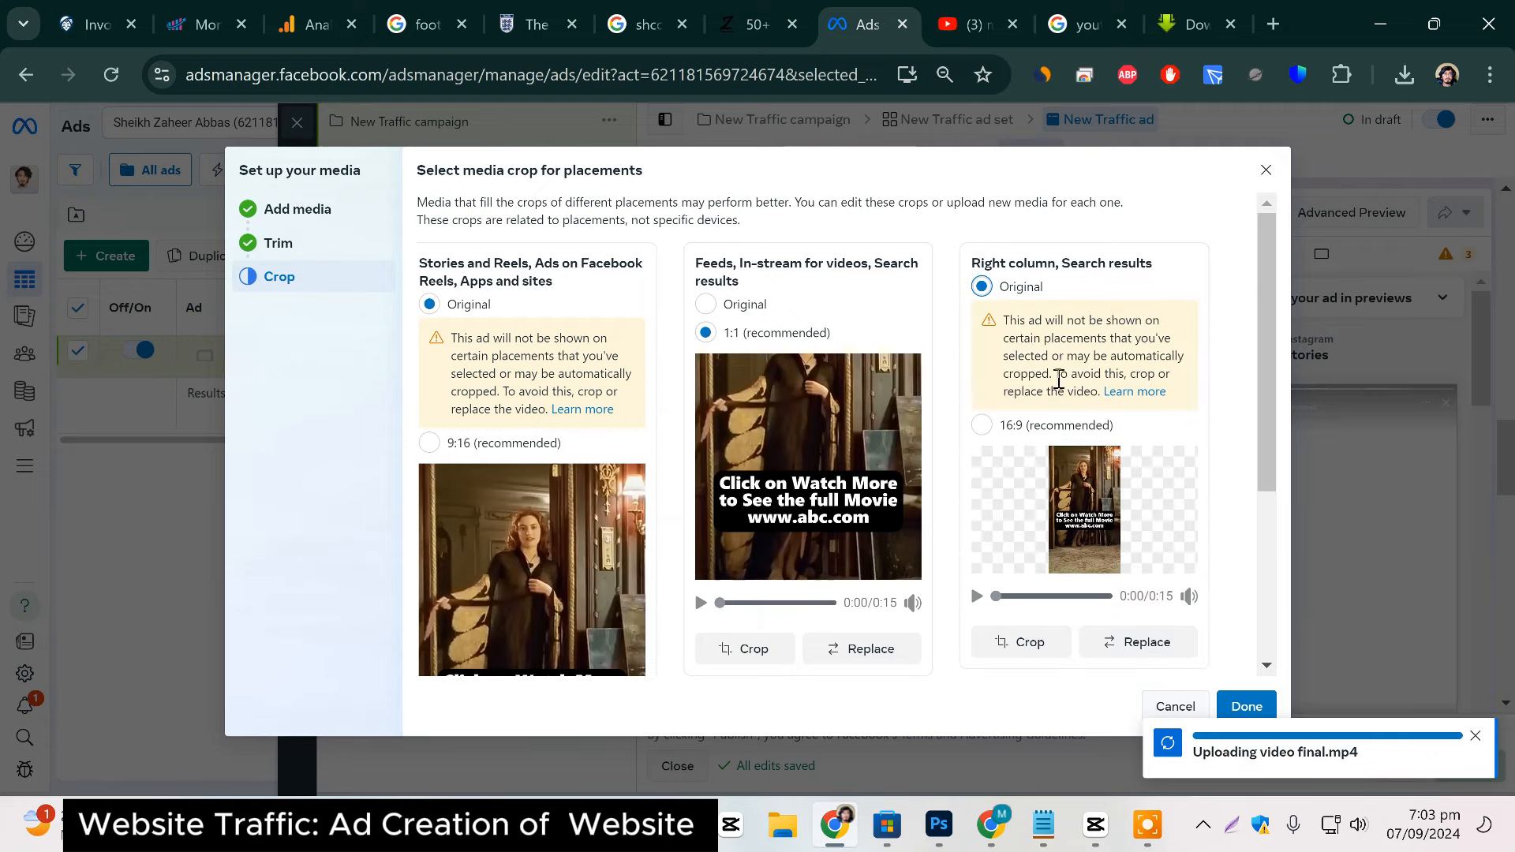
scroll(1075, 582, down, 2)
scroll(1076, 586, up, 2)
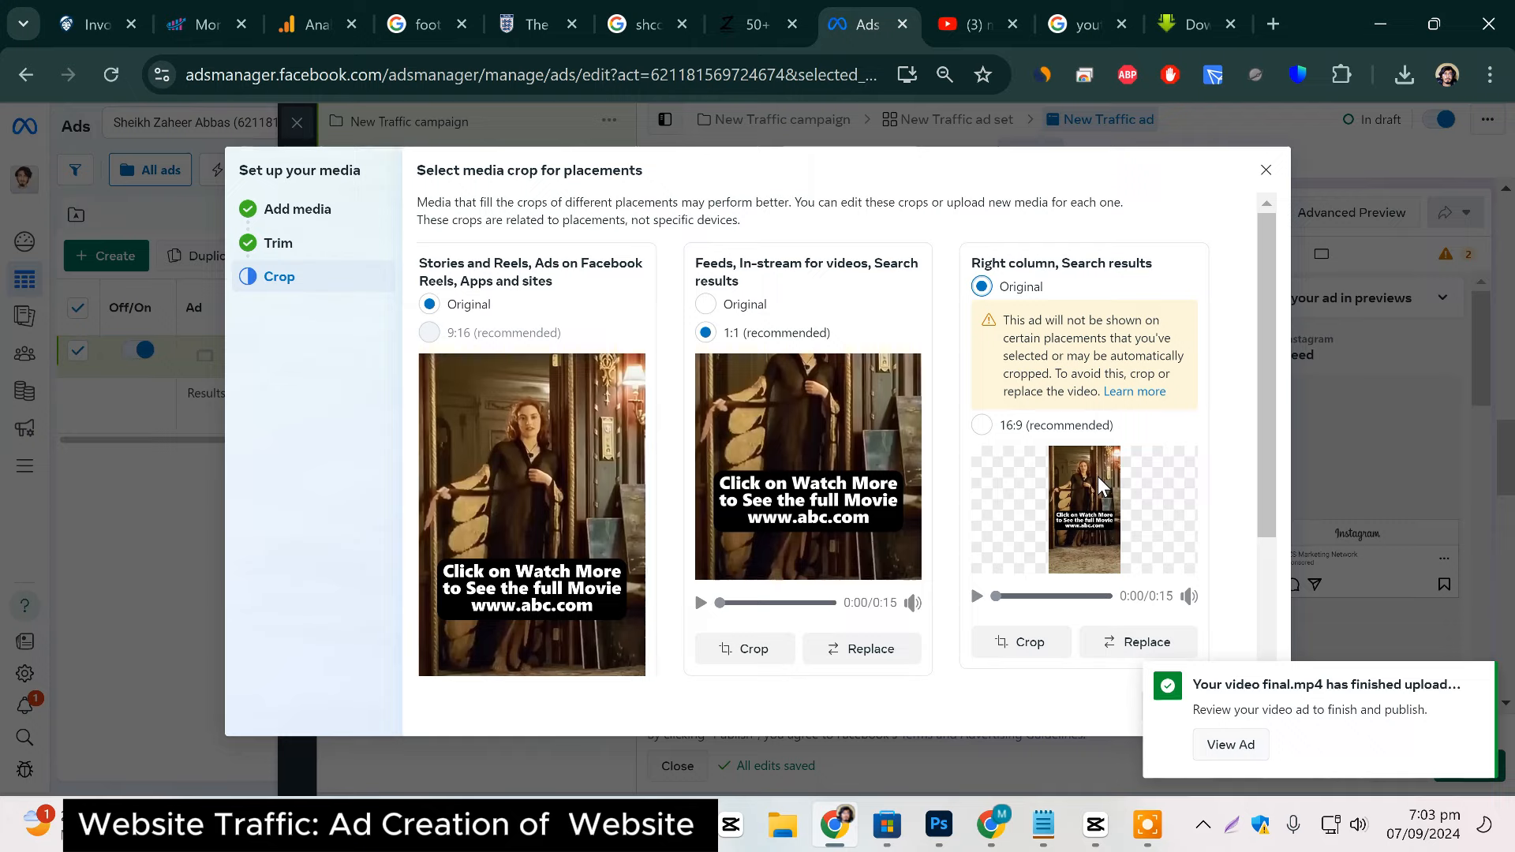
click(982, 426)
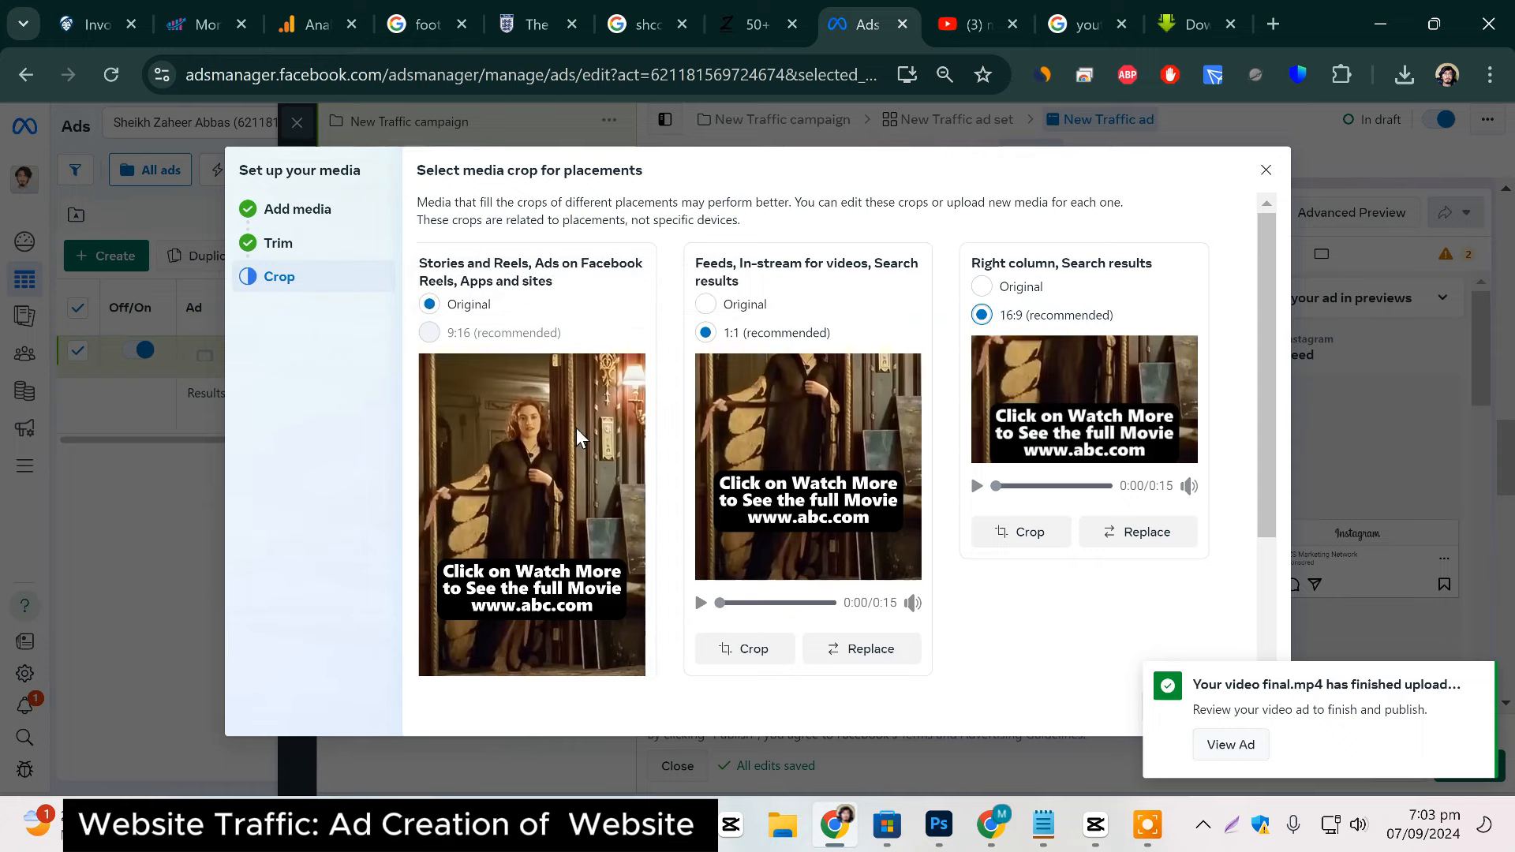
scroll(614, 459, down, 3)
scroll(802, 561, up, 3)
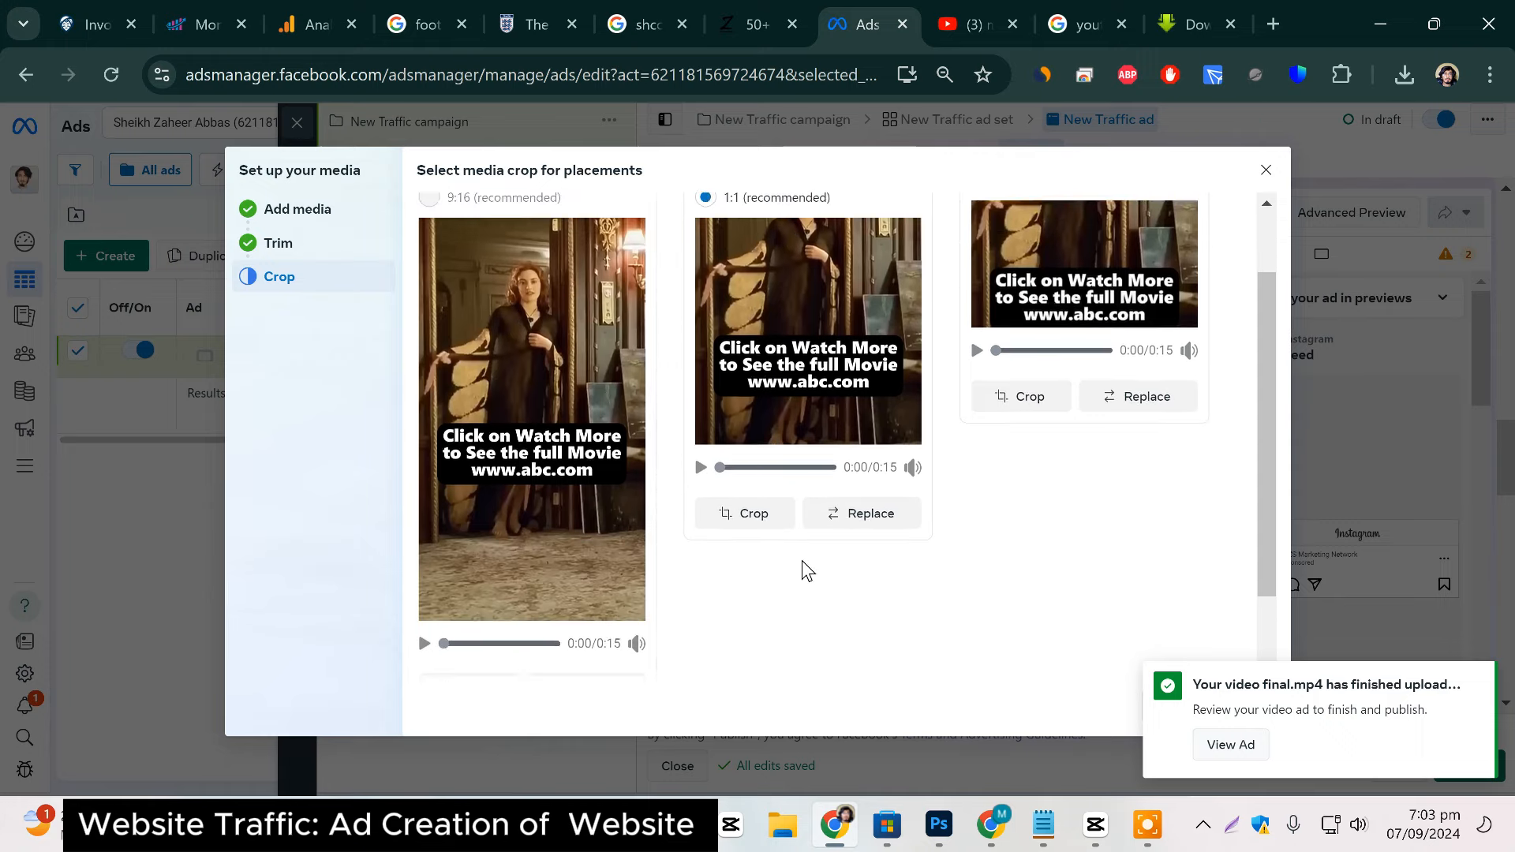
scroll(809, 477, down, 2)
scroll(927, 484, up, 2)
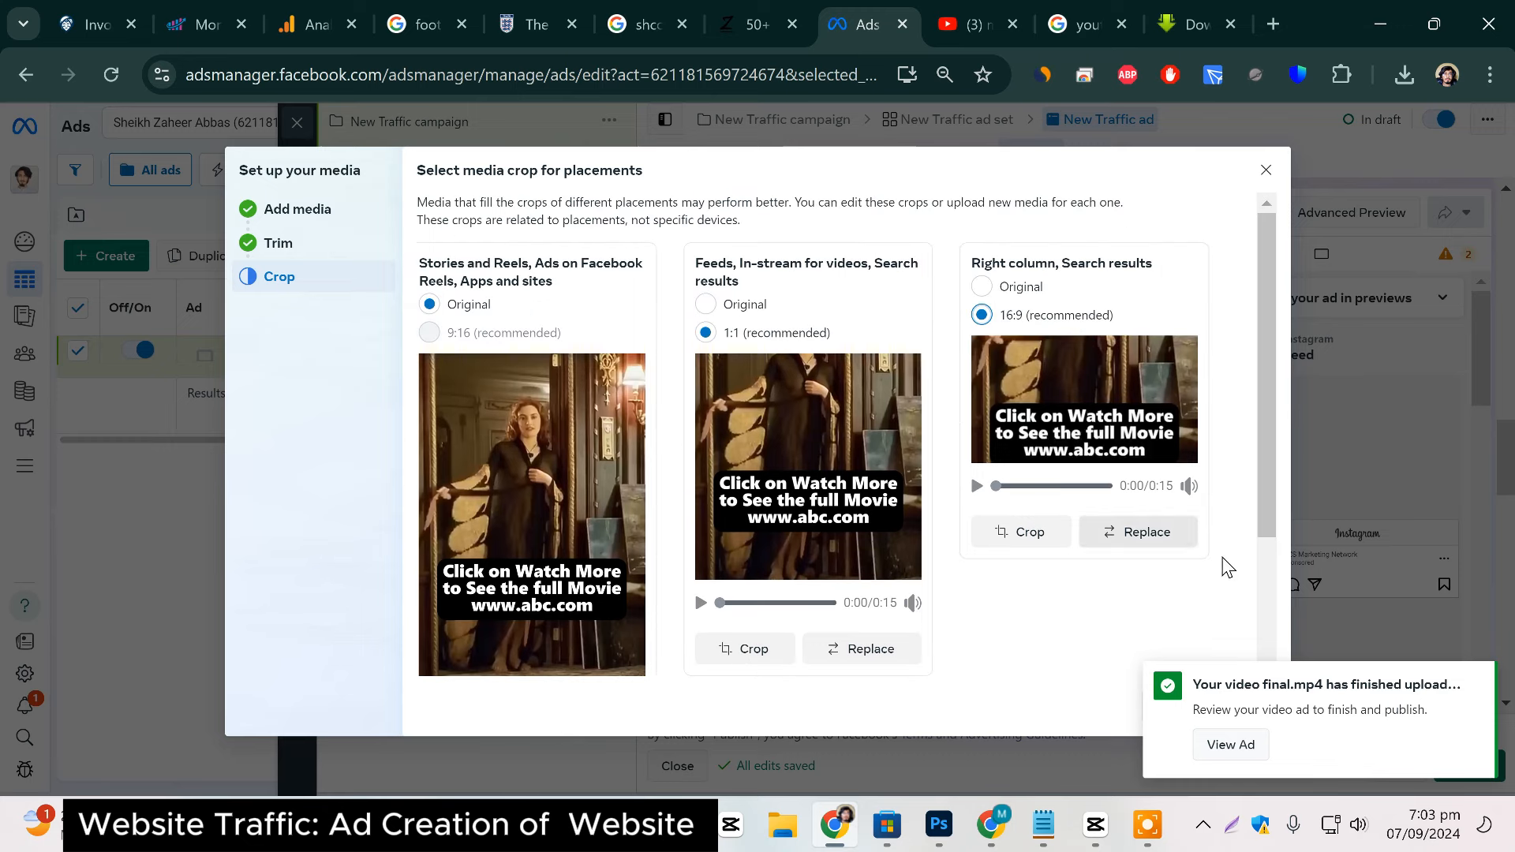
drag(1204, 685, 1201, 686)
click(1101, 686)
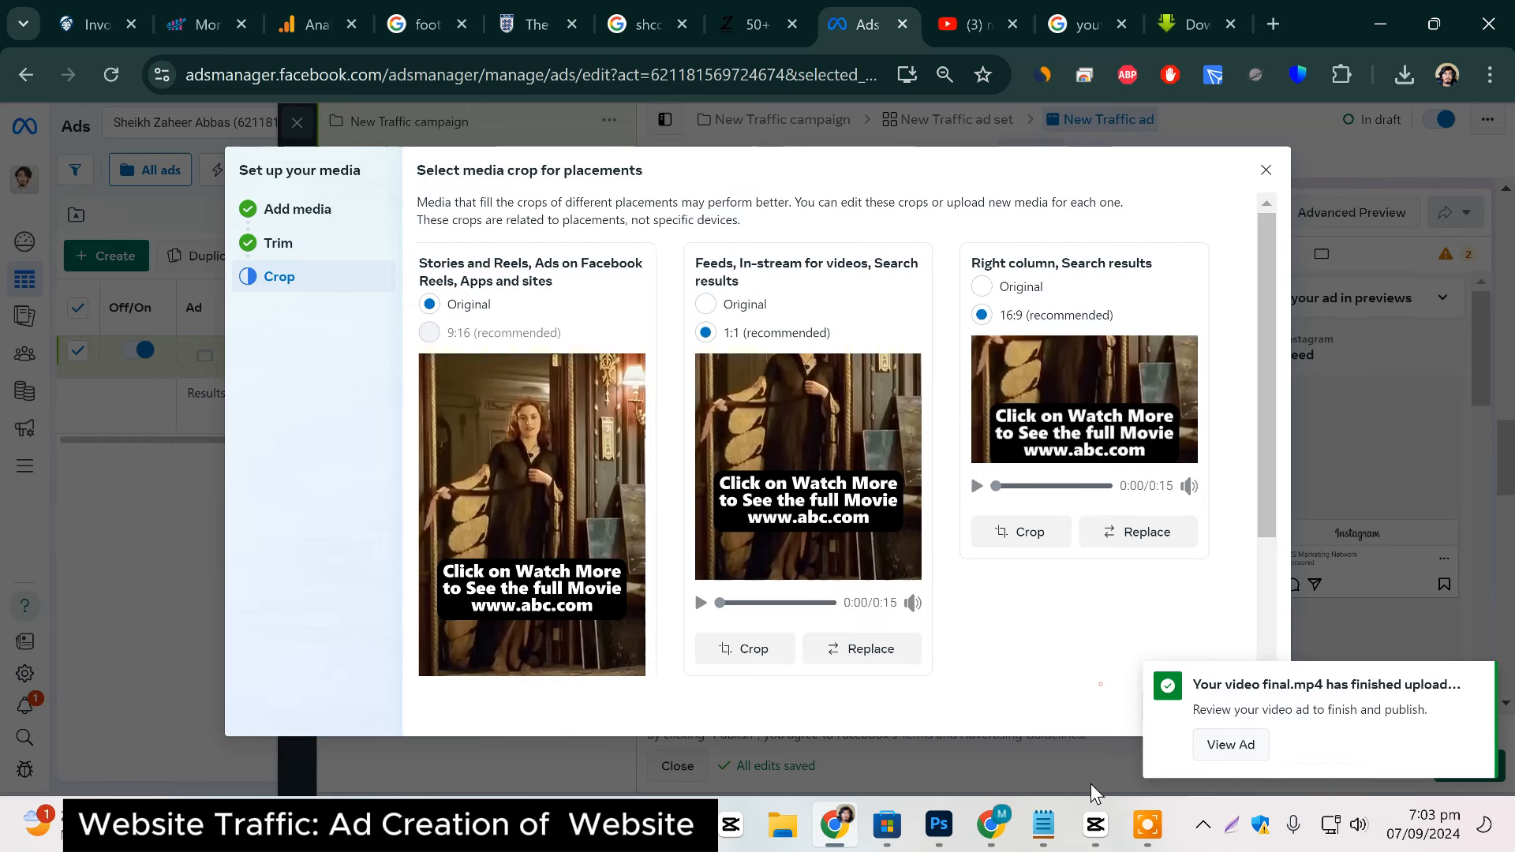
Switch to CapCut, try the 16:9 aspect ratio on the project, and set the ratio to 9:16.
click(1095, 825)
click(1093, 748)
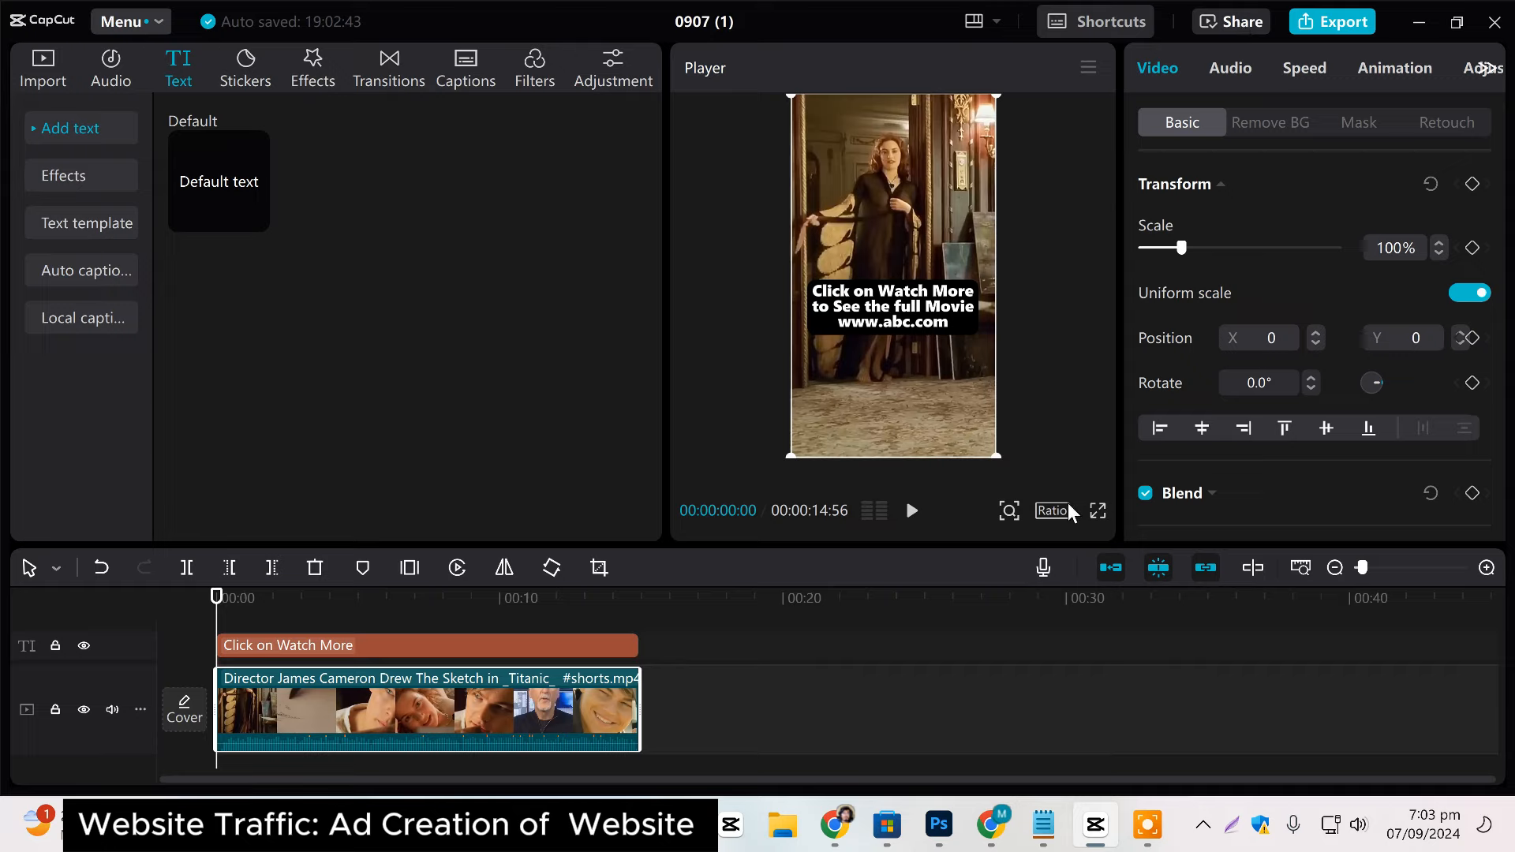
click(1050, 515)
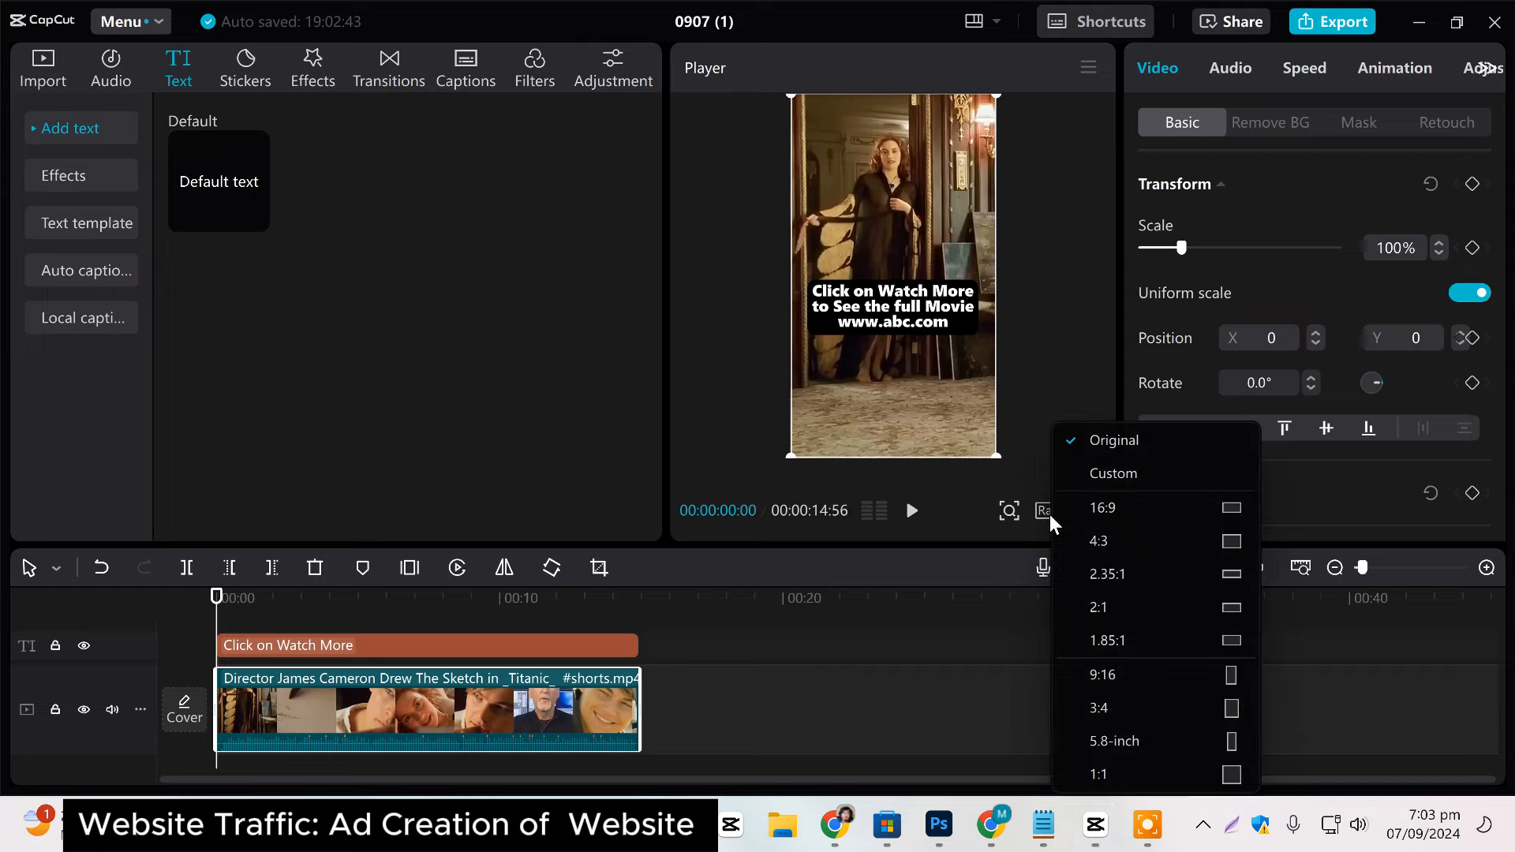
click(1132, 511)
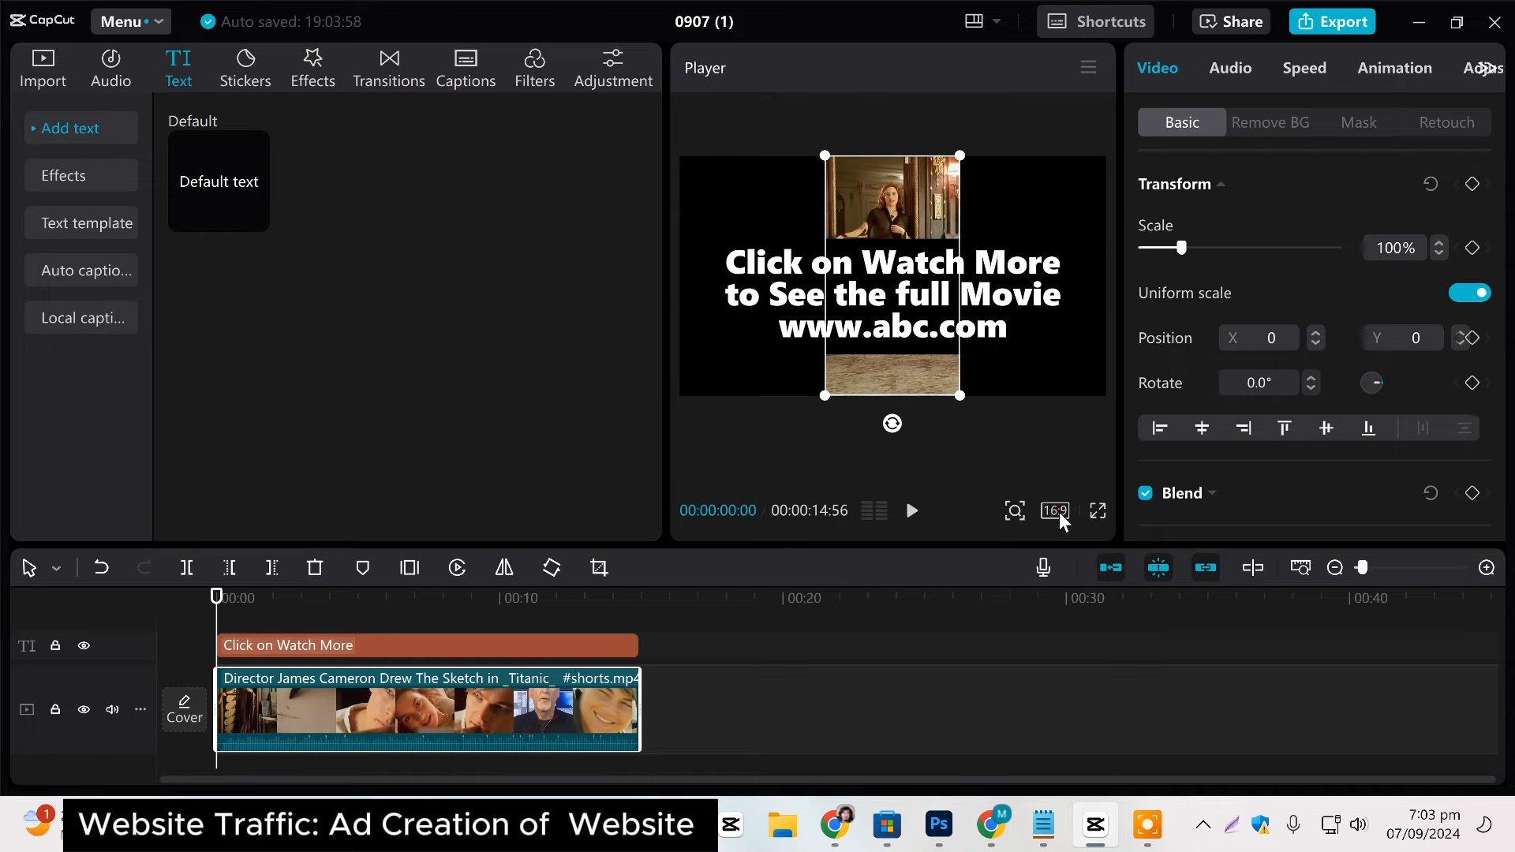
click(1056, 511)
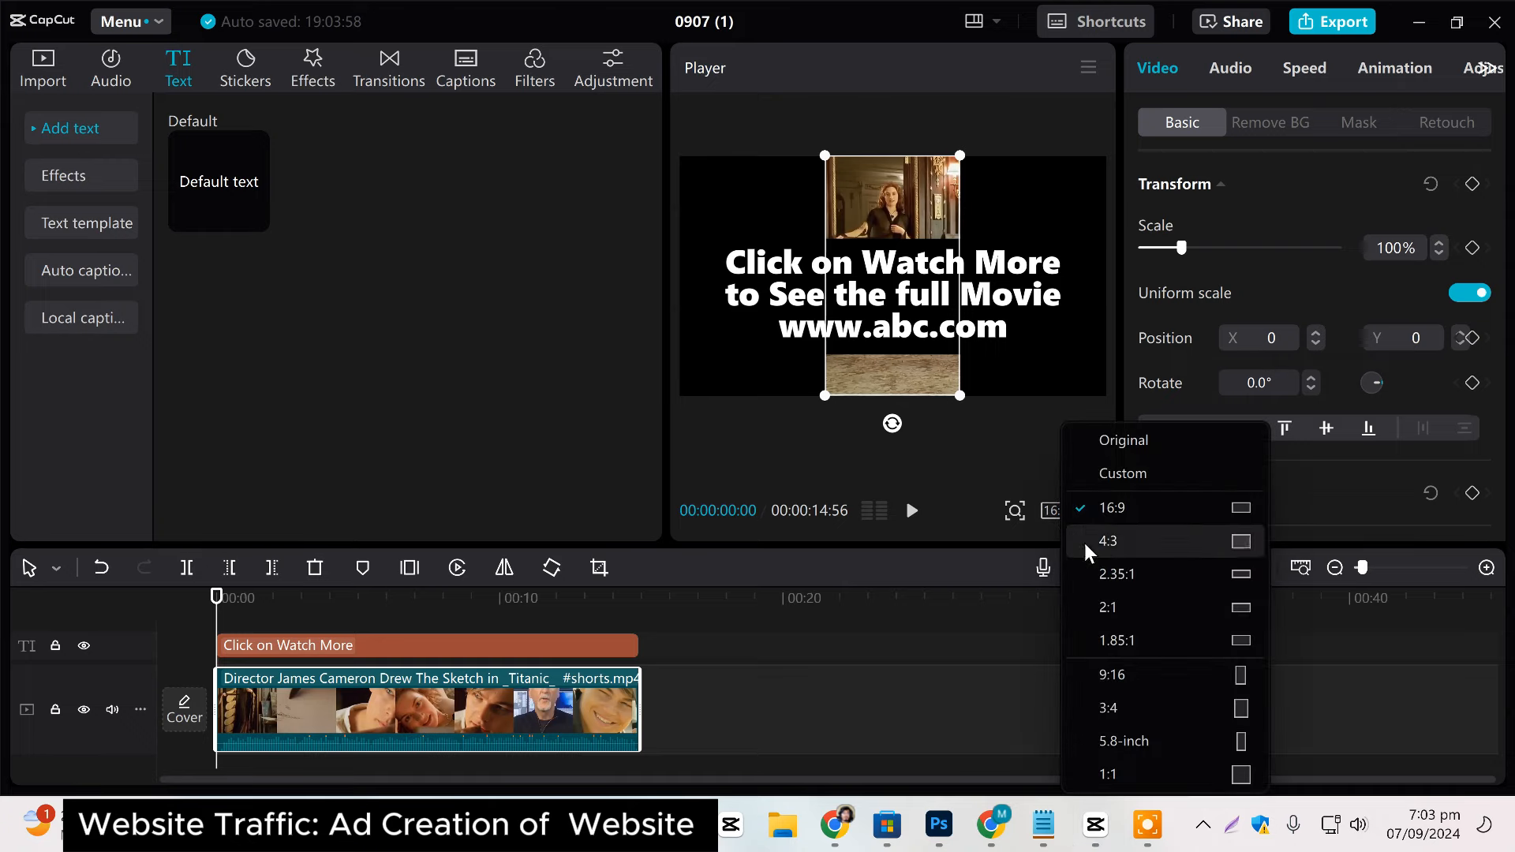
click(1126, 673)
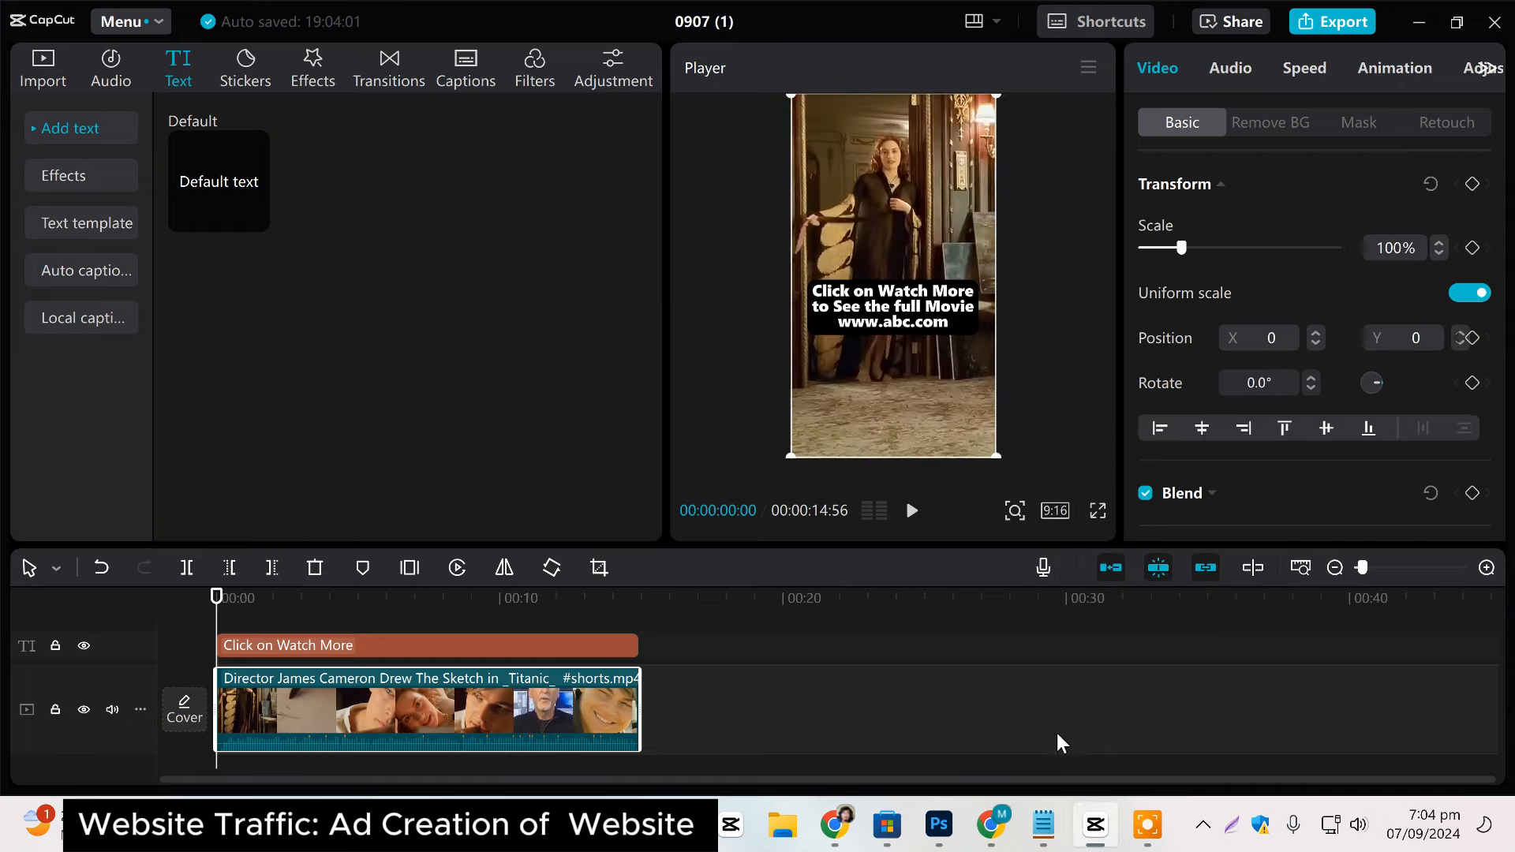
Return to Ads Manager in Chrome and complete the media setup with the selected placement crops.
click(817, 825)
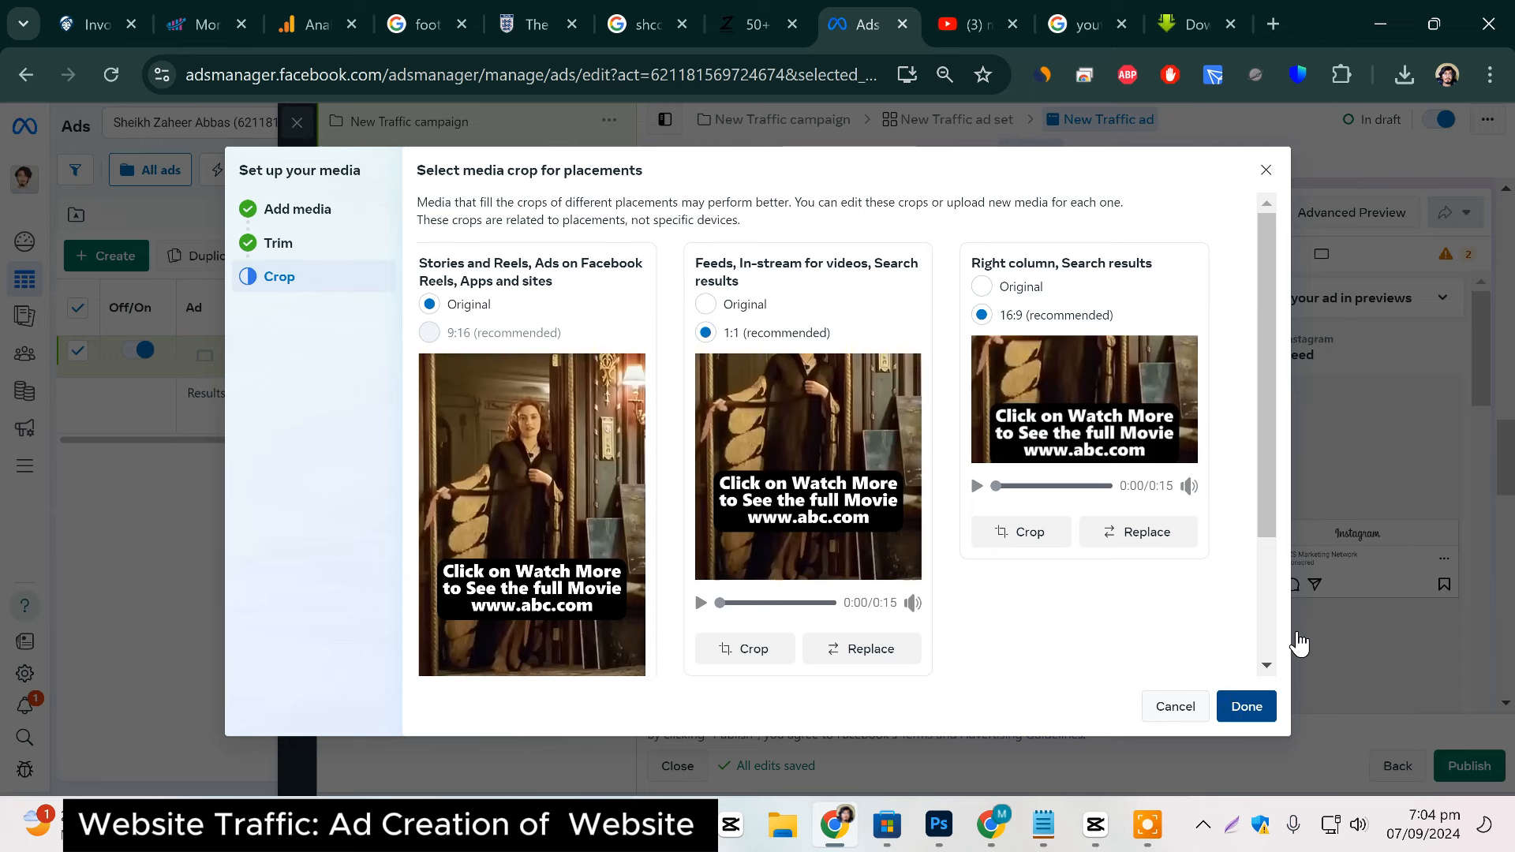
click(1247, 706)
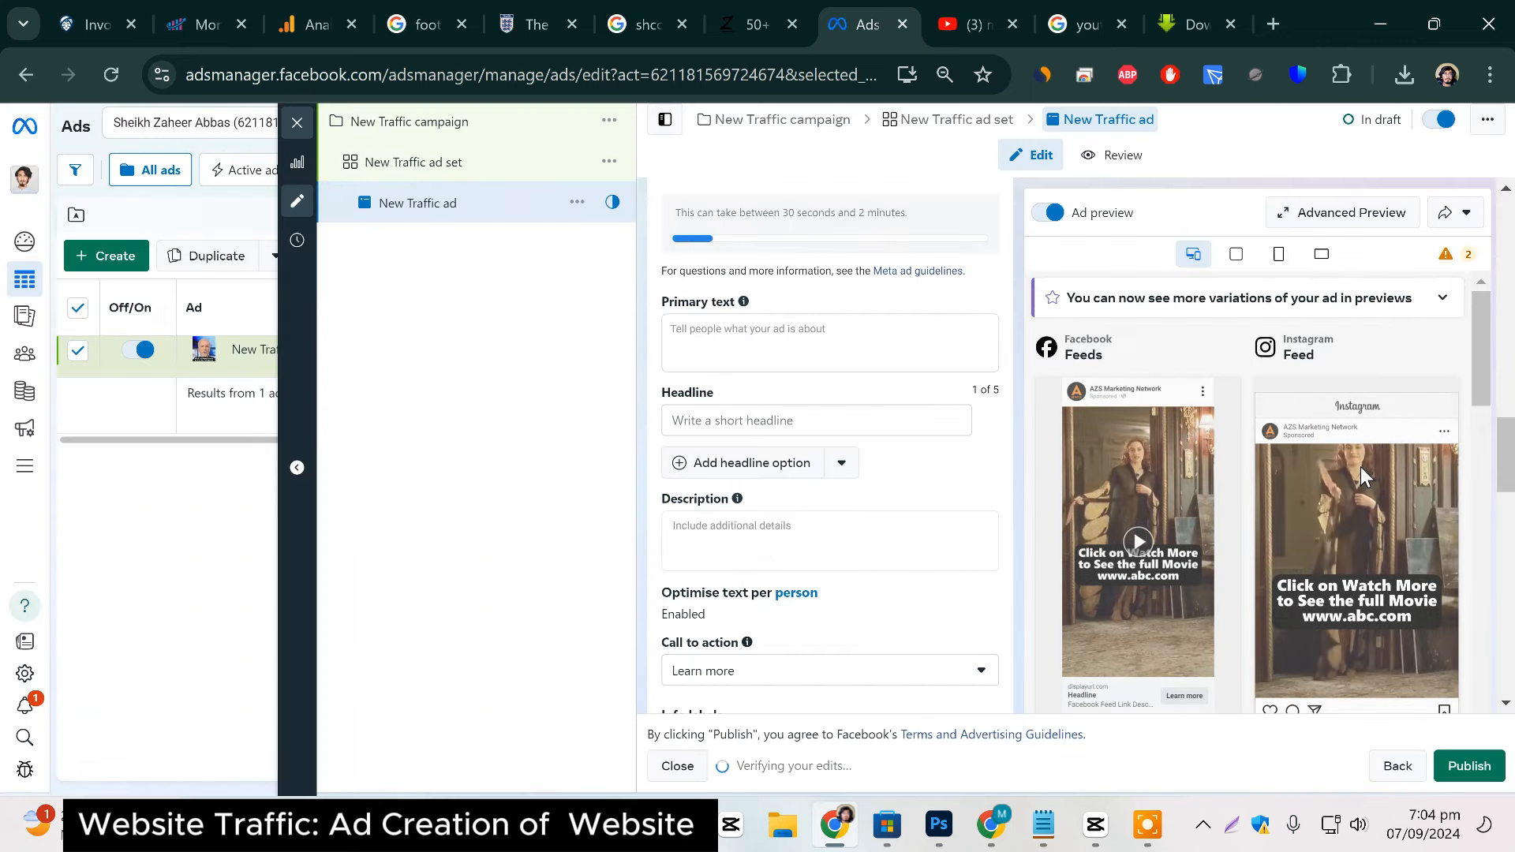
scroll(1405, 600, down, 2)
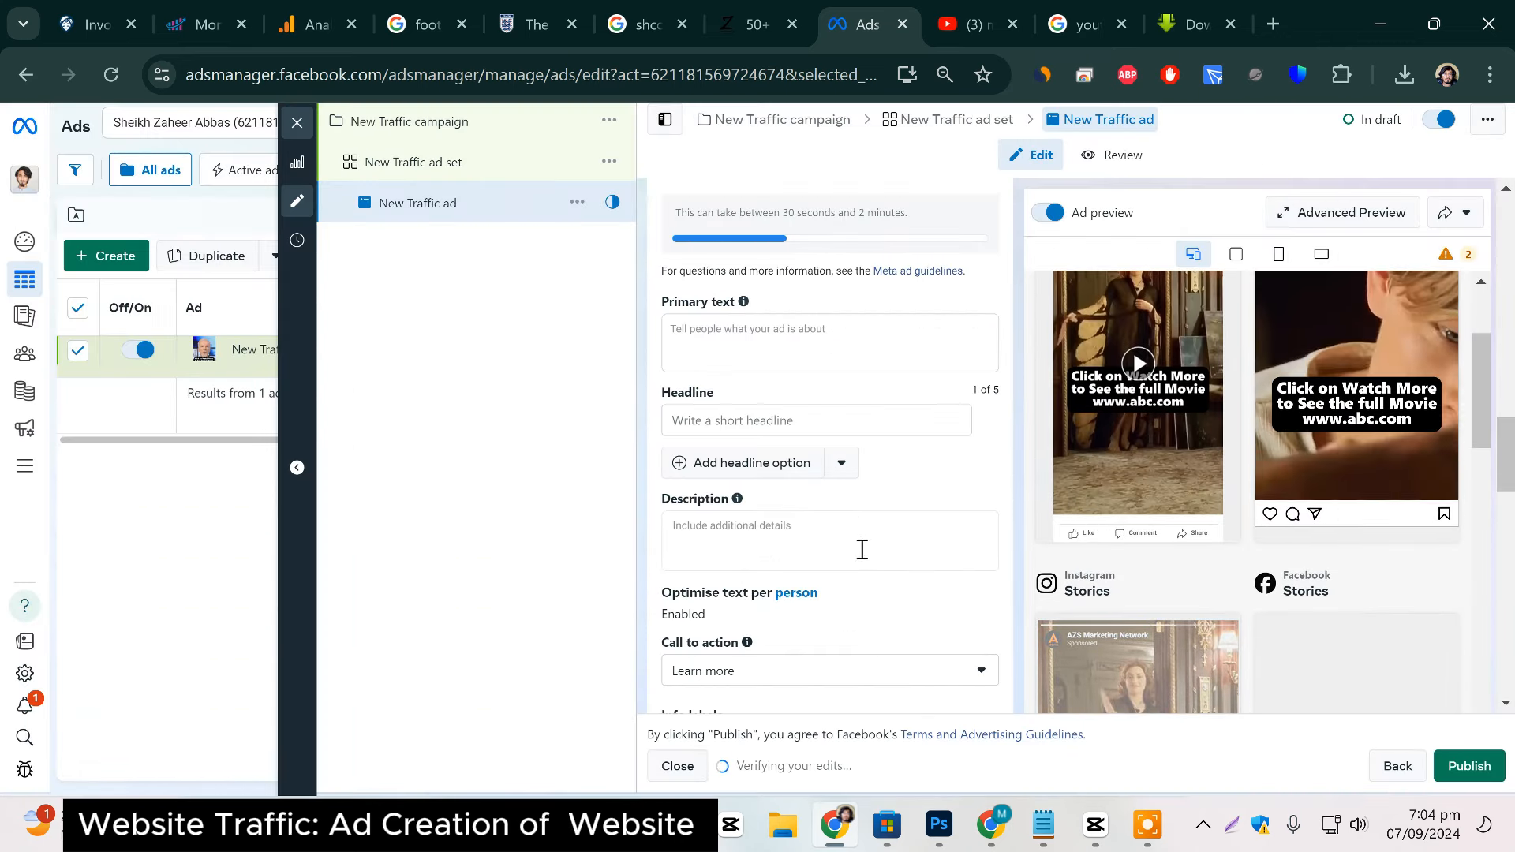
scroll(863, 550, up, 3)
scroll(868, 552, down, 5)
click(839, 472)
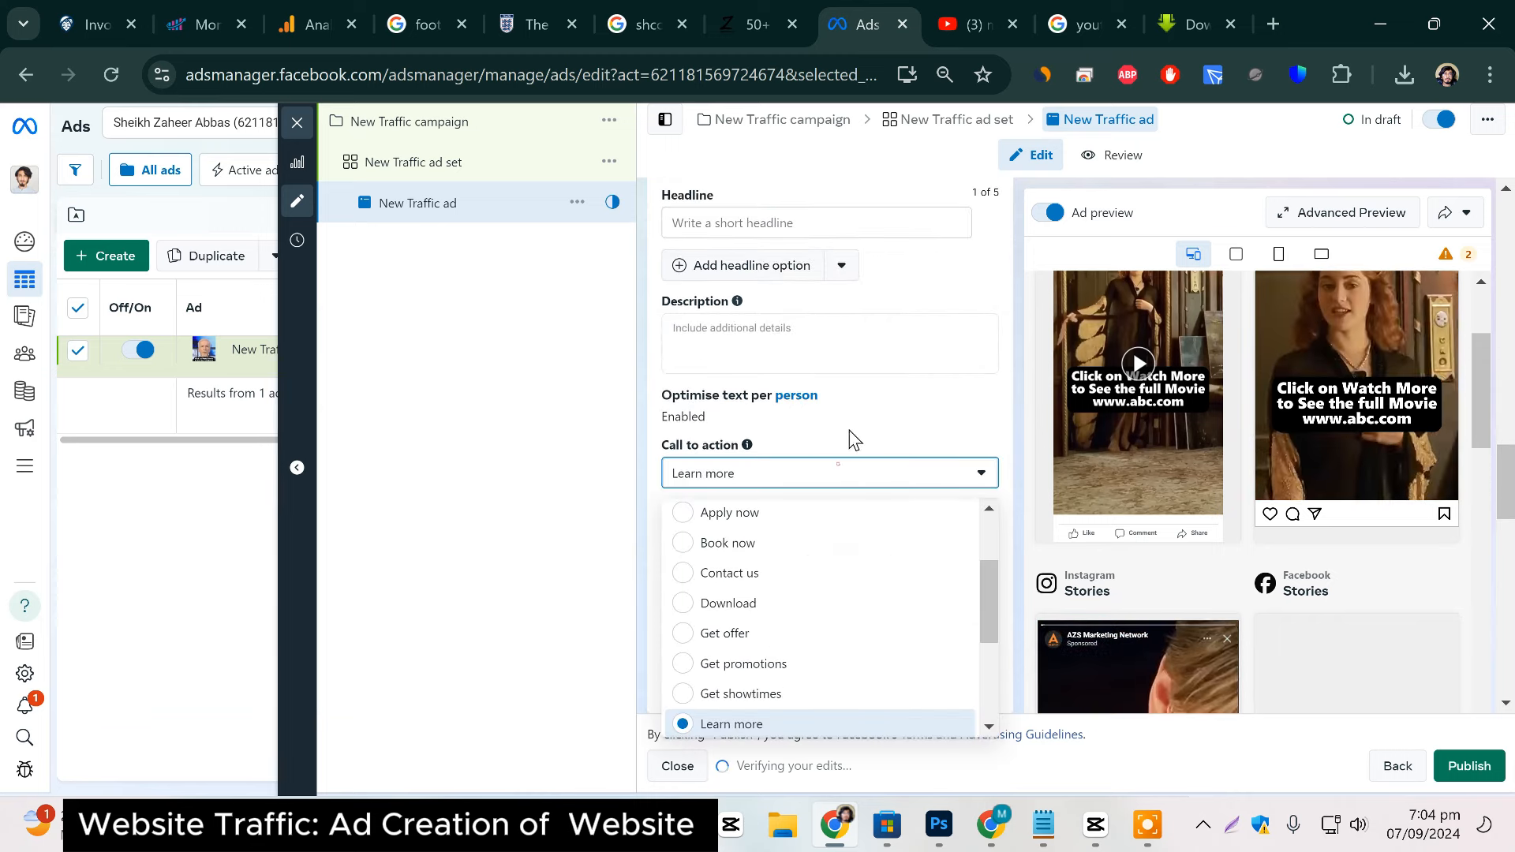
click(849, 429)
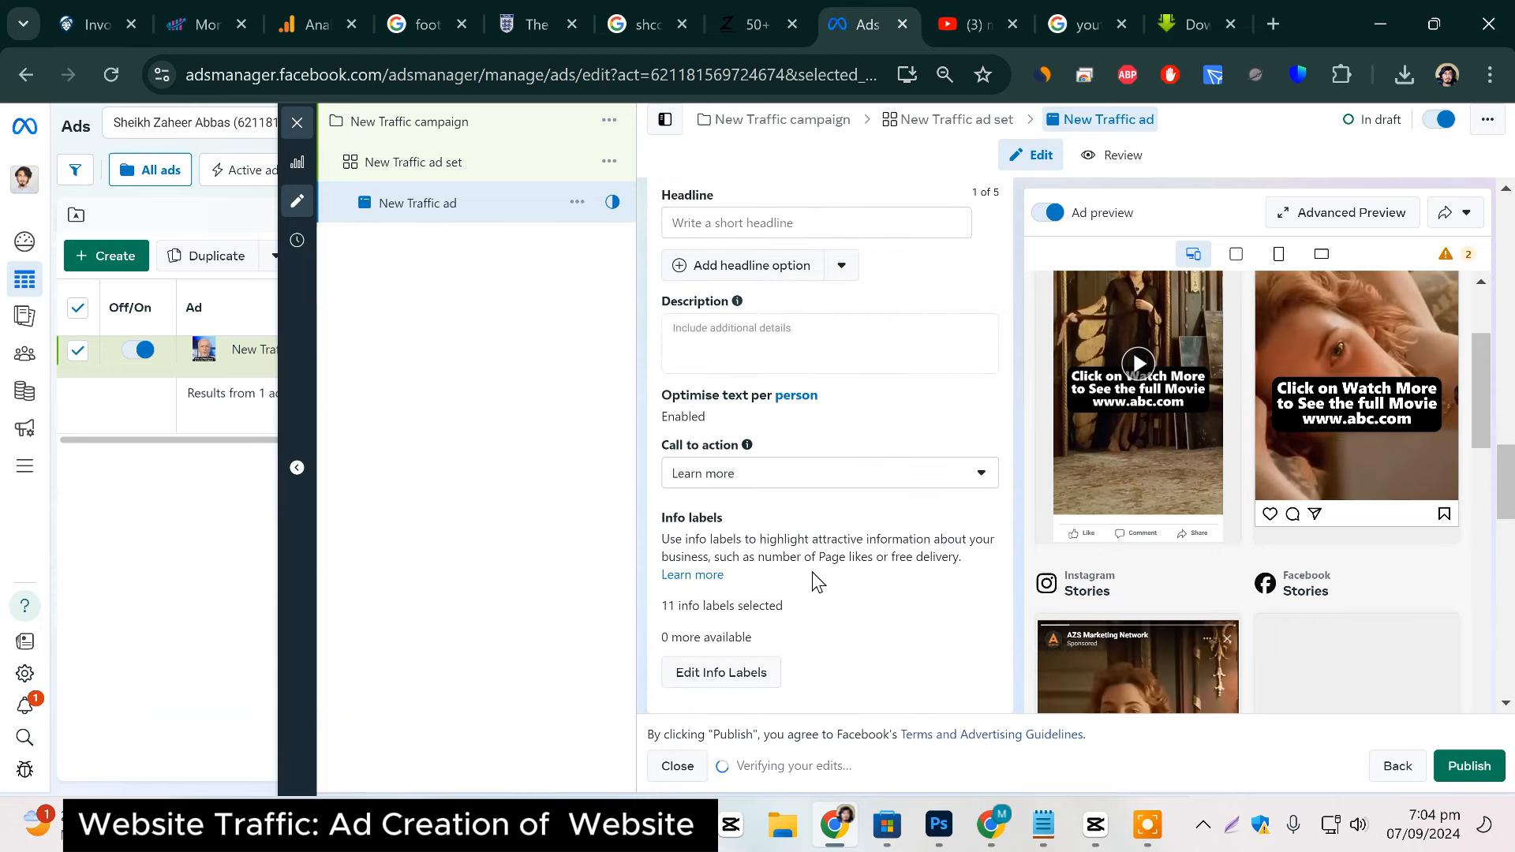
scroll(805, 489, up, 5)
scroll(785, 442, up, 5)
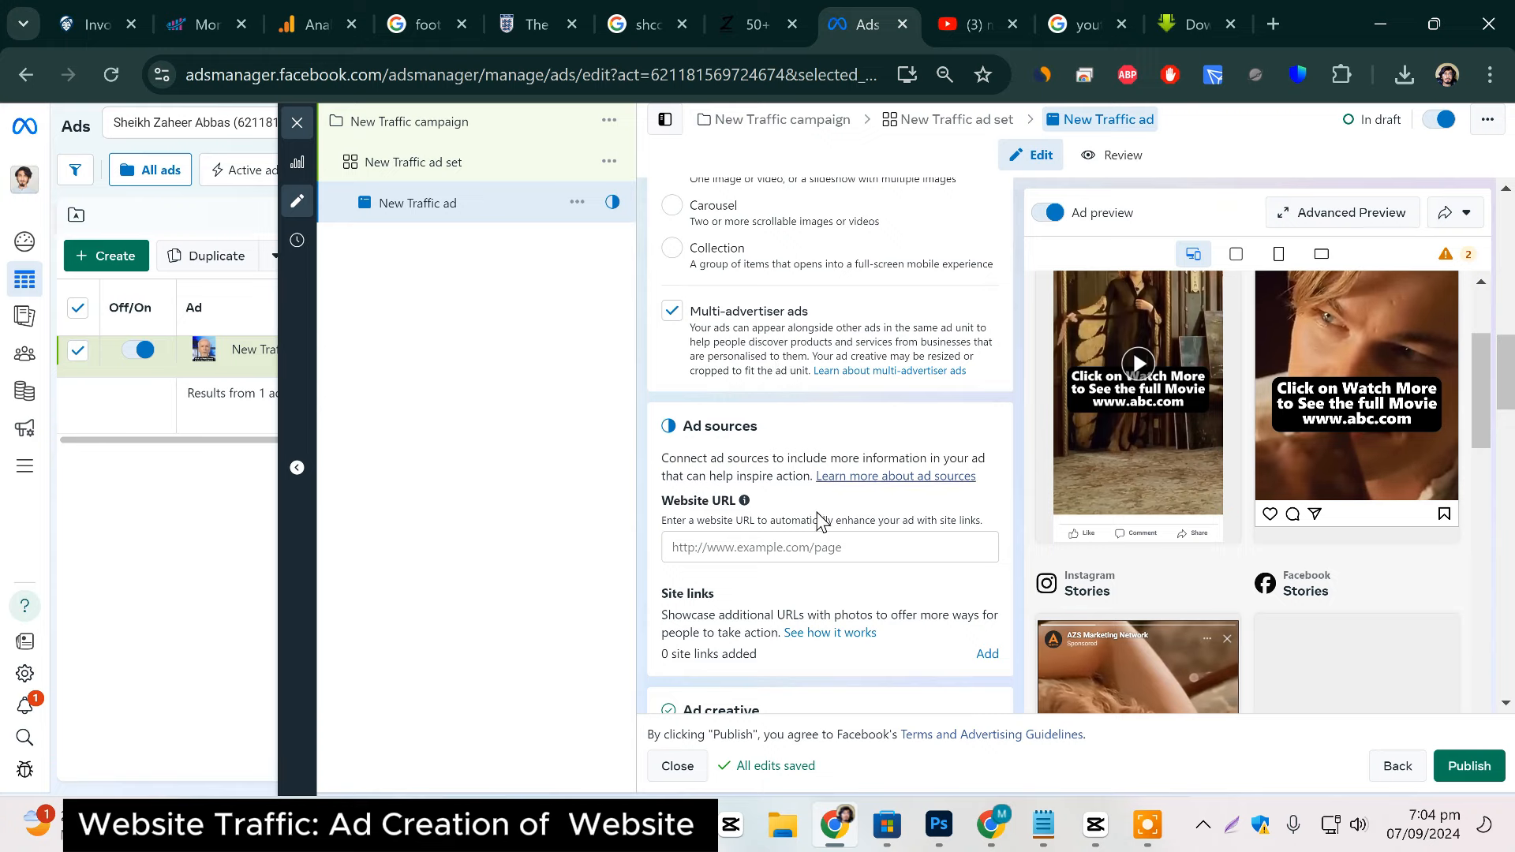
click(793, 548)
text(htt)
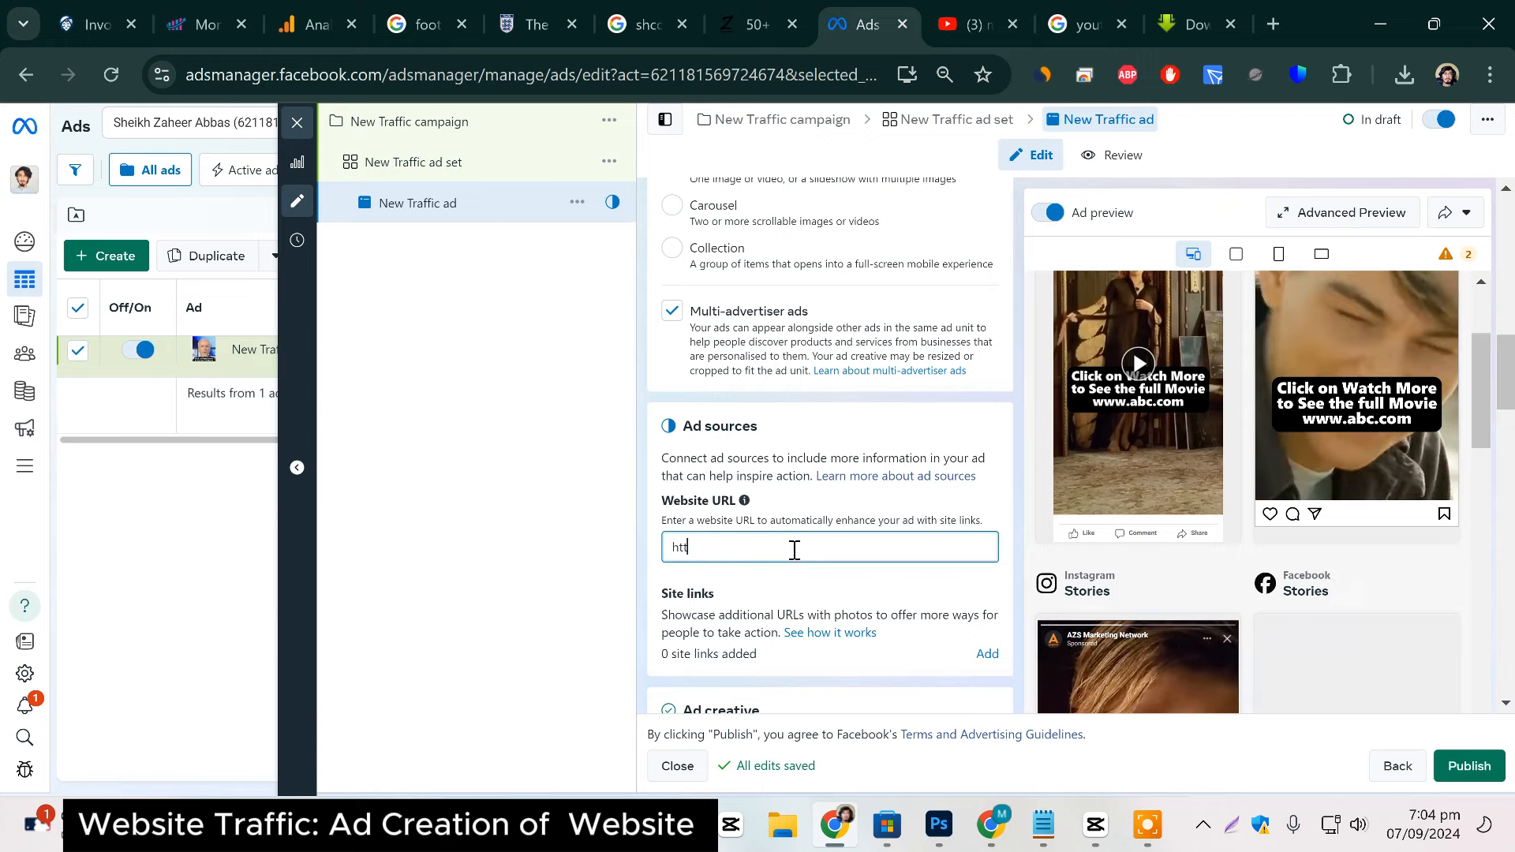
text(ps://)
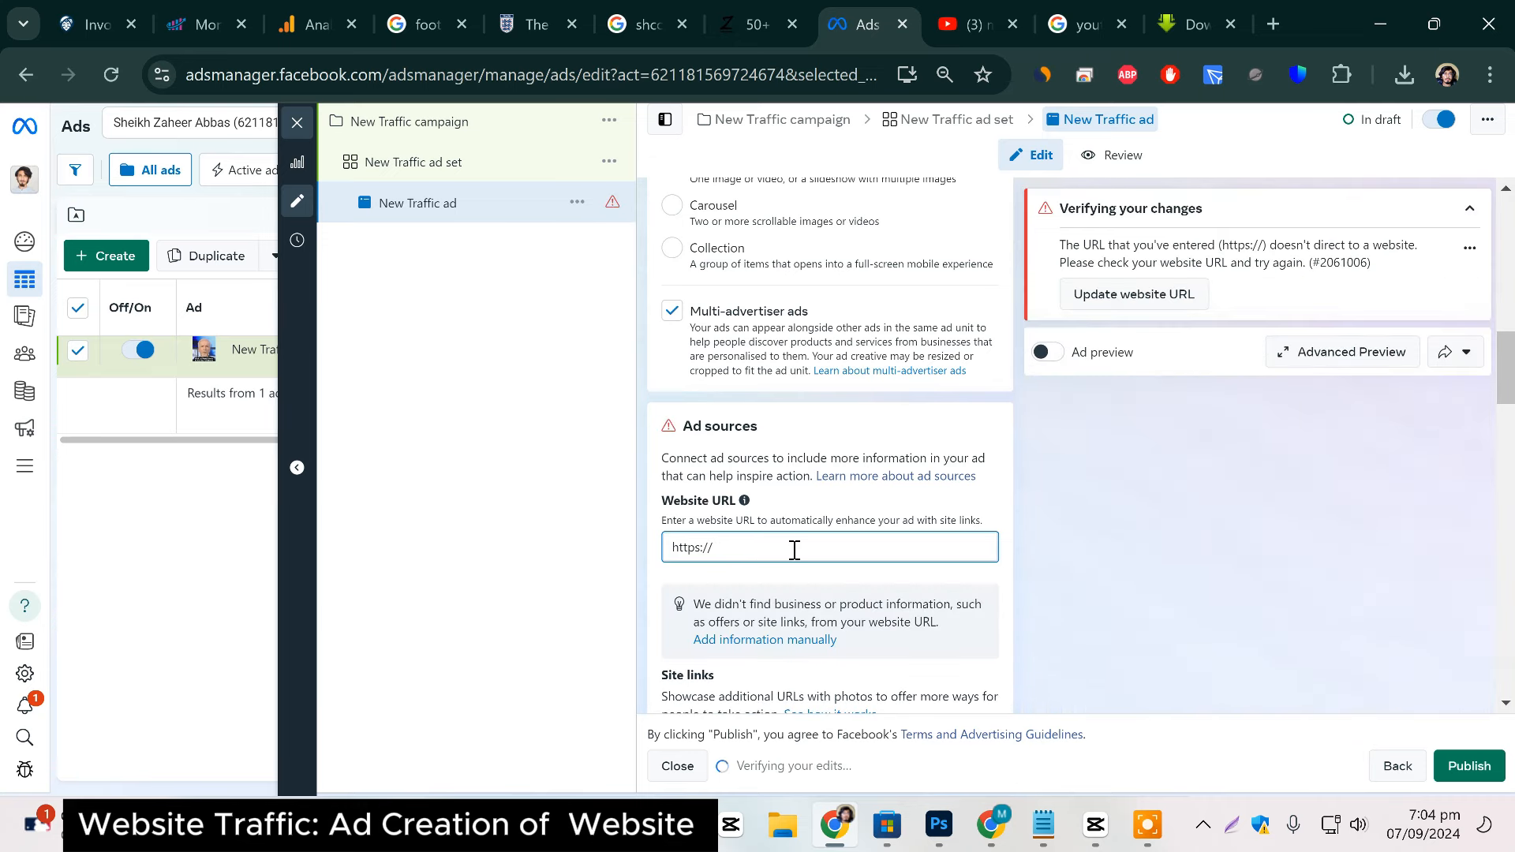
text(bc.com/)
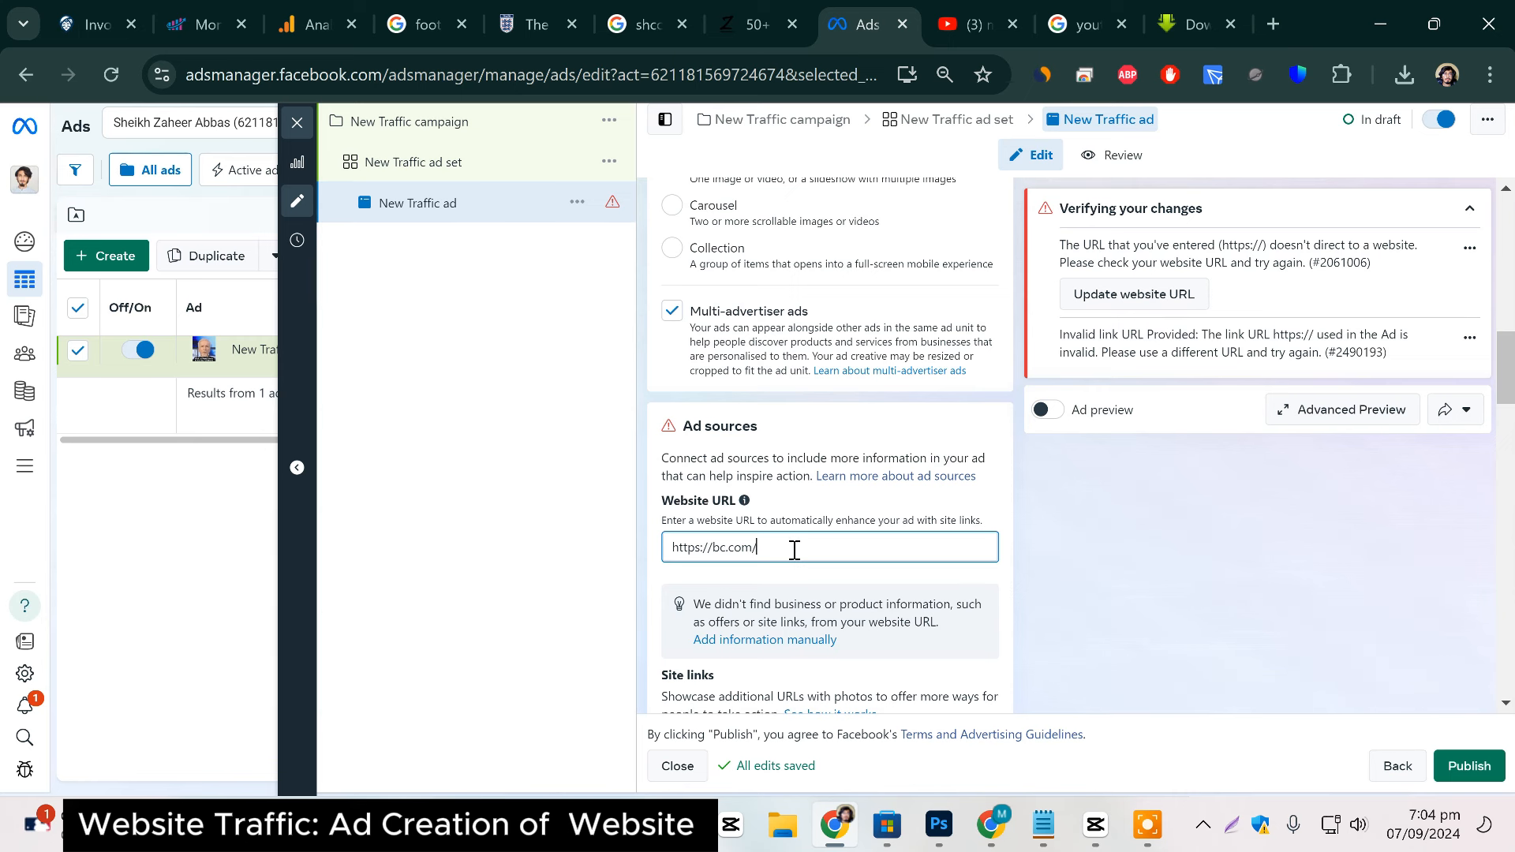
click(1172, 647)
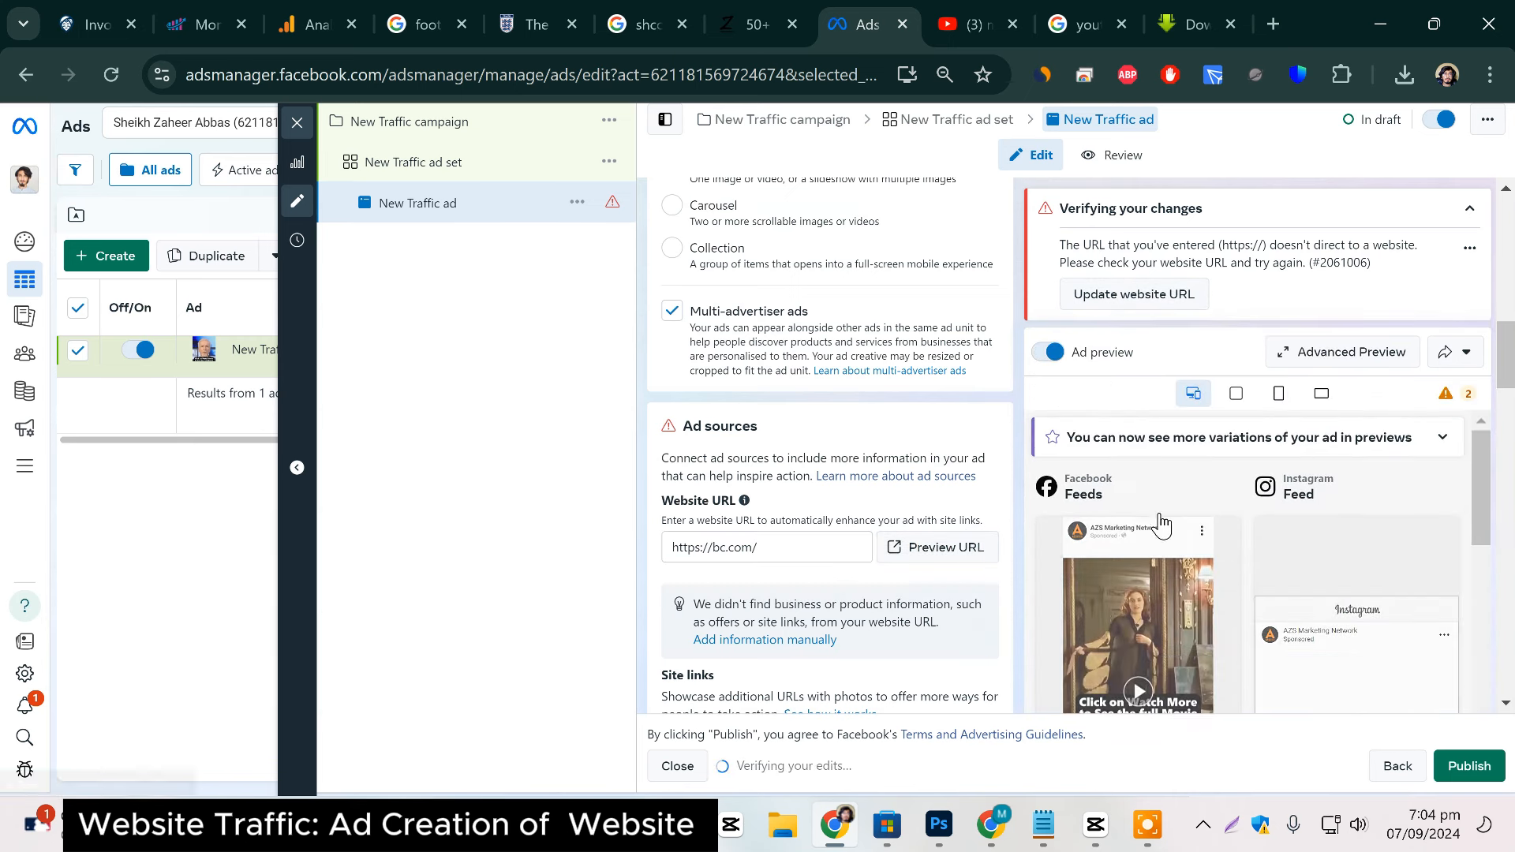
Change the ad's call to action to Watch more.
scroll(1202, 534, down, 4)
scroll(1220, 556, up, 2)
scroll(1207, 642, down, 3)
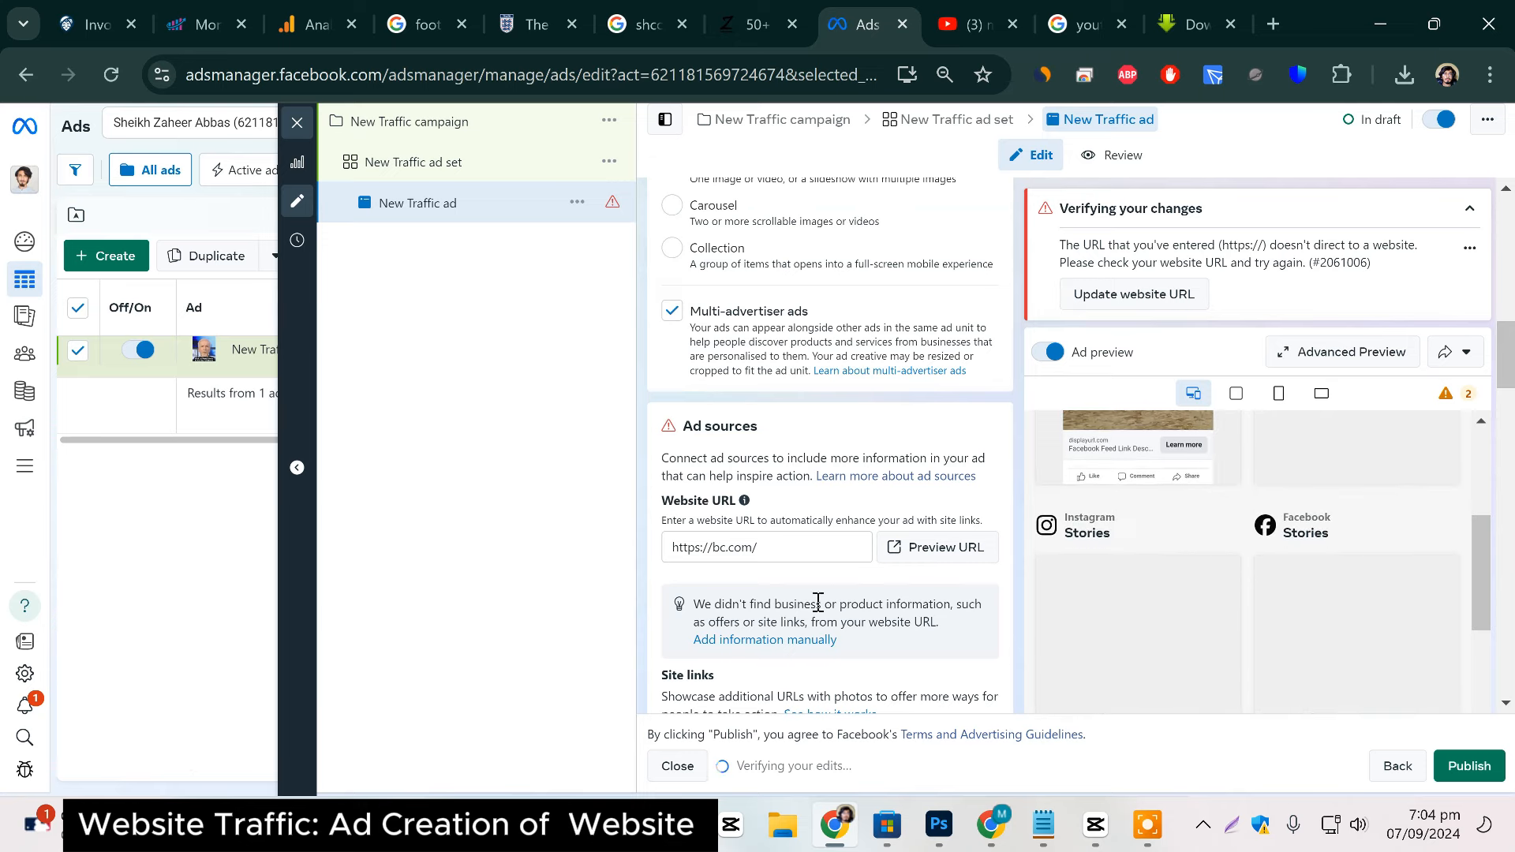
scroll(812, 601, down, 7)
scroll(793, 536, down, 5)
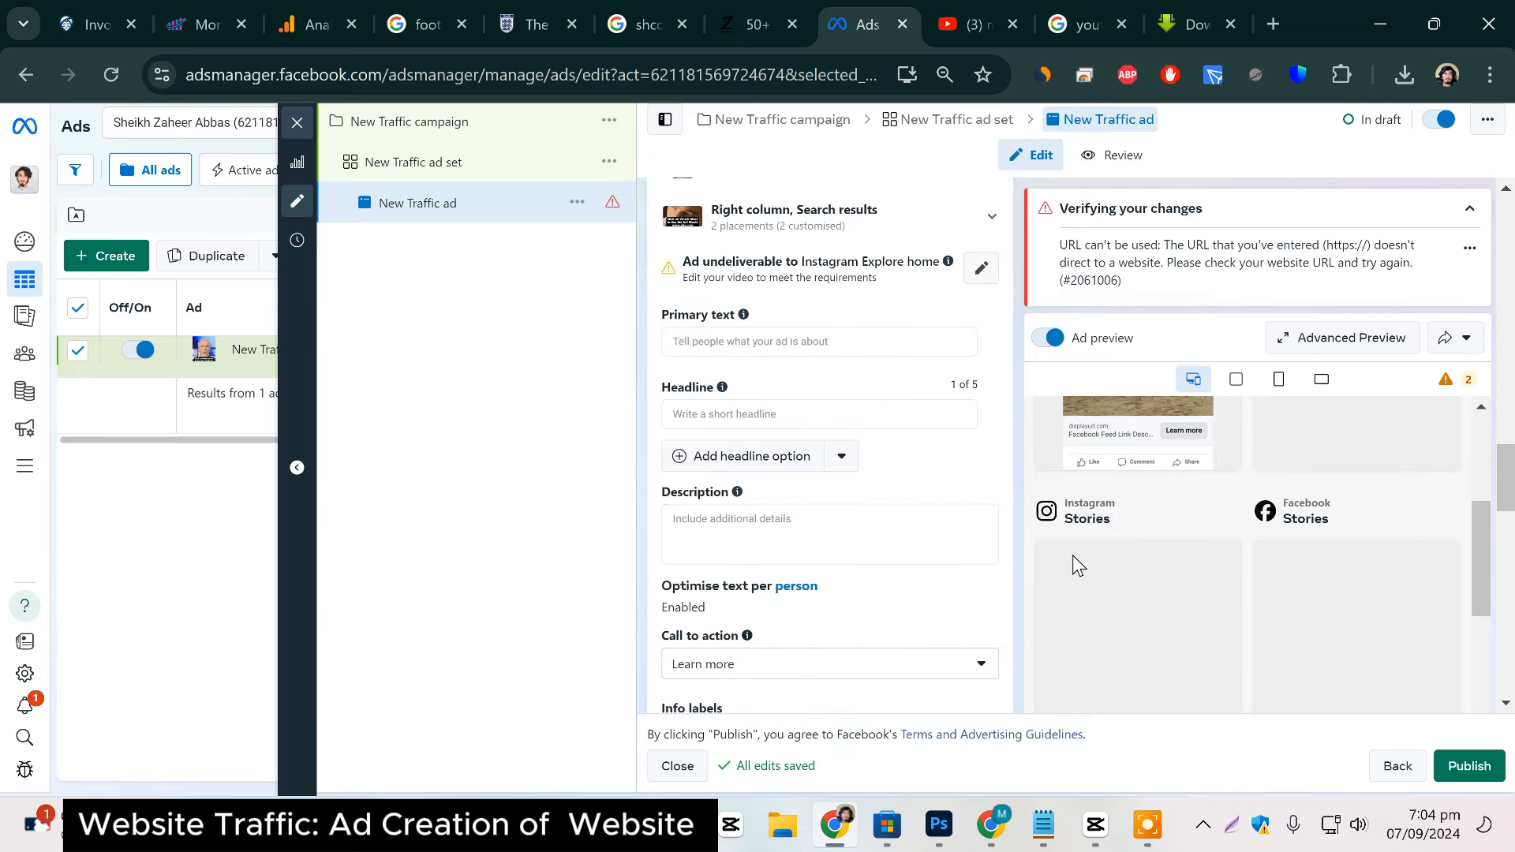
click(849, 678)
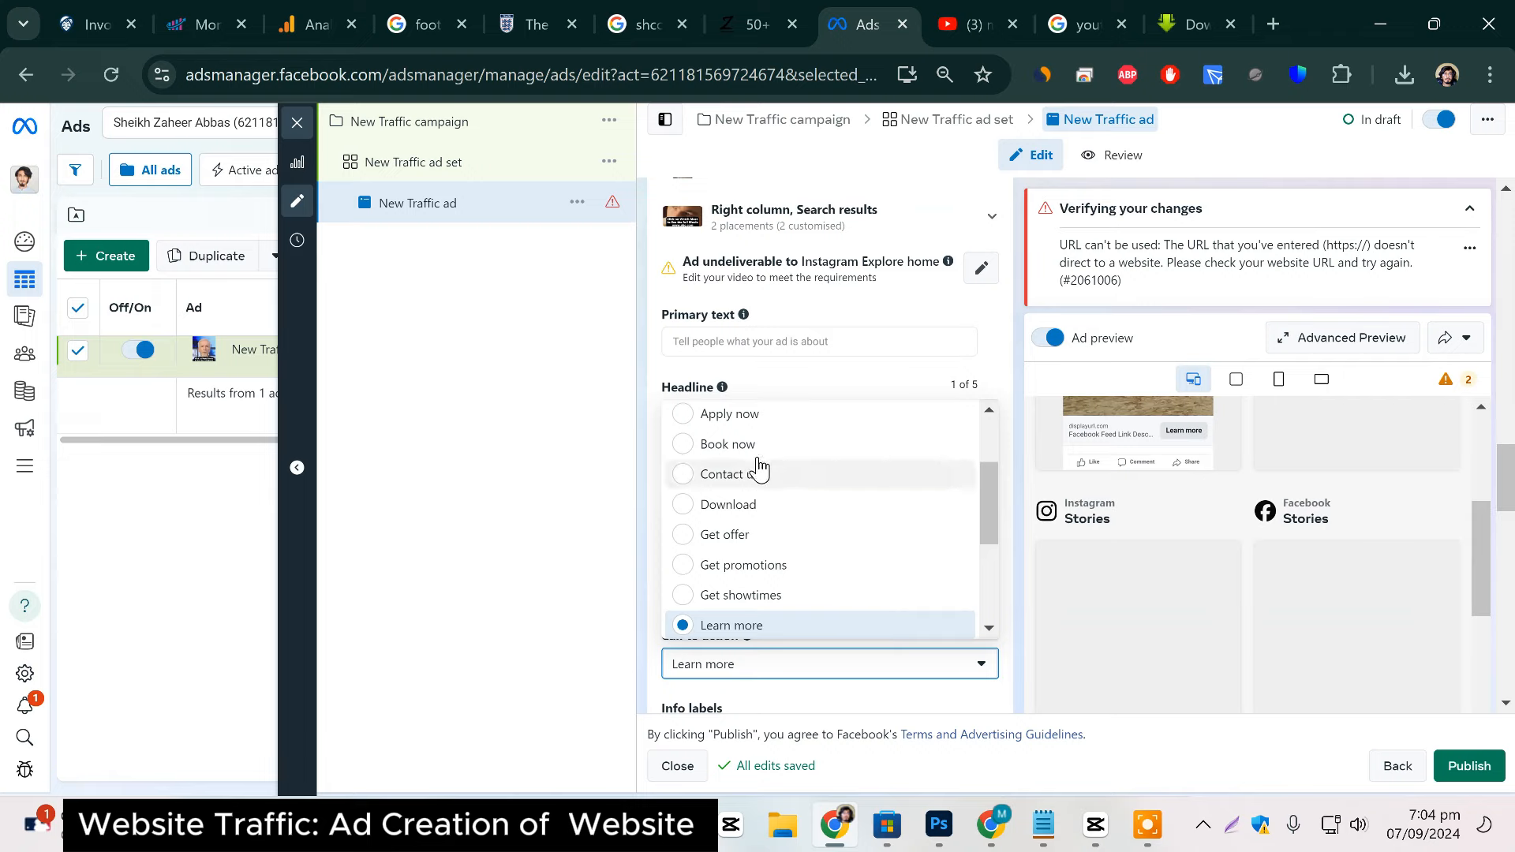
scroll(772, 565, down, 3)
scroll(750, 531, up, 5)
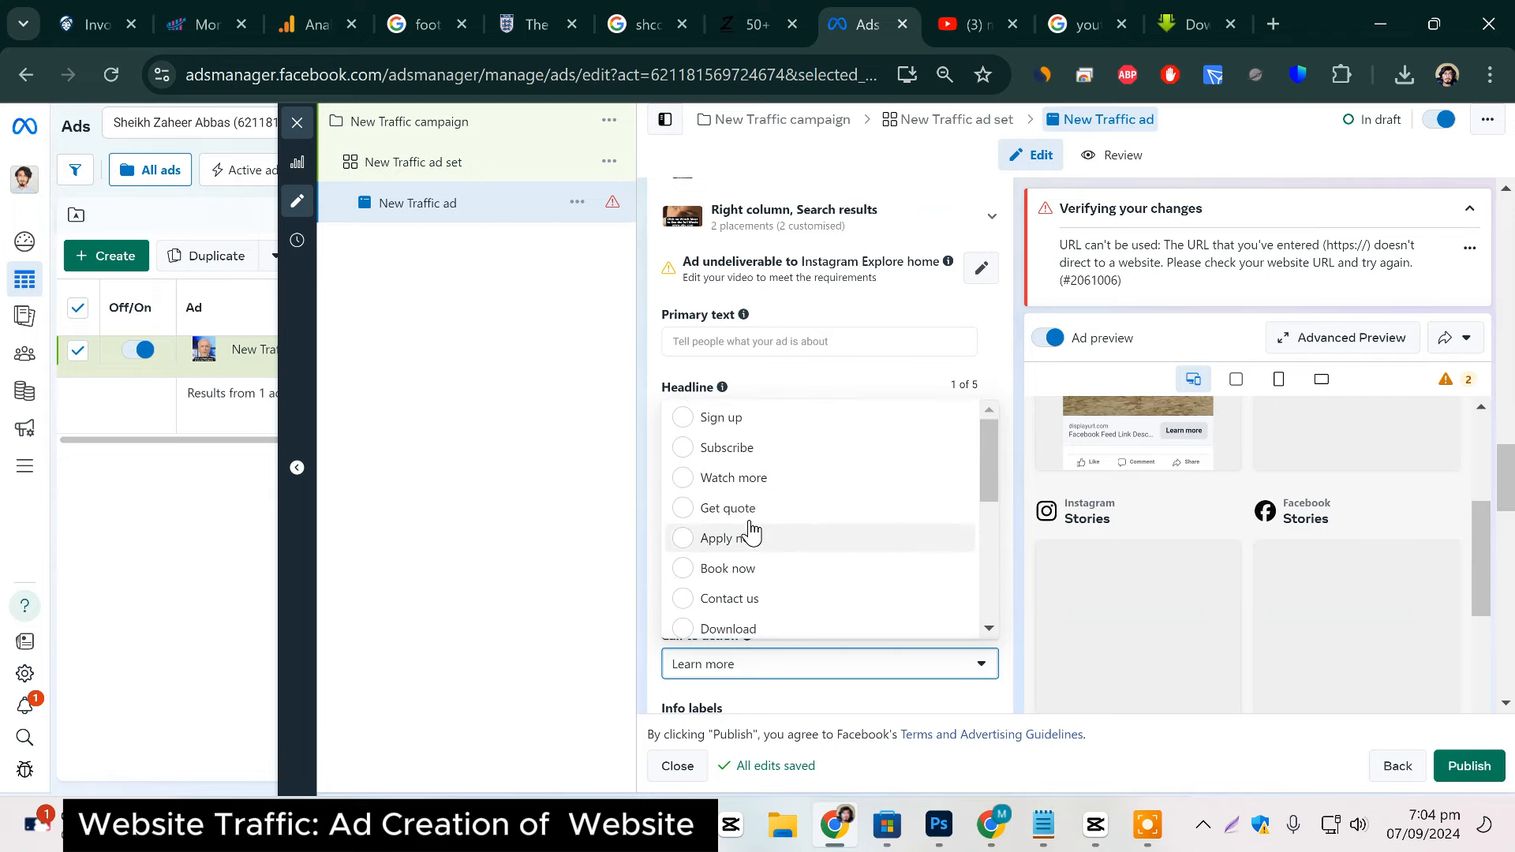
key(Return)
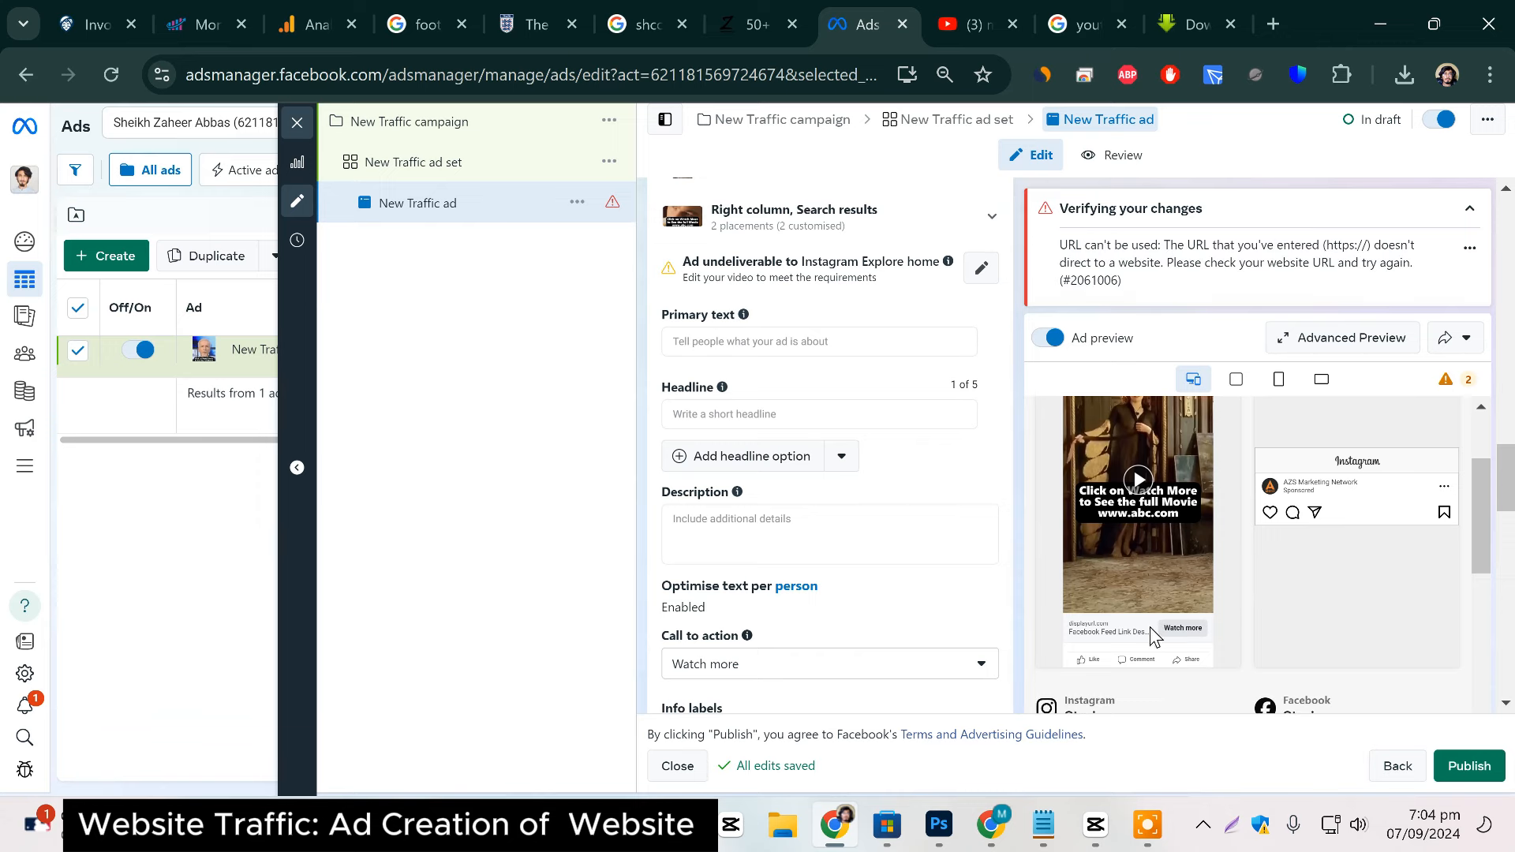
Enter "Watch full Movie" as the ad's headline.
scroll(807, 624, up, 3)
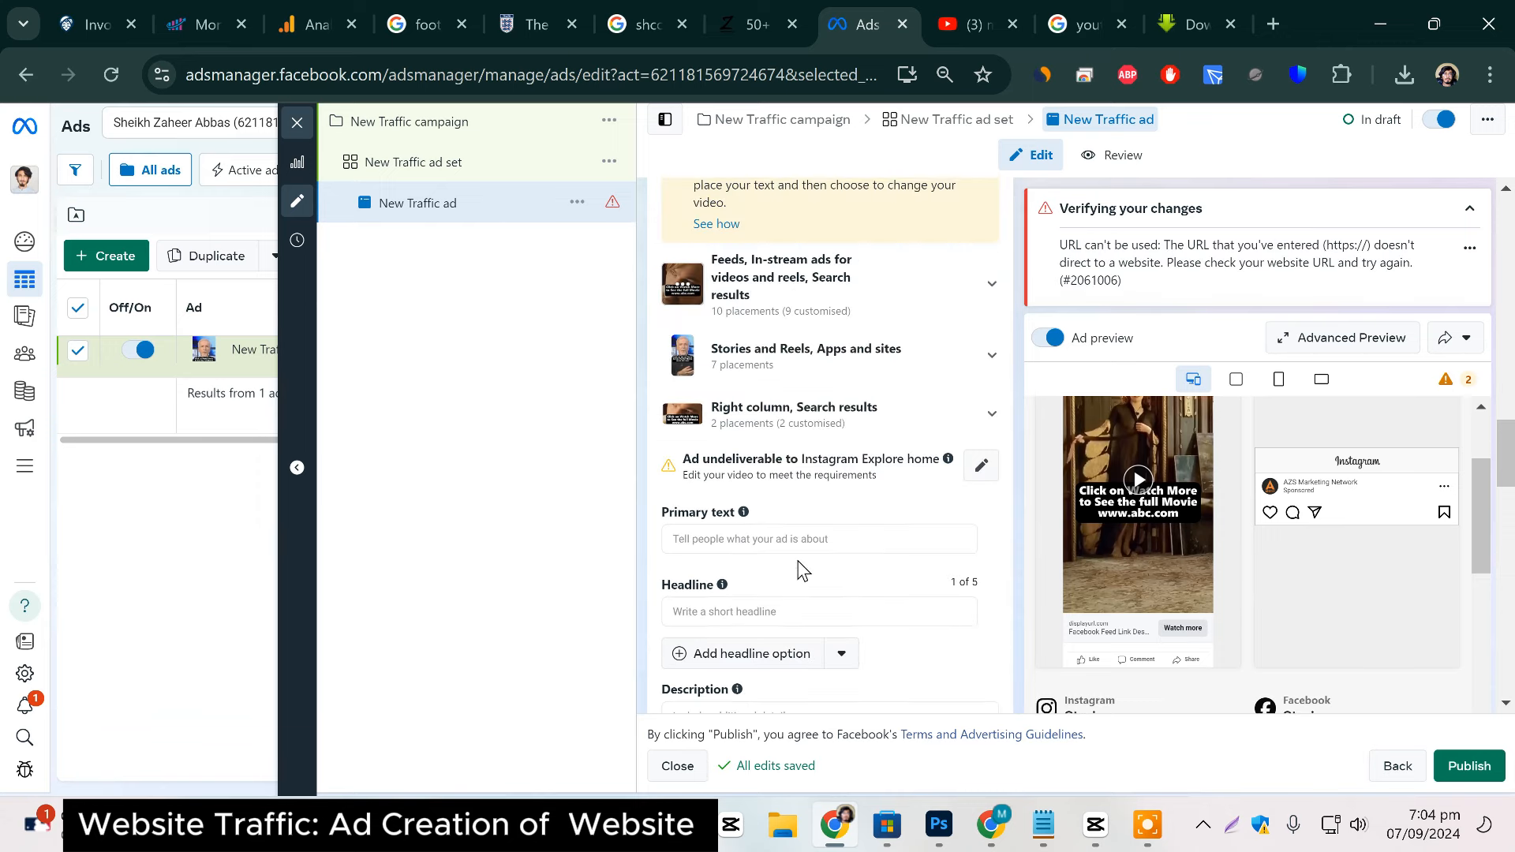
click(782, 619)
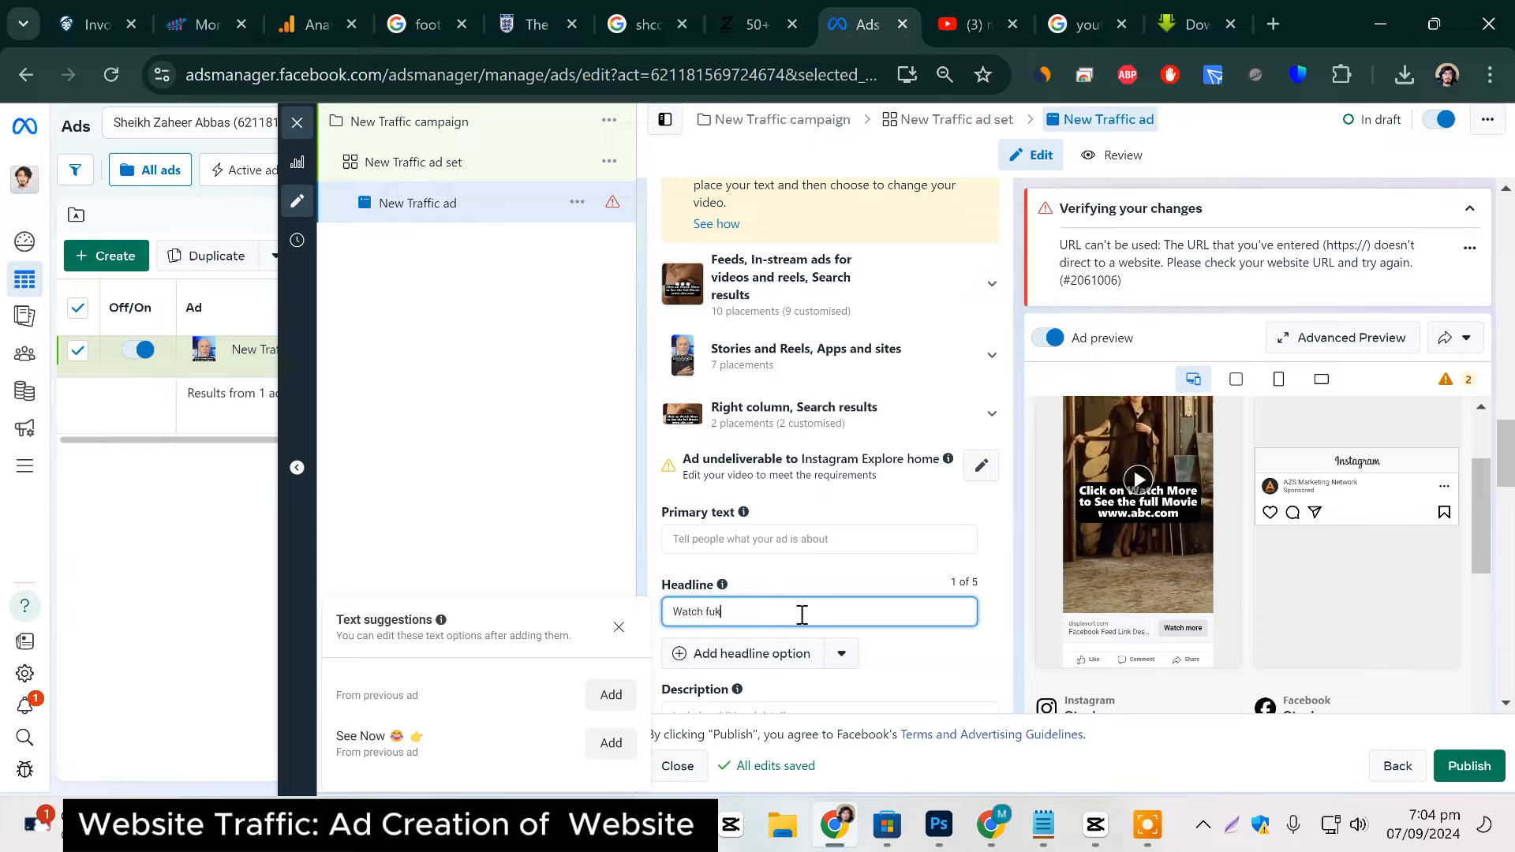
text(Watch full Movie)
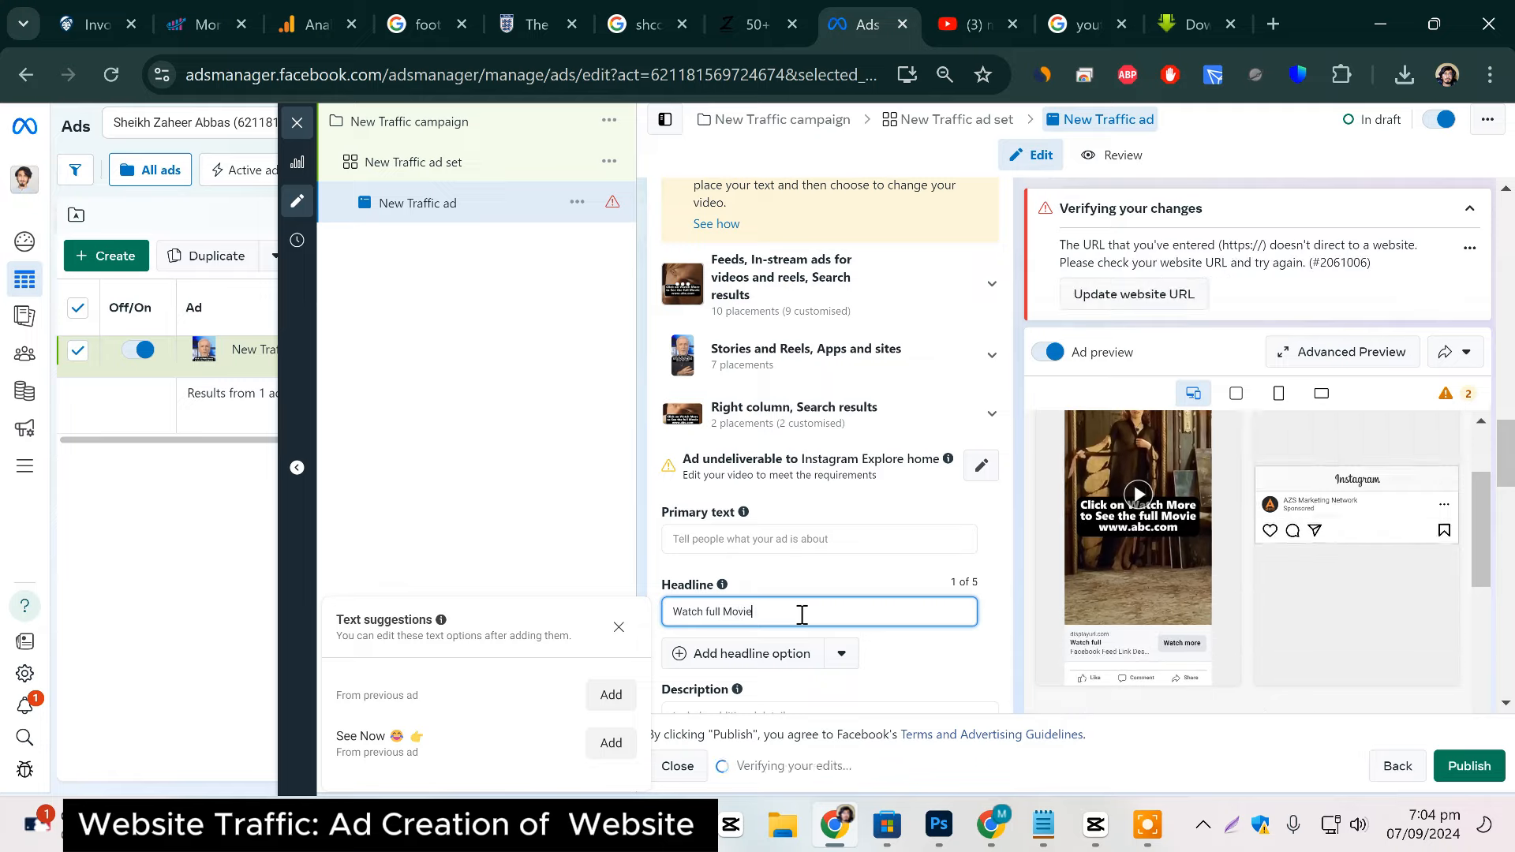
Copy the headline "Watch full Movie" into the ad's primary text.
triple_click(872, 613)
right_click(872, 613)
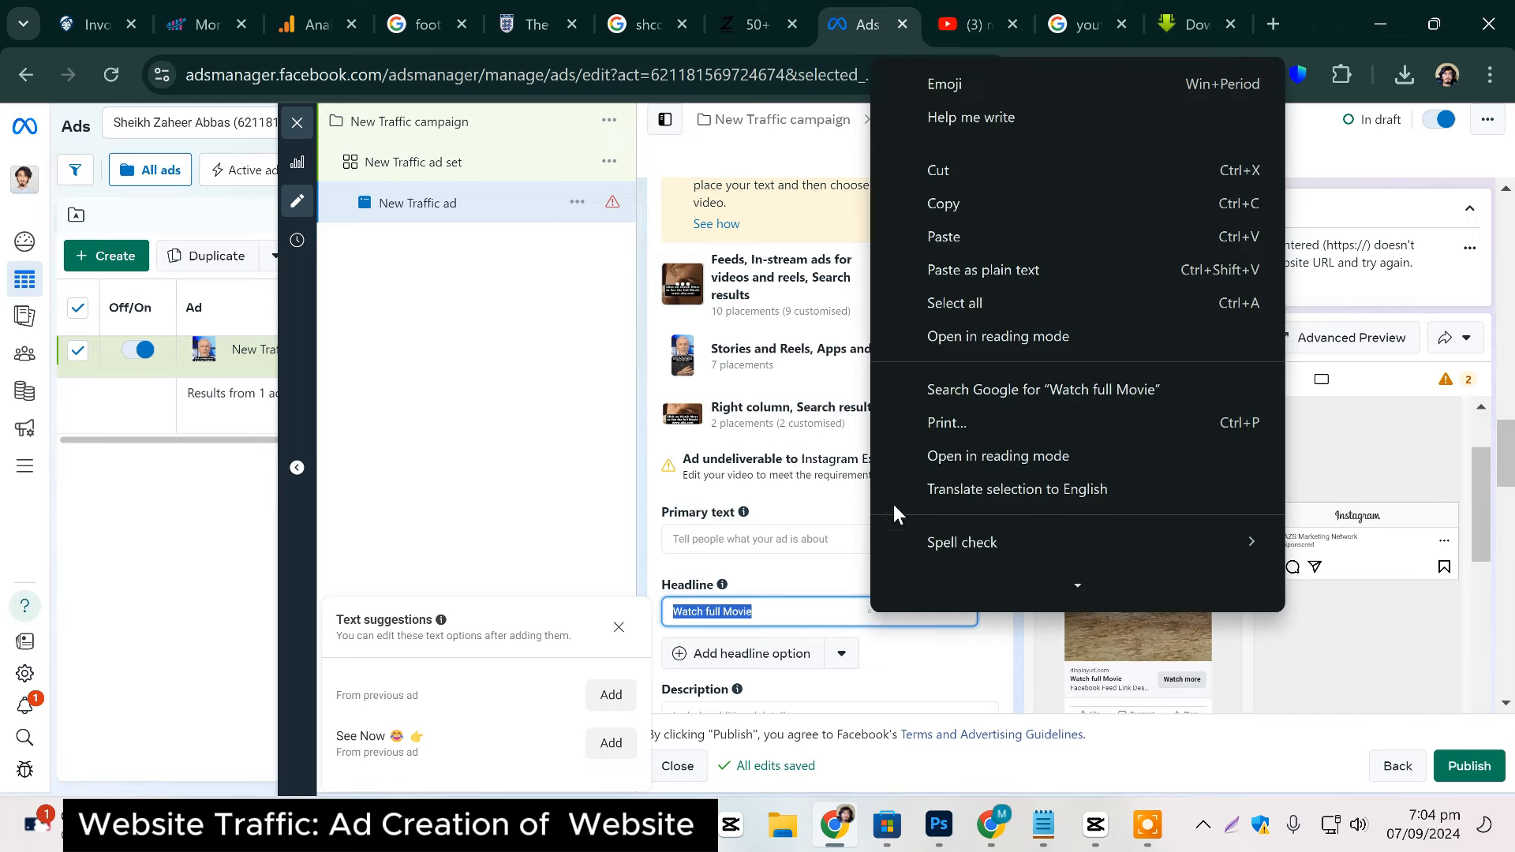
click(956, 208)
scroll(896, 556, down, 3)
click(777, 344)
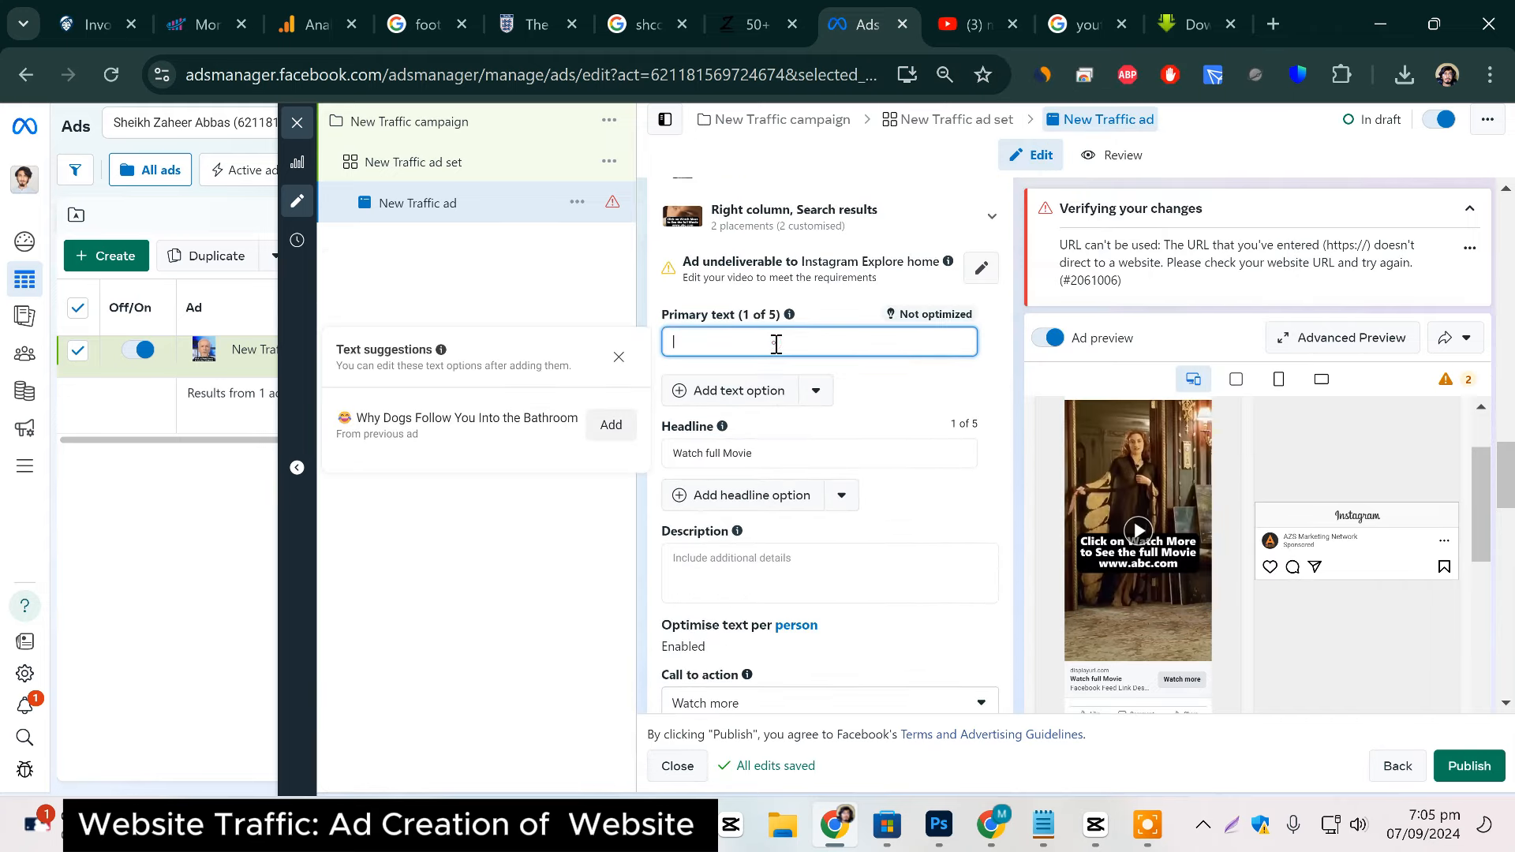
right_click(776, 345)
click(853, 614)
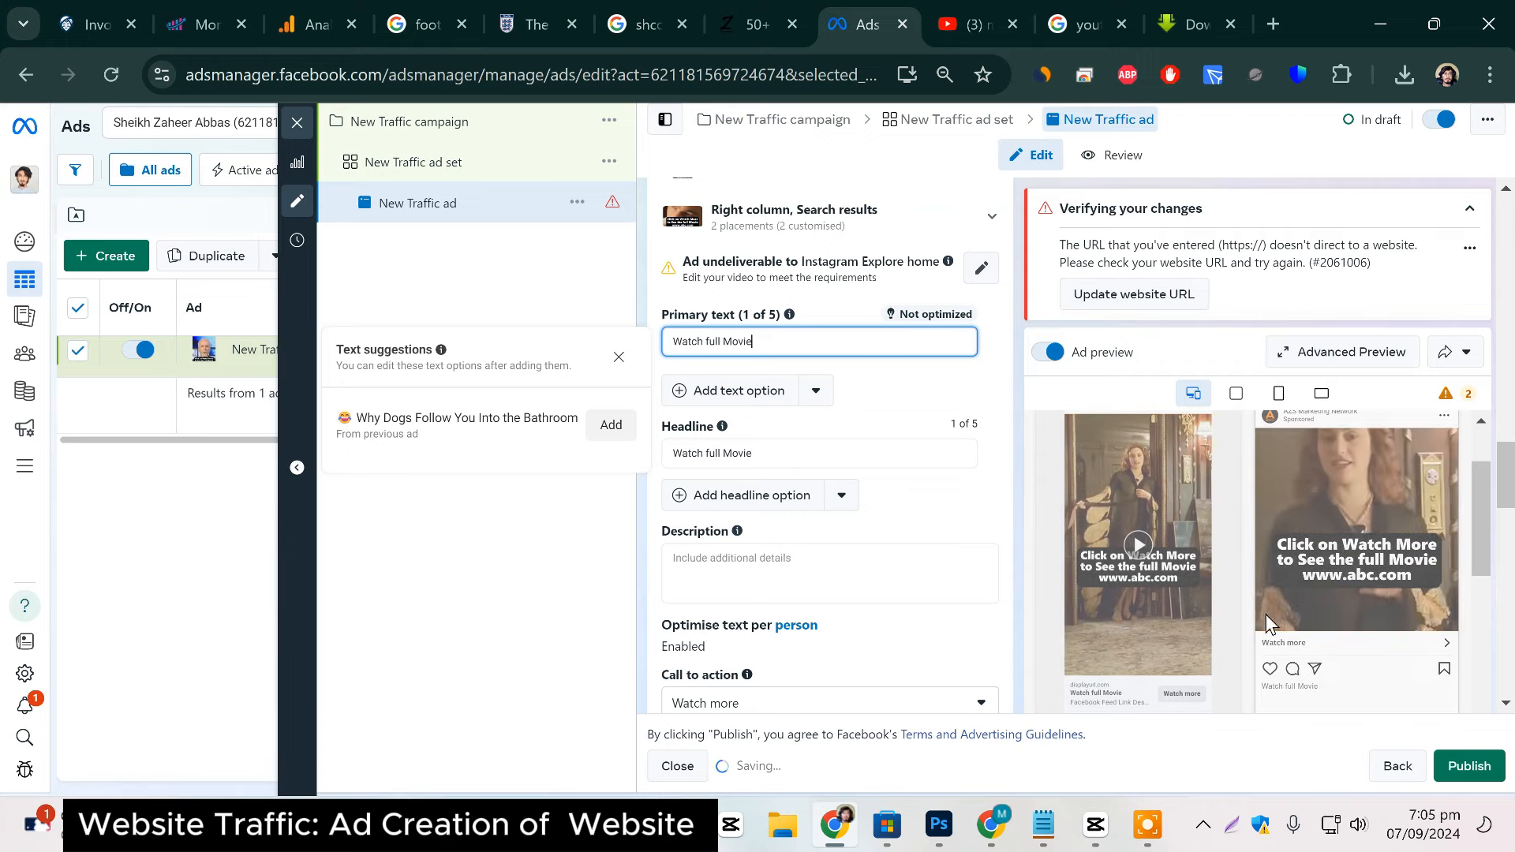
scroll(882, 466, down, 2)
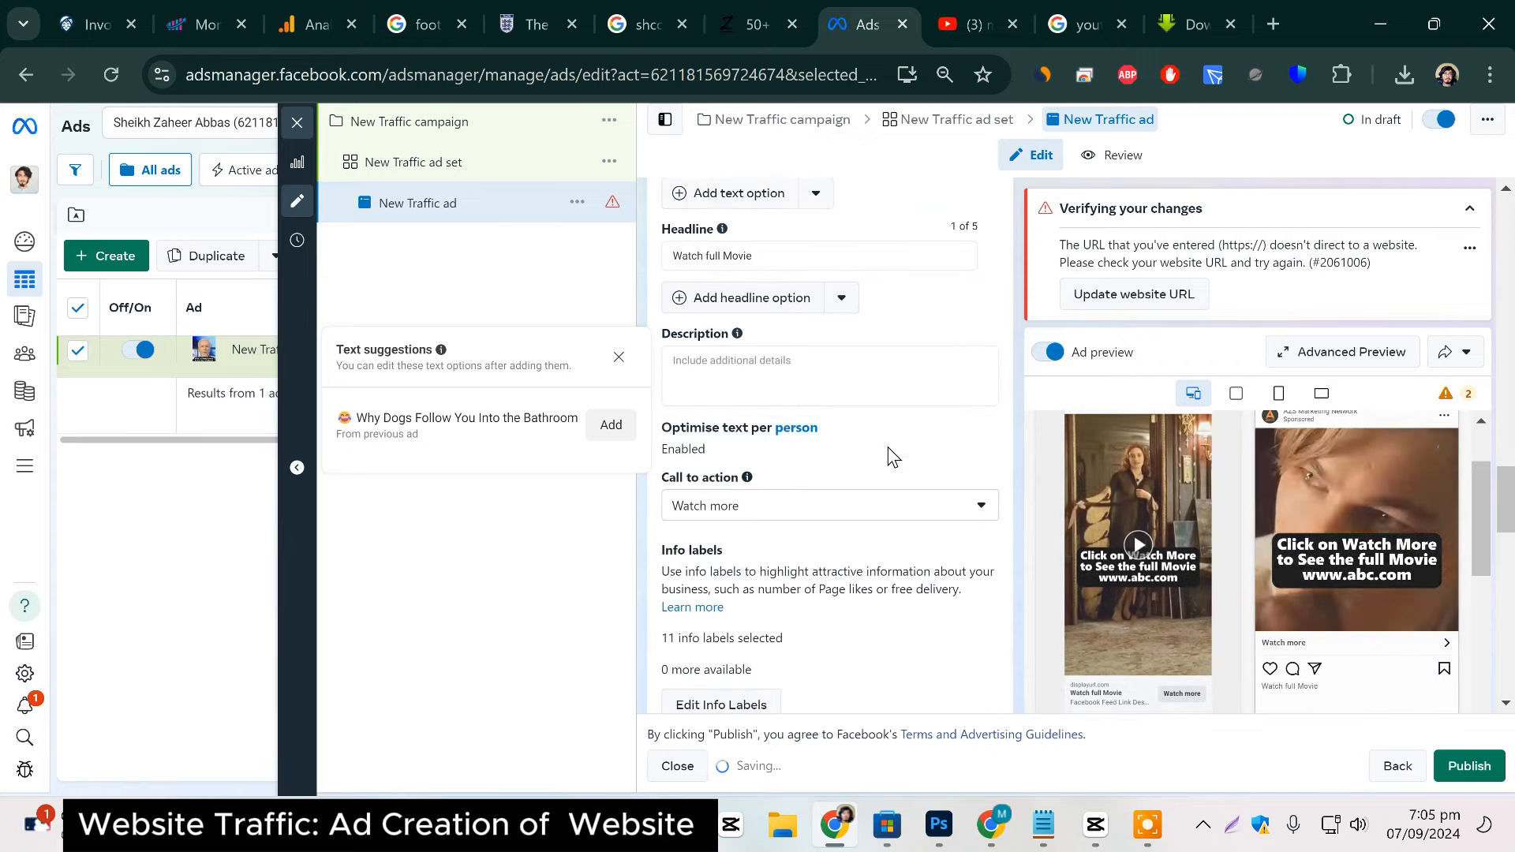
mouse_move(822, 410)
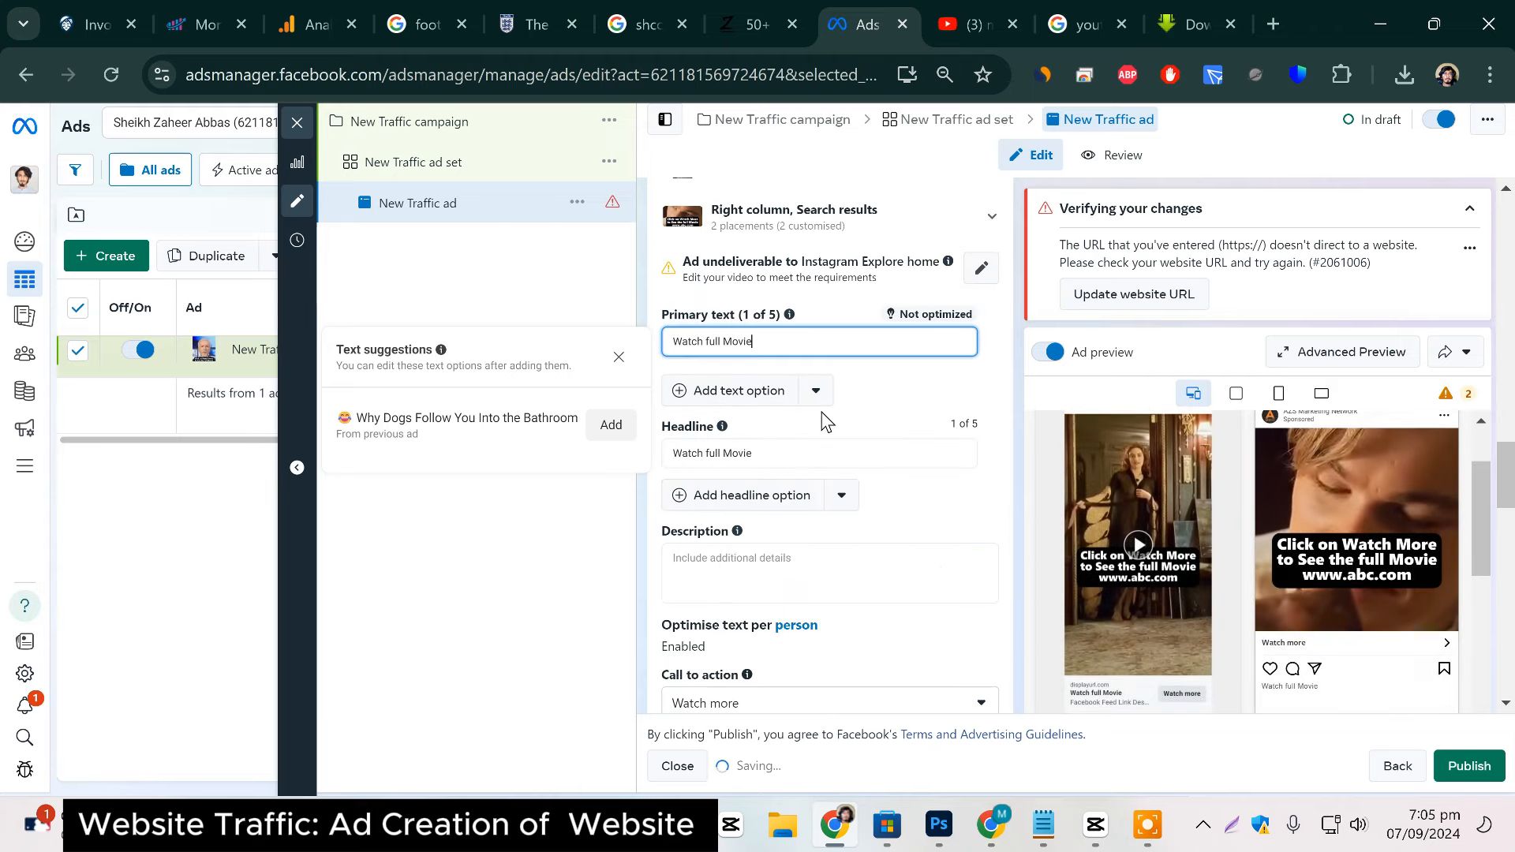
scroll(822, 415, down, 4)
scroll(1364, 598, down, 5)
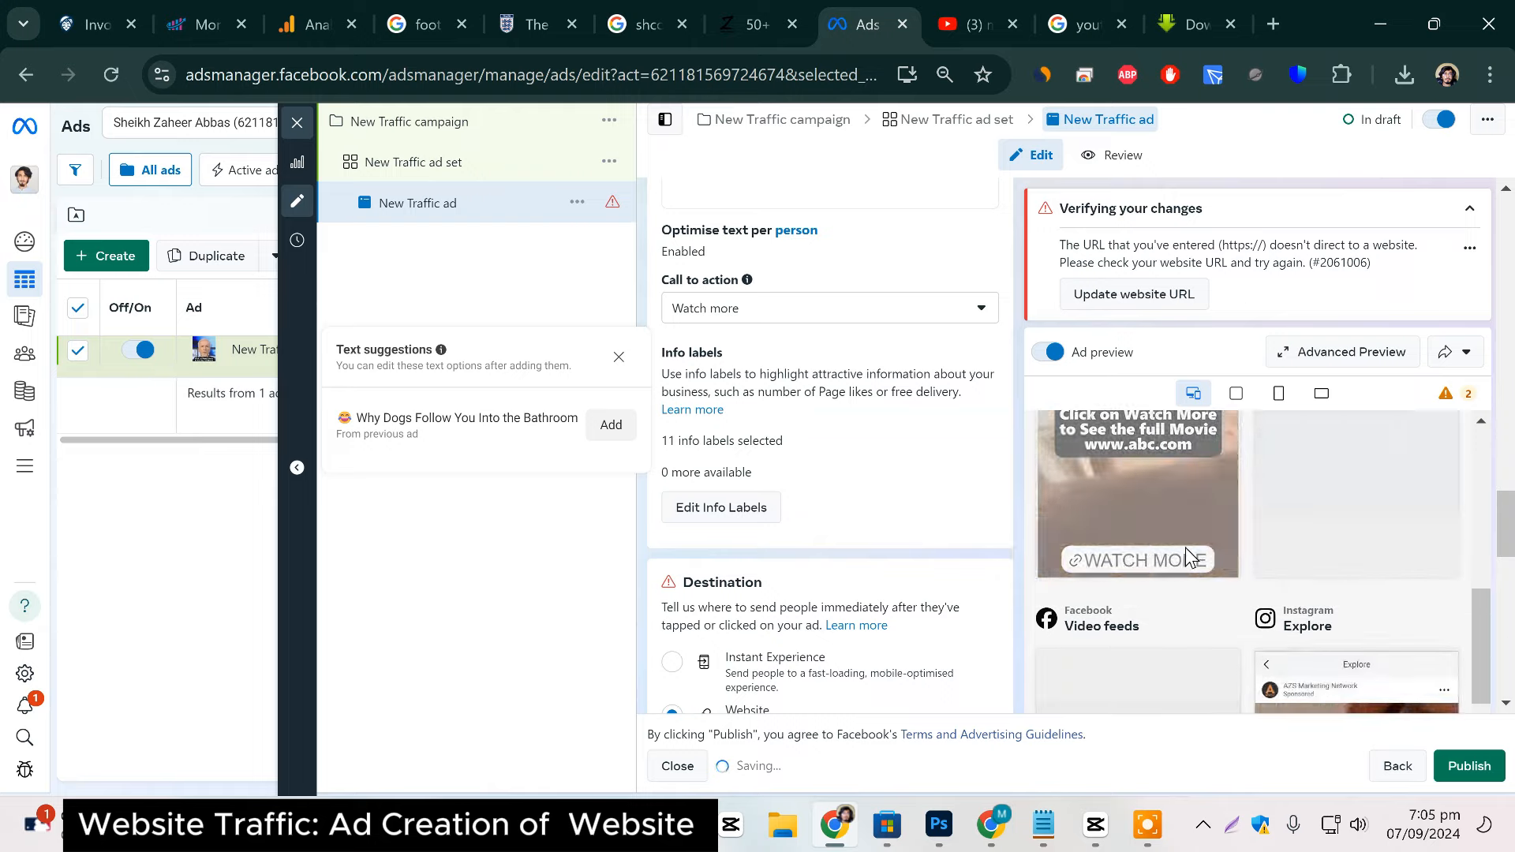
scroll(1153, 568, down, 3)
scroll(1263, 585, down, 5)
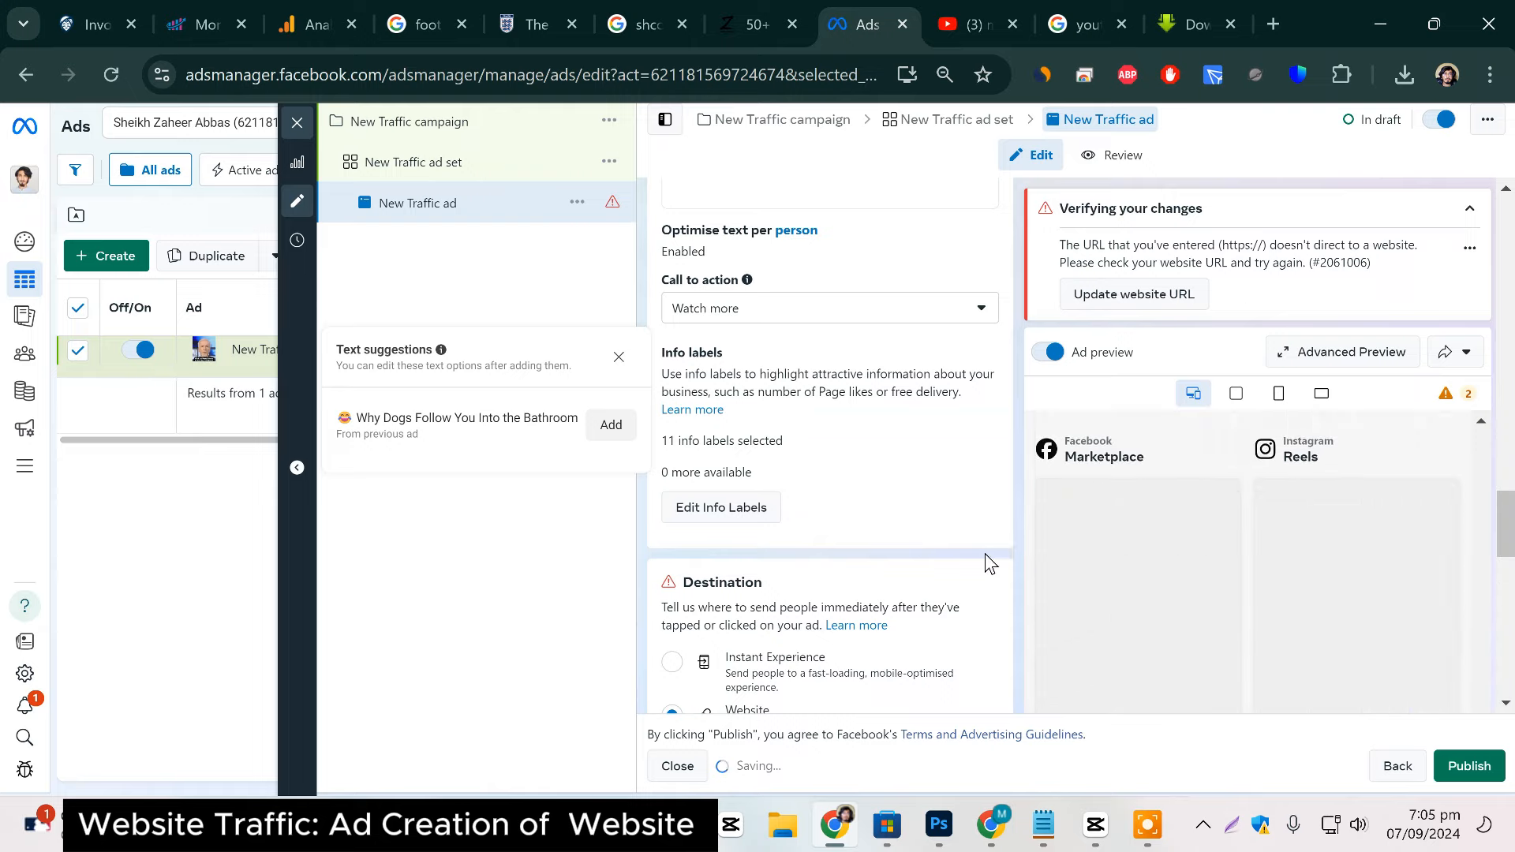
scroll(868, 565, down, 3)
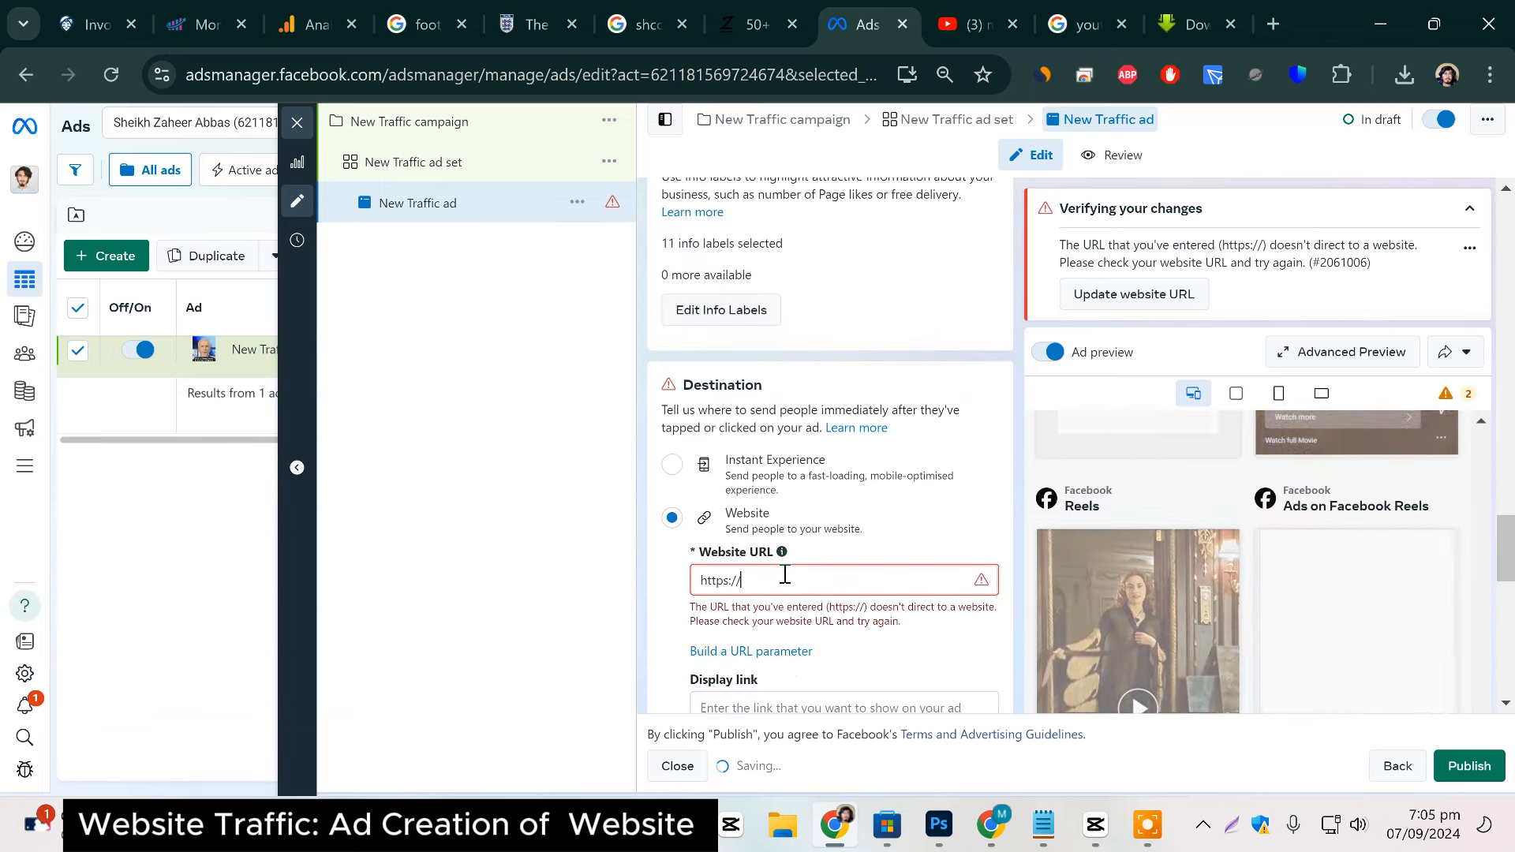
text(bbbbb)
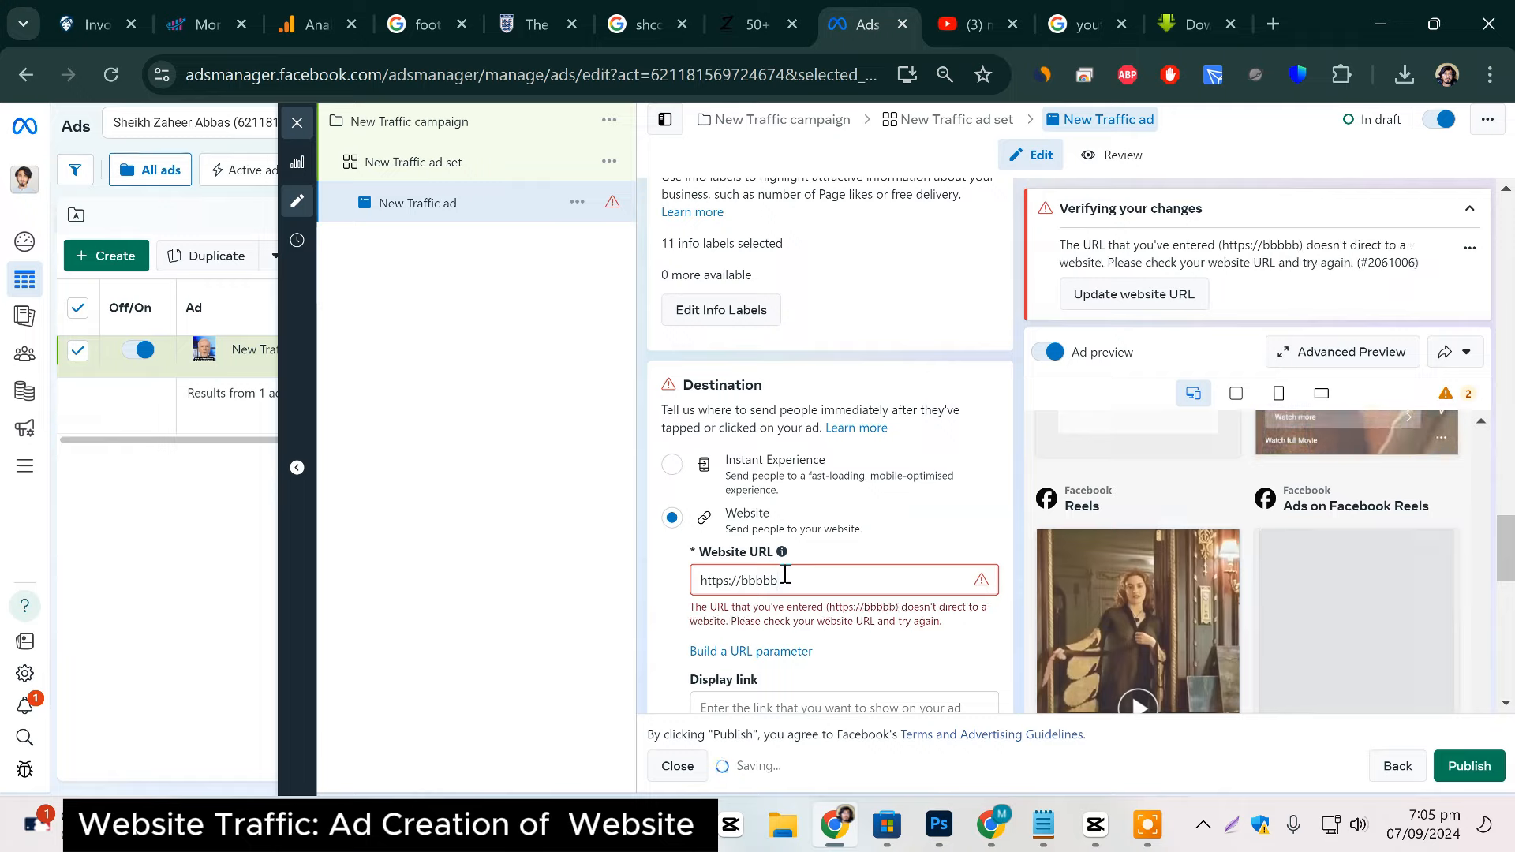
text(.com/)
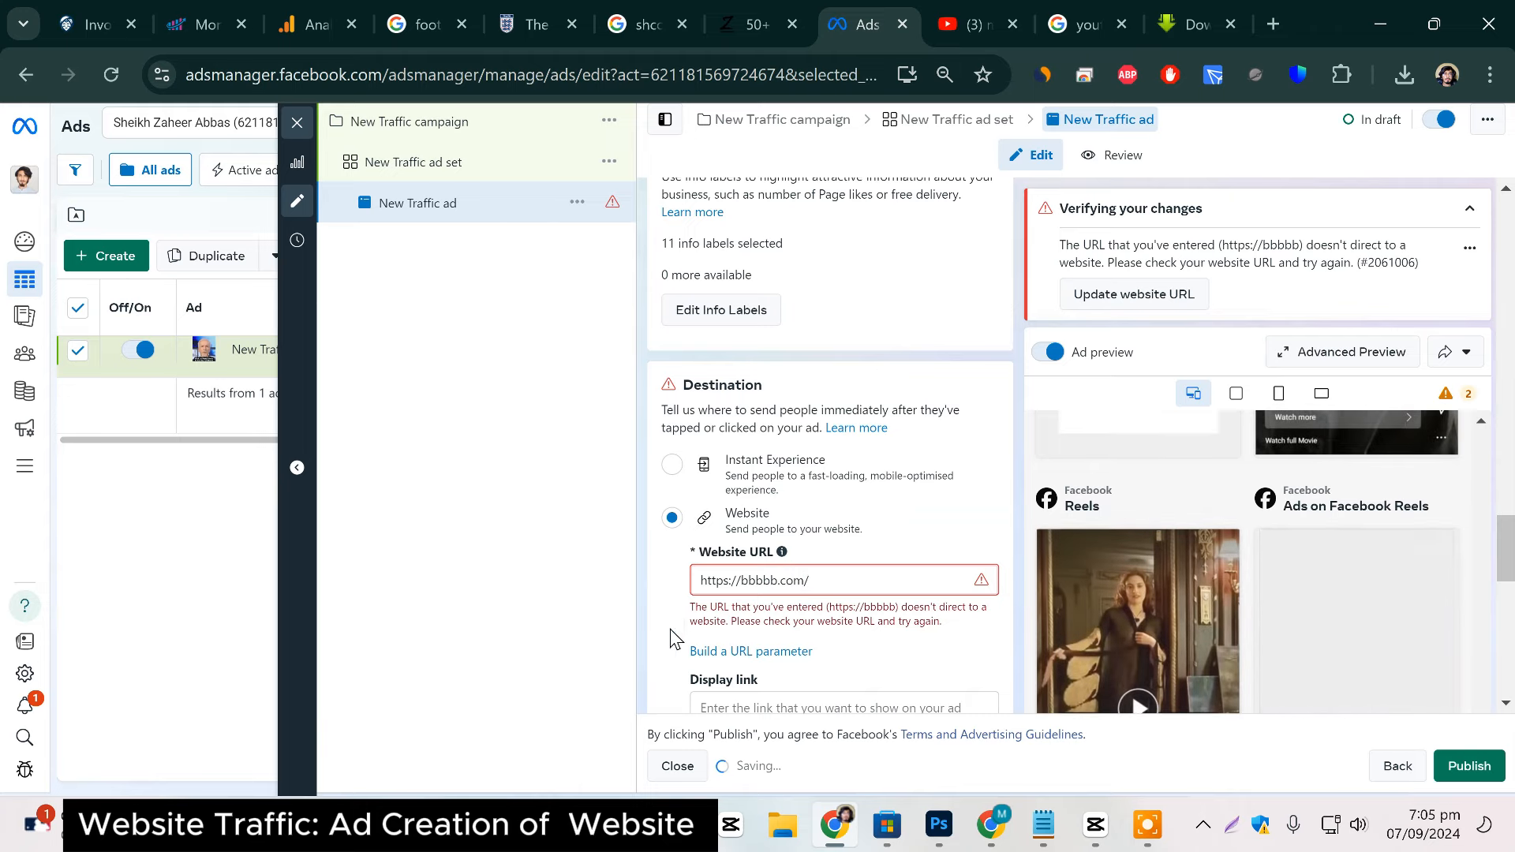
Review the ad's destination, browser add-ons, languages, tracking and media settings together with the placement previews.
scroll(976, 588, down, 2)
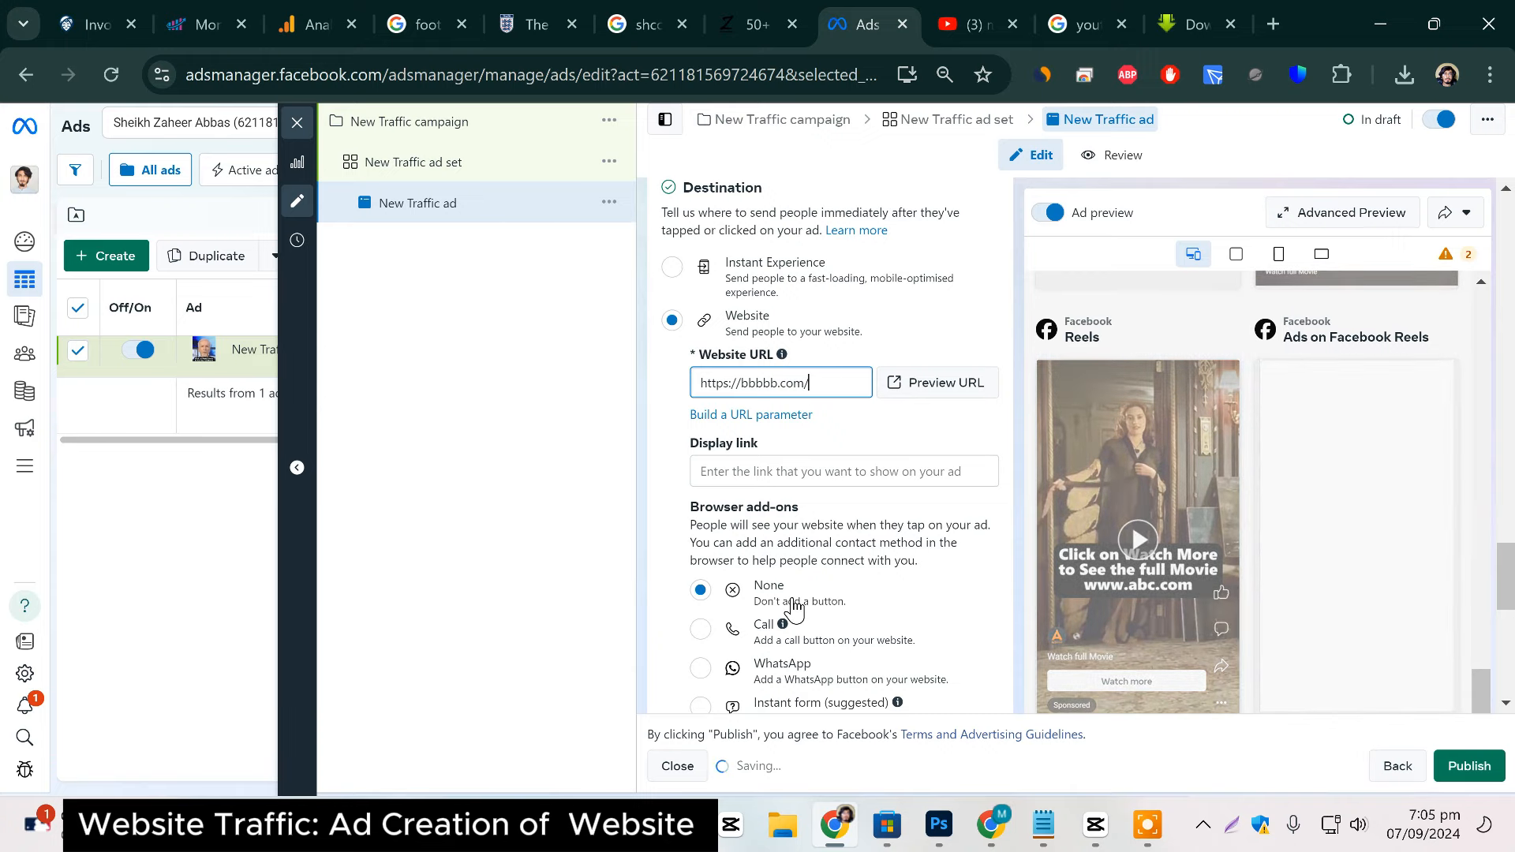
scroll(863, 619, down, 5)
scroll(862, 619, up, 2)
scroll(770, 483, up, 2)
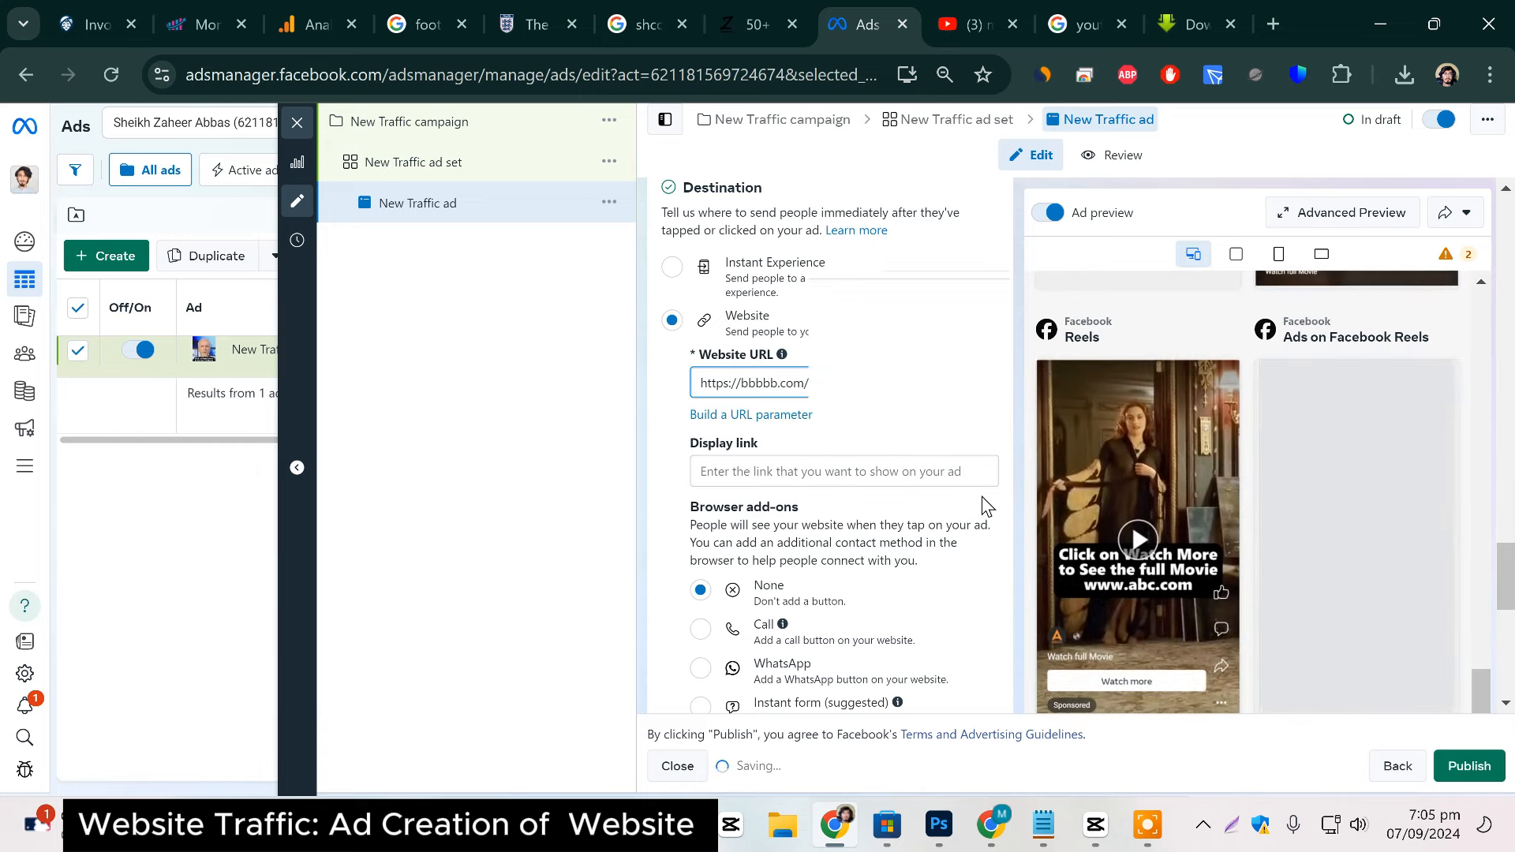
scroll(795, 542, down, 7)
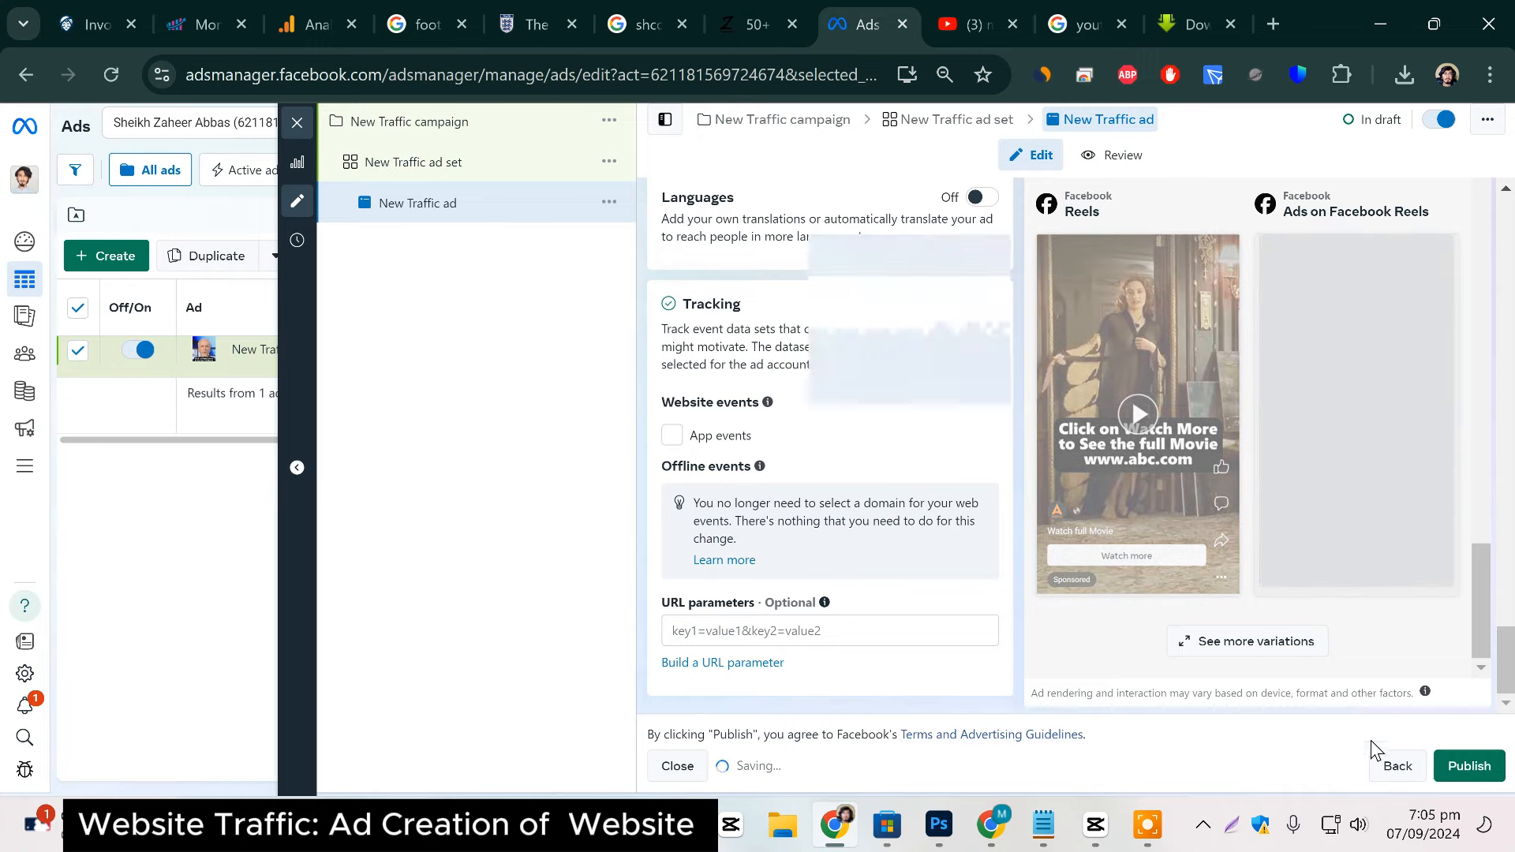
scroll(853, 531, up, 6)
scroll(853, 531, up, 8)
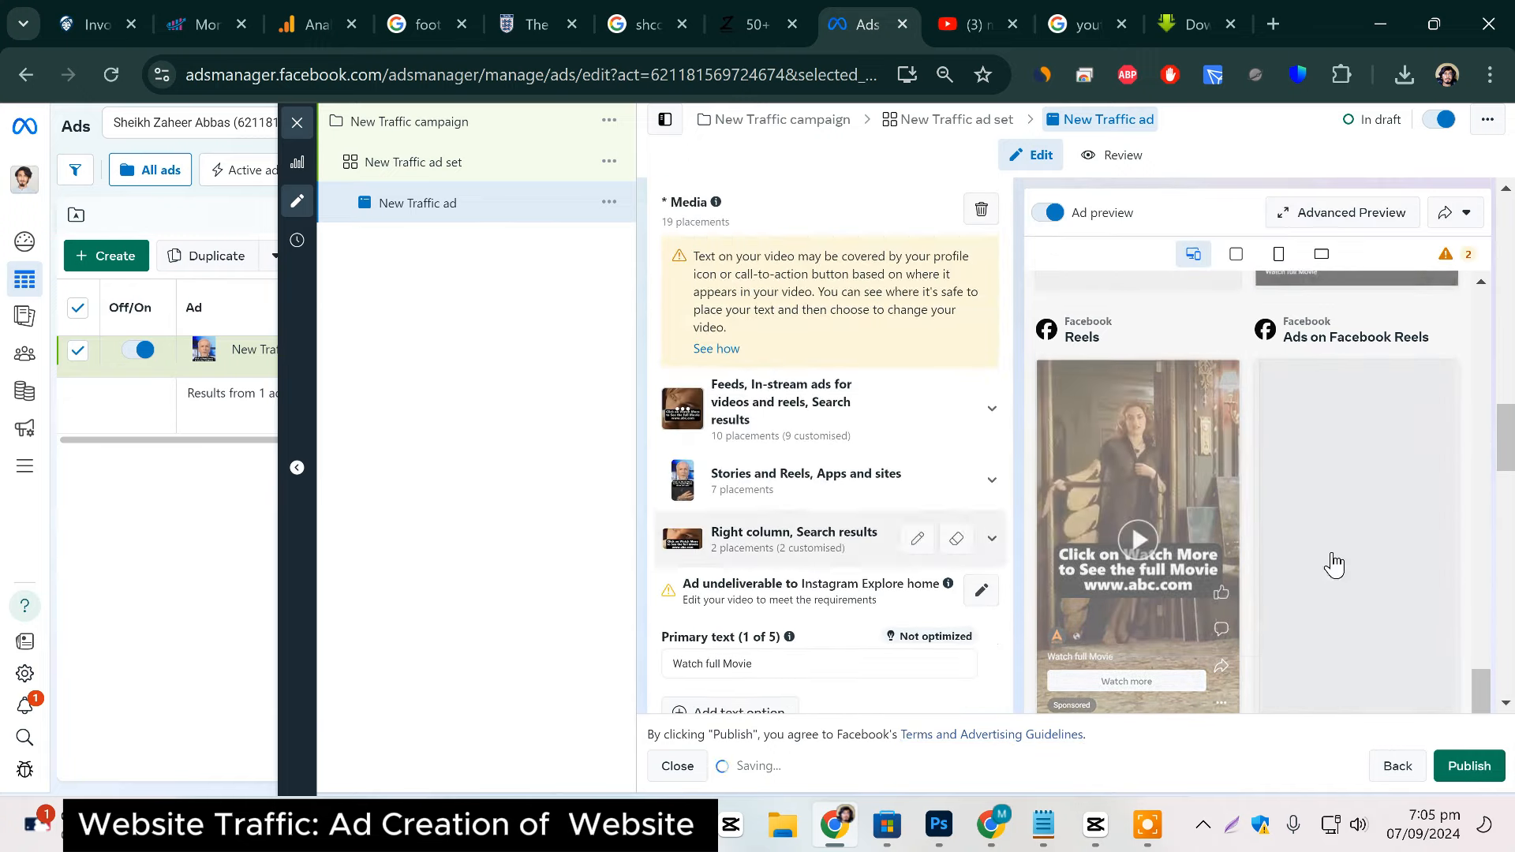
scroll(1277, 496, up, 6)
scroll(1229, 481, up, 3)
scroll(772, 422, up, 10)
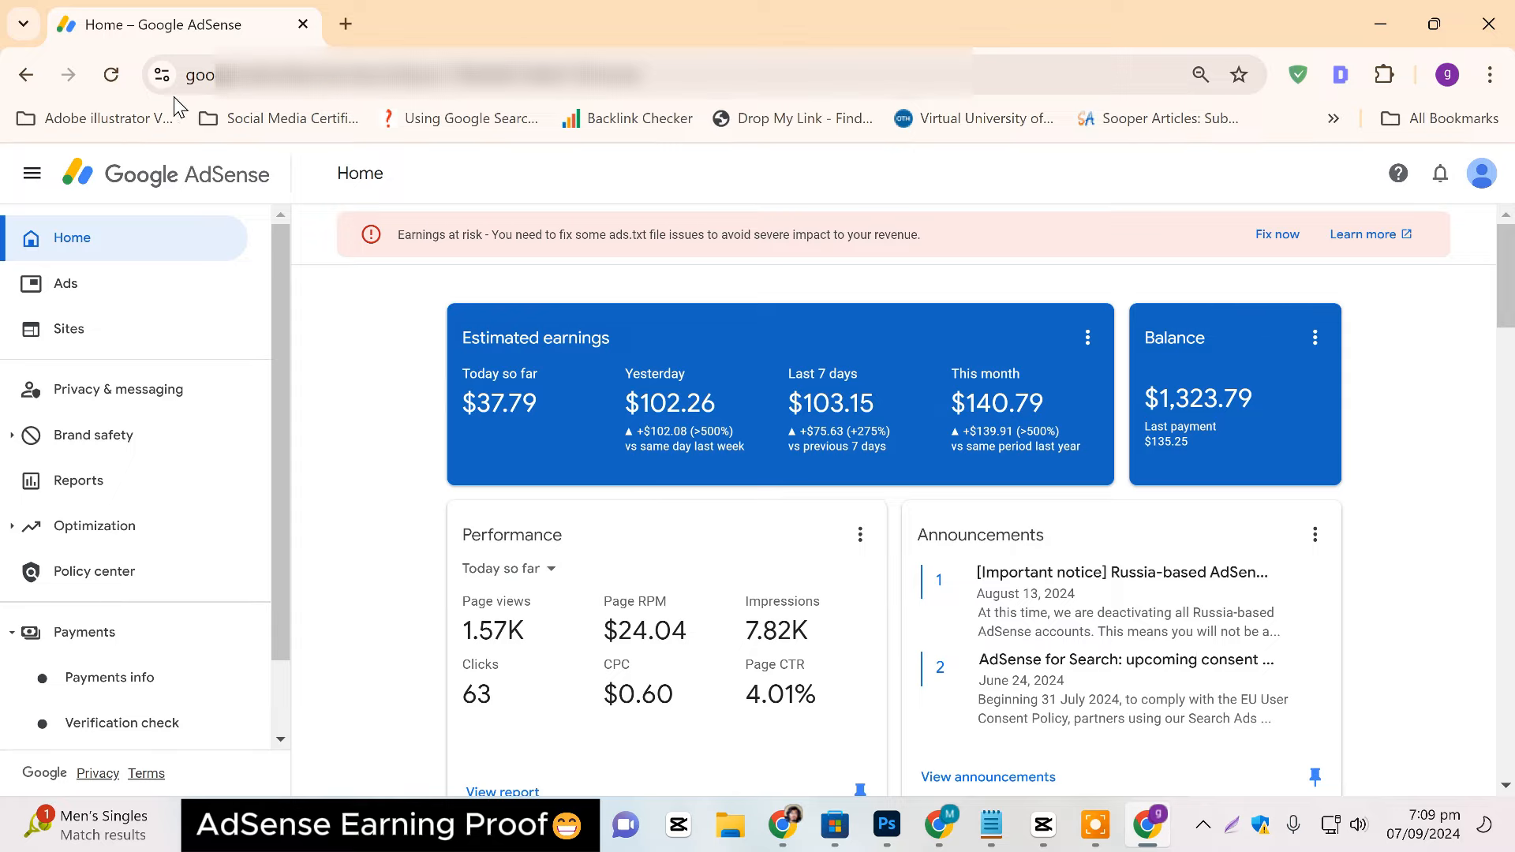
In Google AdSense, reload the home page and show performance for Yesterday vs same day last week.
click(118, 76)
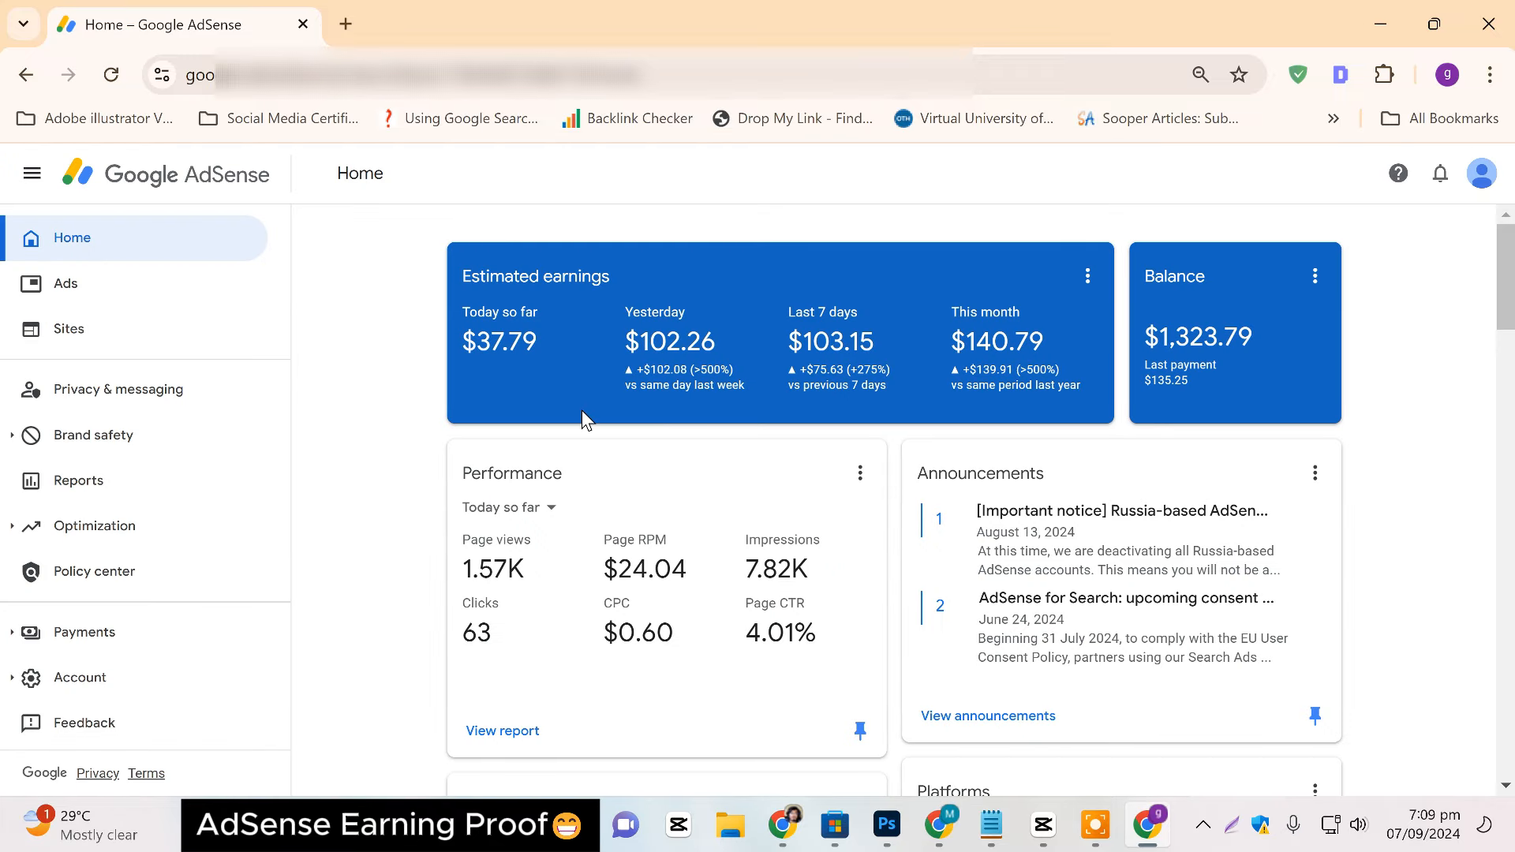
click(528, 507)
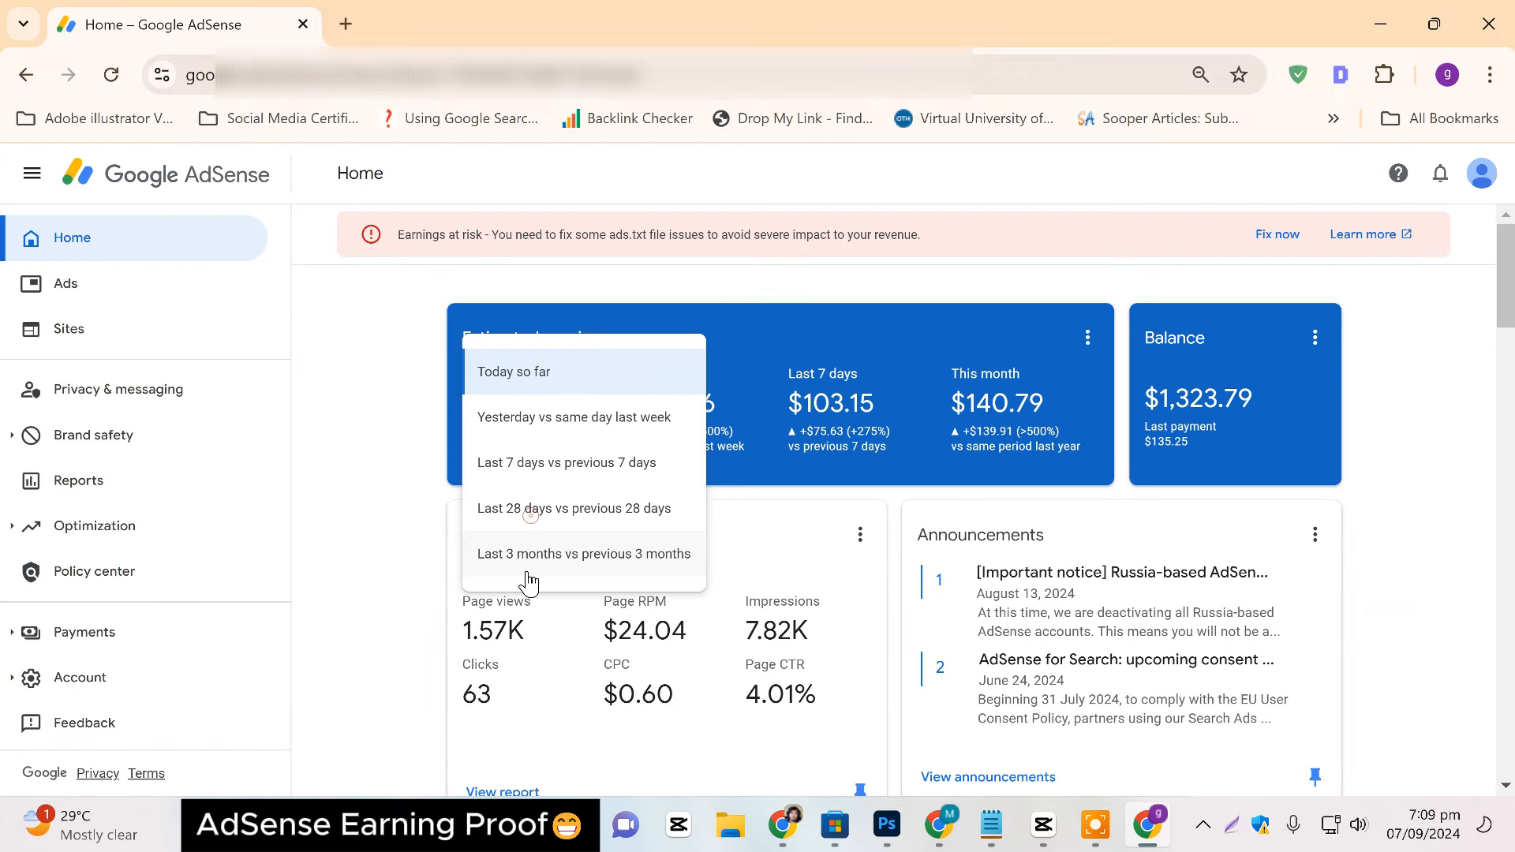
click(516, 427)
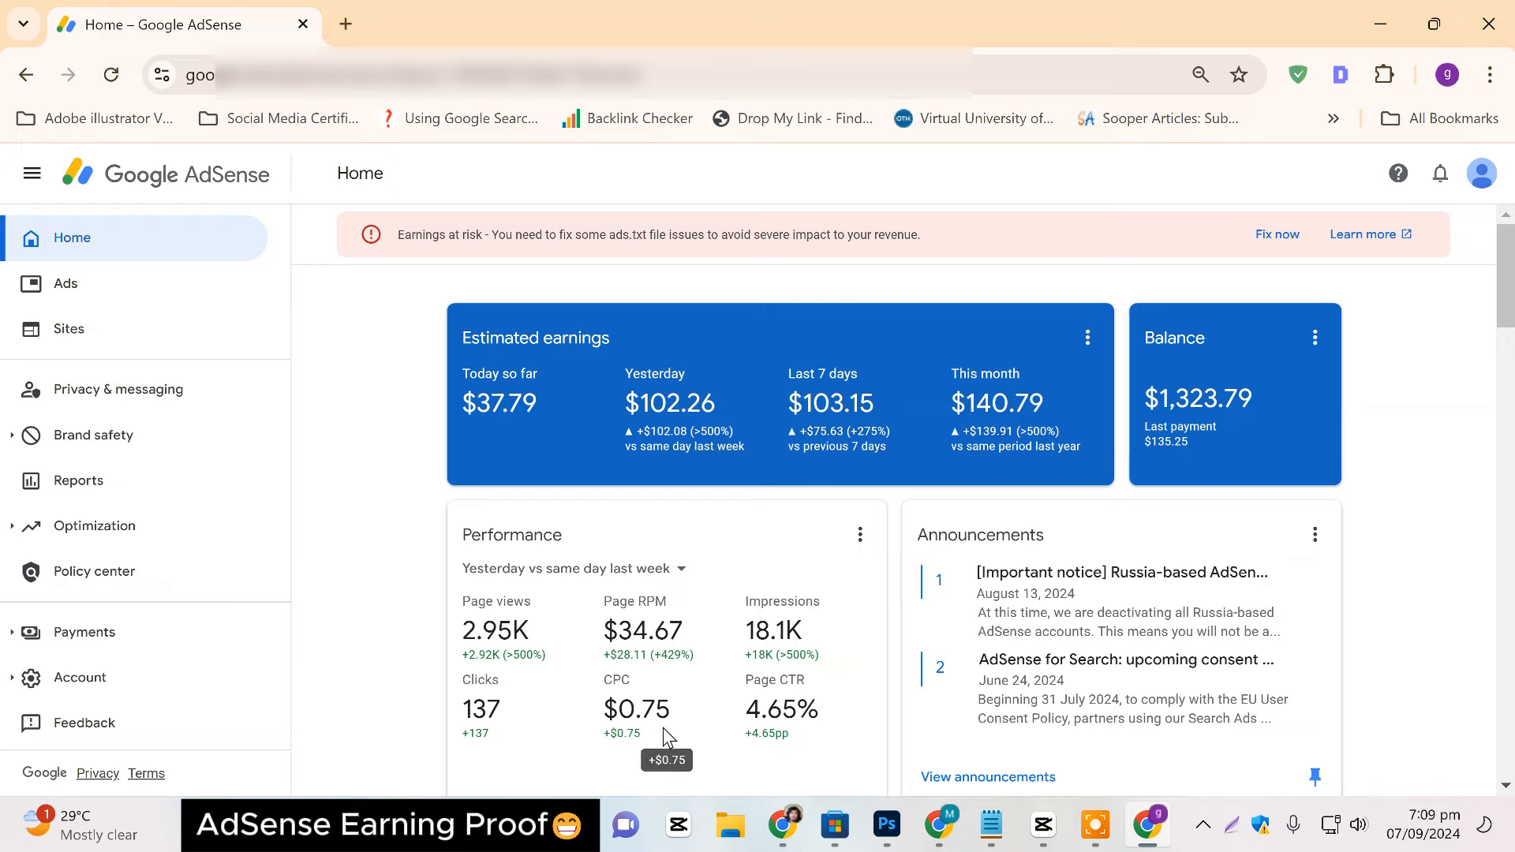
Switch the AdSense performance period back to Today so far and reload the home page to check the earnings.
click(545, 569)
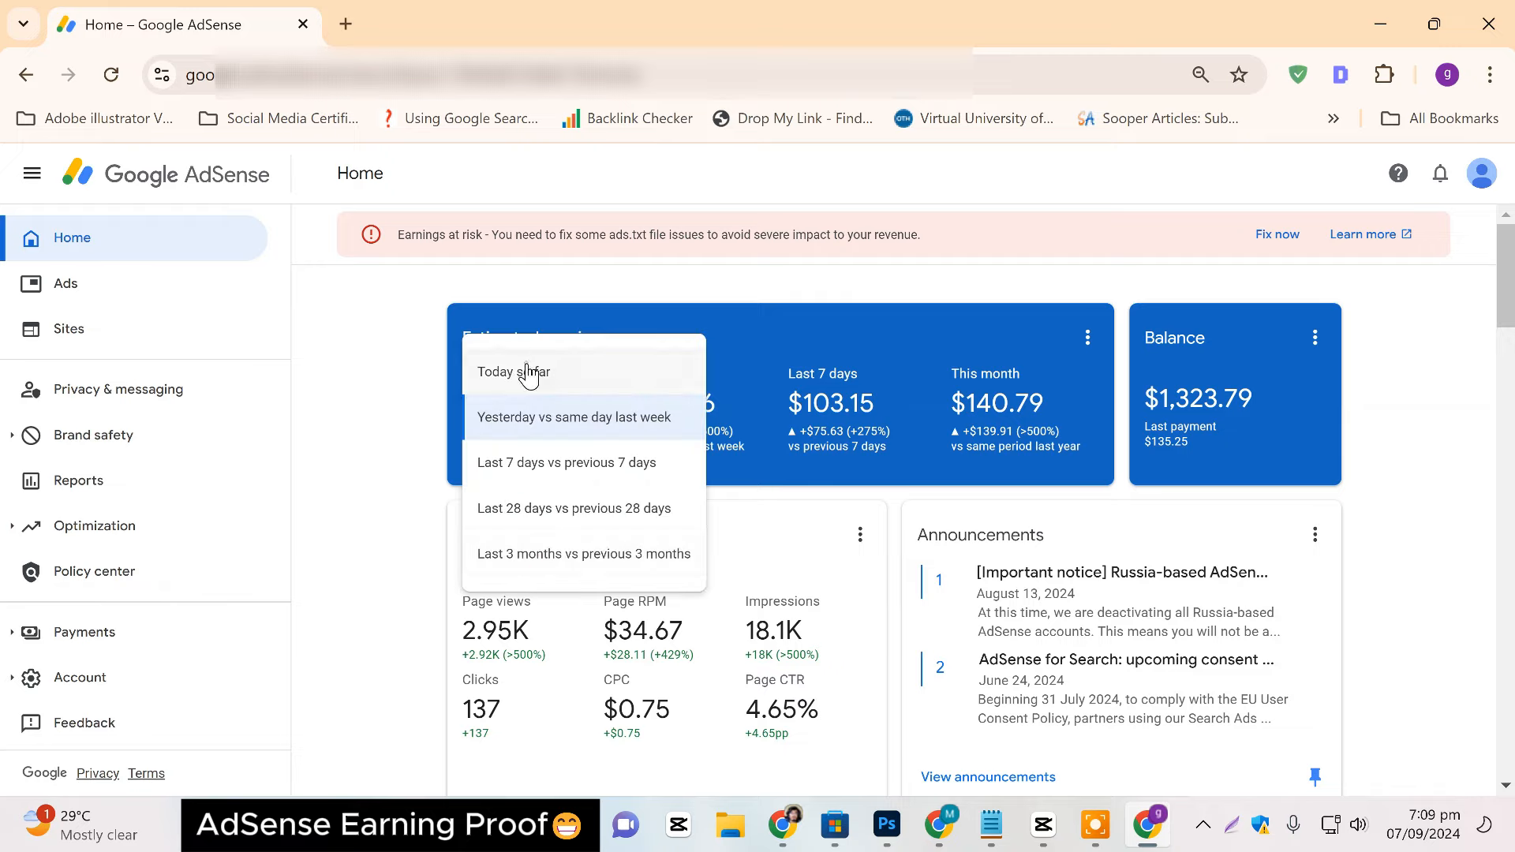
click(529, 374)
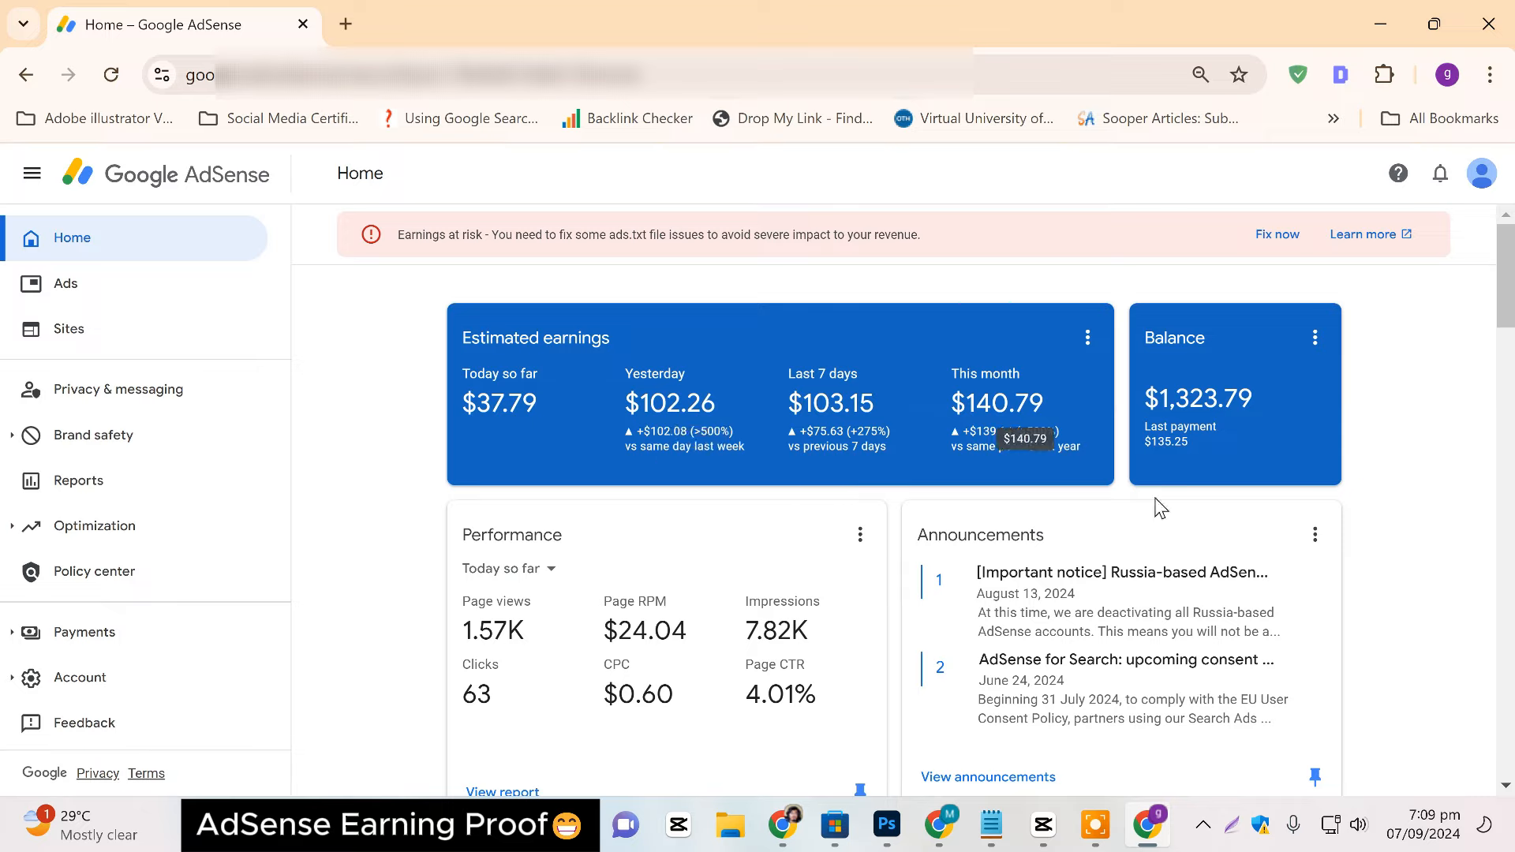
click(111, 74)
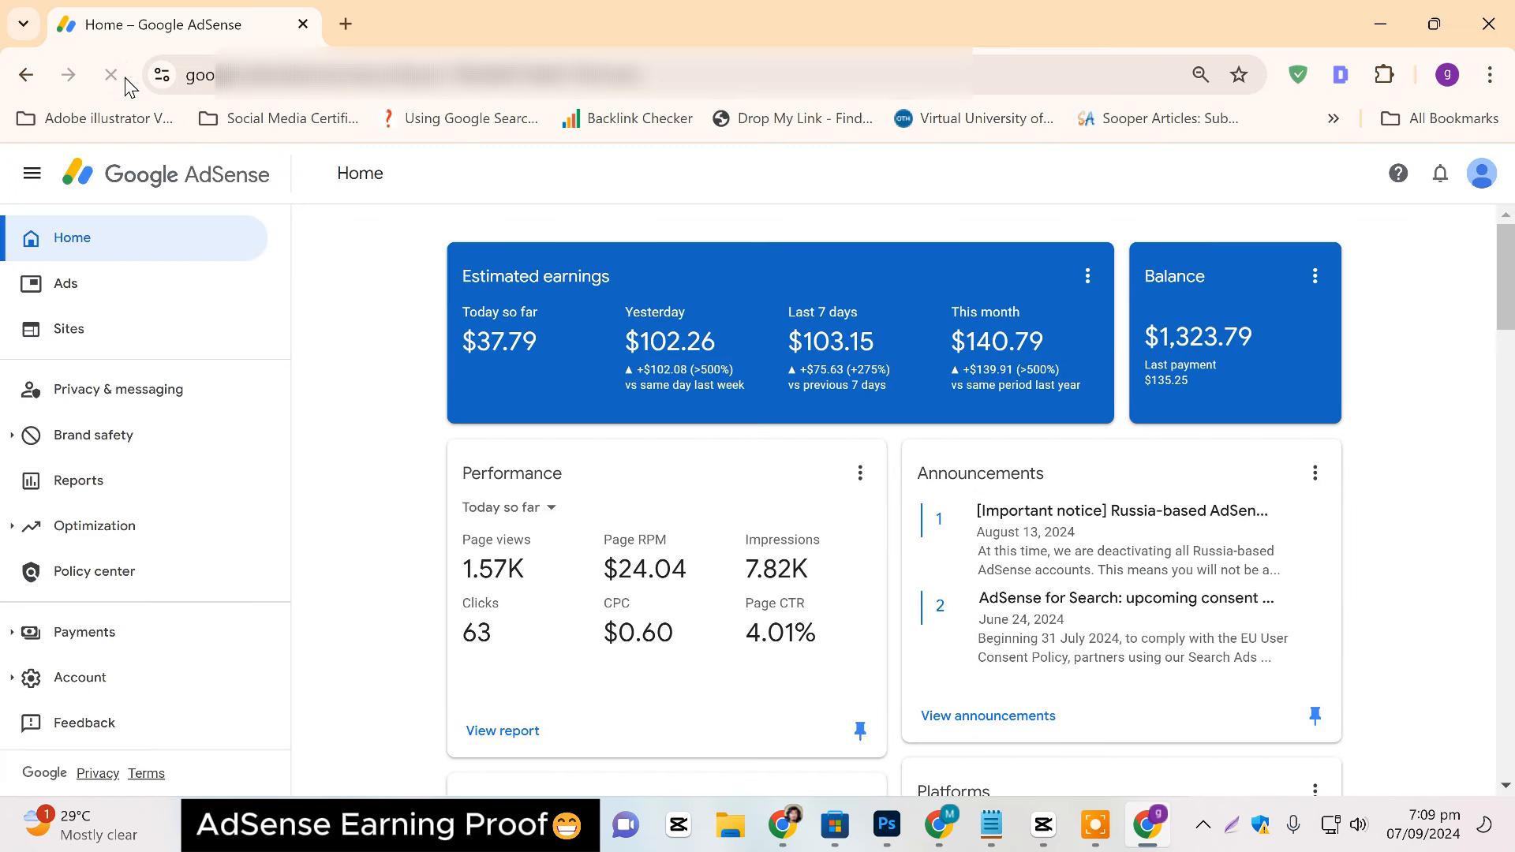